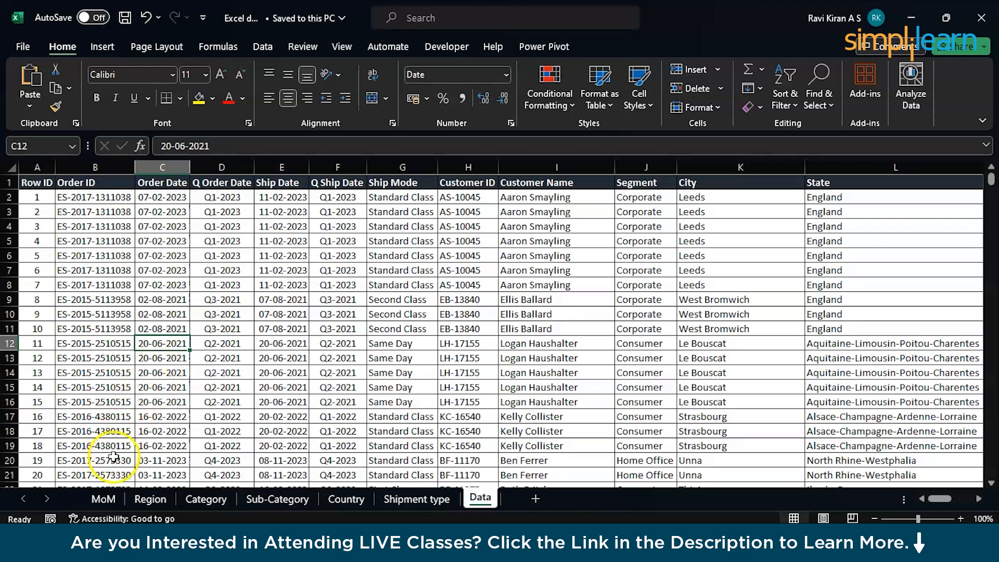
Step: Review the MoM, Region, Category, Sub-Category, Country and Shipment type pivot sheets, and return to the Data sheet
{"action": "left_click", "coordinate": [106, 498]}
{"action": "left_click", "coordinate": [150, 499]}
{"action": "left_click", "coordinate": [206, 499]}
{"action": "left_click", "coordinate": [279, 498]}
{"action": "left_click", "coordinate": [346, 498]}
{"action": "left_click", "coordinate": [412, 495]}
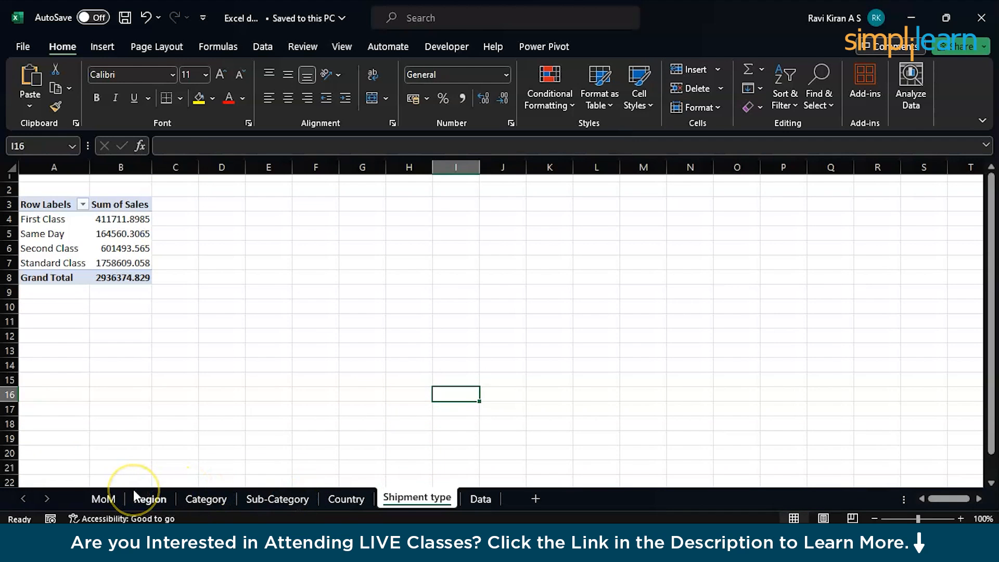
{"action": "left_click", "coordinate": [102, 496]}
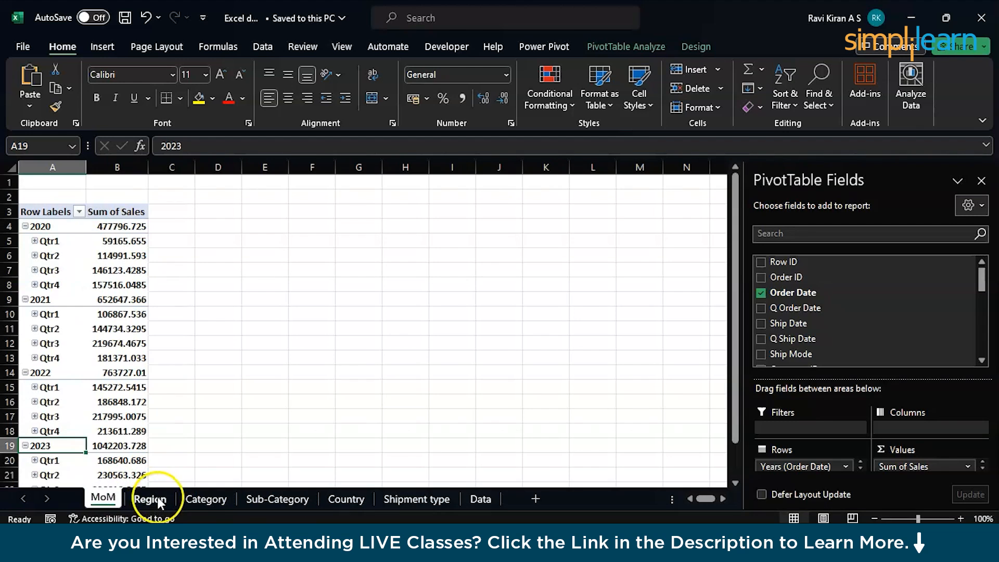
{"action": "left_click", "coordinate": [489, 501]}
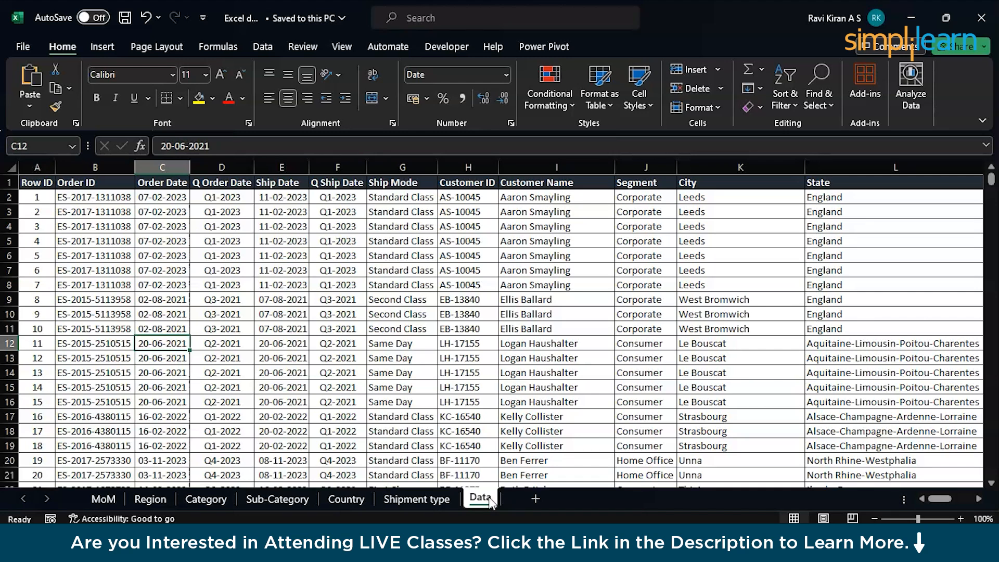
Step: Delete all the pivot table sheets so that only the Data sheet remains, and save the workbook
{"action": "left_click", "coordinate": [146, 500]}
{"action": "right_click", "coordinate": [99, 499]}
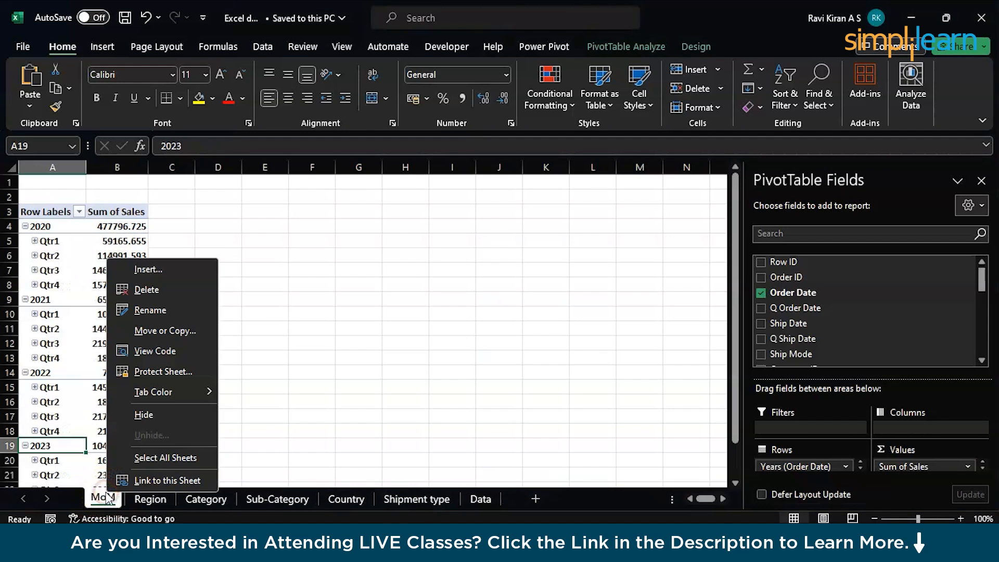
{"action": "left_click", "coordinate": [164, 288]}
{"action": "left_click", "coordinate": [471, 312]}
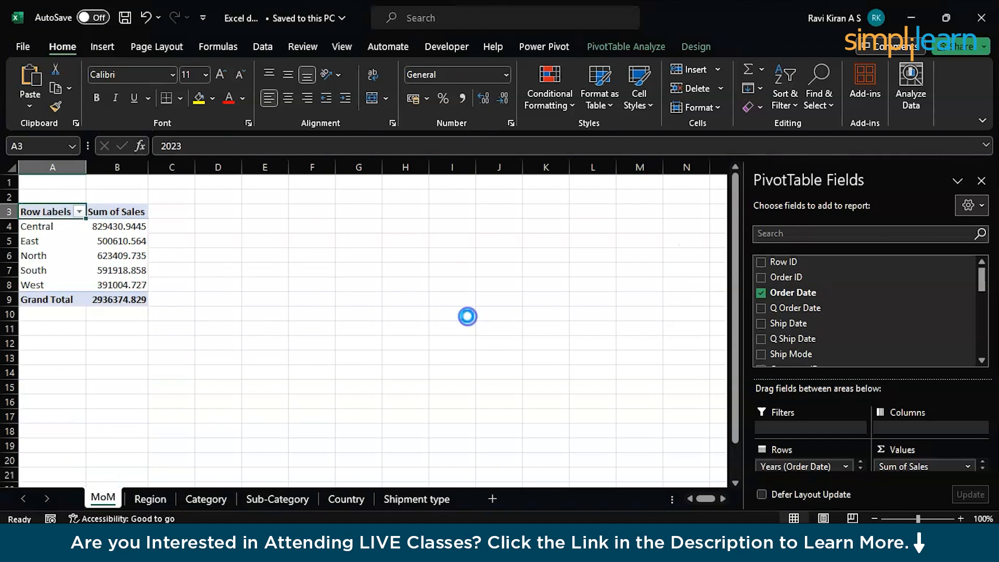
{"action": "right_click", "coordinate": [122, 501]}
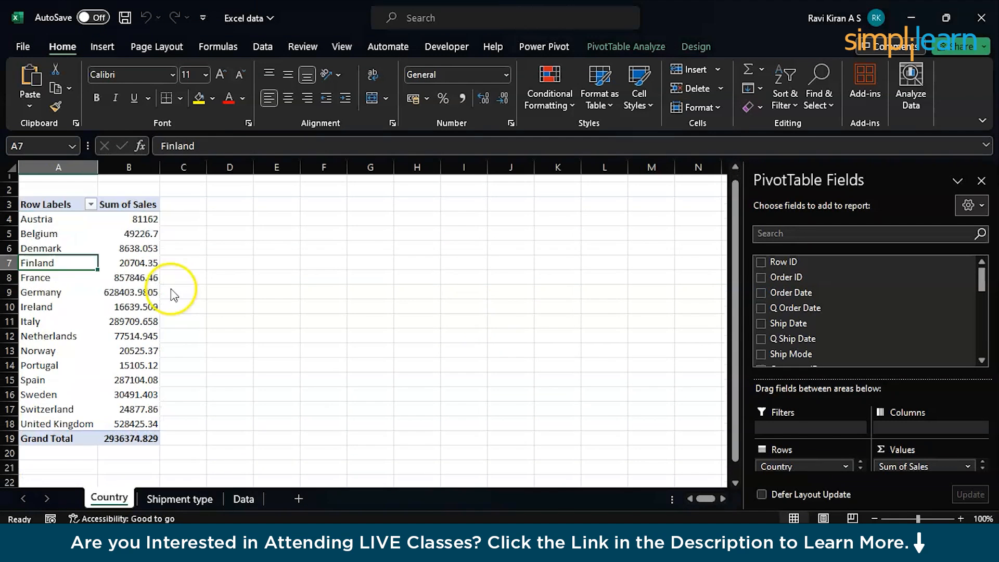
{"action": "right_click", "coordinate": [124, 500]}
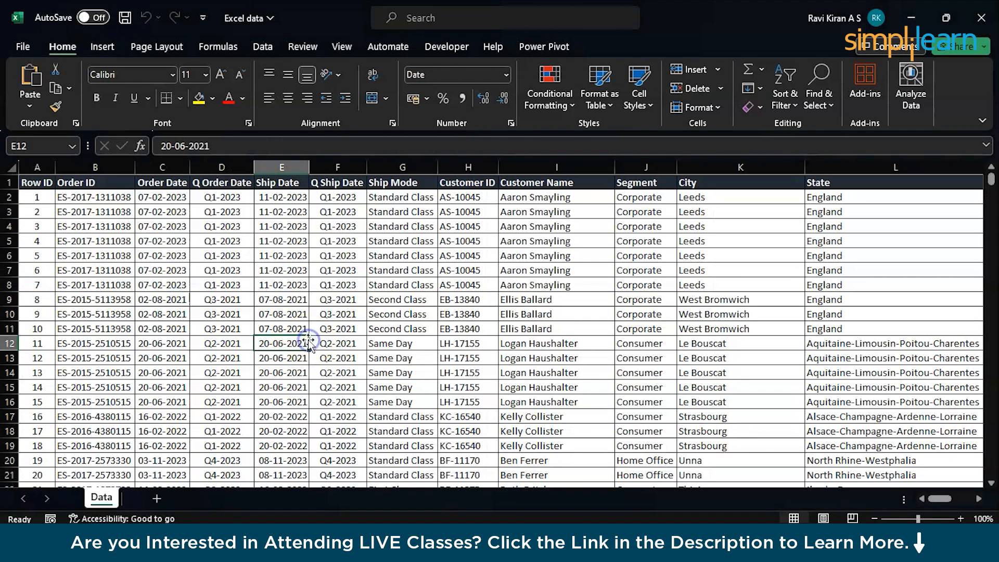
{"action": "left_click", "coordinate": [125, 17]}
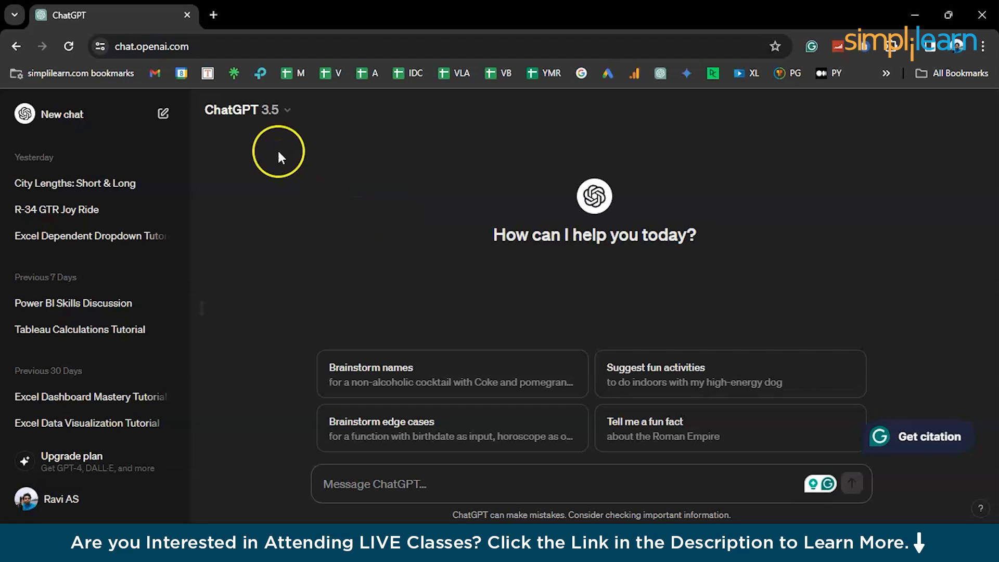
Step: Check which GPT models are available for the new chat in ChatGPT
{"action": "left_click", "coordinate": [270, 111]}
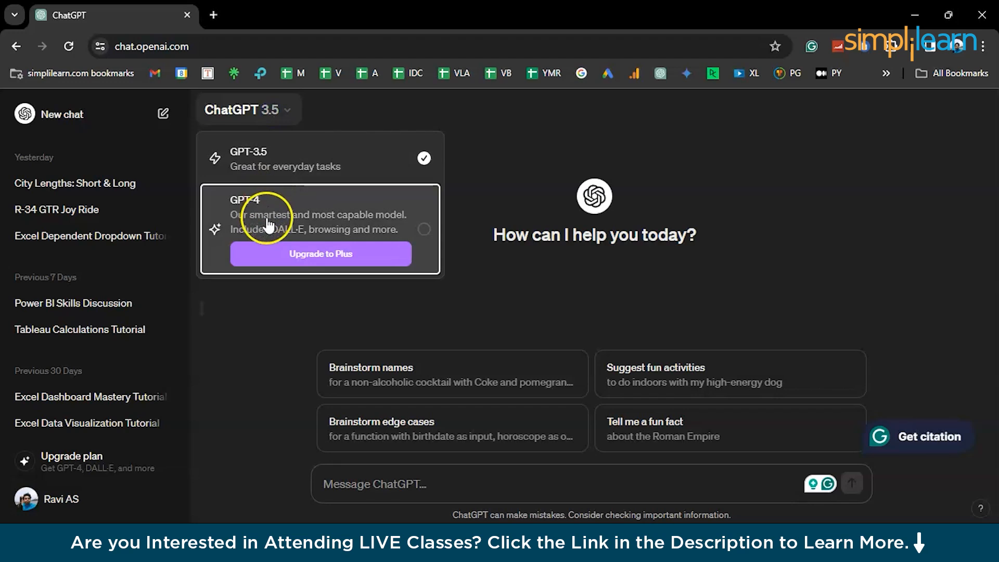
{"action": "left_click", "coordinate": [239, 281]}
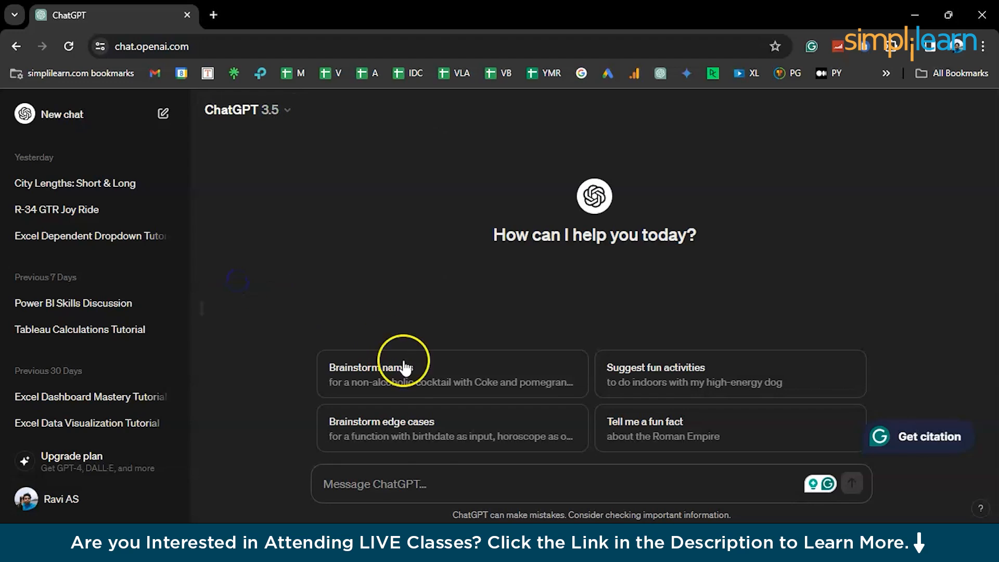
Step: Write a ChatGPT message with the greeting "Hi ChatGPT" and the paragraph "I need you help on building an interactive dashboard on excel."
{"action": "left_click", "coordinate": [415, 485]}
{"action": "type", "text": "Hi ChatGPT"}
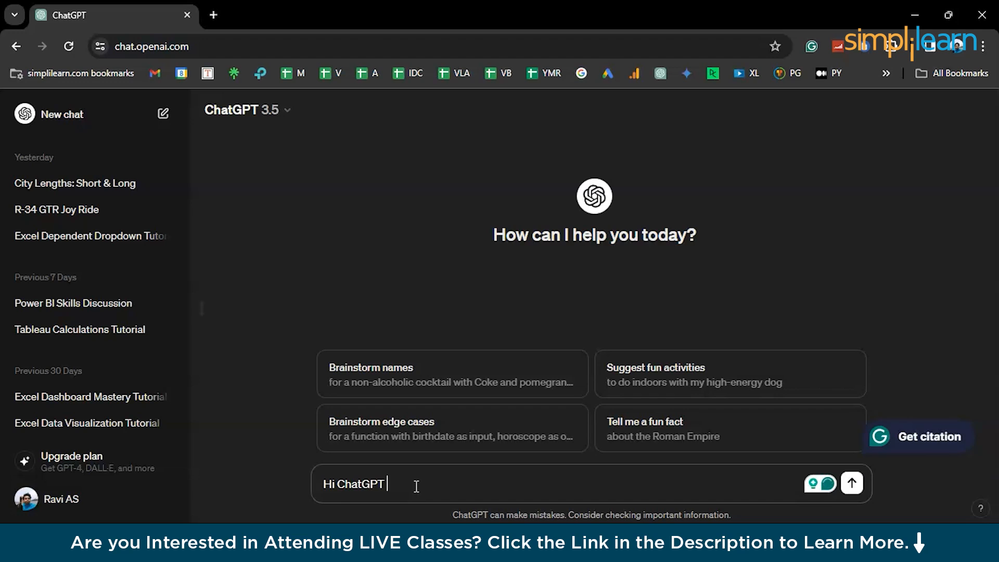
{"action": "key", "text": "shift+Return"}
{"action": "key", "text": "shift+Return"}
{"action": "type", "text": "I need you"}
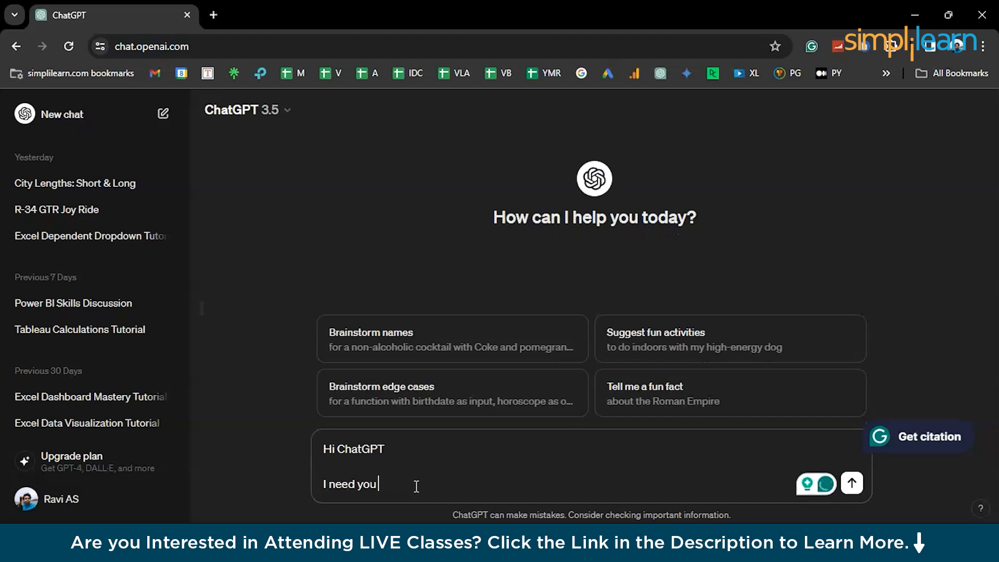
{"action": "type", "text": " help on building"}
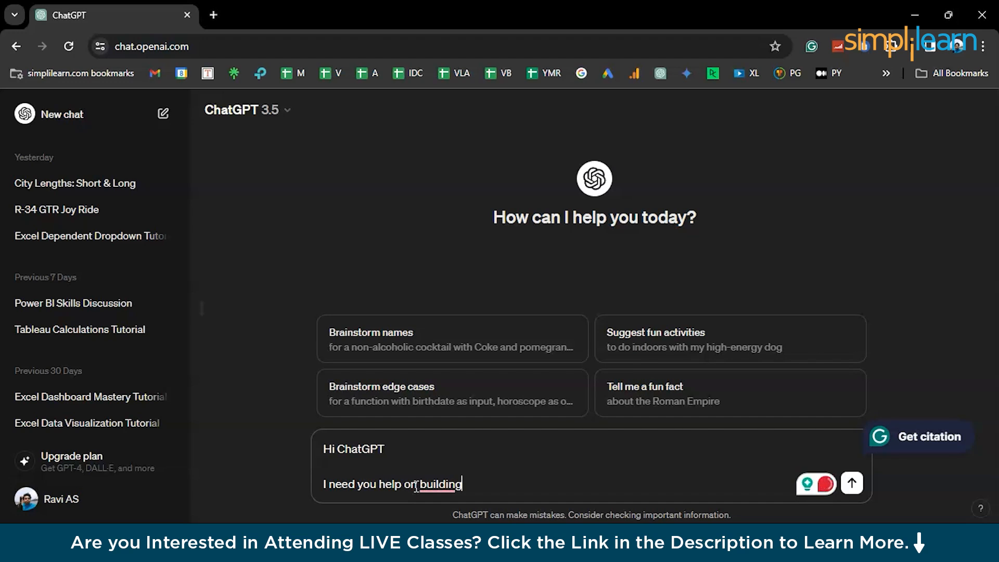
{"action": "type", "text": " some"}
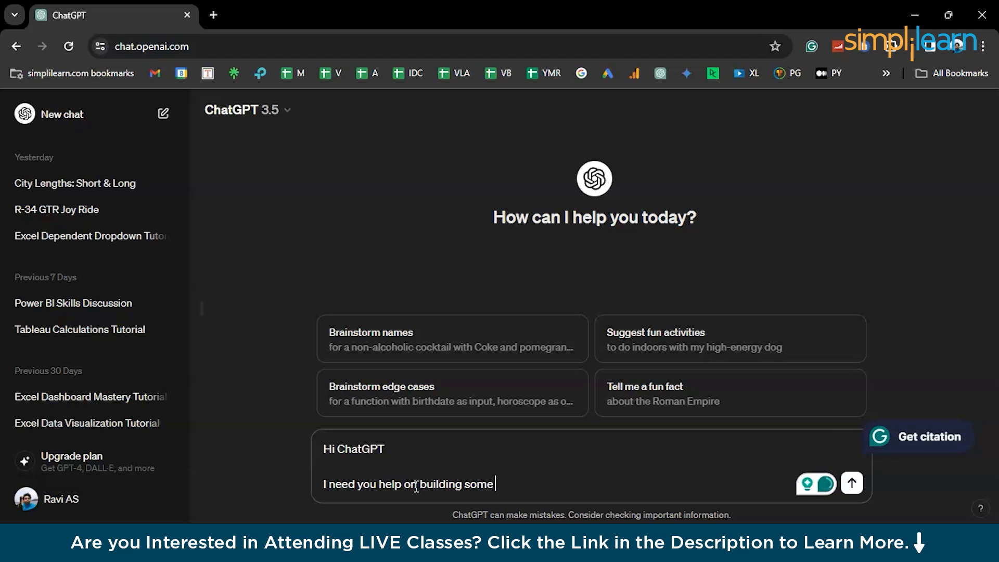
{"action": "key", "text": "BackSpace"}
{"action": "key", "text": "BackSpace"}
{"action": "key", "text": "BackSpace"}
{"action": "key", "text": "BackSpace"}
{"action": "key", "text": "BackSpace"}
{"action": "type", "text": "an interactive da"}
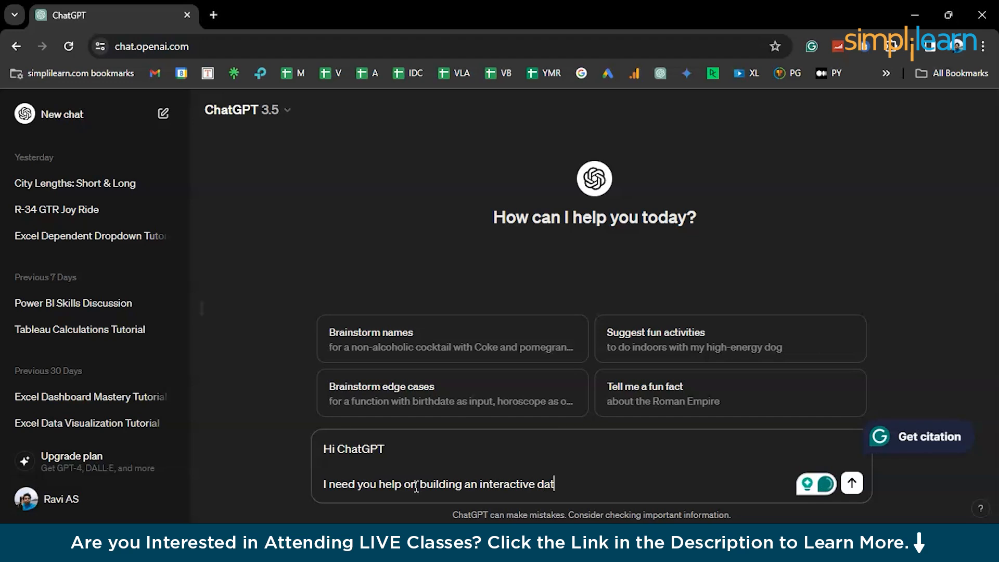
{"action": "type", "text": "shboard on excel."}
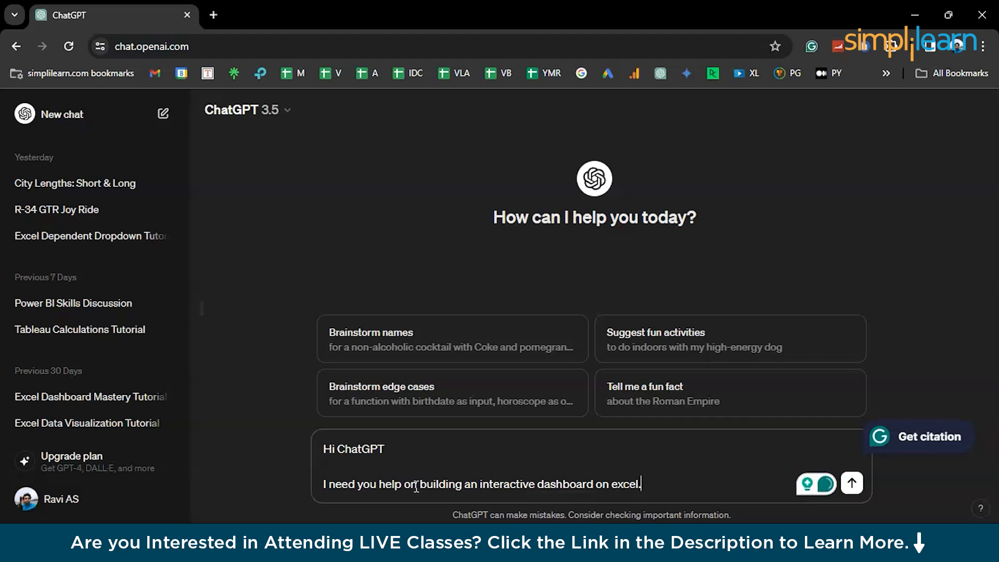
Step: Apply the Grammarly corrections so the request reads "I need your help building an interactive dashboard on Excel."
{"action": "left_click", "coordinate": [361, 486]}
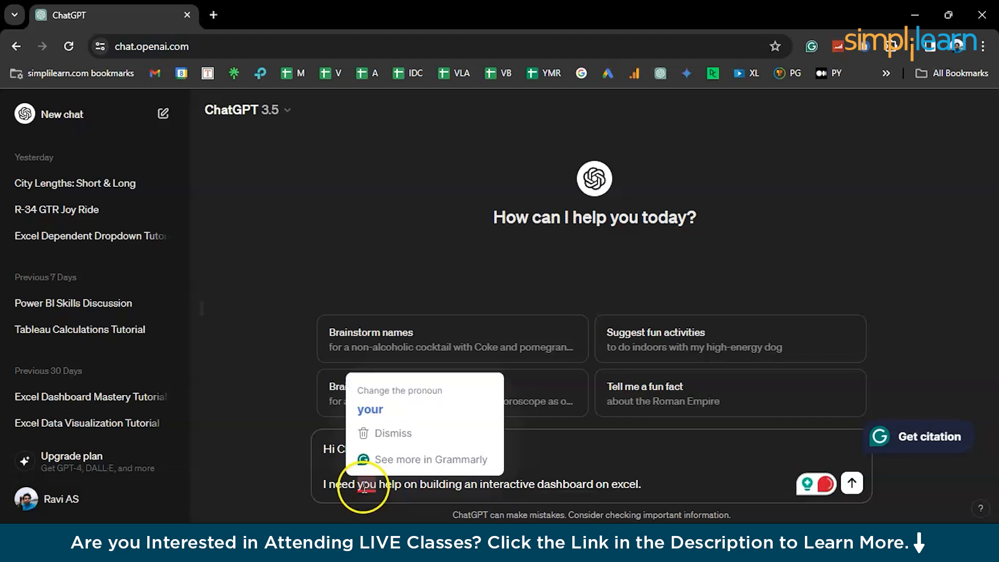
{"action": "left_click", "coordinate": [409, 415]}
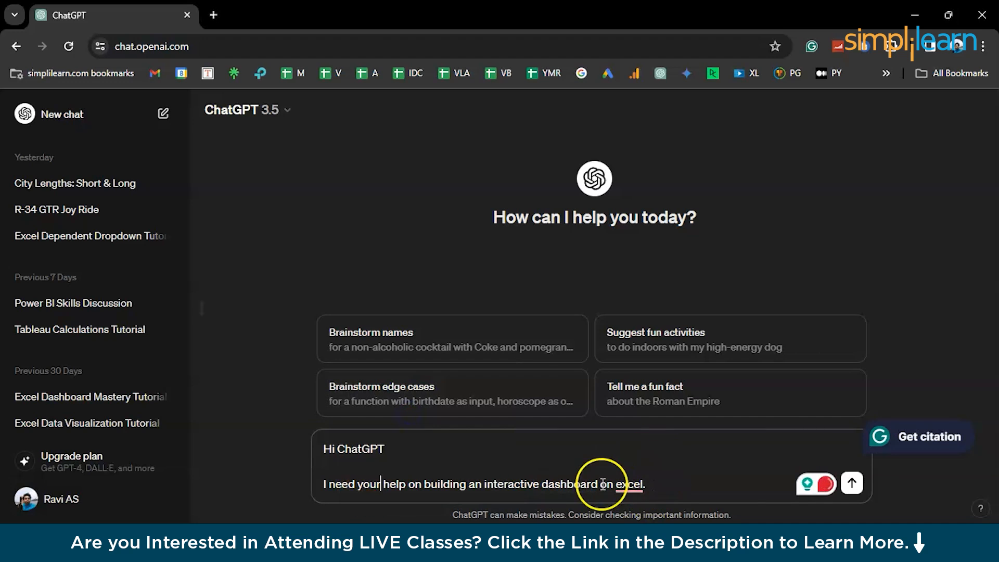
{"action": "left_click", "coordinate": [625, 484]}
{"action": "left_click", "coordinate": [636, 410]}
{"action": "type", "text": "."}
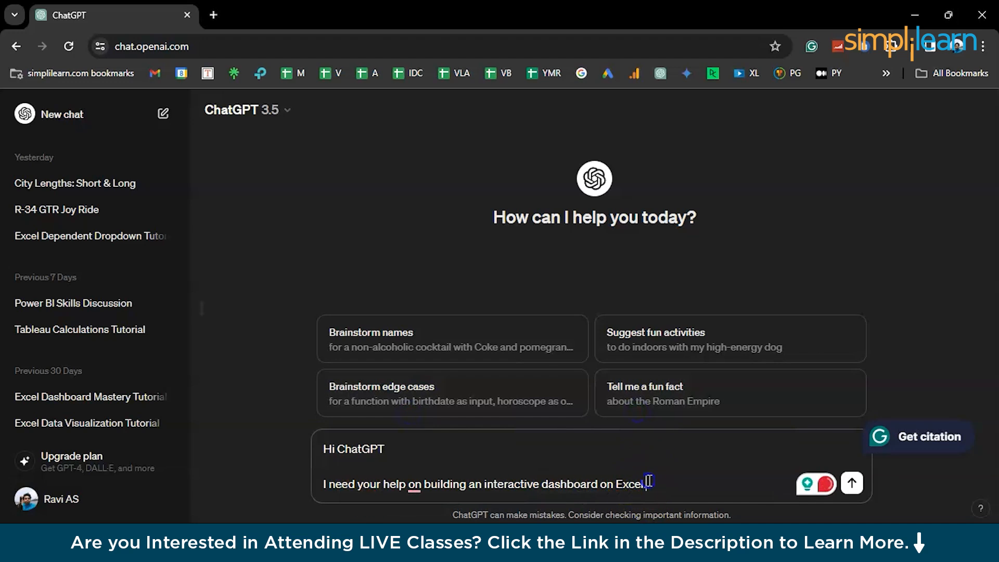
{"action": "left_click", "coordinate": [415, 484]}
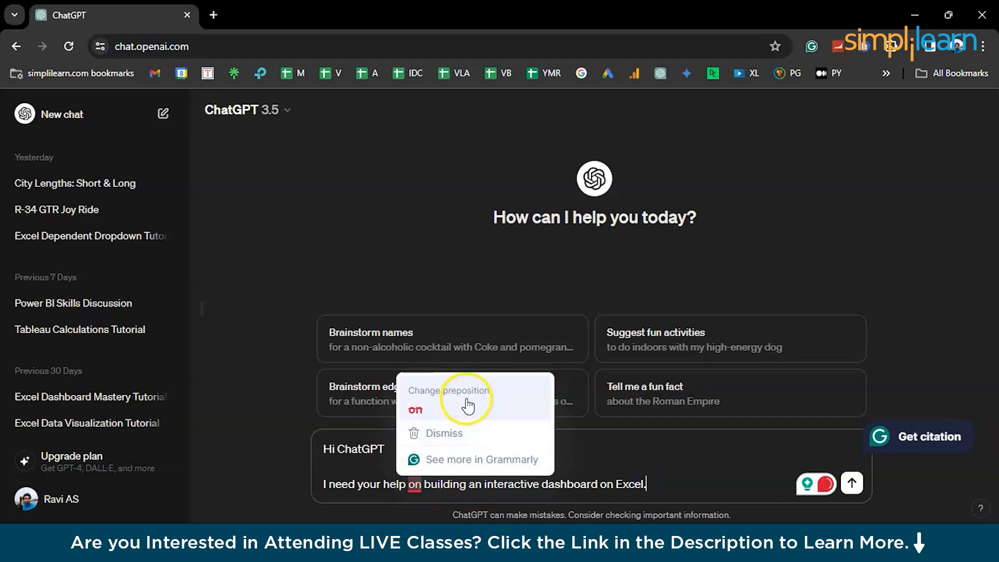
{"action": "left_click", "coordinate": [415, 409]}
Step: Add a new paragraph to the message reading "The data set belongs to a superstore sales"
{"action": "left_click", "coordinate": [653, 487]}
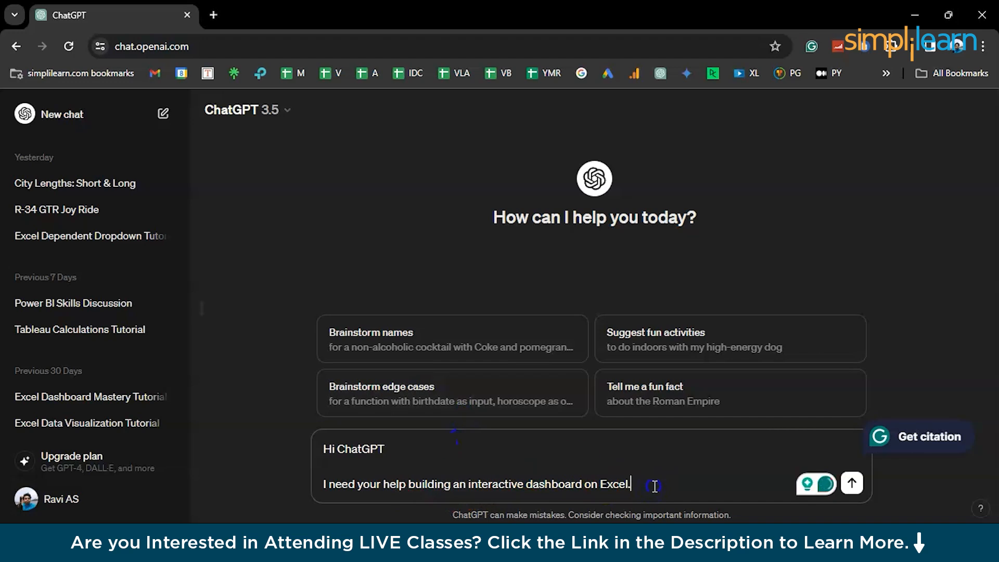
{"action": "key", "text": "shift+Return"}
{"action": "key", "text": "shift+Return"}
{"action": "type", "text": "T"}
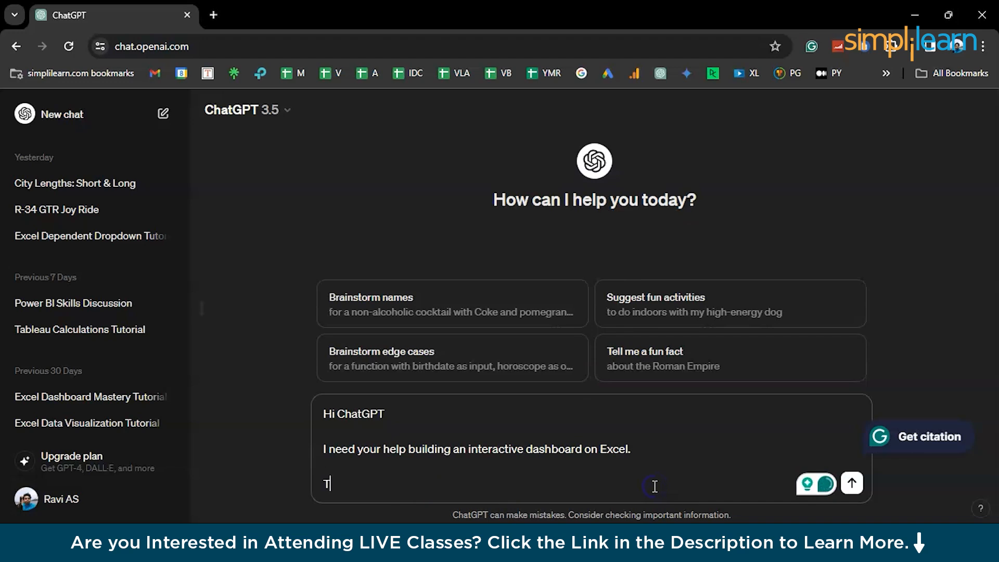
{"action": "type", "text": "he data set belon"}
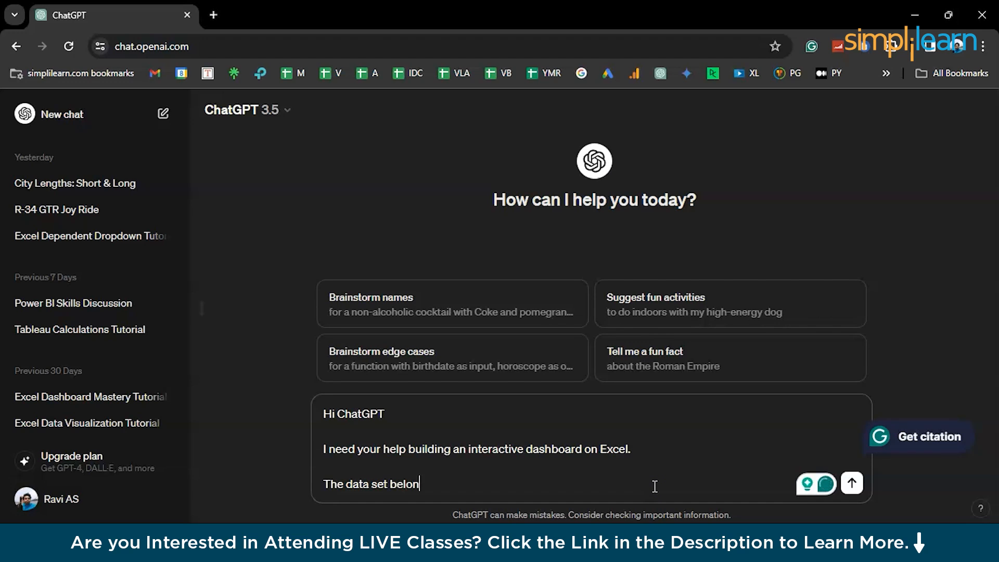
{"action": "type", "text": "gs to a supers"}
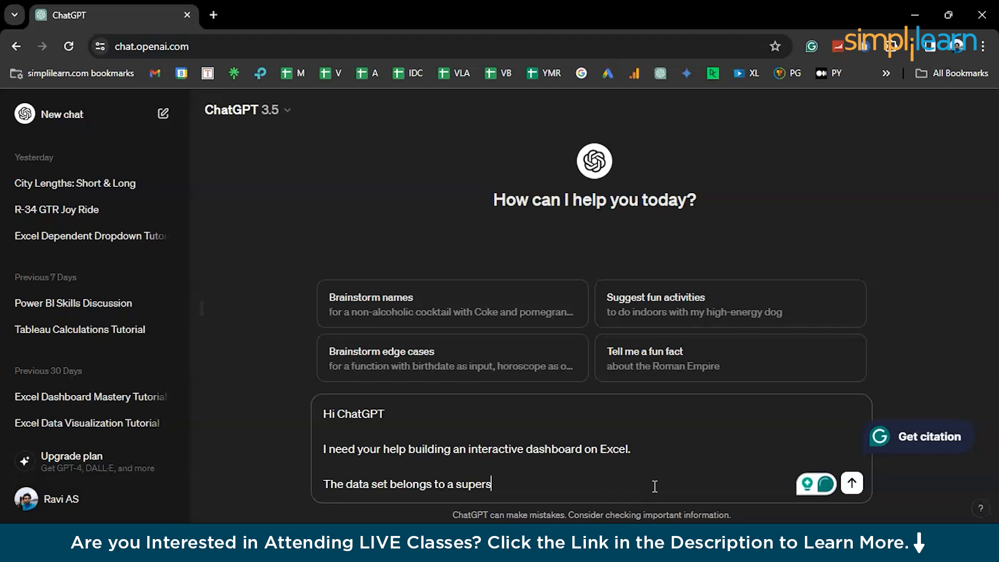
{"action": "type", "text": "tore sales"}
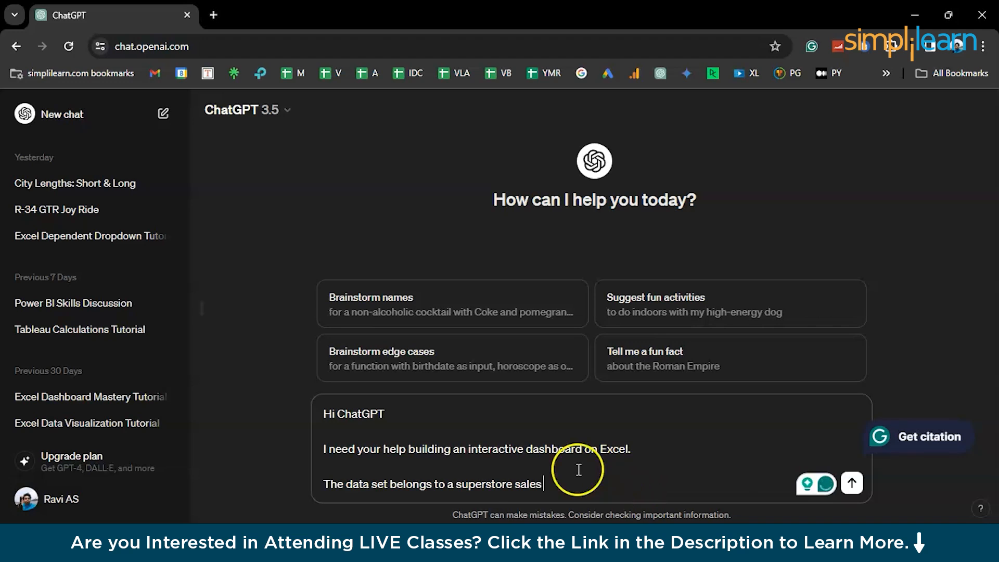
Step: Reword the last paragraph to "The dataset is about a superstore sales"
{"action": "double_click", "coordinate": [393, 481]}
{"action": "type", "text": "is about"}
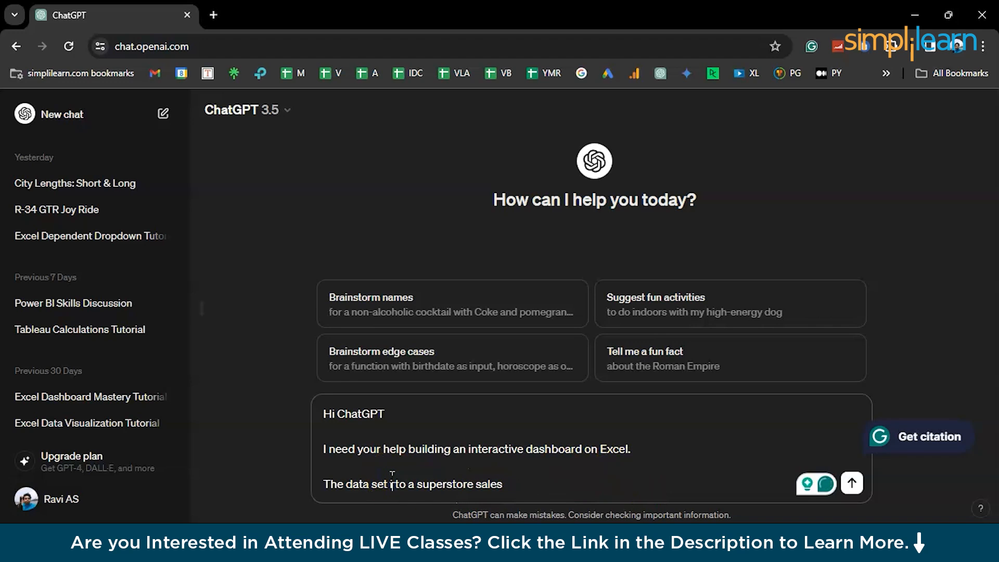
{"action": "key", "text": "Delete"}
{"action": "key", "text": "Delete"}
{"action": "key", "text": "Delete"}
{"action": "key", "text": "Delete"}
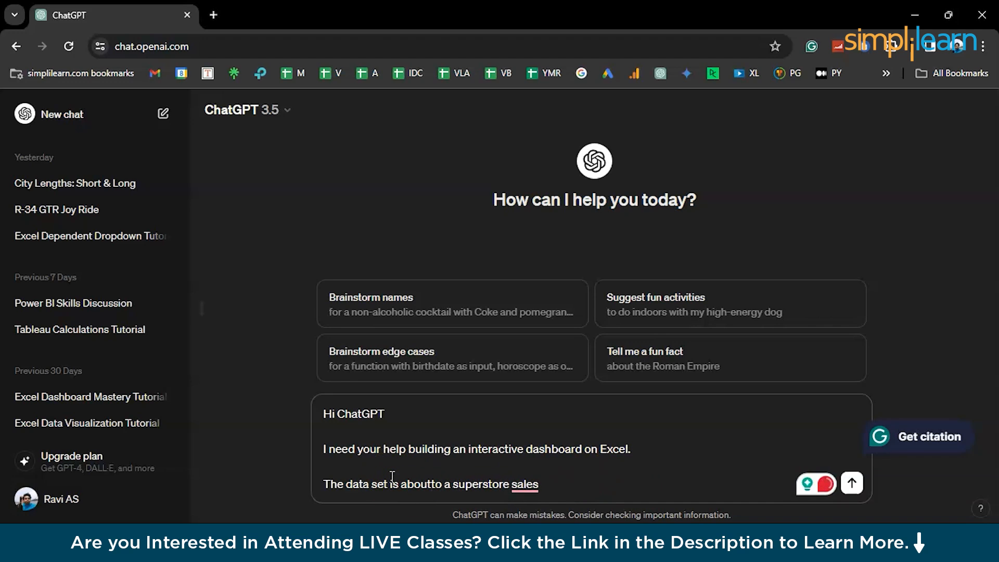
{"action": "left_click", "coordinate": [376, 484]}
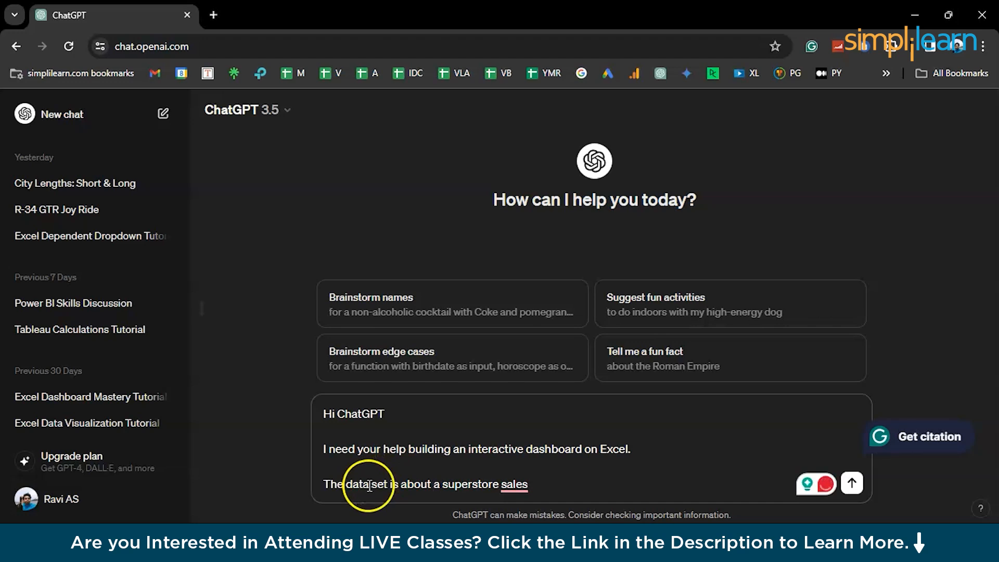
{"action": "key", "text": "BackSpace"}
{"action": "key", "text": "BackSpace"}
{"action": "type", "text": "s"}
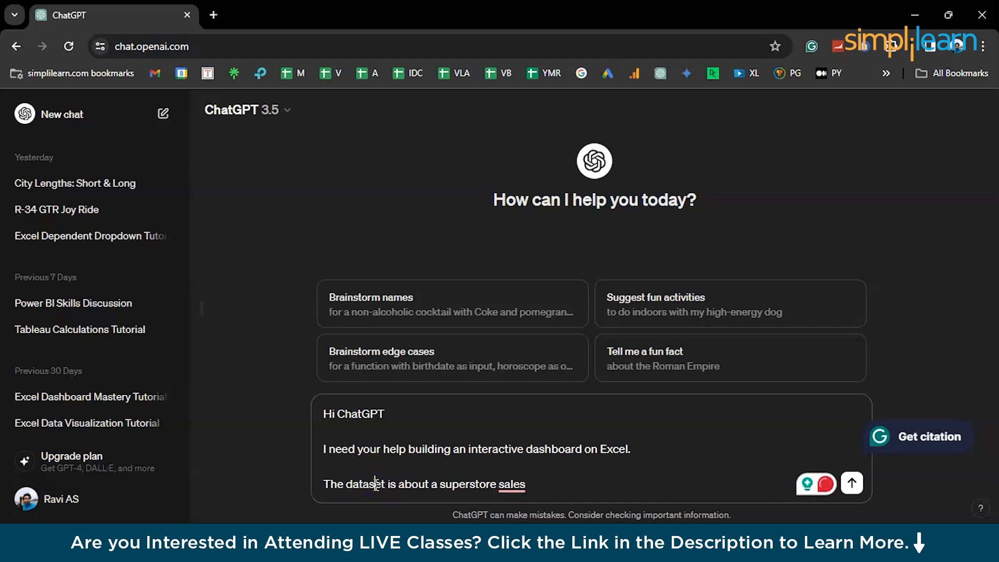
Step: Accept the Grammarly suggestions to end the dataset sentence with a period and remove the article before "superstore"
{"action": "left_click", "coordinate": [516, 483]}
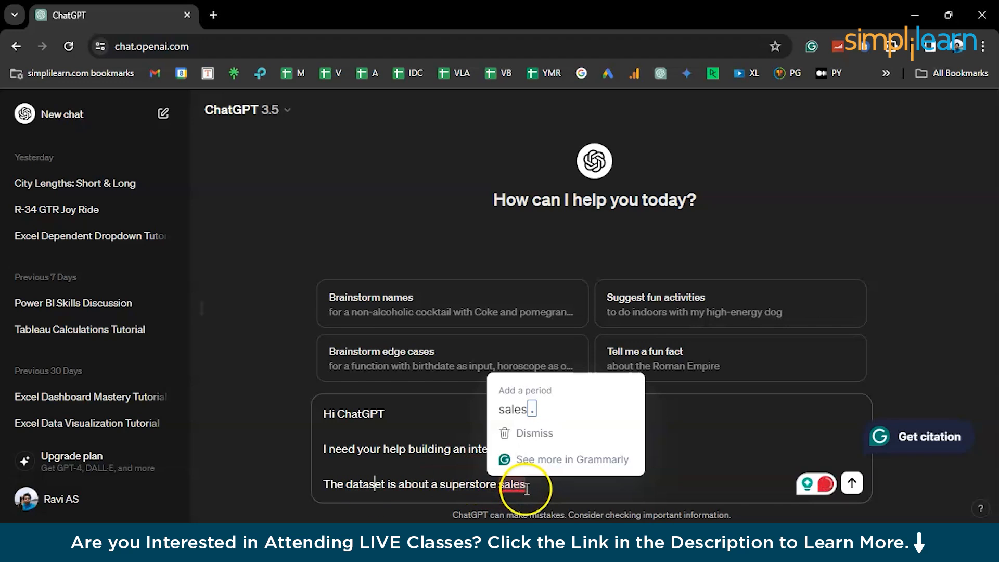
{"action": "left_click", "coordinate": [518, 409]}
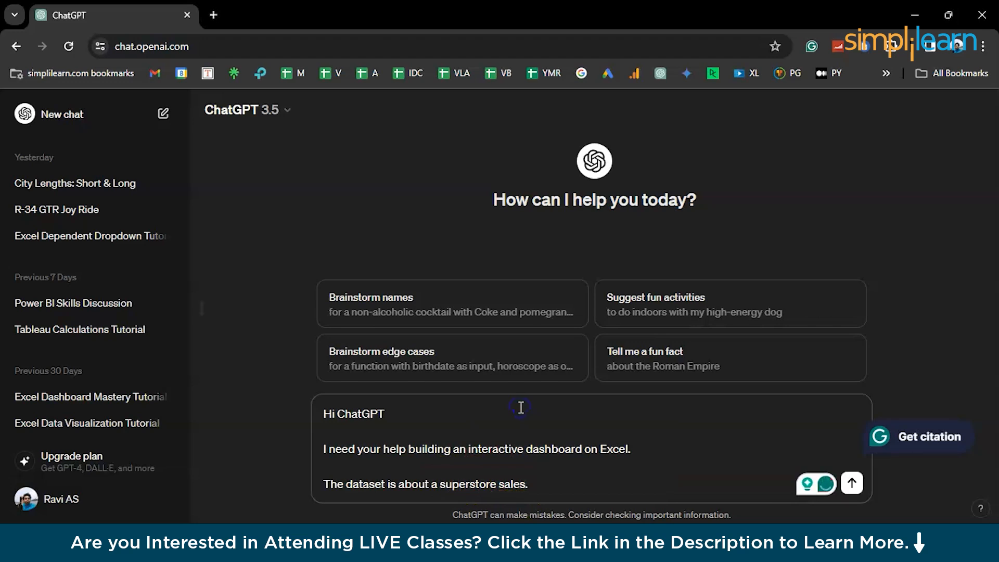
{"action": "left_click", "coordinate": [461, 483]}
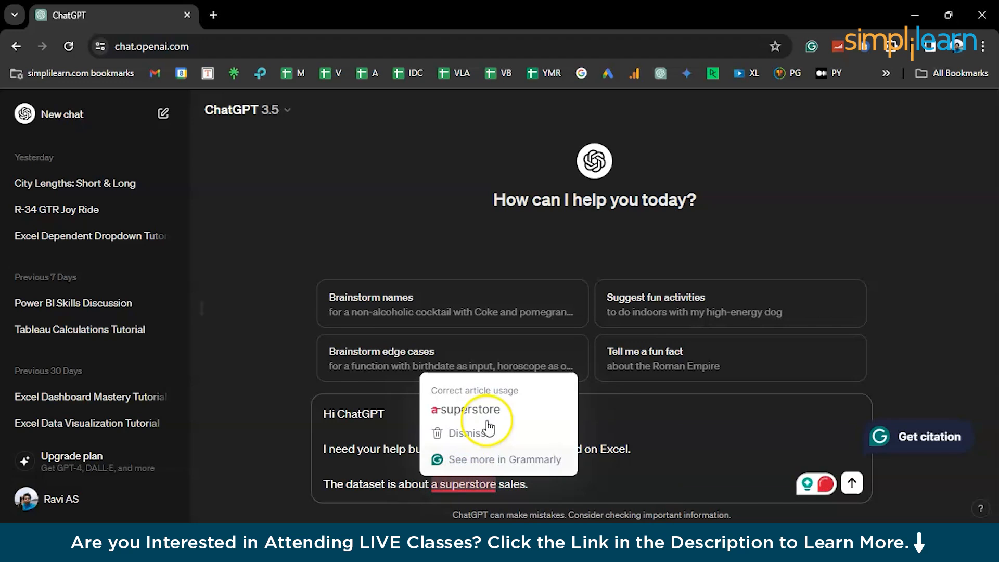
{"action": "left_click", "coordinate": [497, 409]}
Step: Add a new paragraph to the message reading "and I need to create a dashboard for month on month sales"
{"action": "left_click", "coordinate": [531, 485]}
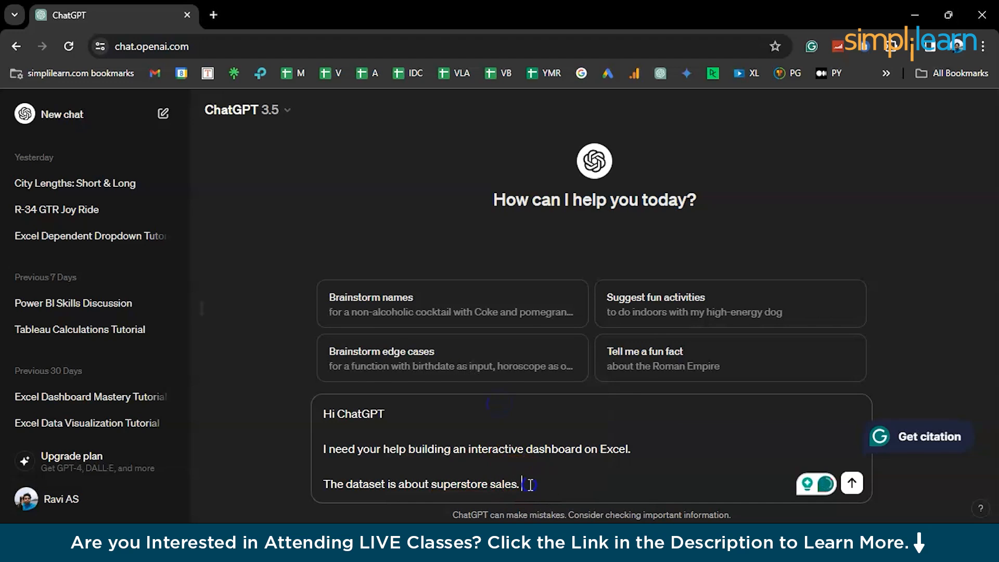
{"action": "key", "text": "shift+Return"}
{"action": "key", "text": "shift+Return"}
{"action": "type", "text": "and I"}
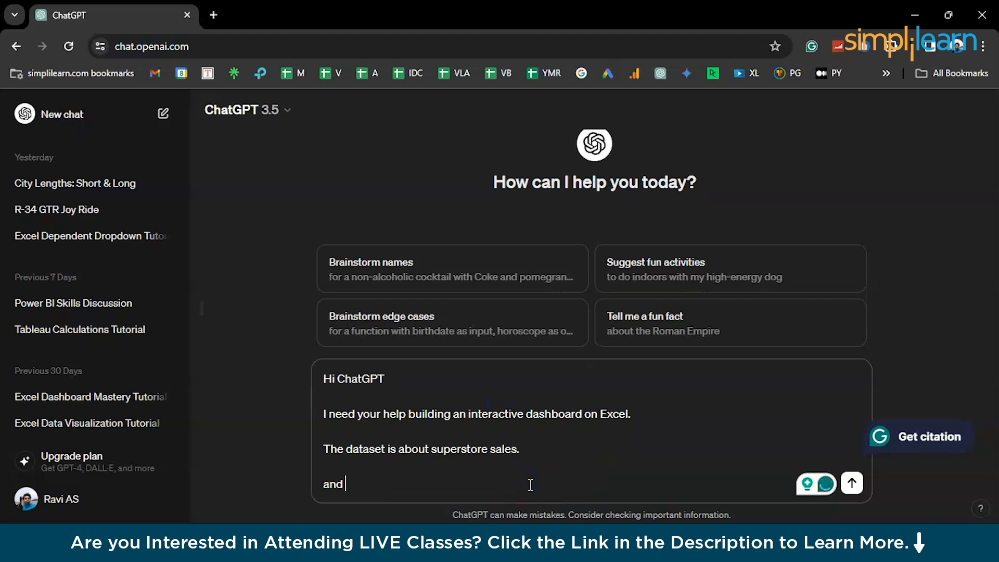
{"action": "type", "text": " need to create a"}
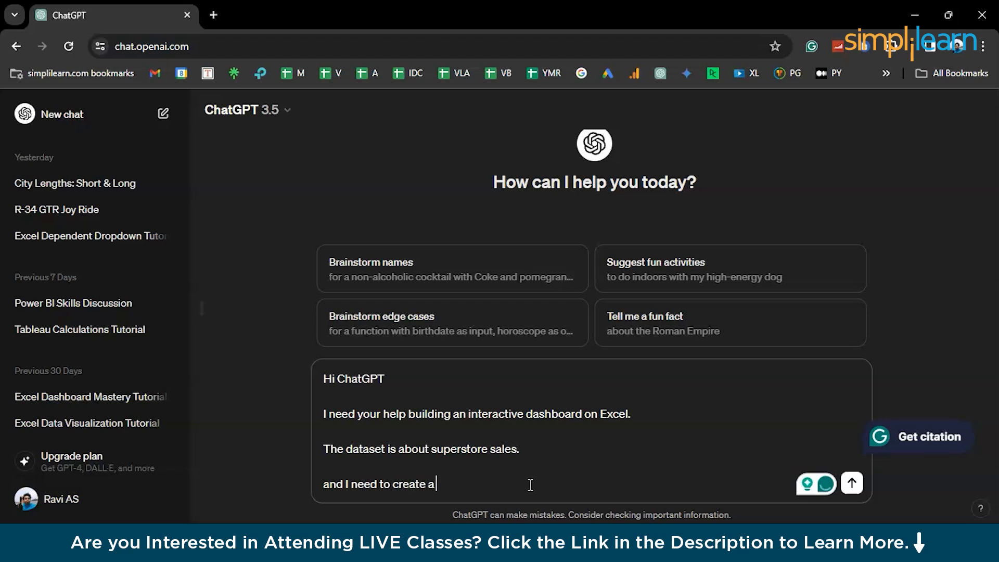
{"action": "type", "text": " dashboard f"}
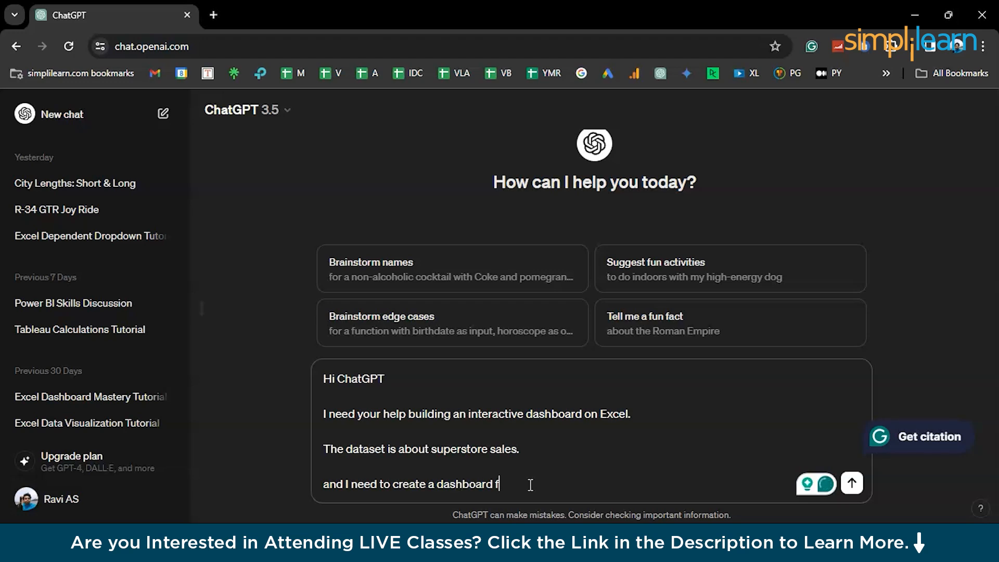
{"action": "type", "text": "or month on month sales"}
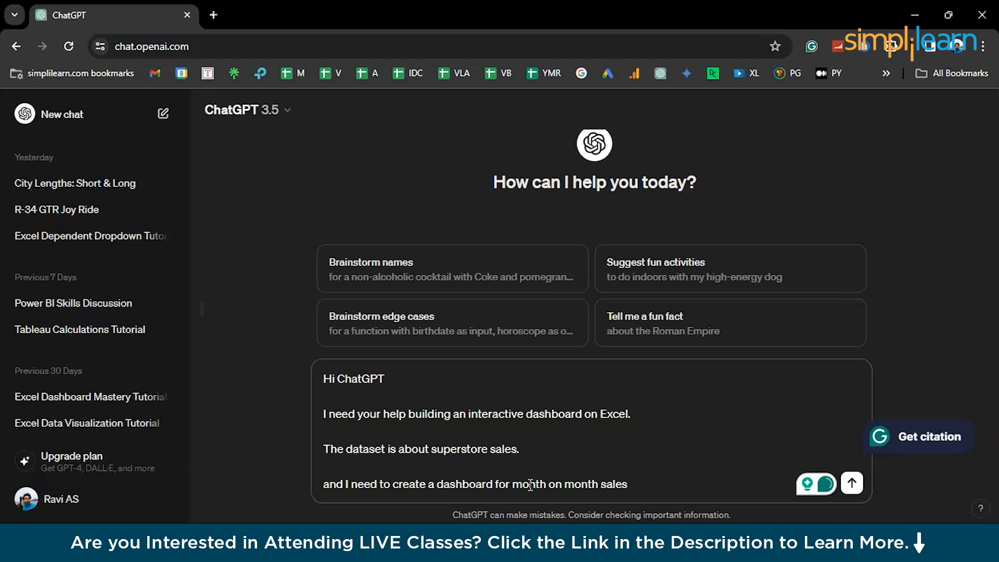
Step: Put a colon after "dashboard for" and move "month on month sales" onto its own line as list item 1
{"action": "key", "text": "shift+Return"}
{"action": "left_click", "coordinate": [514, 467]}
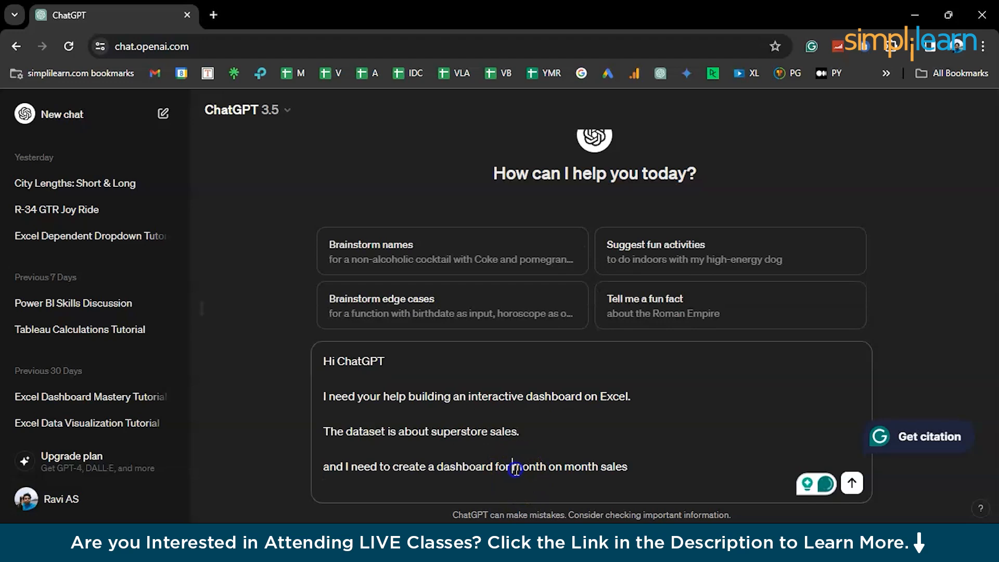
{"action": "type", "text": ":"}
{"action": "key", "text": "shift+Return"}
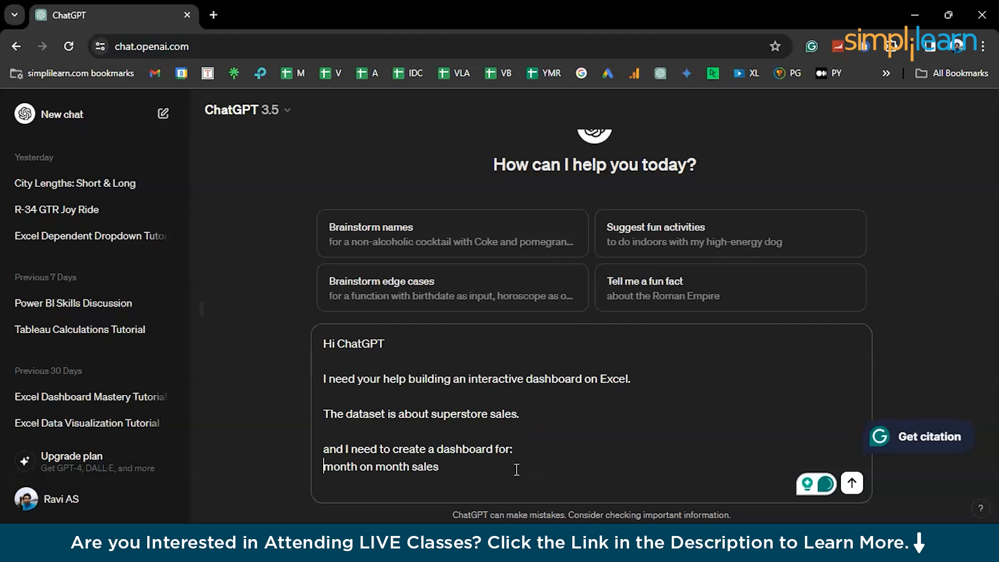
{"action": "type", "text": "1."}
Step: Add the list items "2. county wise sales", "3. Region wise sales" and "4. Category wise sales"
{"action": "left_click", "coordinate": [492, 466]}
{"action": "key", "text": "shift+Return"}
{"action": "type", "text": "2"}
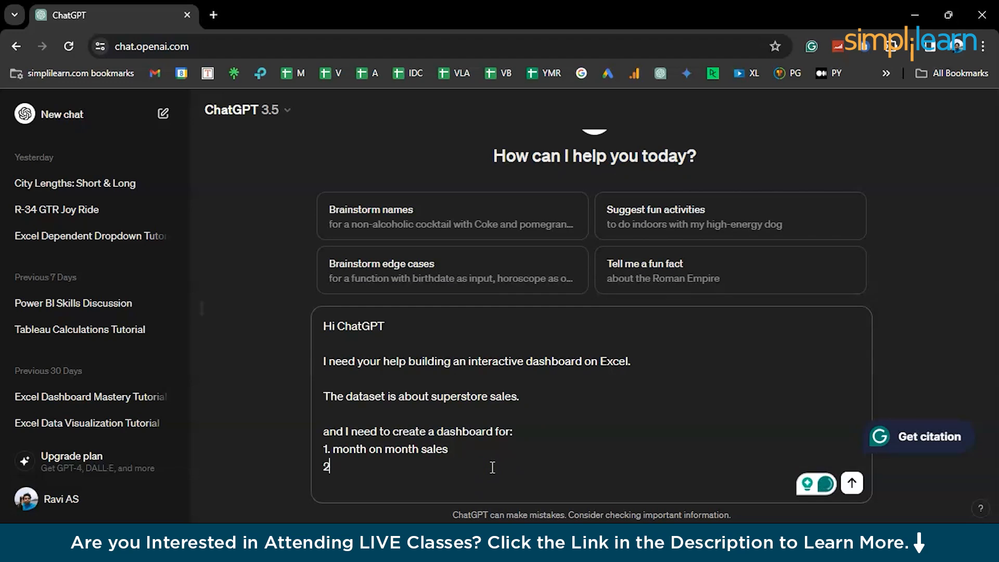
{"action": "type", "text": ". county wise sales"}
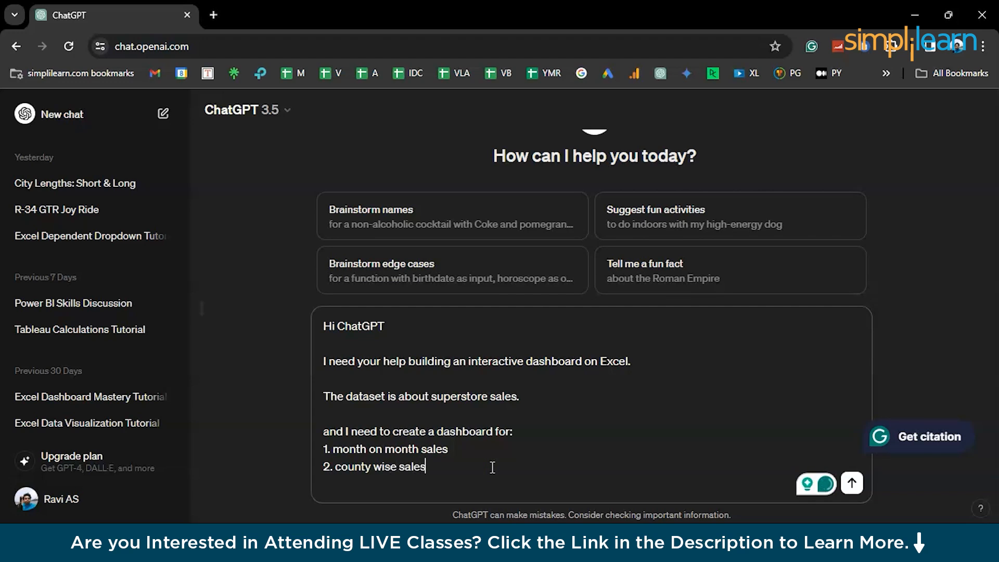
{"action": "key", "text": "shift+Return"}
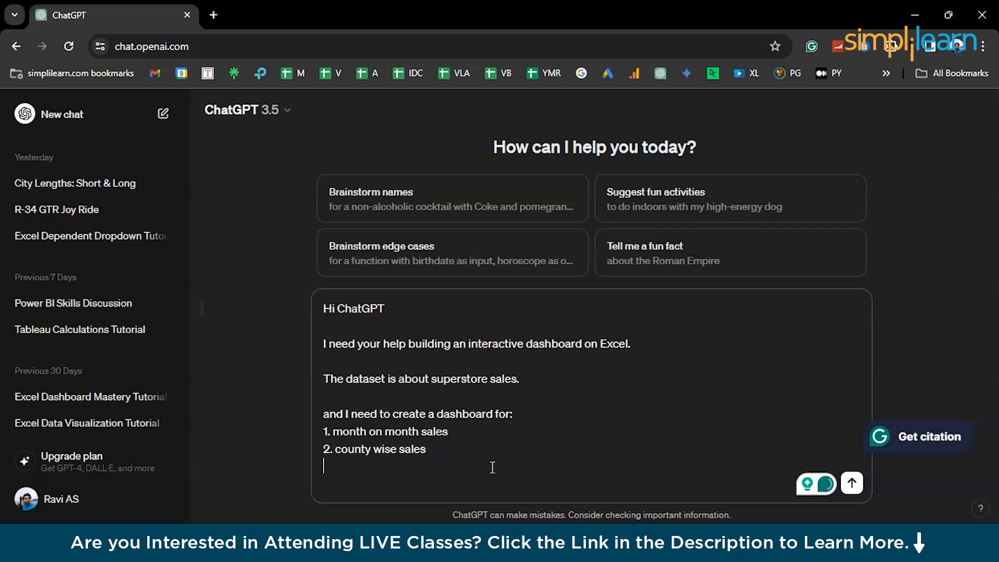
{"action": "type", "text": "3. Region wise sales"}
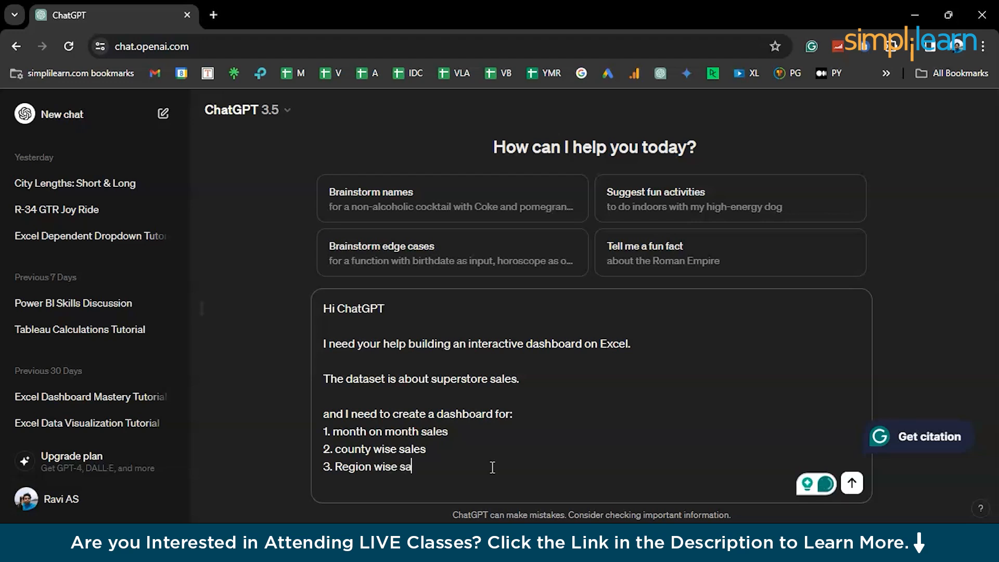
{"action": "key", "text": "shift+Return"}
{"action": "type", "text": "4. "}
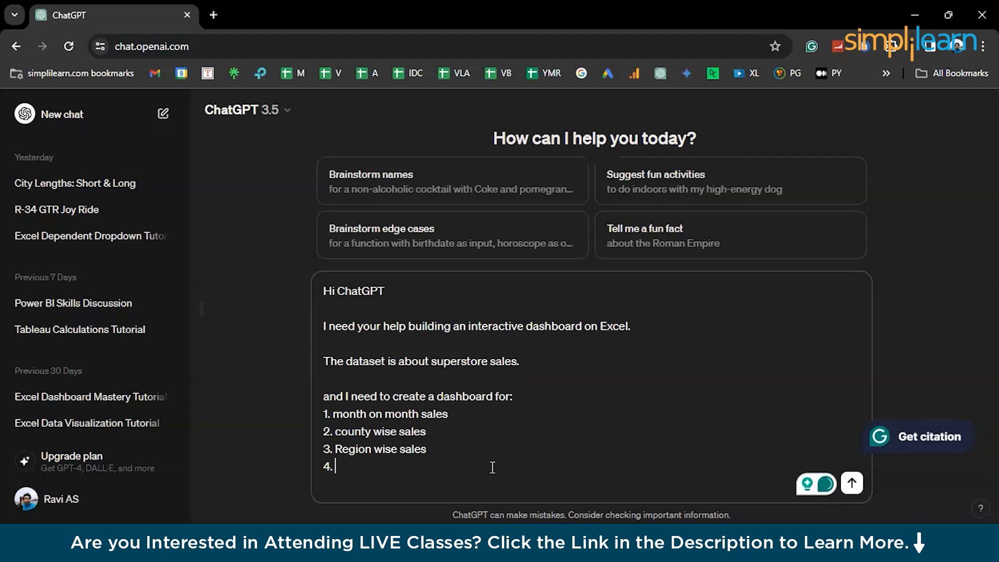
{"action": "type", "text": "Category wise sales"}
{"action": "key", "text": "shift+Return"}
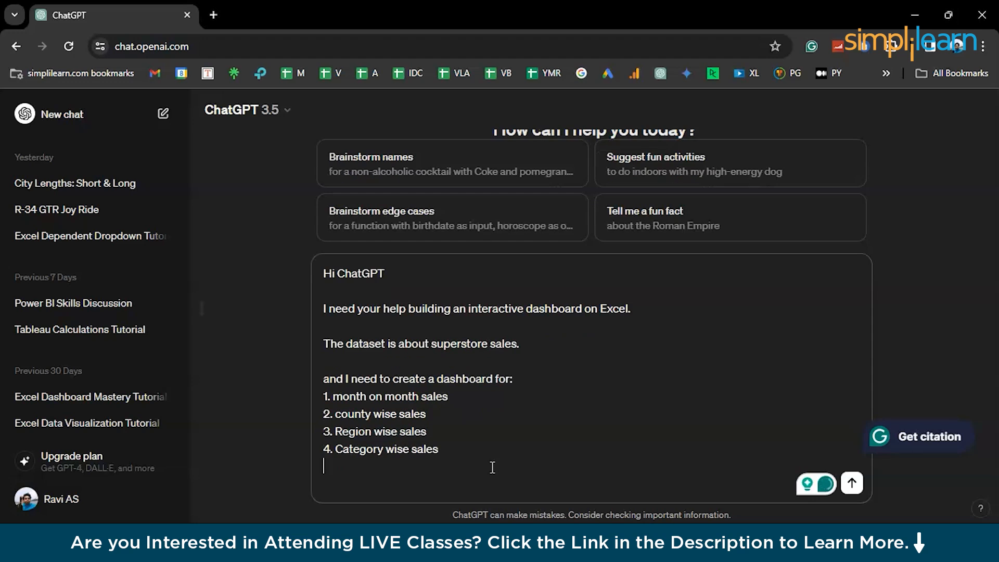
Step: Add the list items "6. Sub-category wise sales" and "7. Shipment modes", accepting Grammarly's hyphen in "Category-wise" of item 4
{"action": "type", "text": "6. Su"}
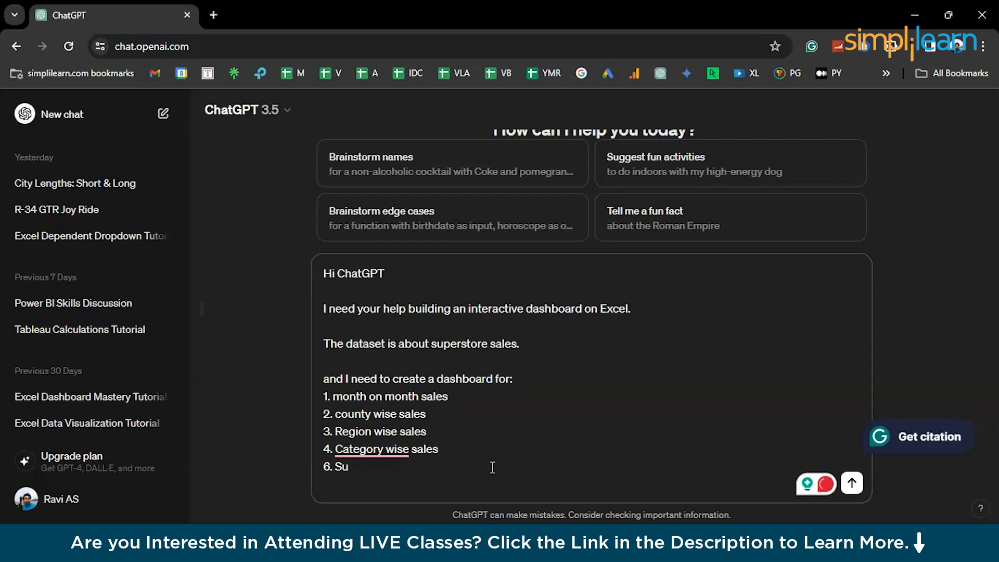
{"action": "left_click", "coordinate": [398, 449]}
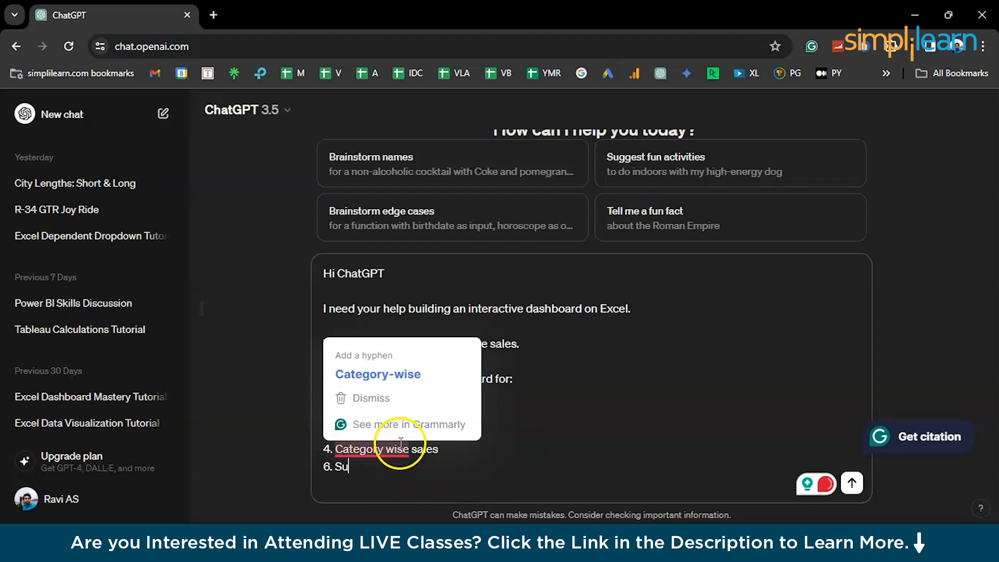
{"action": "left_click", "coordinate": [432, 388]}
{"action": "left_click", "coordinate": [377, 467]}
{"action": "type", "text": "b-categ"}
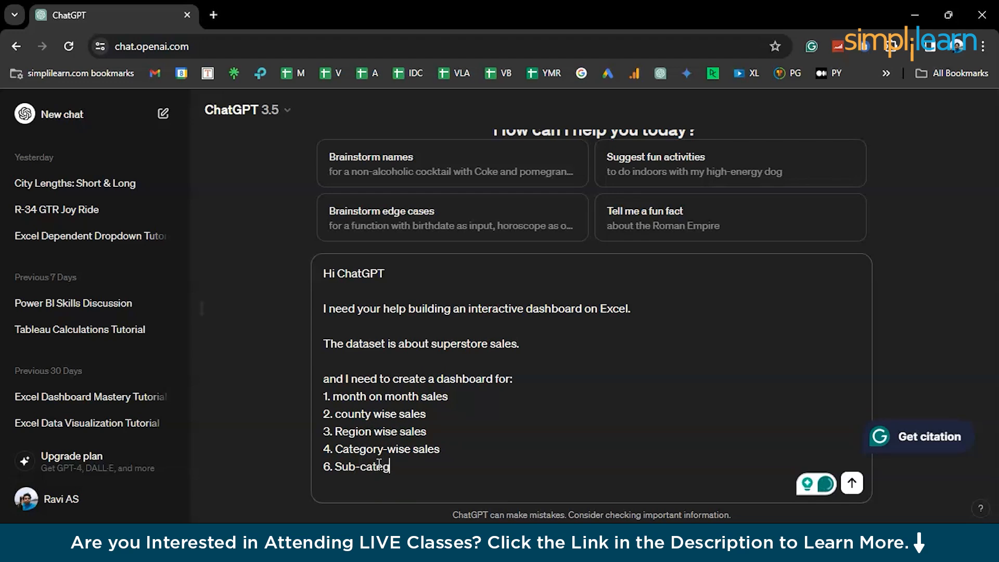
{"action": "type", "text": "ory wise sales"}
{"action": "key", "text": "shift+Return"}
{"action": "type", "text": "7. Shipment modes"}
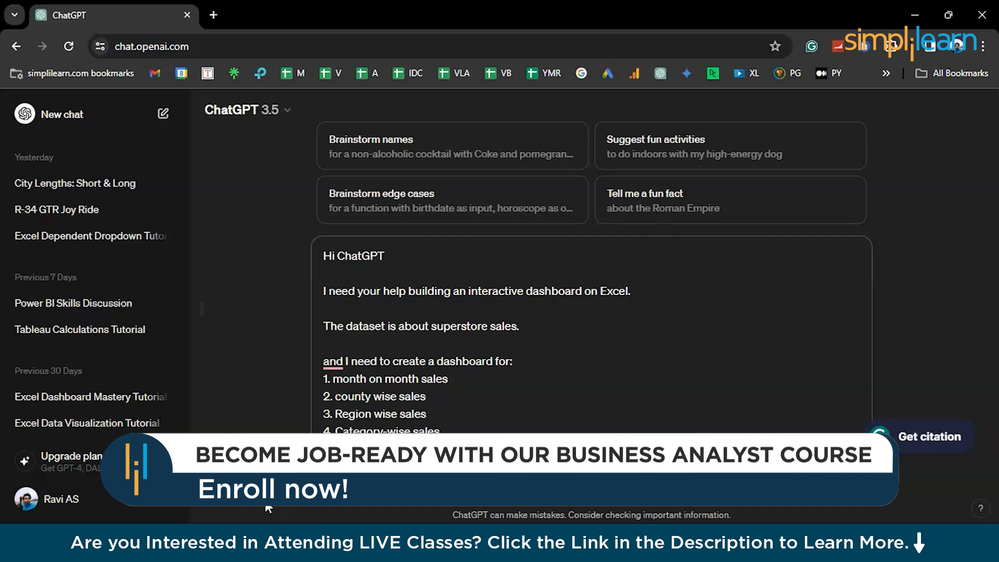
Step: Accept the Grammarly corrections "Region-wise" and "And", and insert a blank line above the numbered list
{"action": "left_click", "coordinate": [362, 405]}
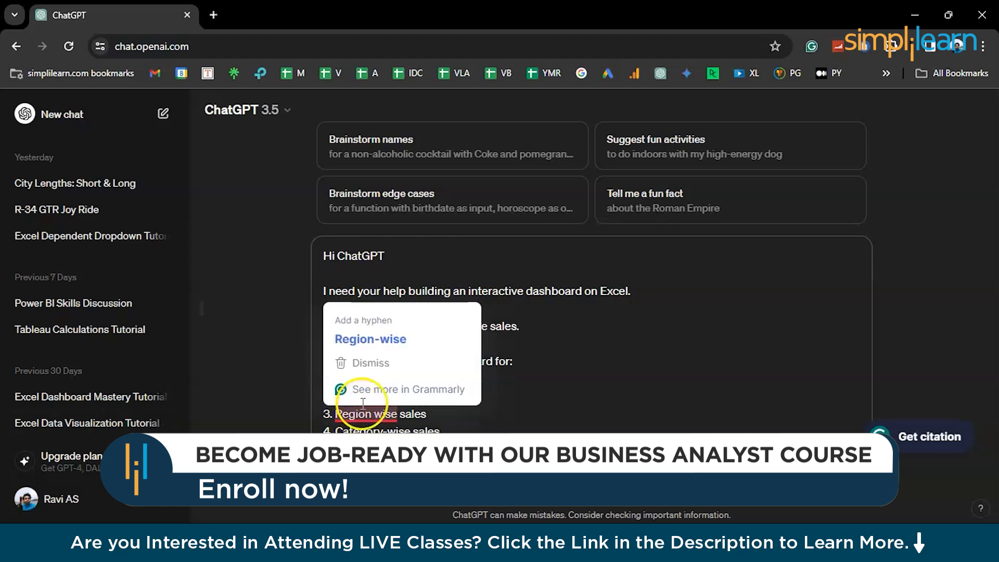
{"action": "left_click", "coordinate": [391, 340]}
{"action": "left_click", "coordinate": [336, 359]}
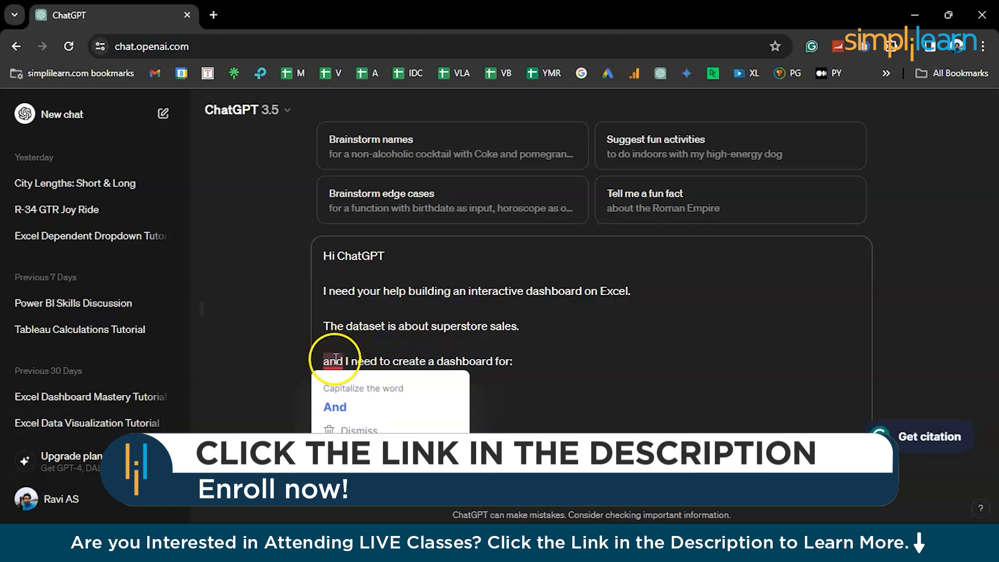
{"action": "left_click", "coordinate": [334, 407]}
{"action": "left_click", "coordinate": [530, 363]}
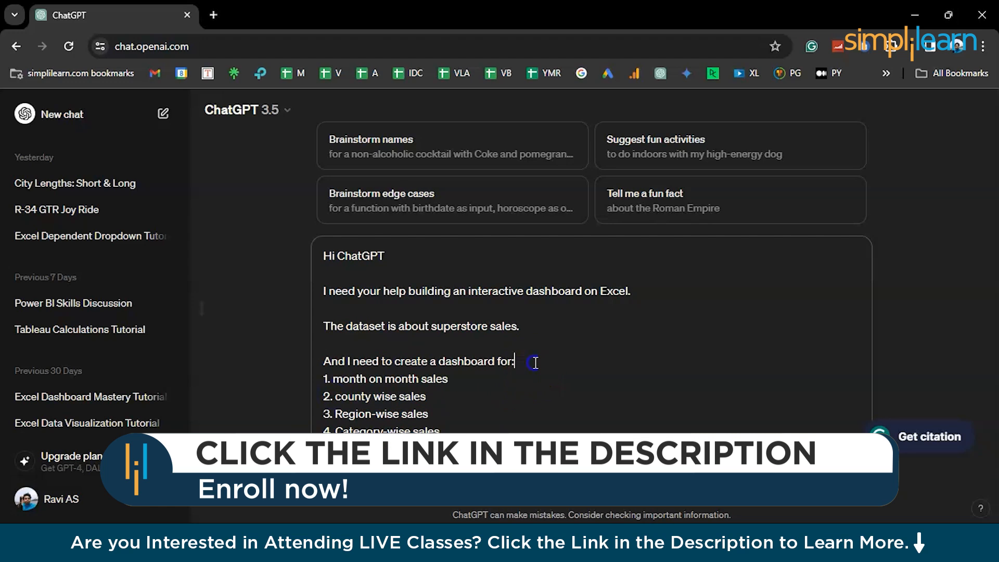
{"action": "key", "text": "shift+Return"}
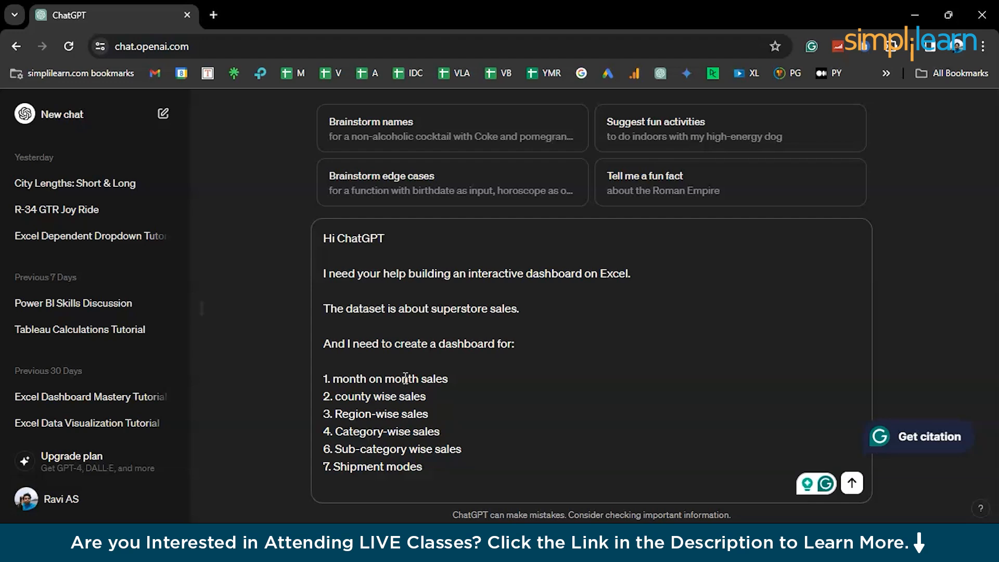
Step: Highlight the "month on month sales" item, then switch to the Excel workbook and examine the Order Date column on the Data sheet
{"action": "left_click", "coordinate": [456, 384]}
{"action": "double_click", "coordinate": [431, 378]}
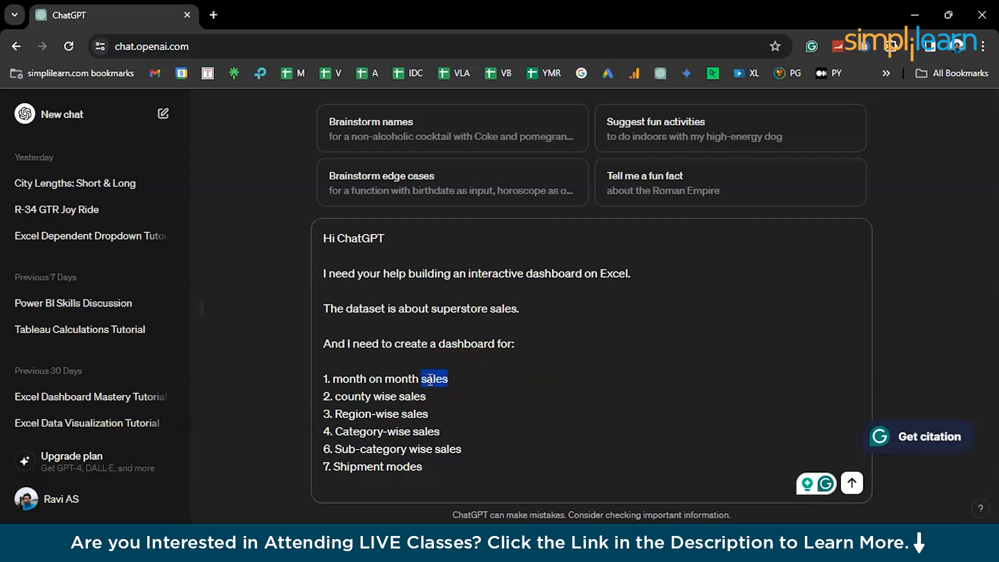
{"action": "triple_click", "coordinate": [400, 383]}
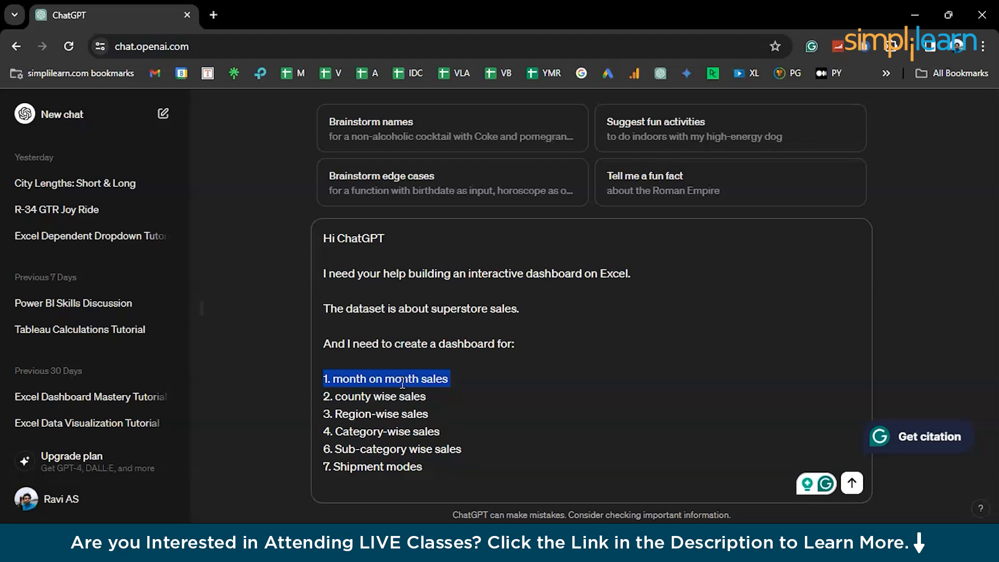
{"action": "key", "text": "alt+Tab"}
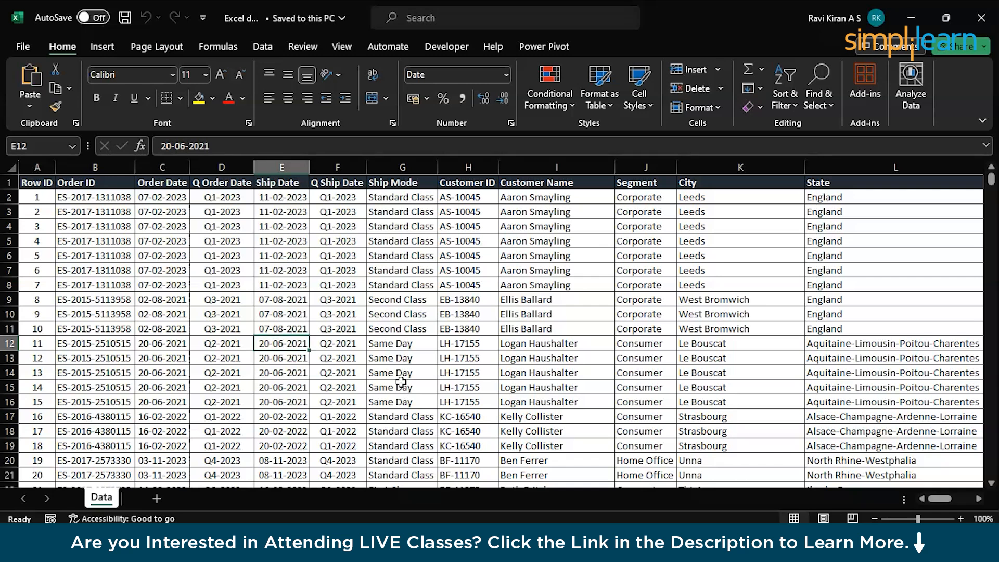
{"action": "left_click", "coordinate": [163, 167]}
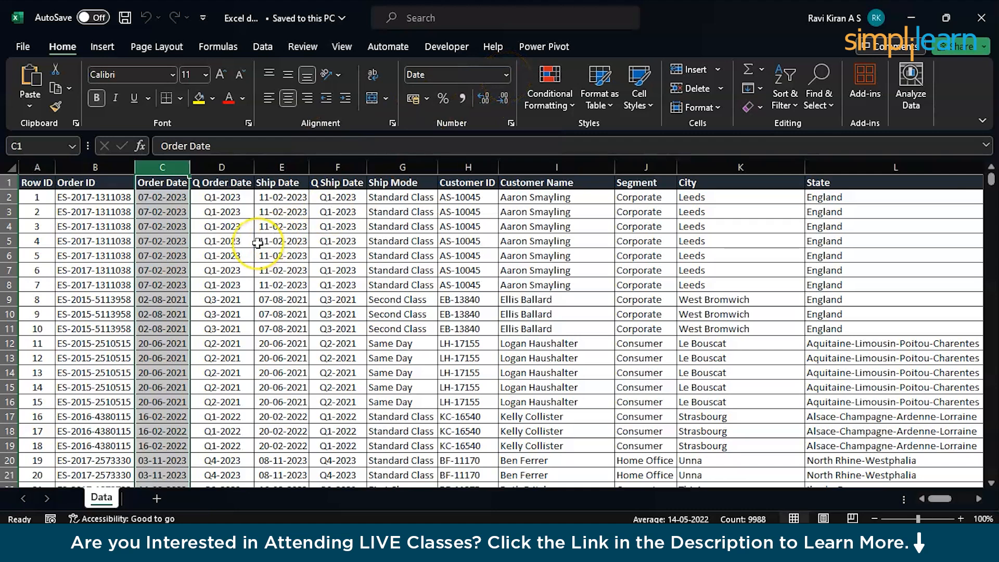
{"action": "left_click", "coordinate": [178, 253]}
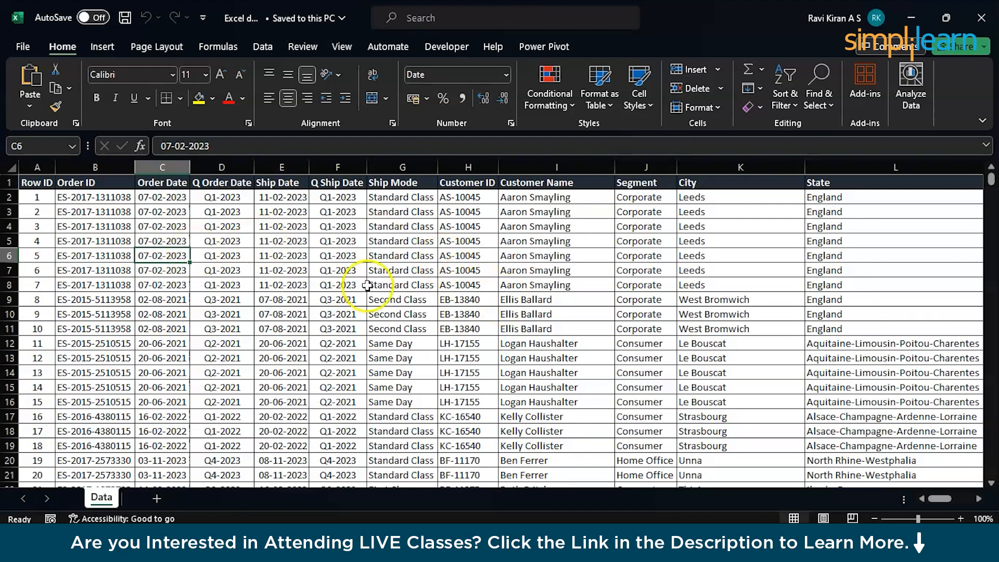
Step: Add a new worksheet and enter "per 1", "per 2" and "per 3" in cells A6 to A8
{"action": "left_click", "coordinate": [157, 498]}
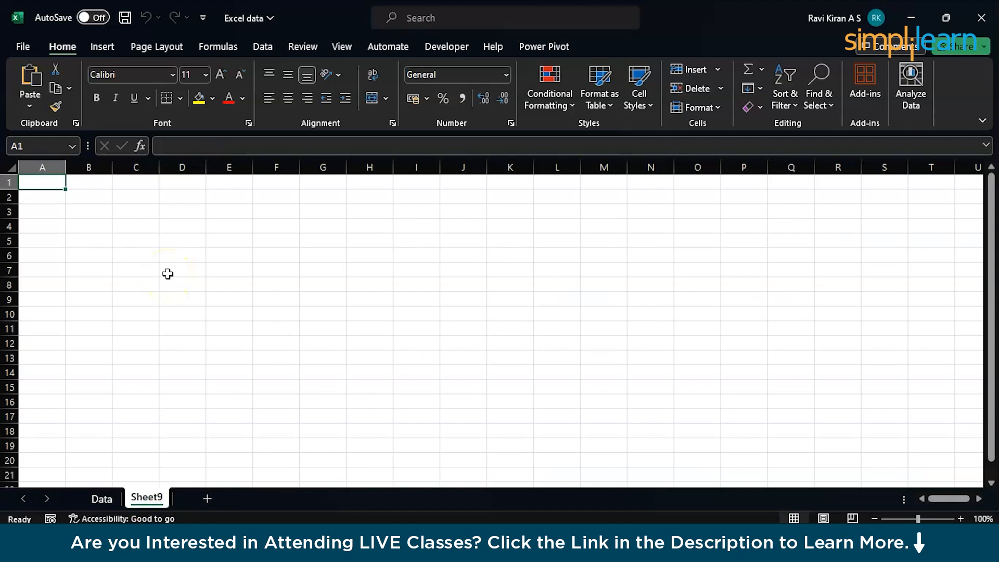
{"action": "scroll", "coordinate": [167, 274], "scroll_direction": "up", "scroll_amount": 7, "text": "ctrl"}
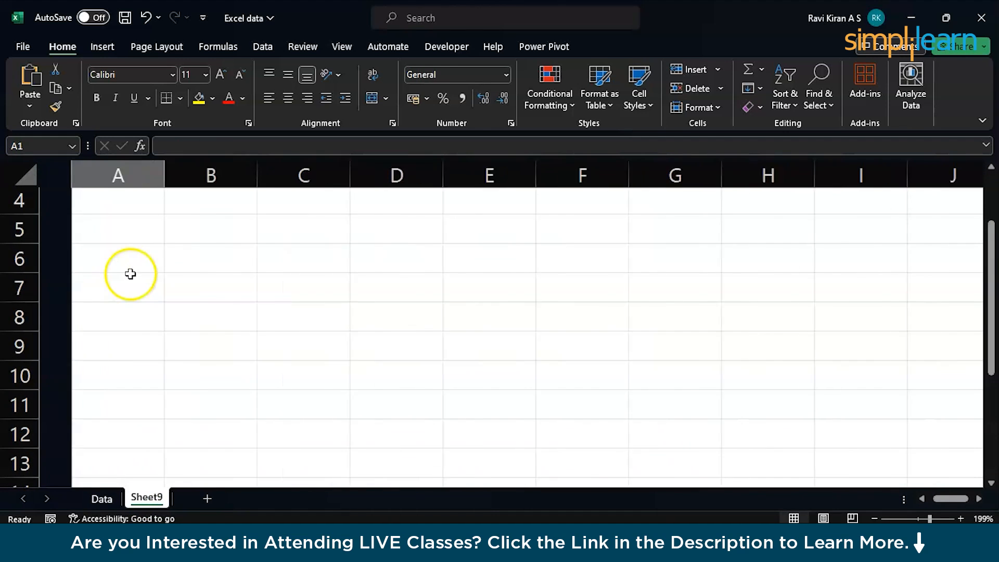
{"action": "left_click", "coordinate": [79, 251]}
{"action": "type", "text": "per"}
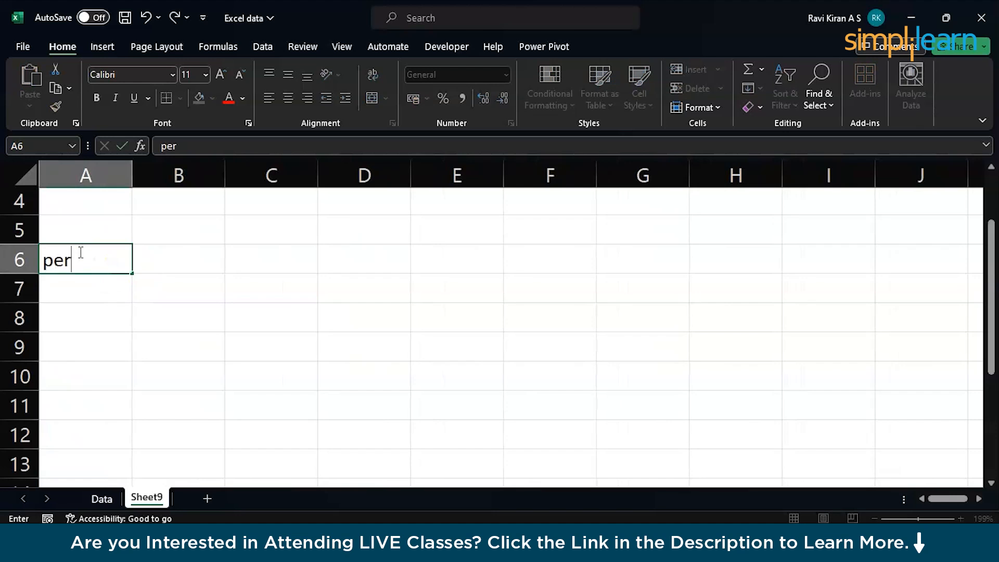
{"action": "type", "text": " 1"}
{"action": "key", "text": "Return"}
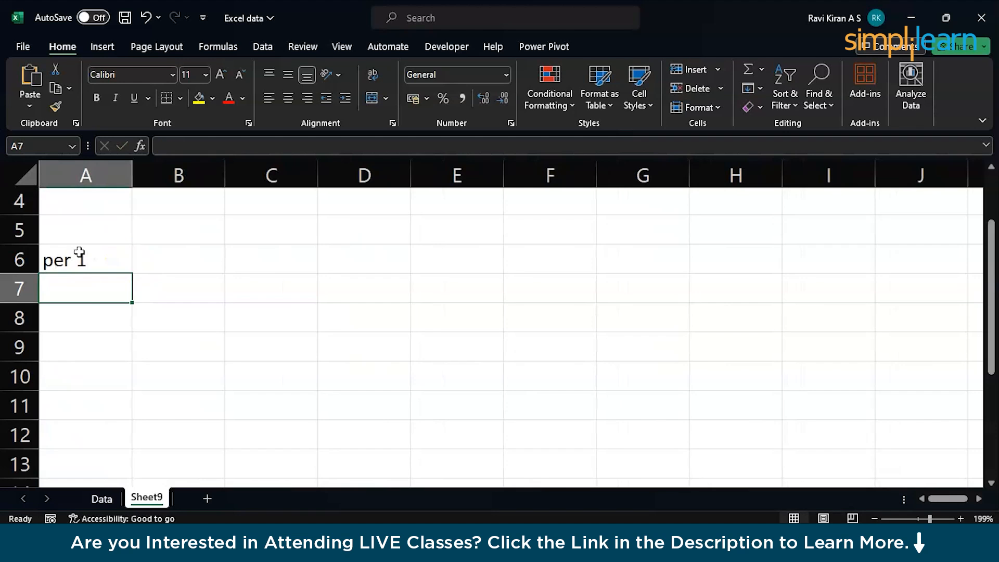
{"action": "type", "text": "per"}
{"action": "type", "text": "2"}
{"action": "key", "text": "Return"}
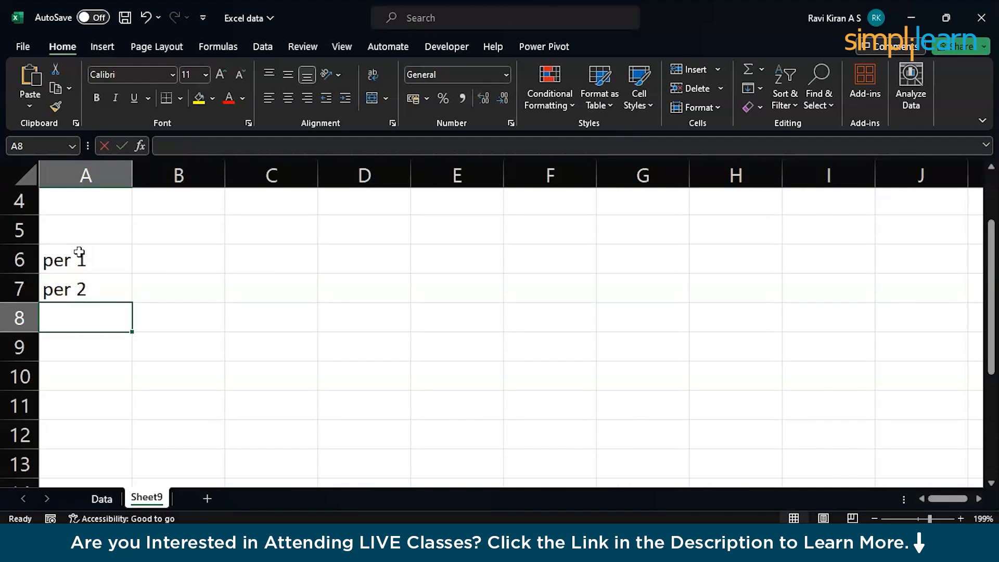
{"action": "type", "text": "per 3"}
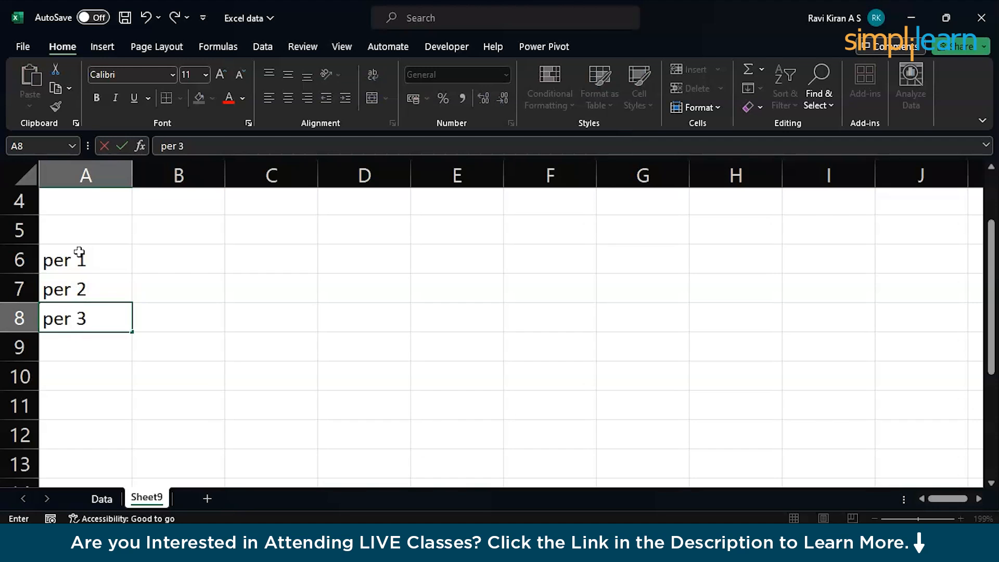
Step: Enter the date "15 - Dec - 2025" in cell B6 and "15-12-2025" in cell B7
{"action": "left_click", "coordinate": [145, 261]}
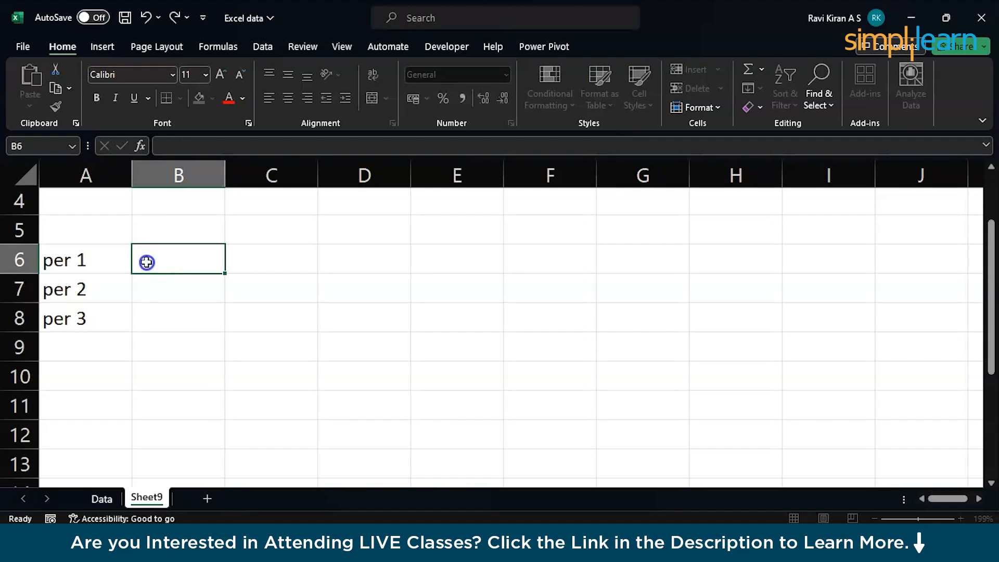
{"action": "type", "text": "15"}
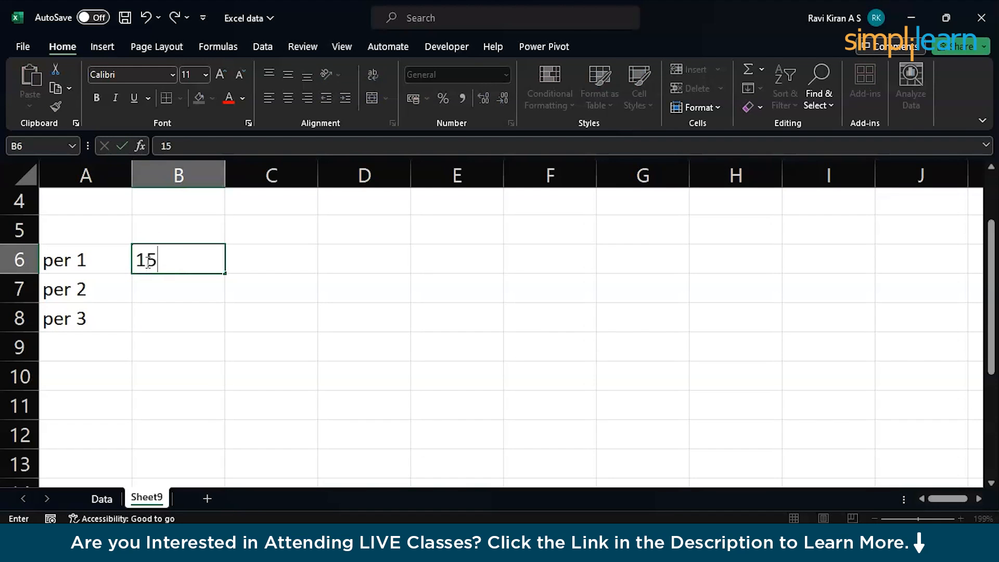
{"action": "type", "text": " - Dec - "}
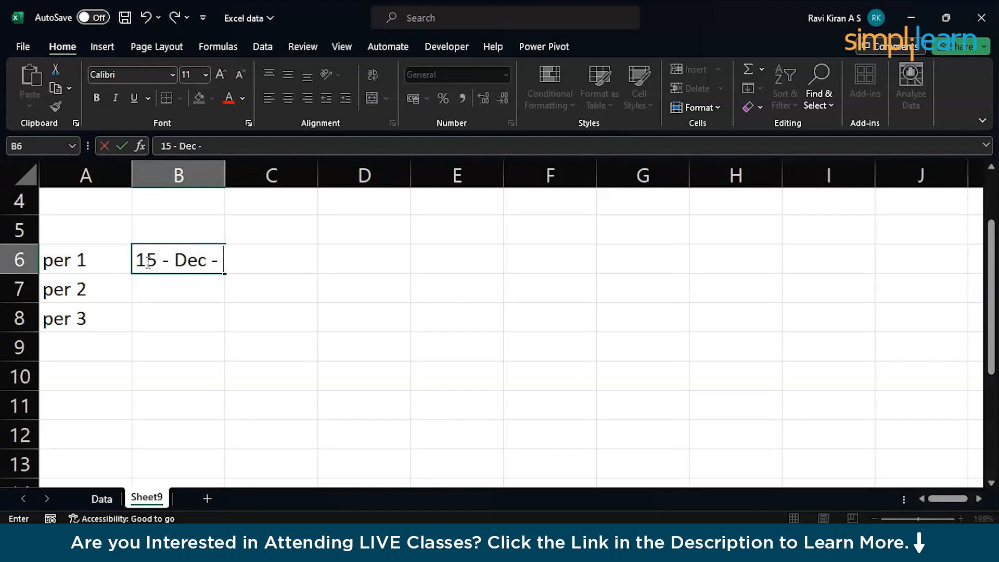
{"action": "type", "text": "2025"}
{"action": "key", "text": "Return"}
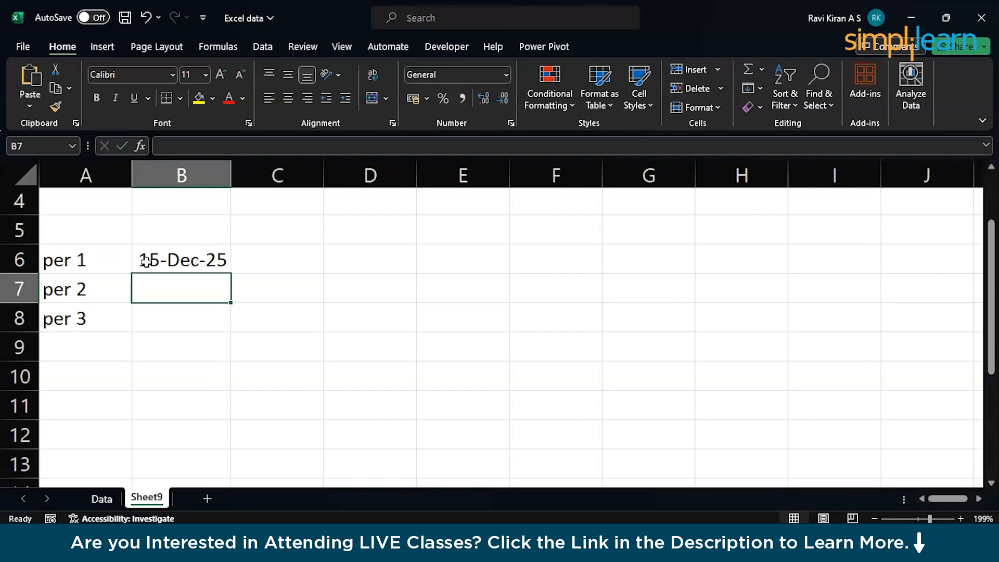
{"action": "type", "text": "15-12"}
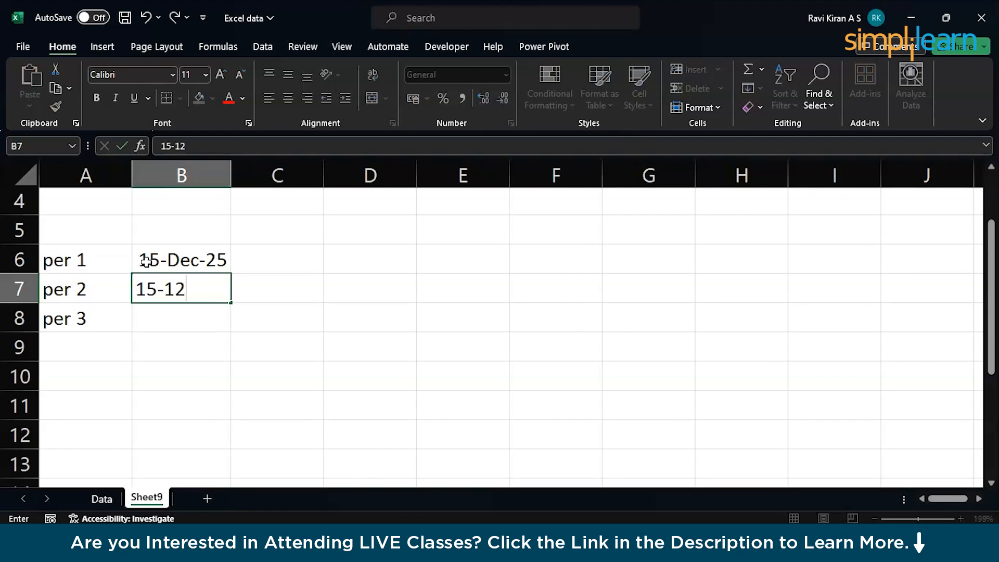
{"action": "type", "text": "-2025"}
{"action": "key", "text": "Return"}
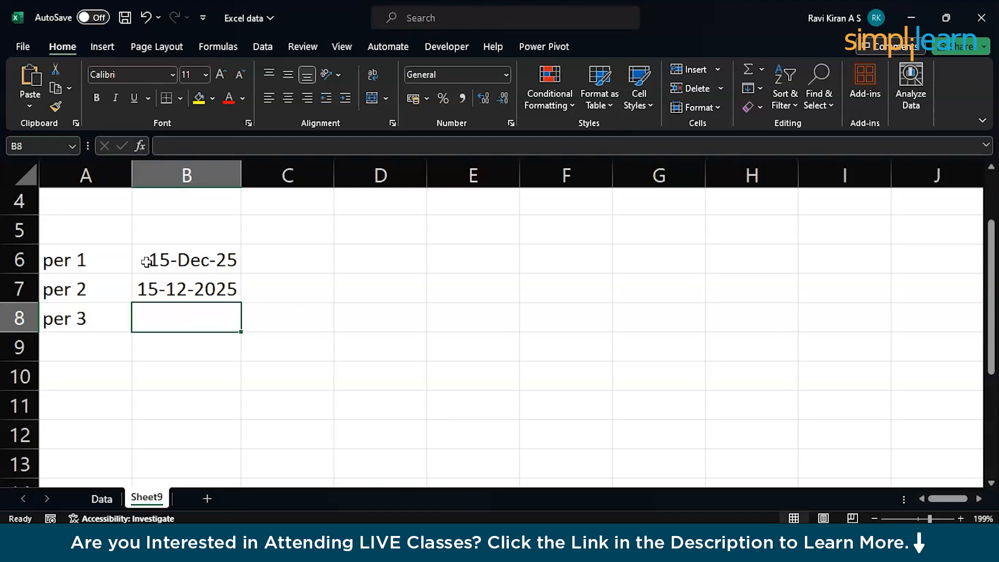
Step: Enter the date "15/12/2025" in cell B8 beside "per 3"
{"action": "type", "text": "14"}
{"action": "key", "text": "BackSpace"}
{"action": "type", "text": "5/"}
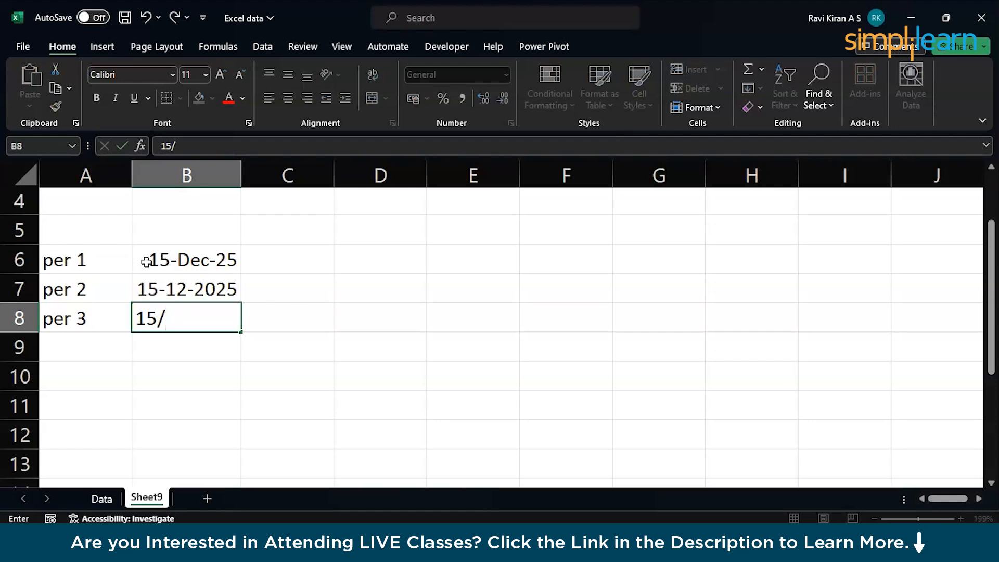
{"action": "type", "text": "12/202"}
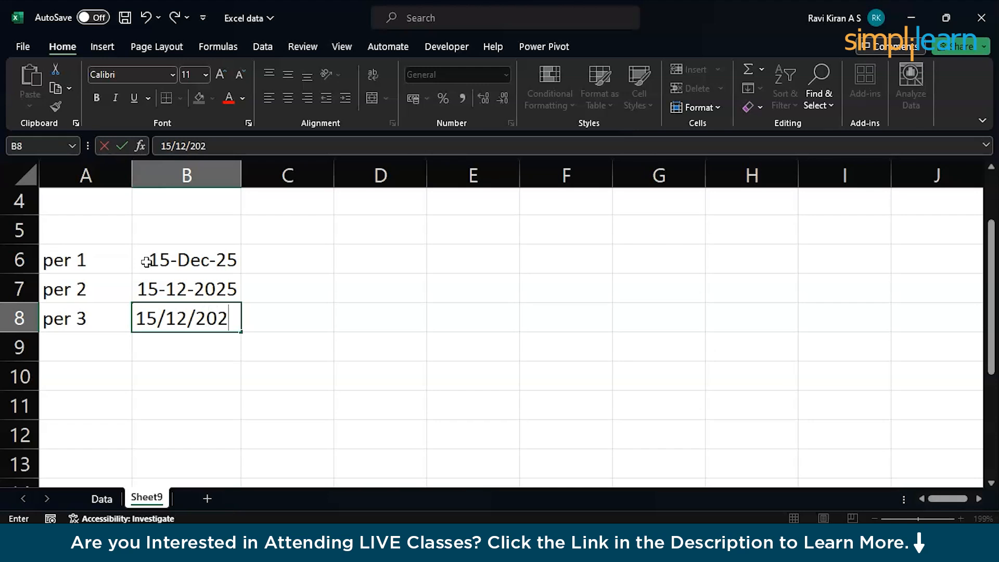
{"action": "type", "text": "5"}
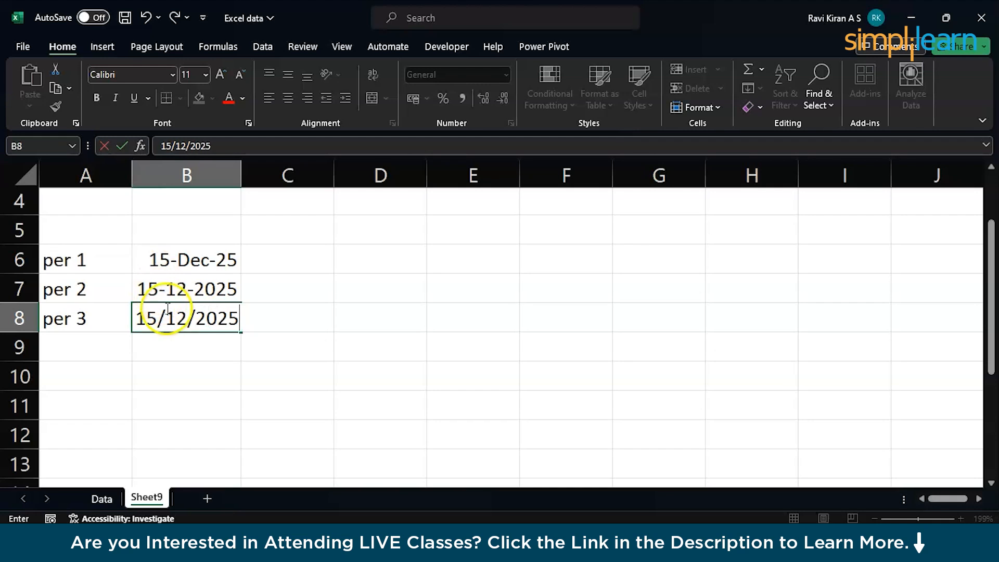
{"action": "left_click", "coordinate": [154, 339]}
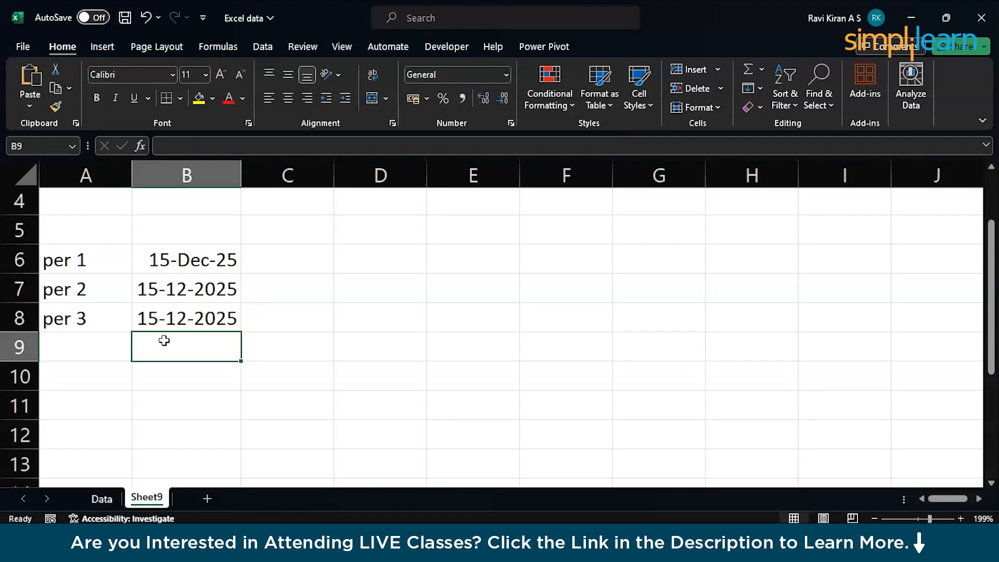
Step: Enter the month-first date "12-31-2025" in cell B9, correcting the mistyped year
{"action": "type", "text": "12-"}
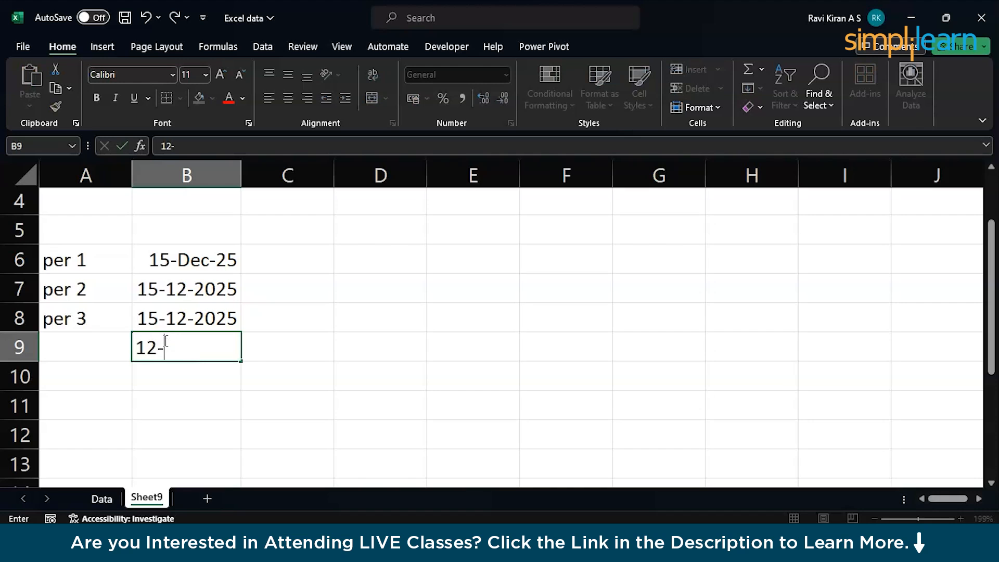
{"action": "type", "text": "31-205"}
{"action": "key", "text": "Return"}
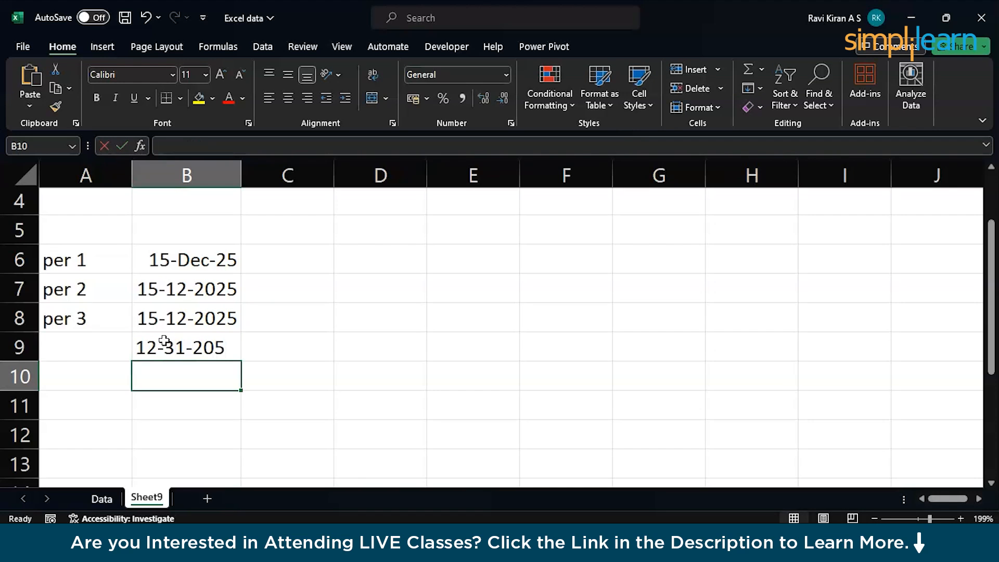
{"action": "double_click", "coordinate": [217, 349]}
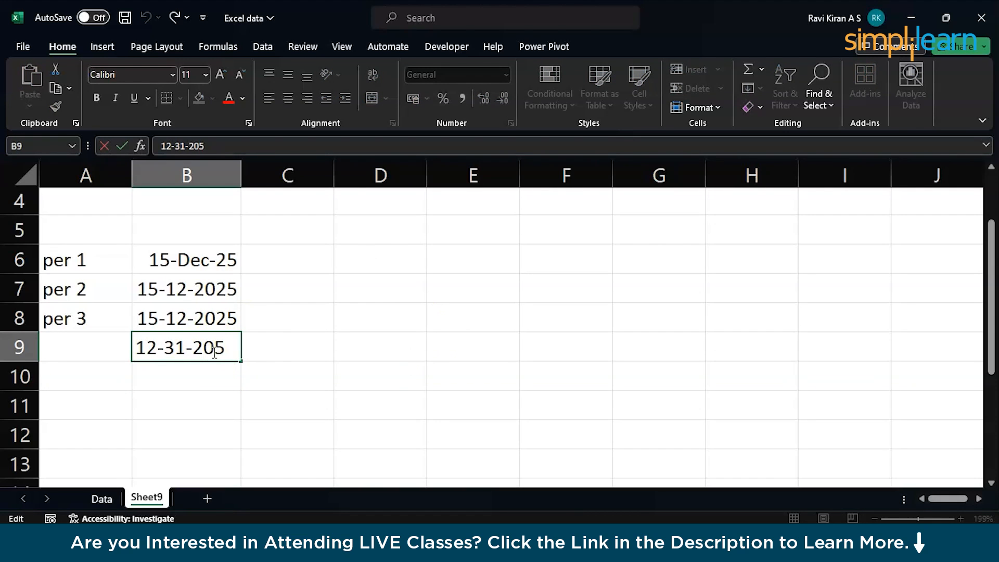
{"action": "type", "text": "2"}
{"action": "left_click", "coordinate": [232, 359]}
{"action": "left_click", "coordinate": [222, 397]}
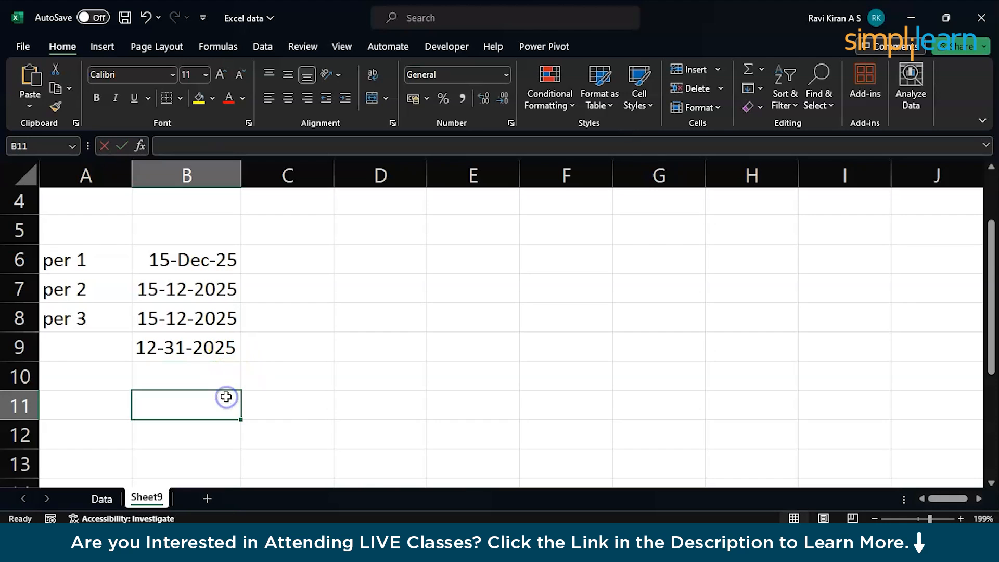
Step: Format all of column B with the Date category's "14-03-12" type, keeping the English (India) locale
{"action": "left_click", "coordinate": [199, 172]}
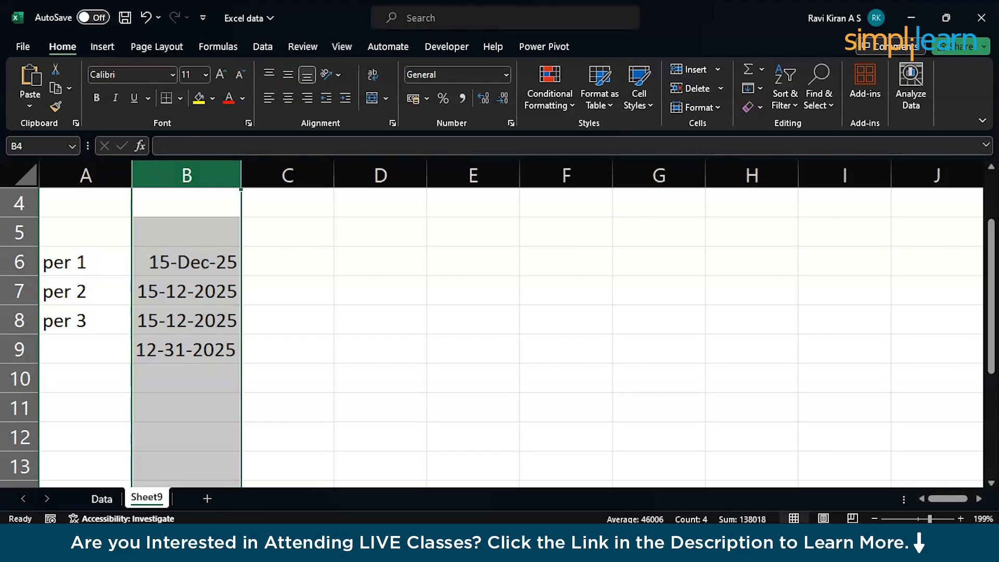
{"action": "left_click", "coordinate": [505, 75]}
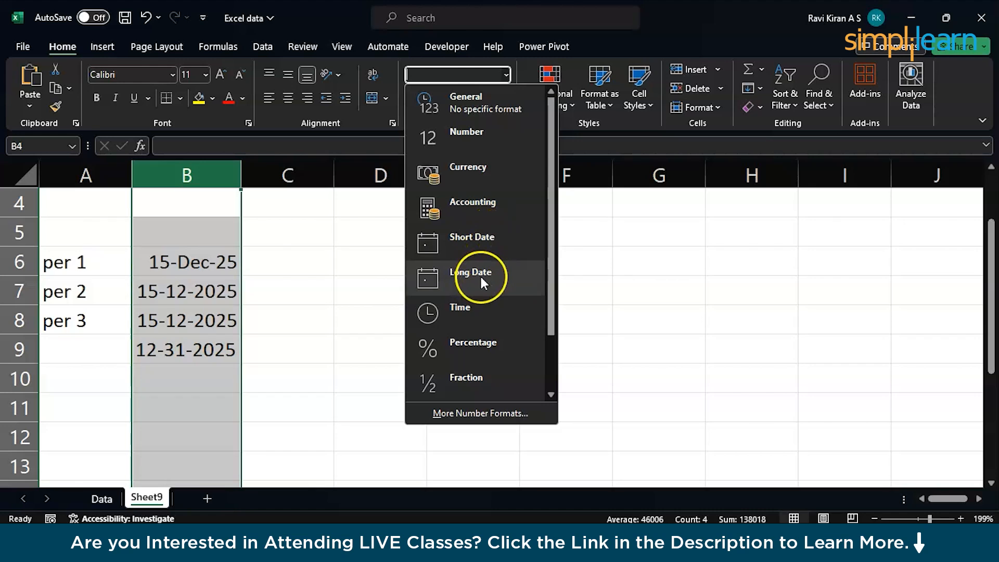
{"action": "left_click", "coordinate": [505, 414]}
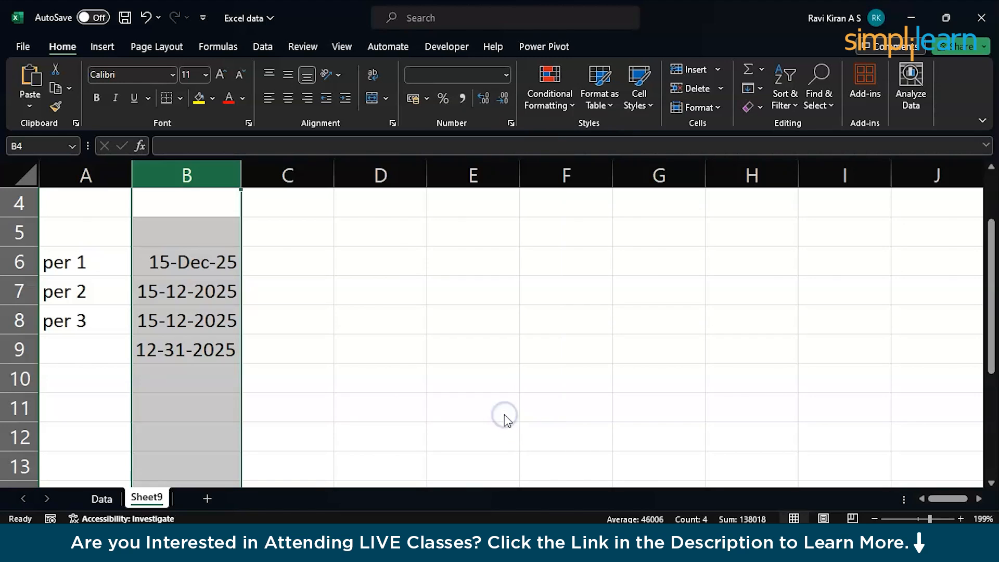
{"action": "left_click", "coordinate": [379, 334]}
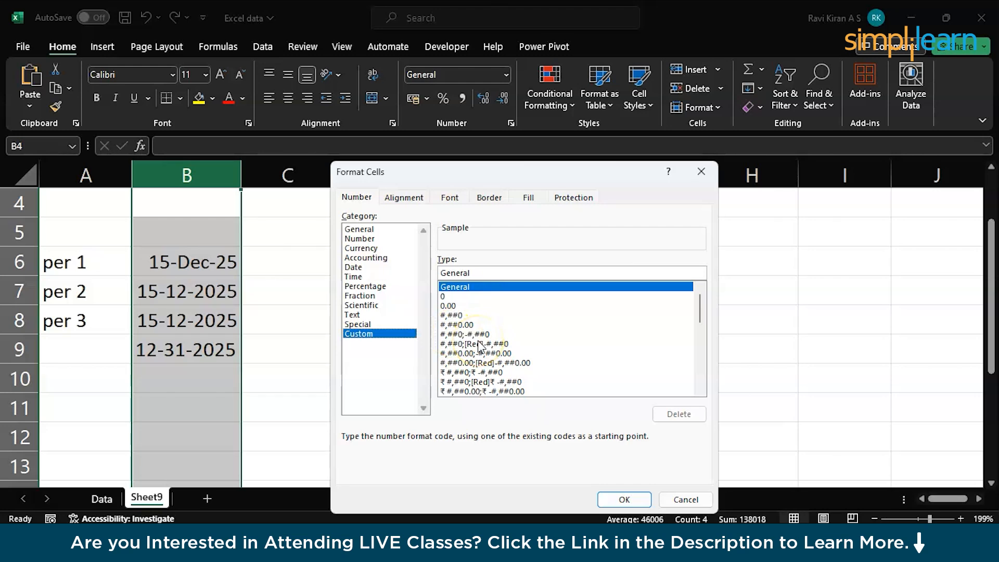
{"action": "left_click", "coordinate": [359, 266]}
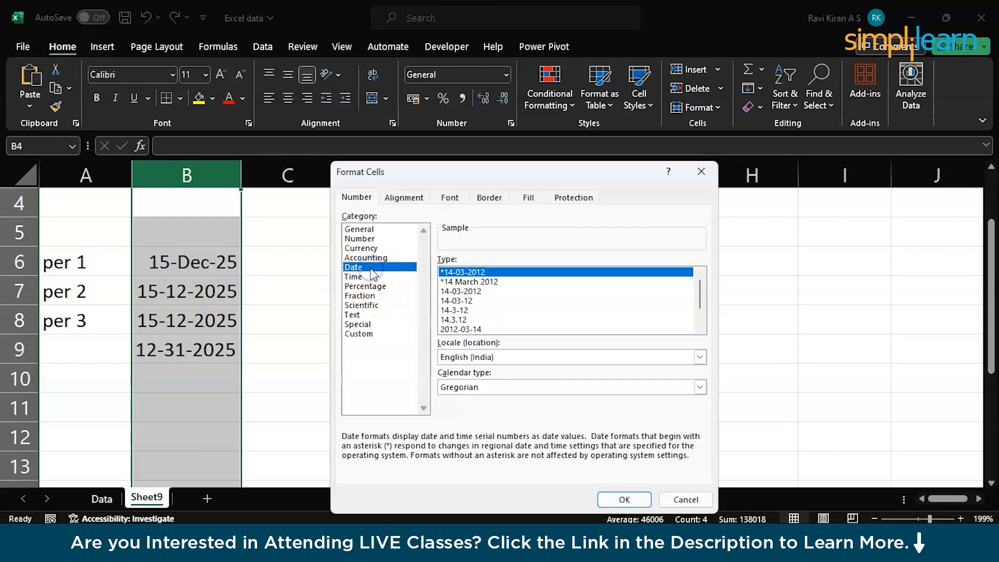
{"action": "left_click", "coordinate": [465, 301]}
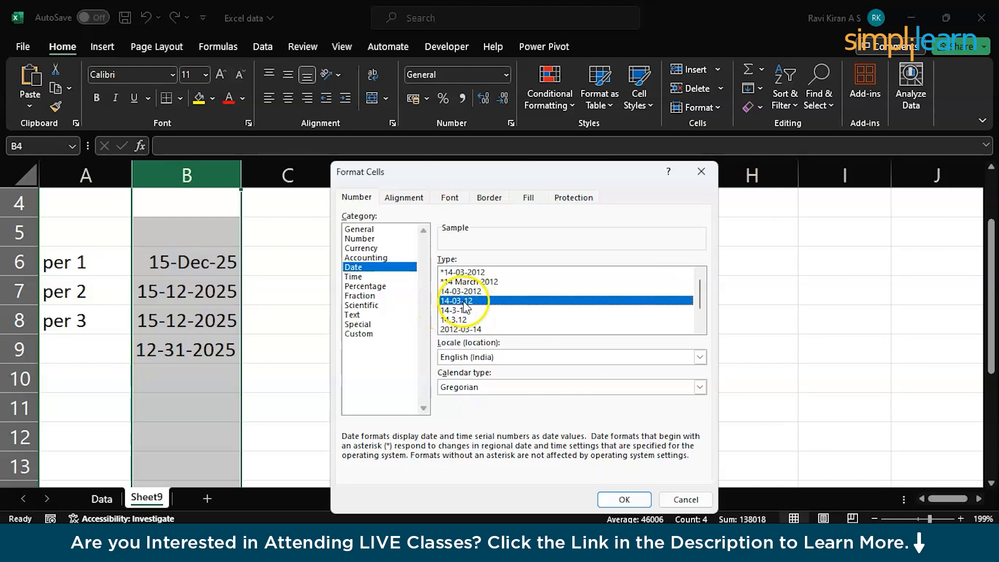
{"action": "left_click", "coordinate": [614, 503]}
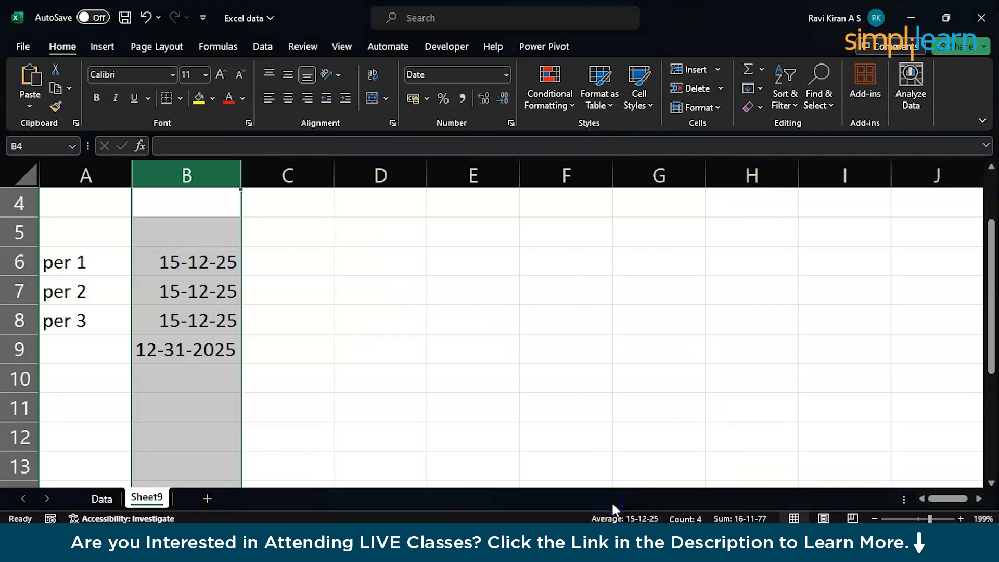
Step: Clear the month-first date from cell B9
{"action": "left_click", "coordinate": [232, 350]}
{"action": "key", "text": "Delete"}
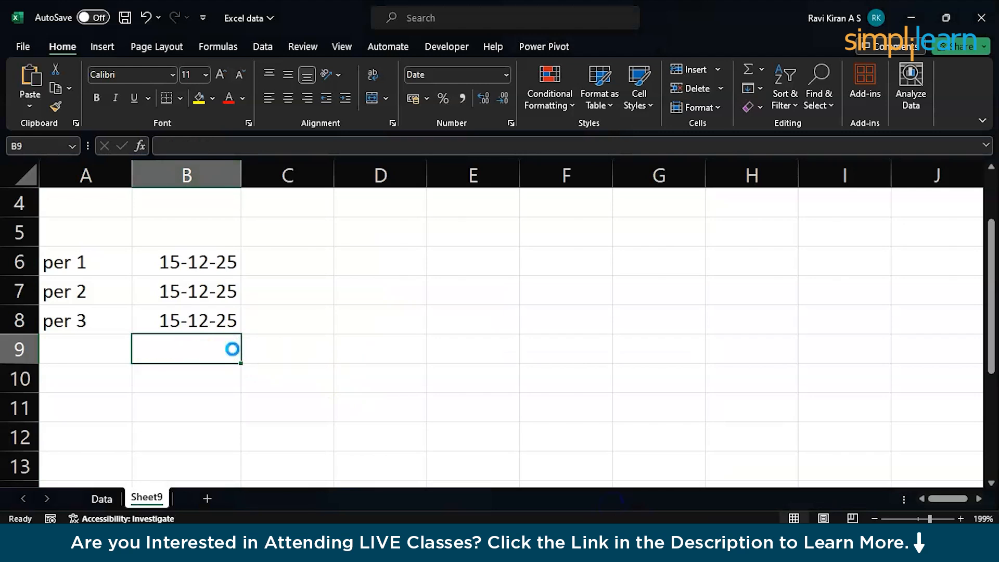
{"action": "left_click", "coordinate": [314, 305]}
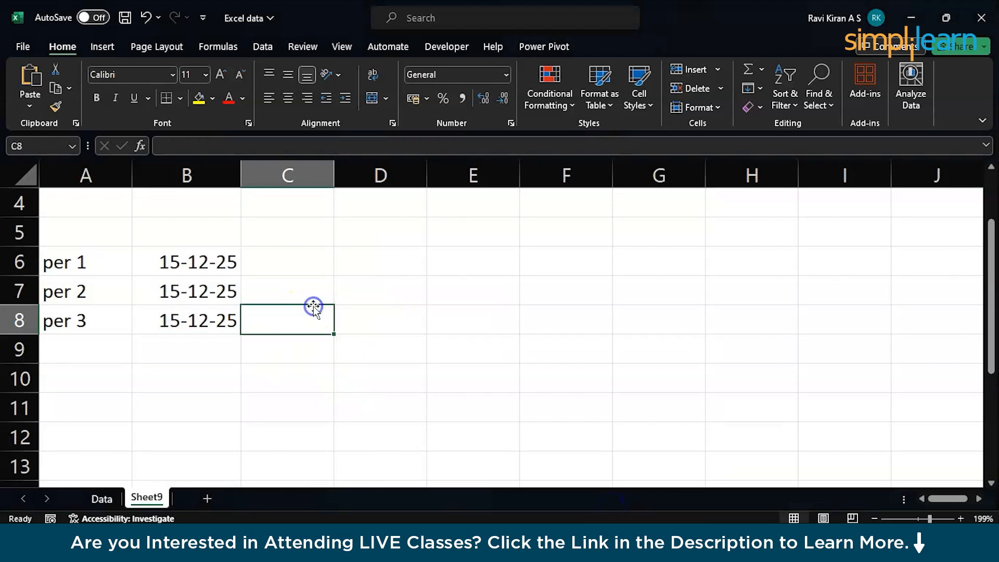
Step: Return to the Data sheet with the order dates, then switch to the ChatGPT window in Chrome
{"action": "left_click", "coordinate": [102, 499]}
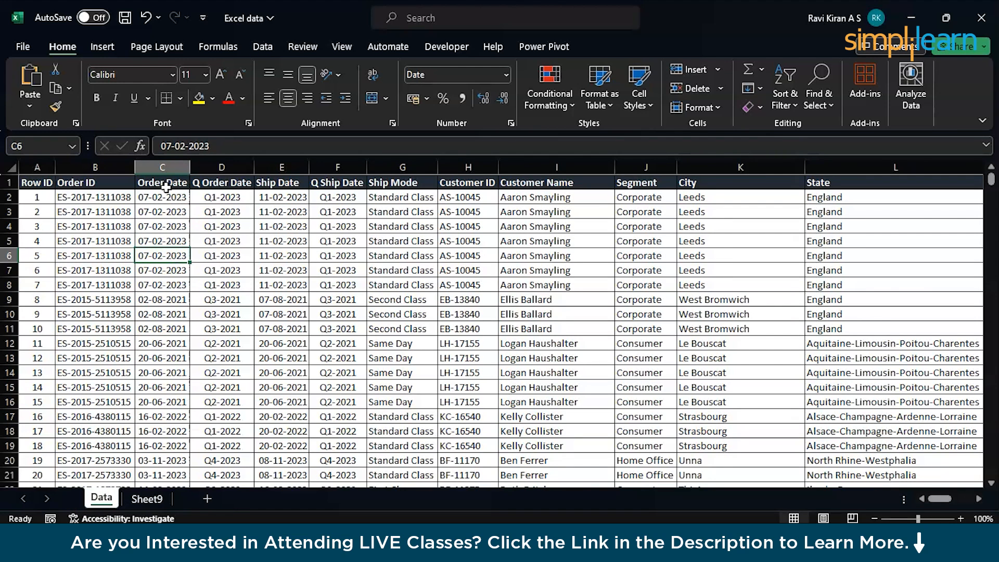
{"action": "key", "text": "alt+Tab"}
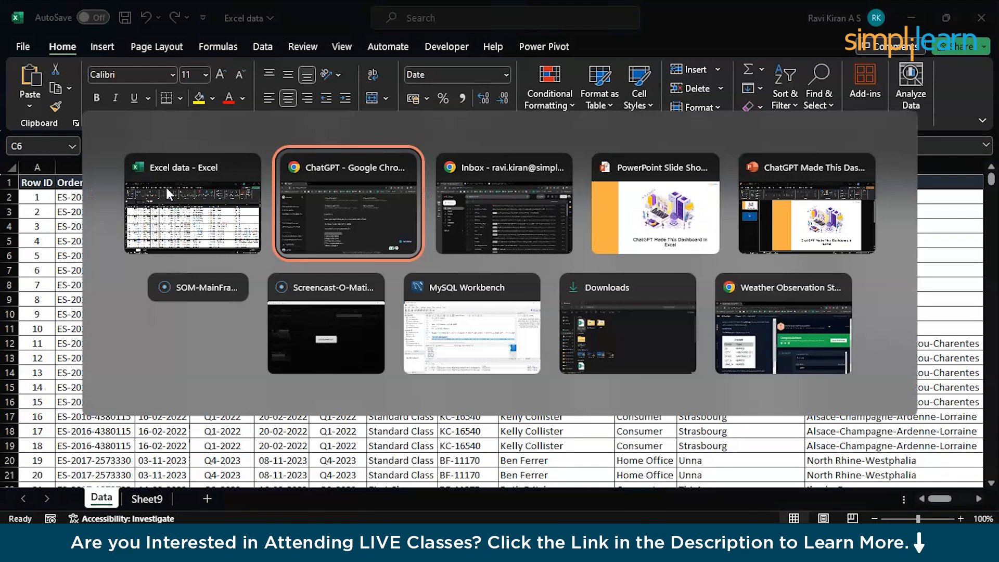
{"action": "left_click", "coordinate": [382, 414]}
Step: Review the numbered dashboard views in the unsent prompt by highlighting each item from "month on month sales" to "Shipment modes"
{"action": "left_click", "coordinate": [384, 378]}
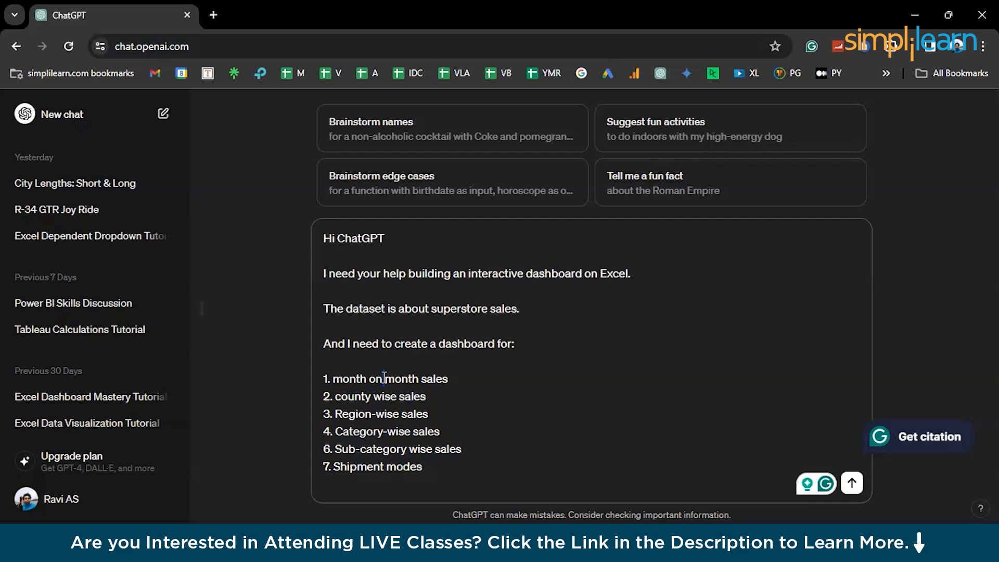
{"action": "triple_click", "coordinate": [383, 376]}
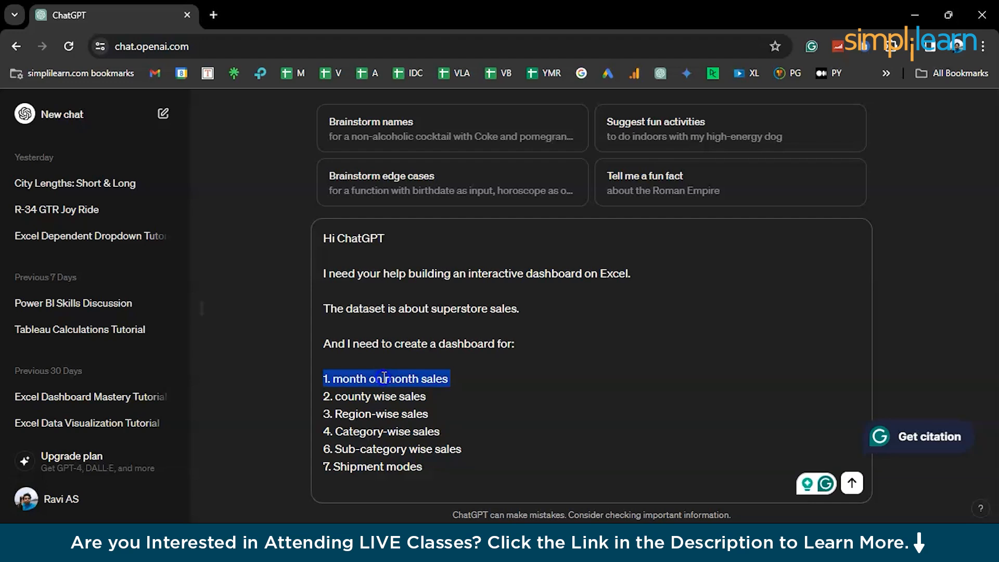
{"action": "triple_click", "coordinate": [364, 395]}
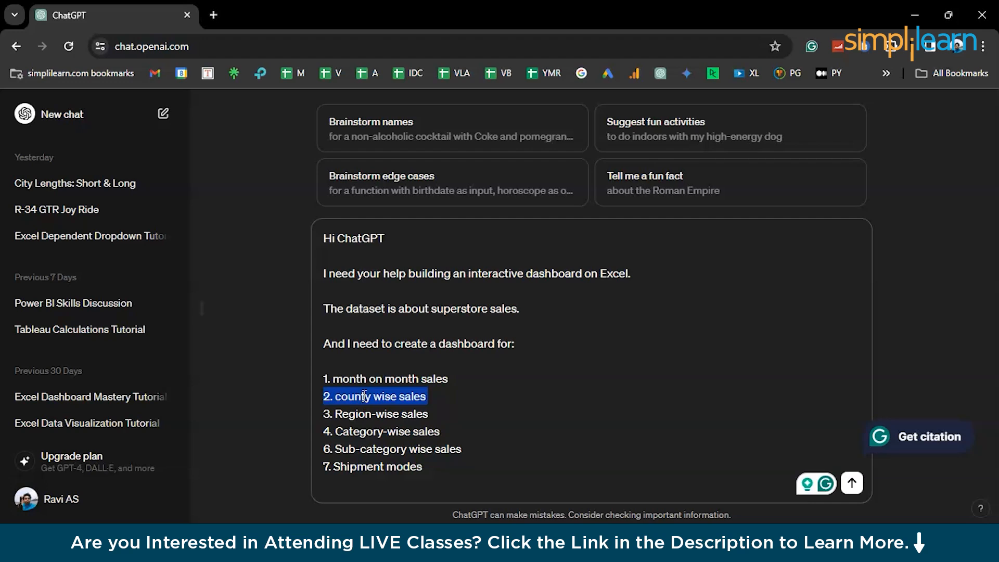
{"action": "triple_click", "coordinate": [357, 414]}
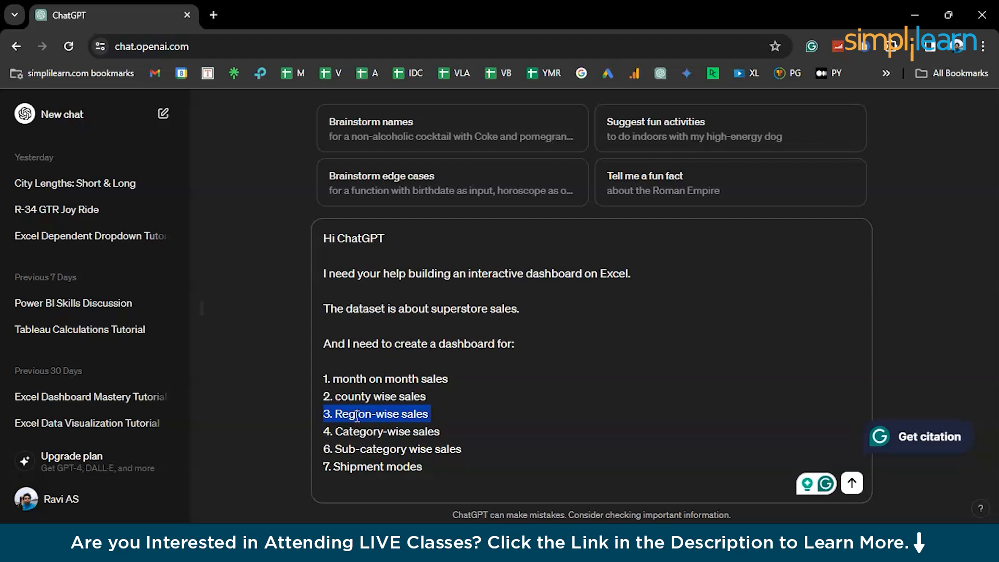
{"action": "double_click", "coordinate": [350, 430]}
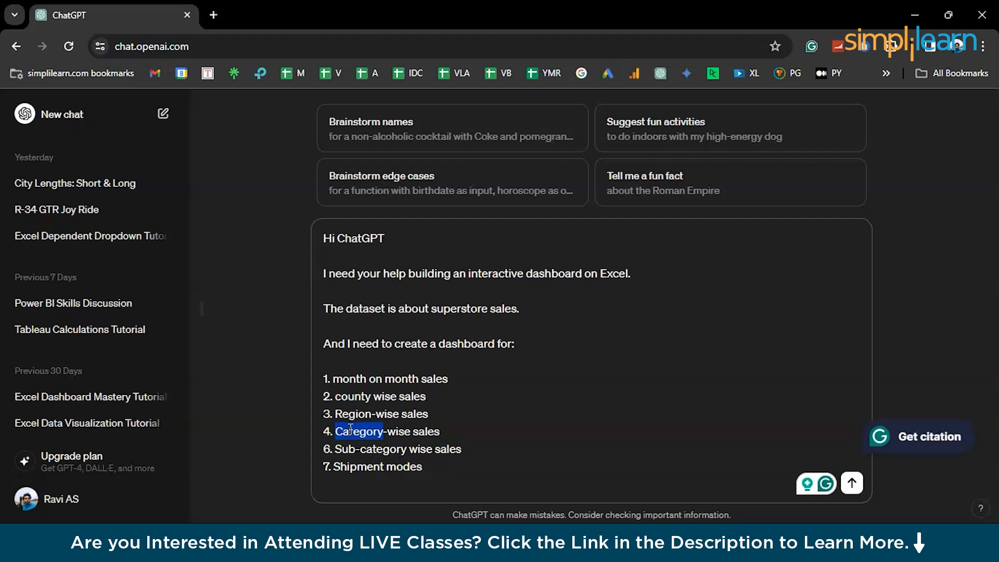
{"action": "triple_click", "coordinate": [346, 446]}
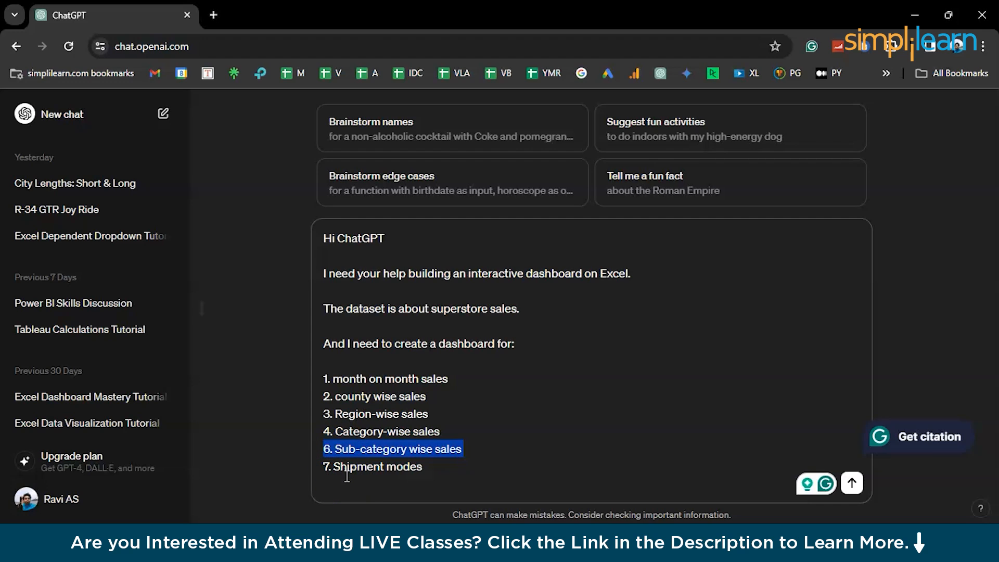
{"action": "triple_click", "coordinate": [349, 467]}
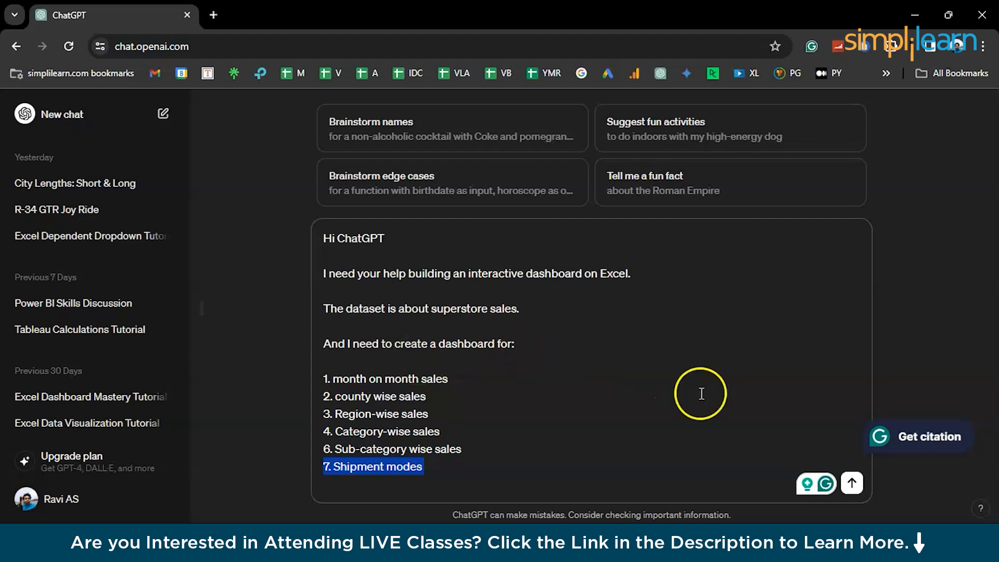
Step: Send the dashboard request to ChatGPT and highlight the reply's chart advice under "Month-on-Month Sales"
{"action": "left_click", "coordinate": [851, 485]}
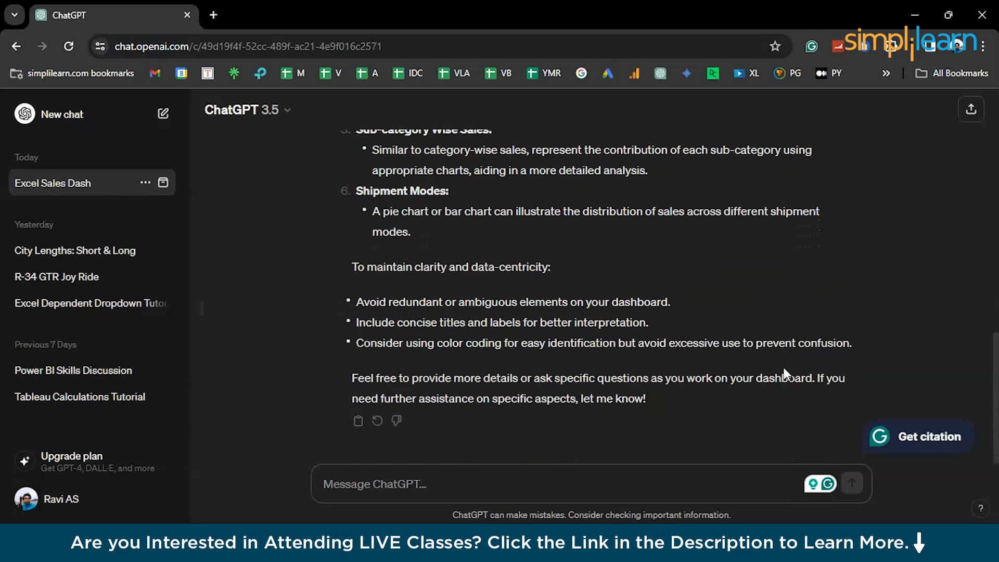
{"action": "scroll", "coordinate": [679, 280], "scroll_direction": "up", "scroll_amount": 8}
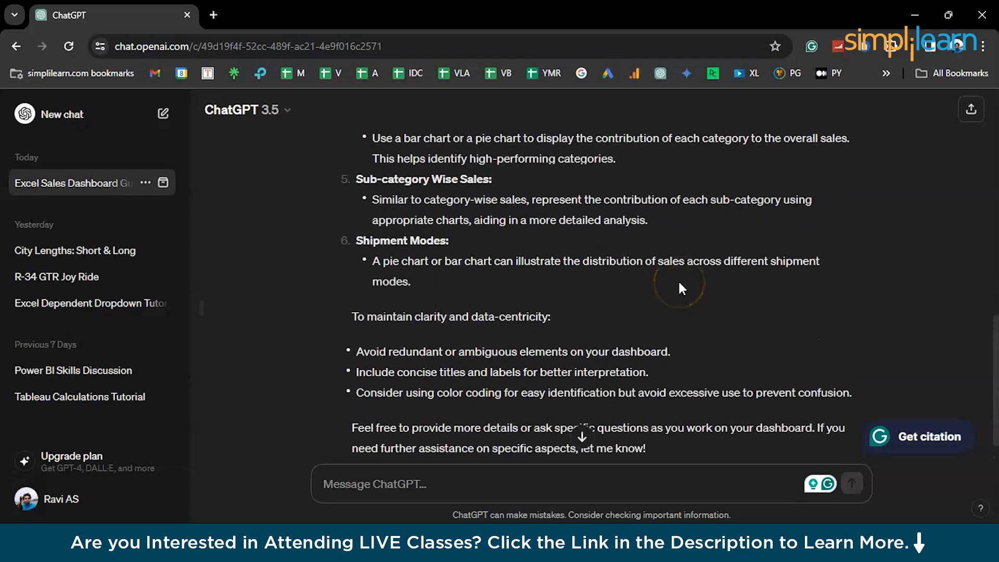
{"action": "triple_click", "coordinate": [554, 325]}
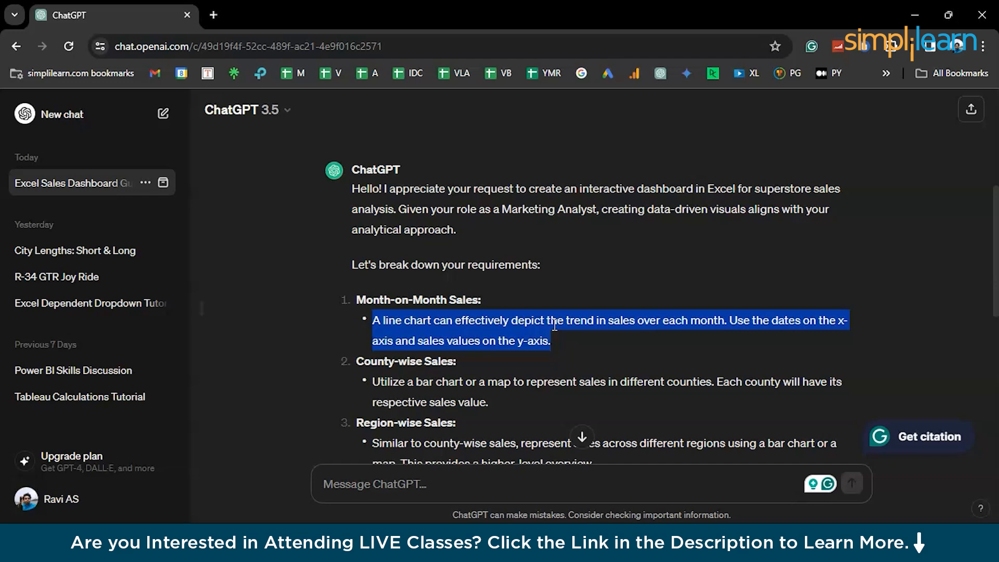
Step: Read through the remaining chart advice, then ask ChatGPT "can you help me create the first chart in excel"
{"action": "scroll", "coordinate": [555, 325], "scroll_direction": "down", "scroll_amount": 3}
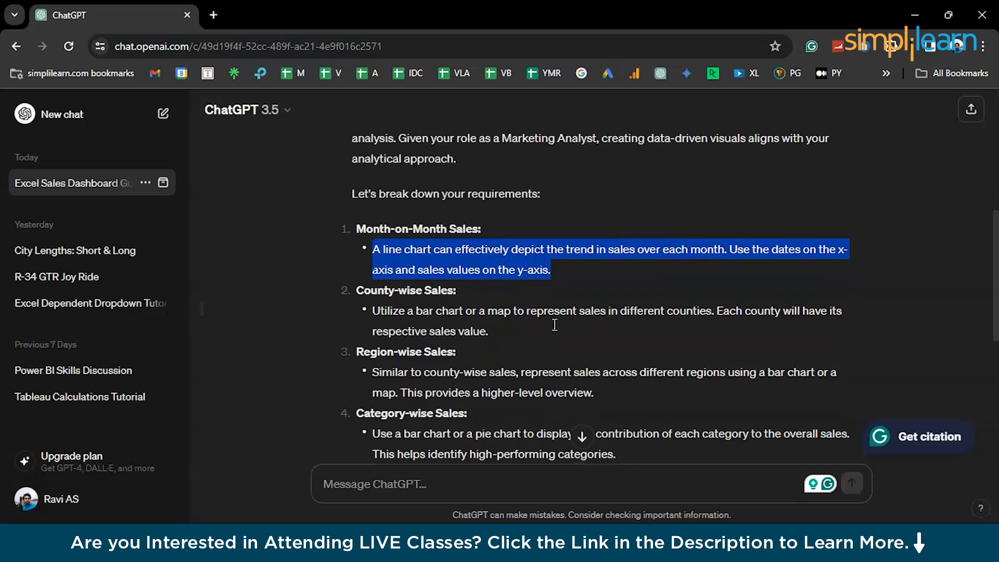
{"action": "scroll", "coordinate": [554, 328], "scroll_direction": "down", "scroll_amount": 3}
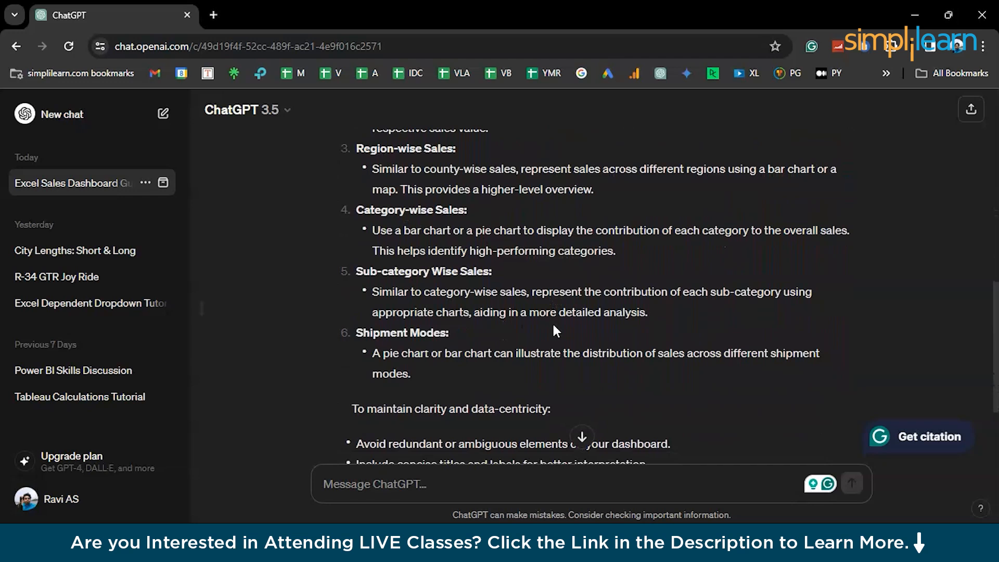
{"action": "scroll", "coordinate": [555, 331], "scroll_direction": "down", "scroll_amount": 1}
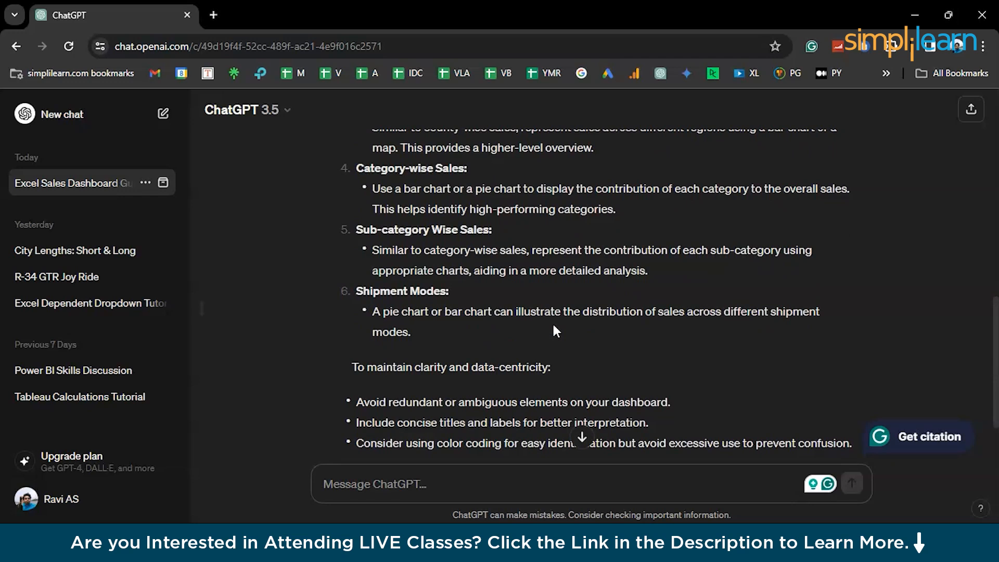
{"action": "scroll", "coordinate": [556, 331], "scroll_direction": "down", "scroll_amount": 3}
{"action": "left_click", "coordinate": [462, 479]}
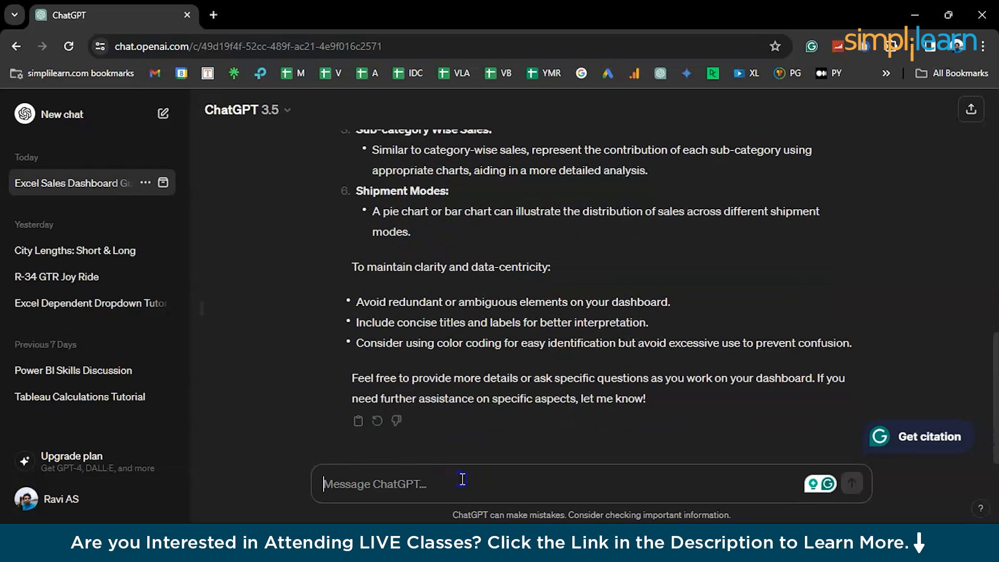
{"action": "type", "text": "can you "}
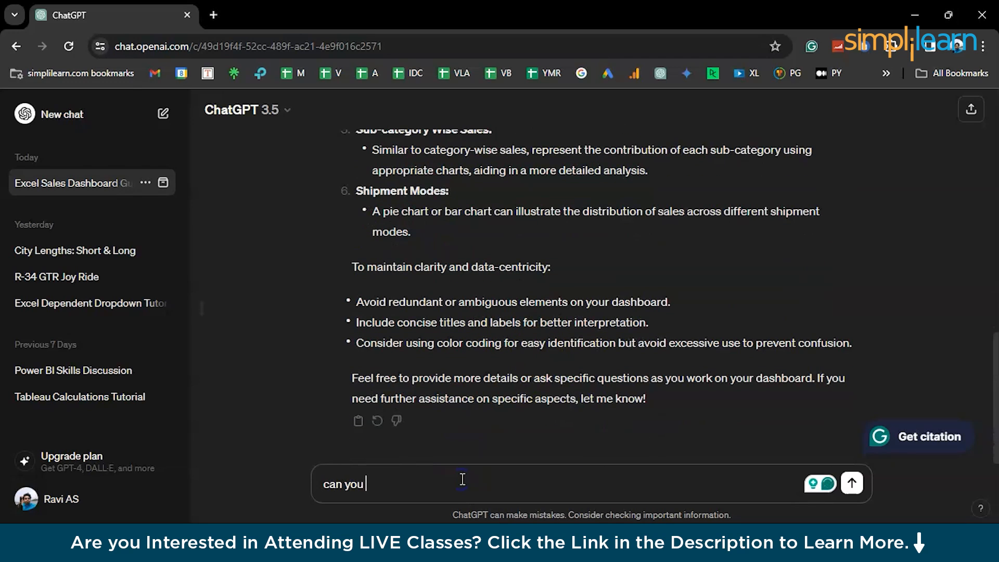
{"action": "type", "text": "help me create "}
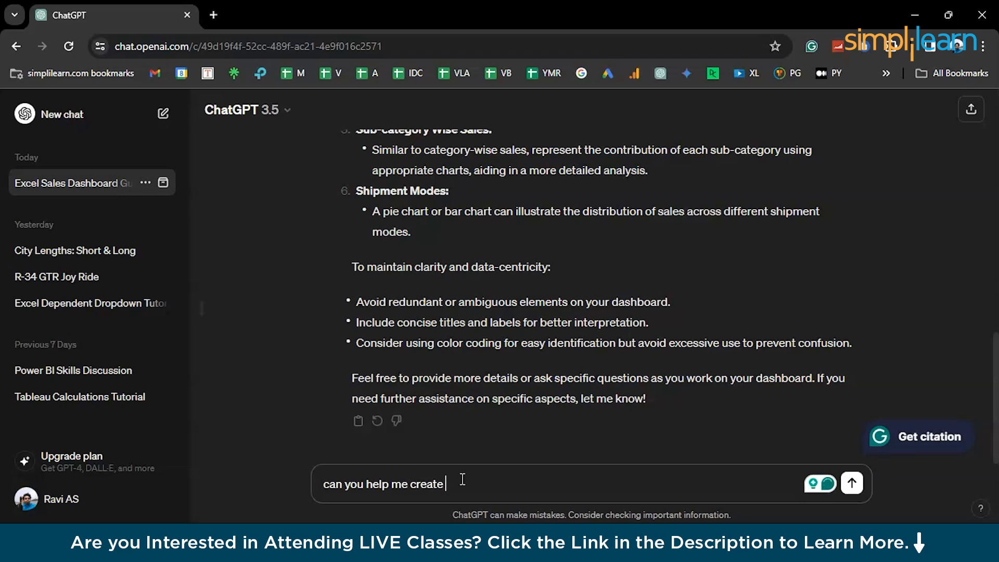
{"action": "type", "text": "the first chart in excel"}
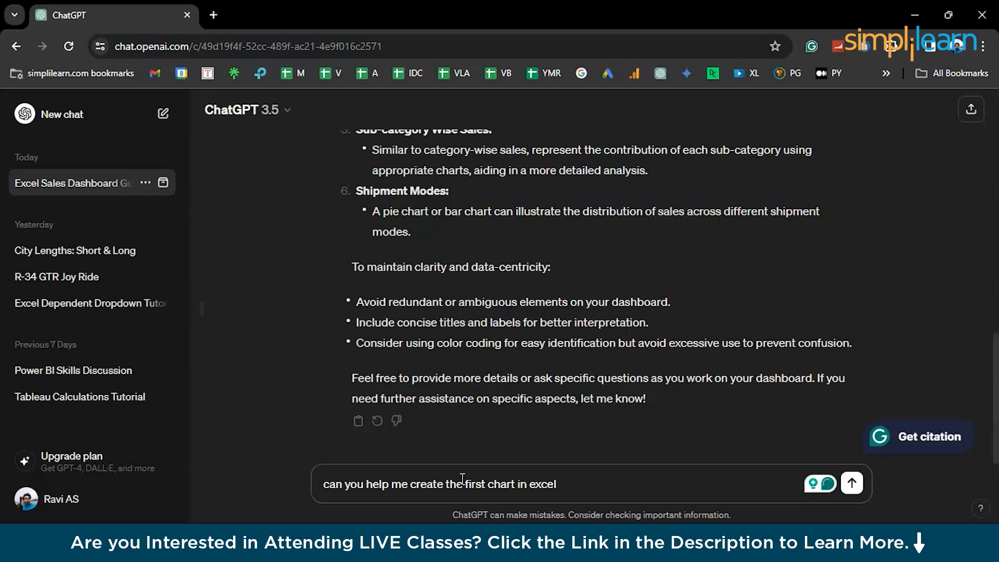
{"action": "key", "text": "Return"}
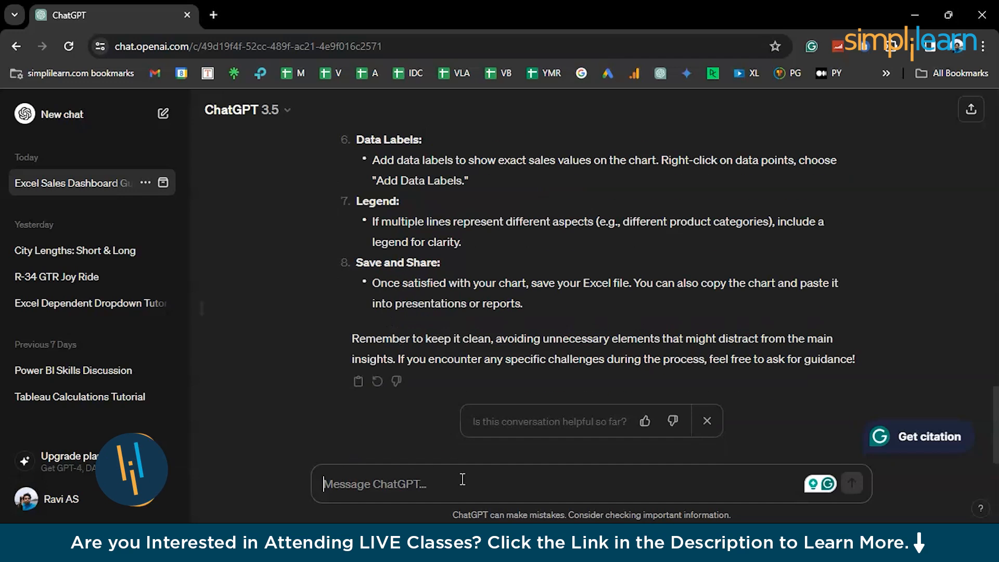
Step: Review ChatGPT's line chart instructions from "Prepare Your Data" to "Save and Share", highlighting the data preparation and chart insertion lines
{"action": "scroll", "coordinate": [611, 325], "scroll_direction": "up", "scroll_amount": 10}
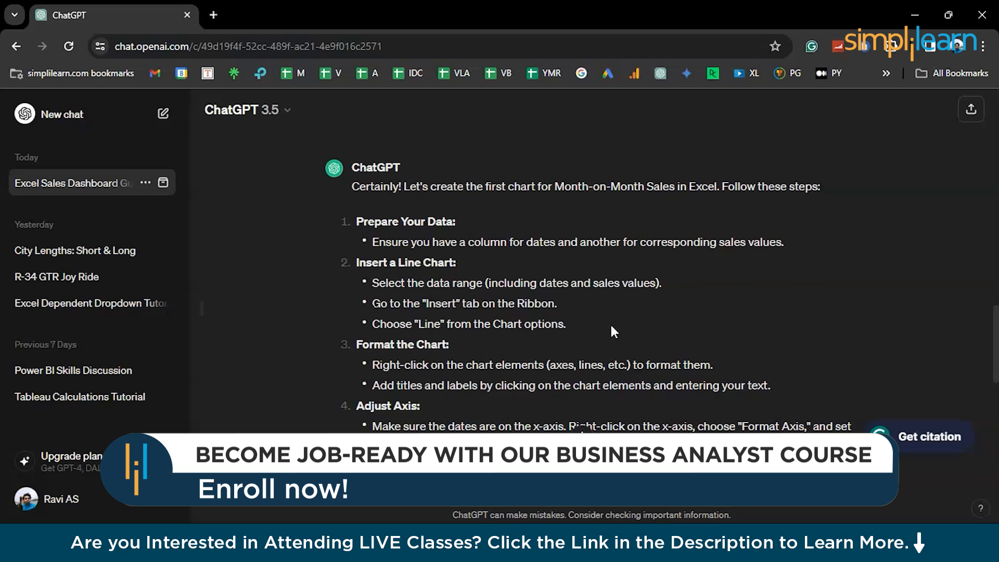
{"action": "left_click", "coordinate": [510, 243]}
{"action": "triple_click", "coordinate": [510, 242]}
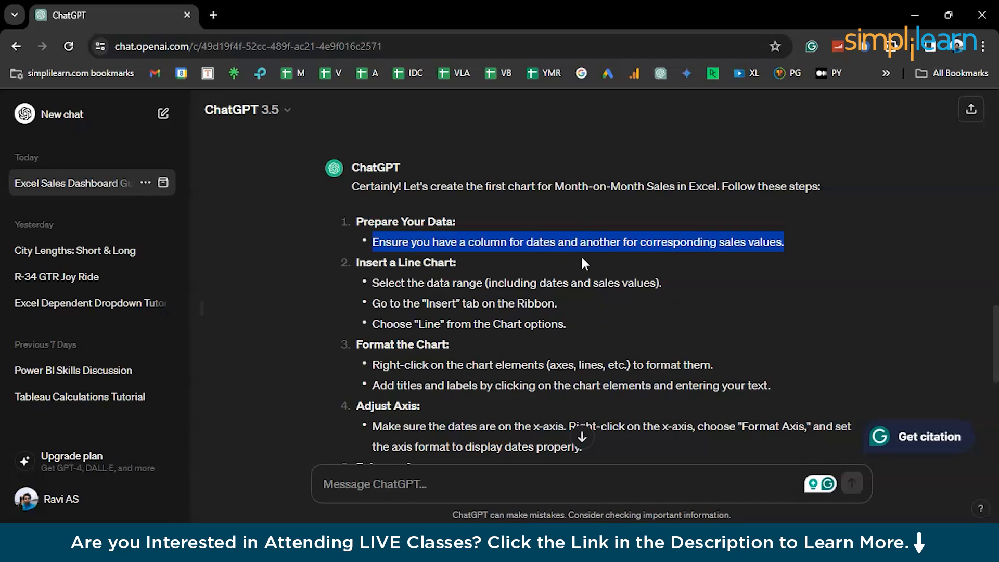
{"action": "triple_click", "coordinate": [504, 283]}
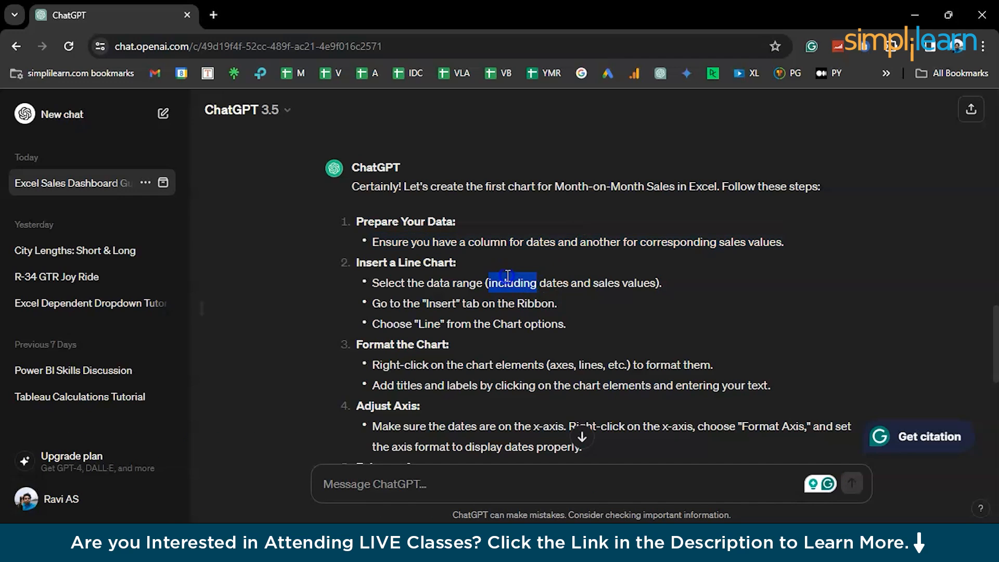
{"action": "triple_click", "coordinate": [486, 304]}
{"action": "triple_click", "coordinate": [474, 323]}
{"action": "scroll", "coordinate": [475, 324], "scroll_direction": "down", "scroll_amount": 1}
{"action": "left_click", "coordinate": [477, 312]}
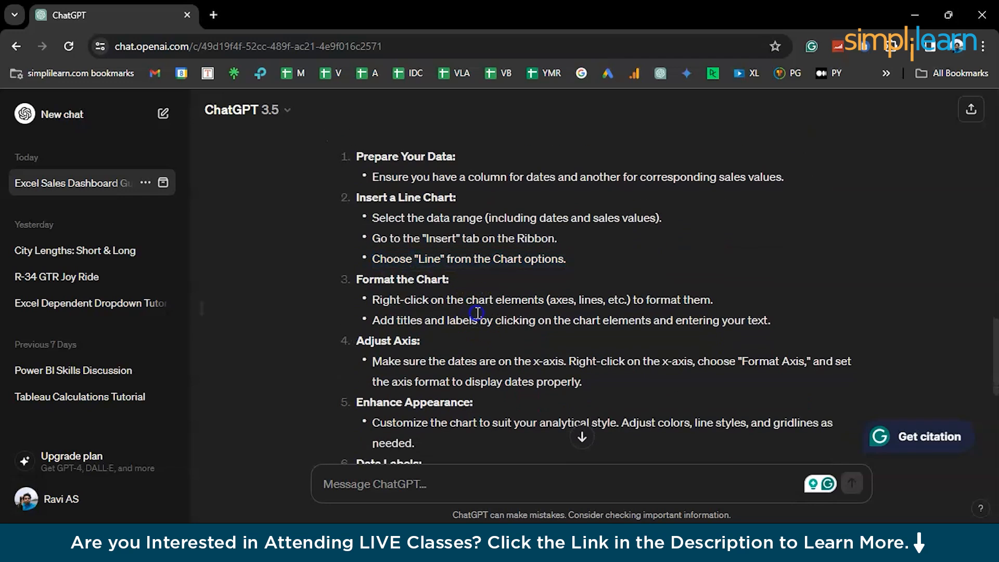
{"action": "scroll", "coordinate": [478, 314], "scroll_direction": "down", "scroll_amount": 1}
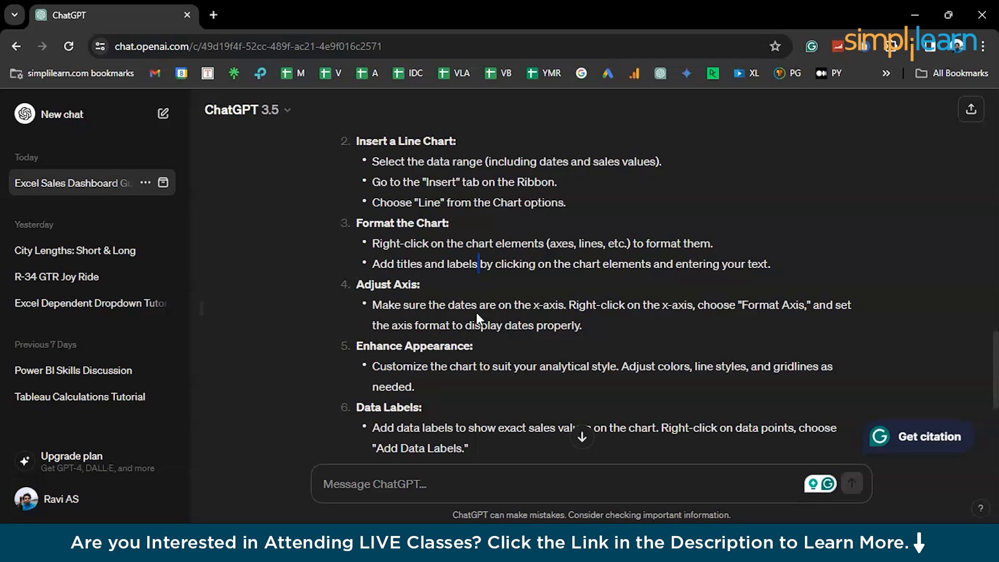
{"action": "scroll", "coordinate": [414, 414], "scroll_direction": "down", "scroll_amount": 3}
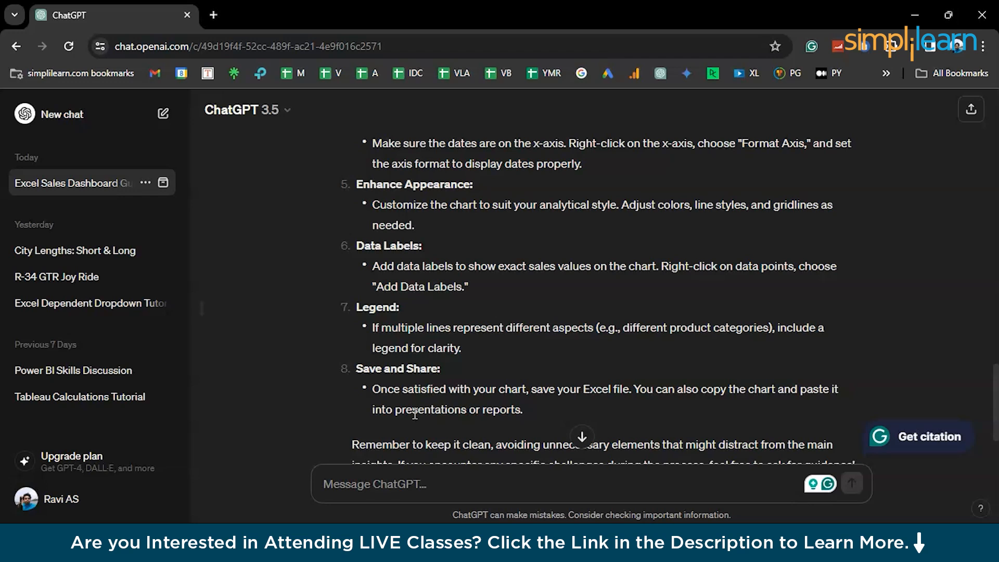
{"action": "scroll", "coordinate": [416, 395], "scroll_direction": "down", "scroll_amount": 2}
Step: Ask ChatGPT to help create a pivot table for the data set
{"action": "left_click", "coordinate": [393, 490]}
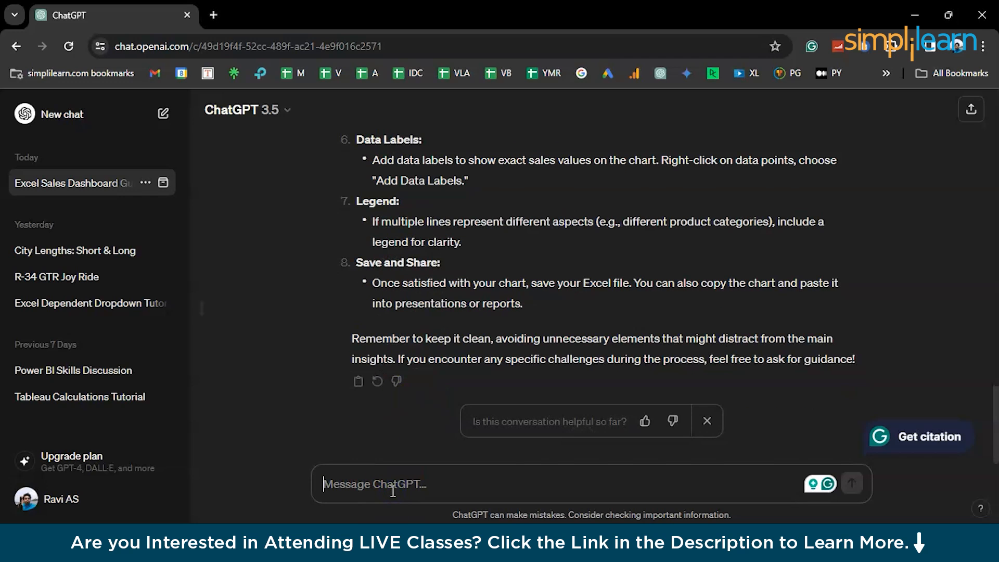
{"action": "type", "text": "cr"}
{"action": "key", "text": "BackSpace"}
{"action": "type", "text": "h"}
{"action": "key", "text": "BackSpace"}
{"action": "type", "text": "help me "}
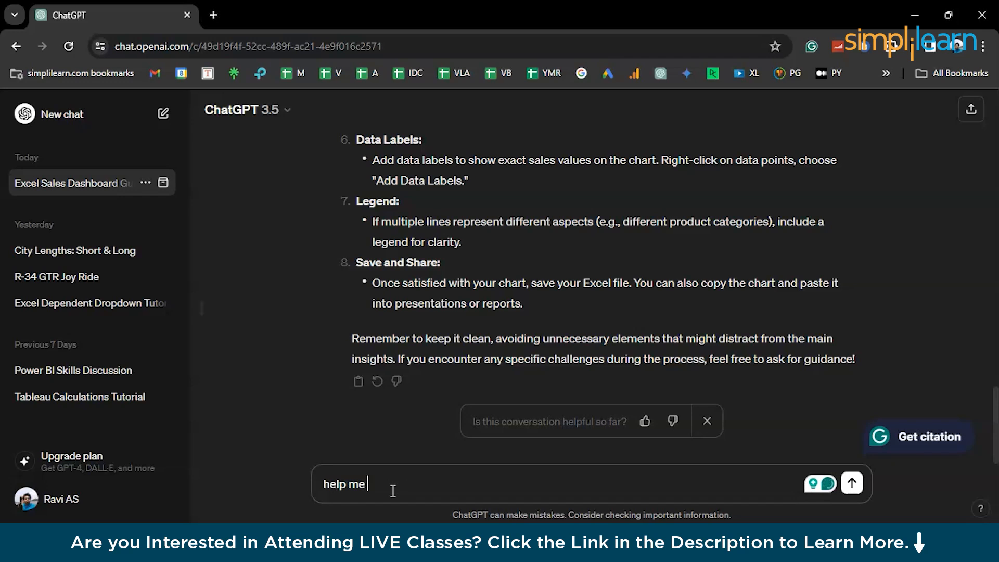
{"action": "type", "text": "create a pivot table for the "}
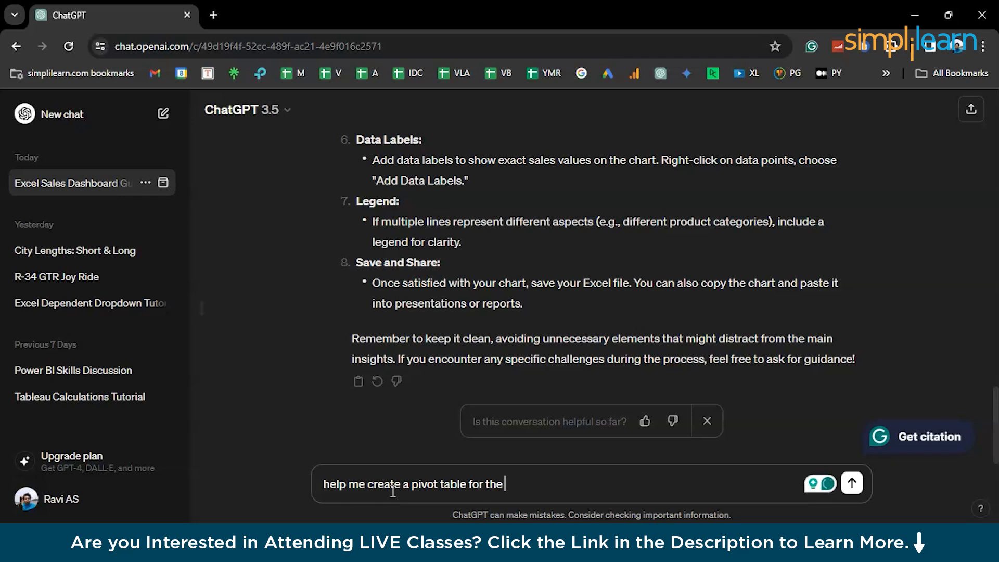
{"action": "type", "text": "the"}
{"action": "key", "text": "BackSpace"}
{"action": "key", "text": "BackSpace"}
{"action": "type", "text": "for the data set"}
{"action": "key", "text": "Return"}
Step: Review the pivot table instructions from the start of the reply and highlight the line under "Select Your Data"
{"action": "left_click", "coordinate": [416, 350]}
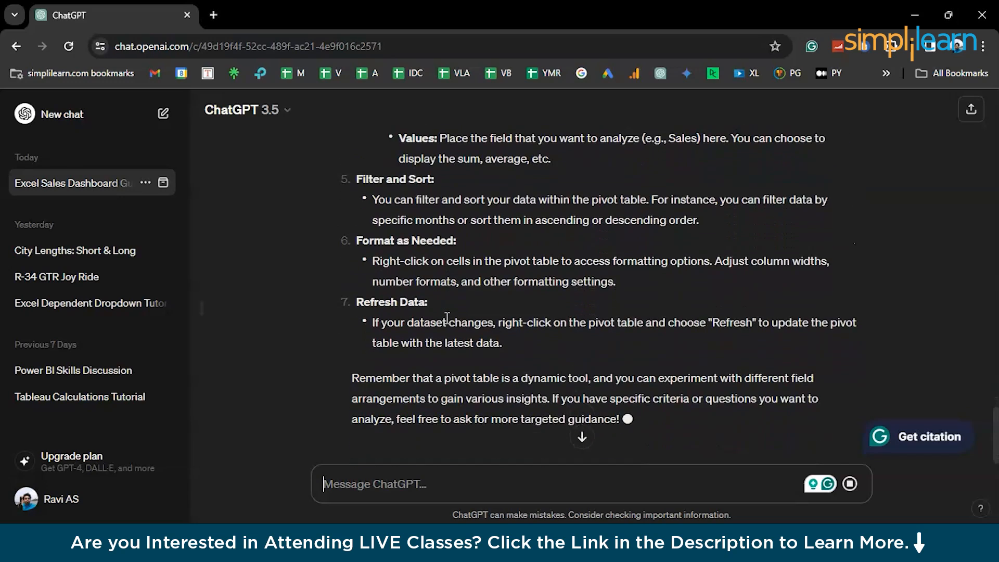
{"action": "scroll", "coordinate": [446, 318], "scroll_direction": "up", "scroll_amount": 5}
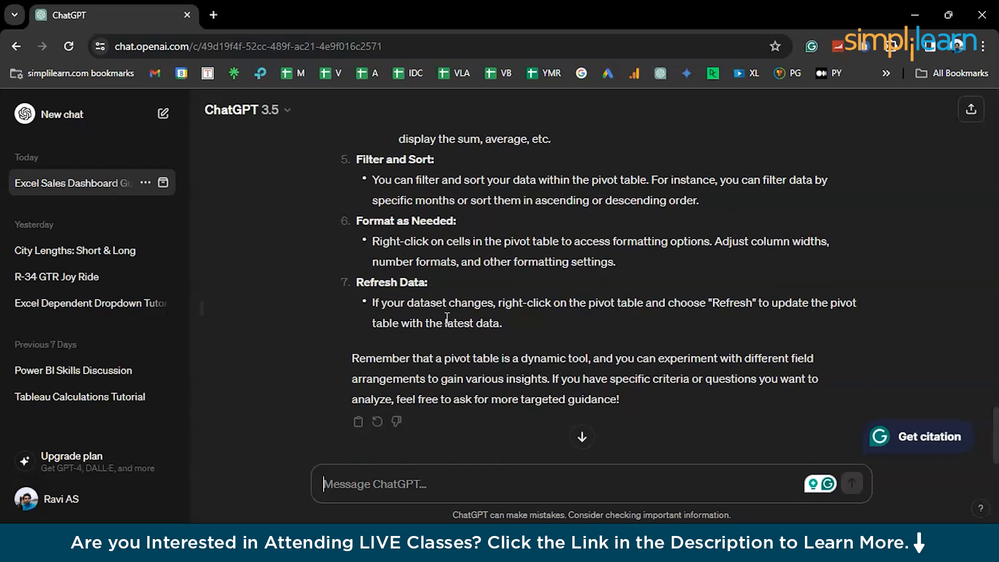
{"action": "scroll", "coordinate": [447, 322], "scroll_direction": "up", "scroll_amount": 1}
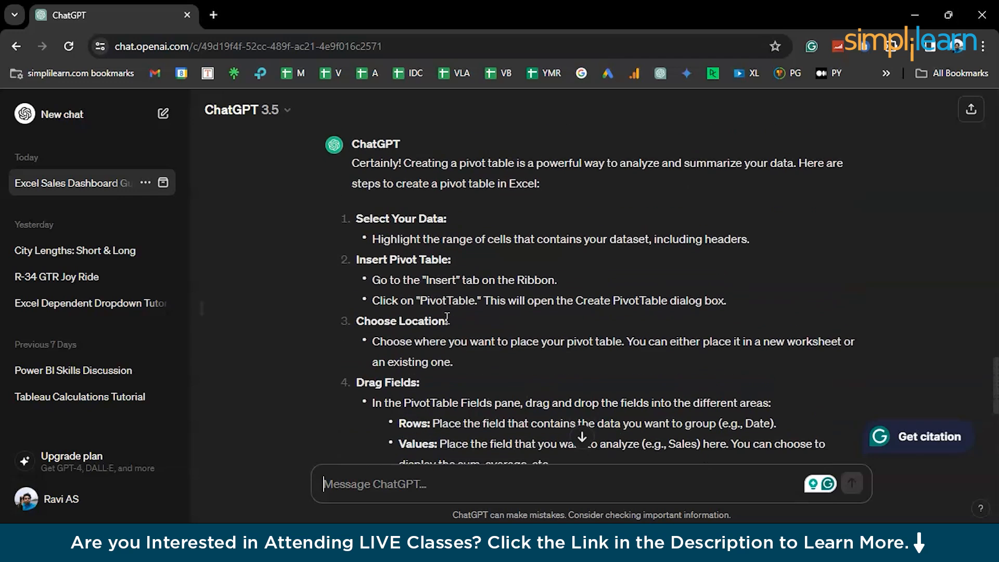
{"action": "triple_click", "coordinate": [468, 259]}
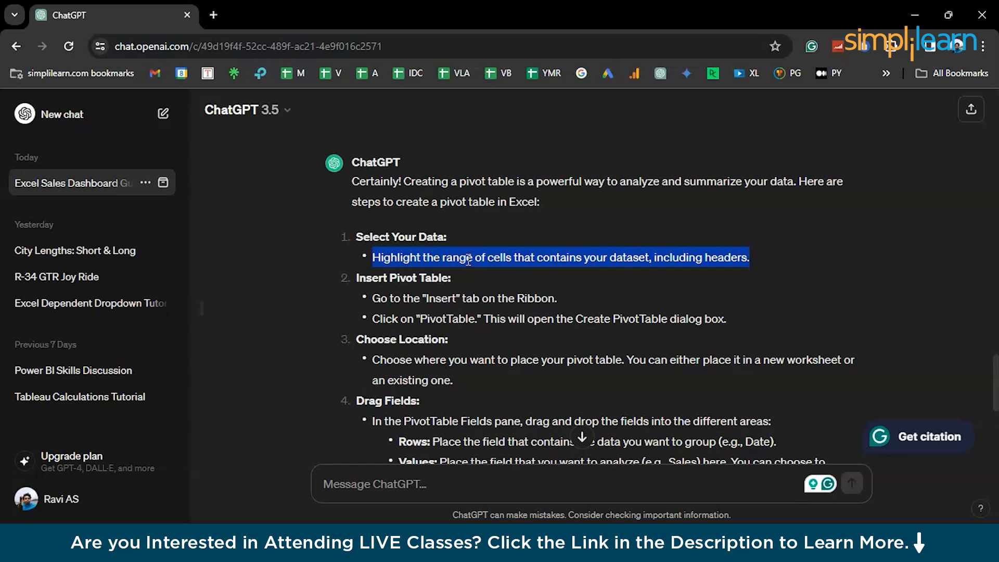
Step: Switch to the Excel workbook and insert a PivotTable from the Data sheet range A1:V9988 on a new worksheet
{"action": "key", "text": "alt+Tab"}
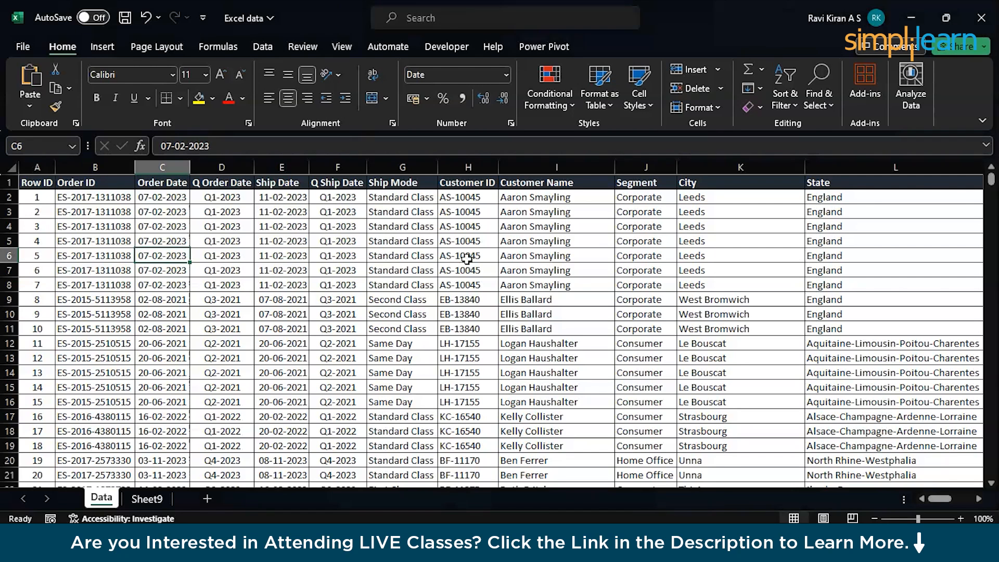
{"action": "left_click", "coordinate": [339, 270]}
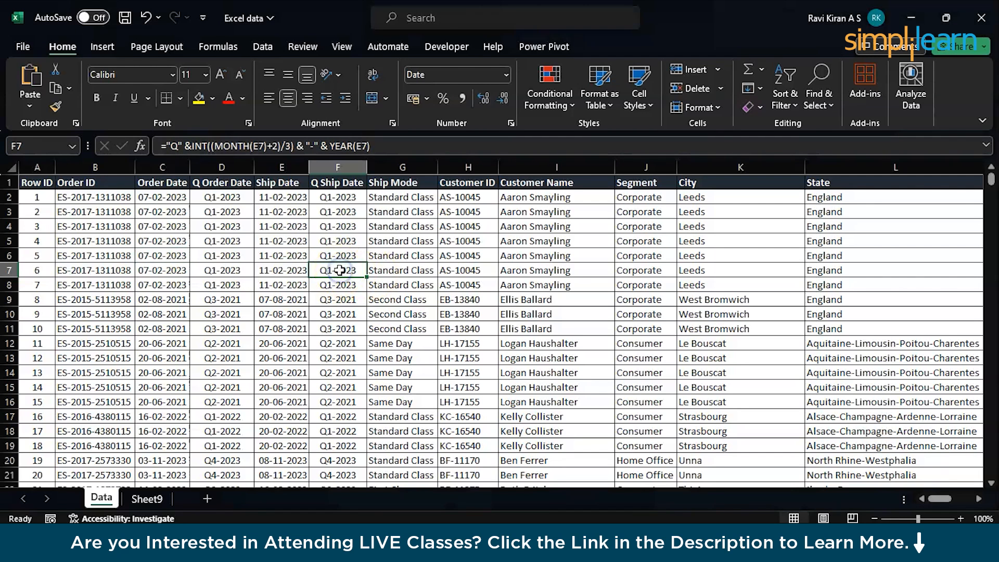
{"action": "left_click", "coordinate": [208, 273]}
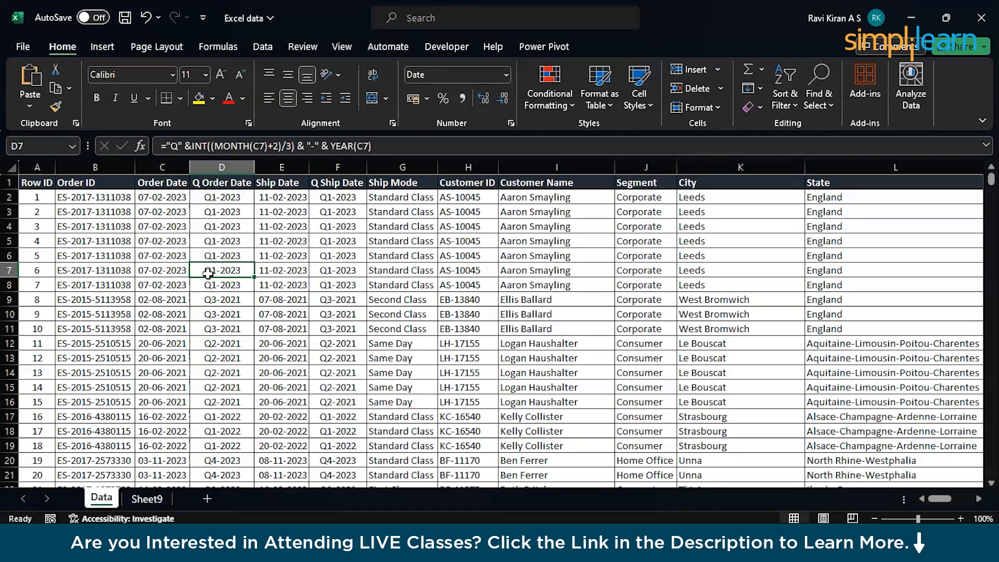
{"action": "key", "text": "ctrl+a"}
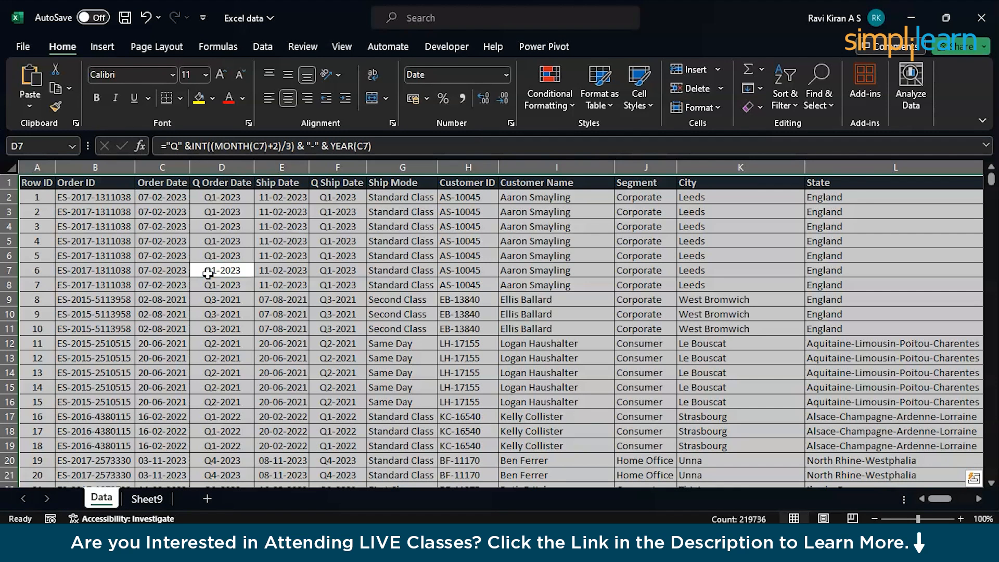
{"action": "left_click", "coordinate": [89, 46]}
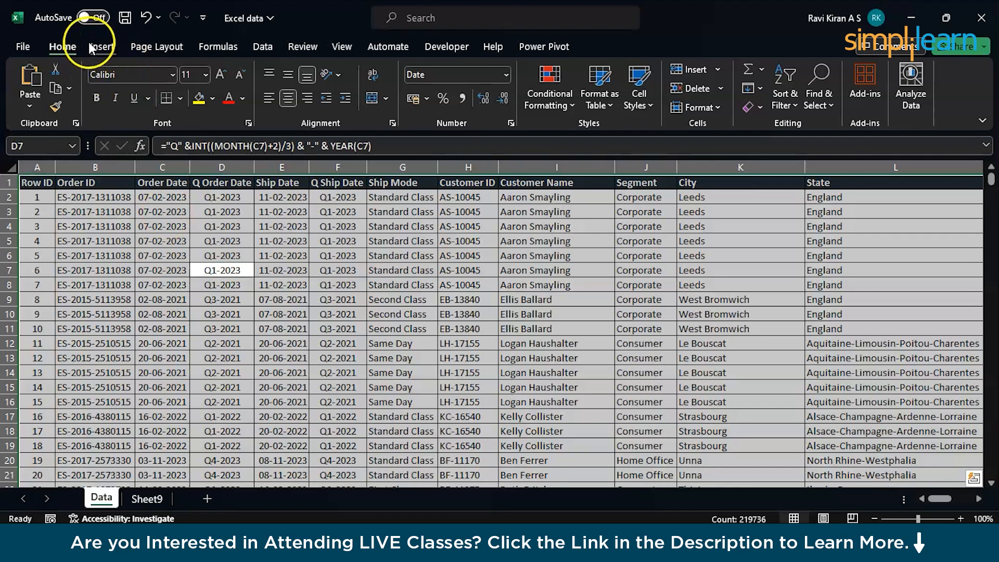
{"action": "left_click", "coordinate": [161, 270]}
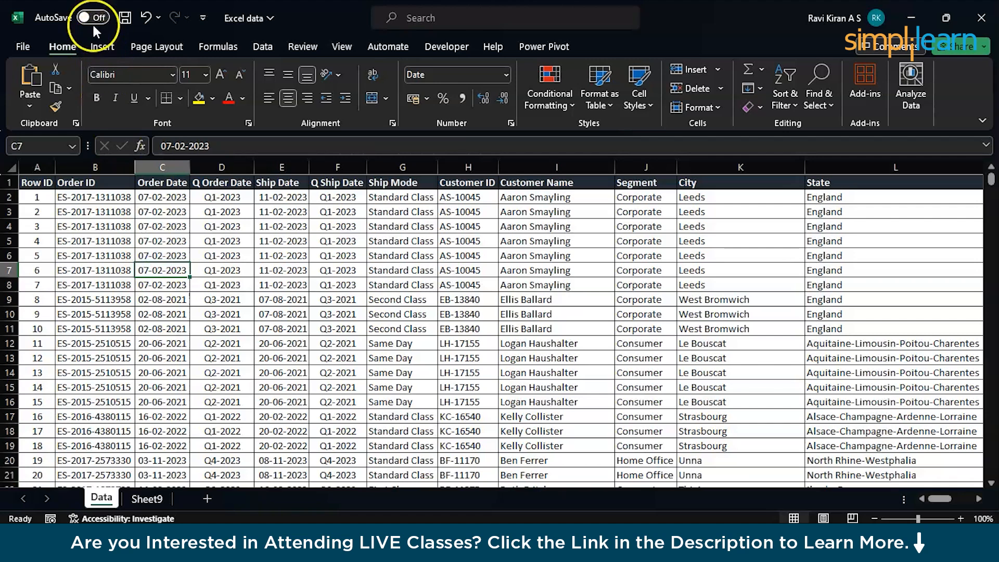
{"action": "left_click", "coordinate": [96, 45]}
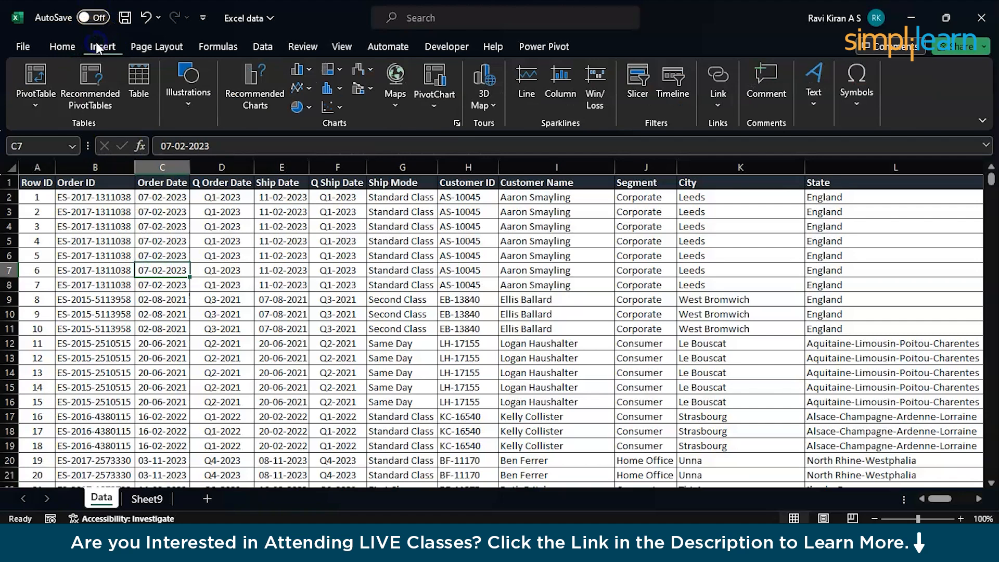
{"action": "left_click", "coordinate": [43, 98]}
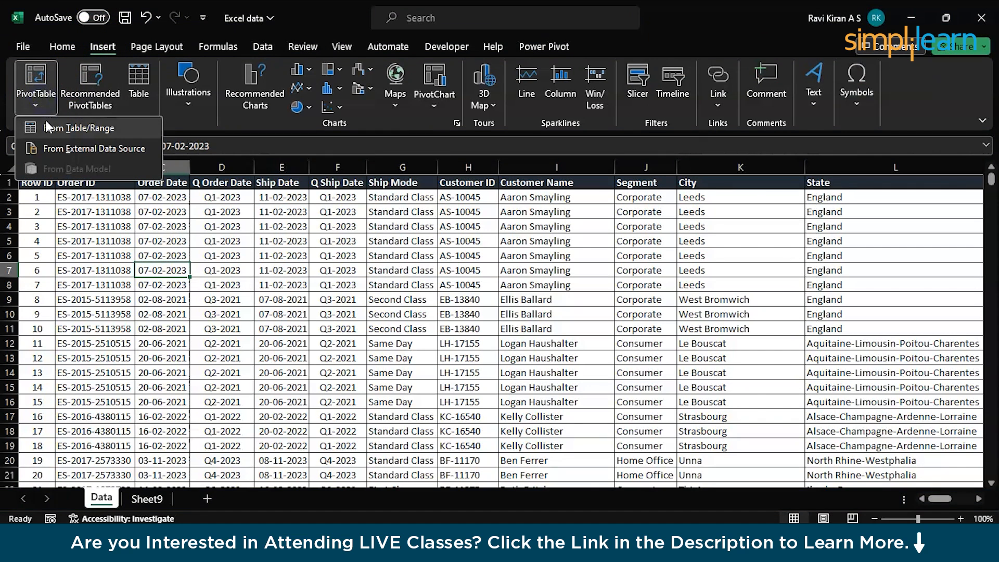
{"action": "left_click", "coordinate": [45, 125]}
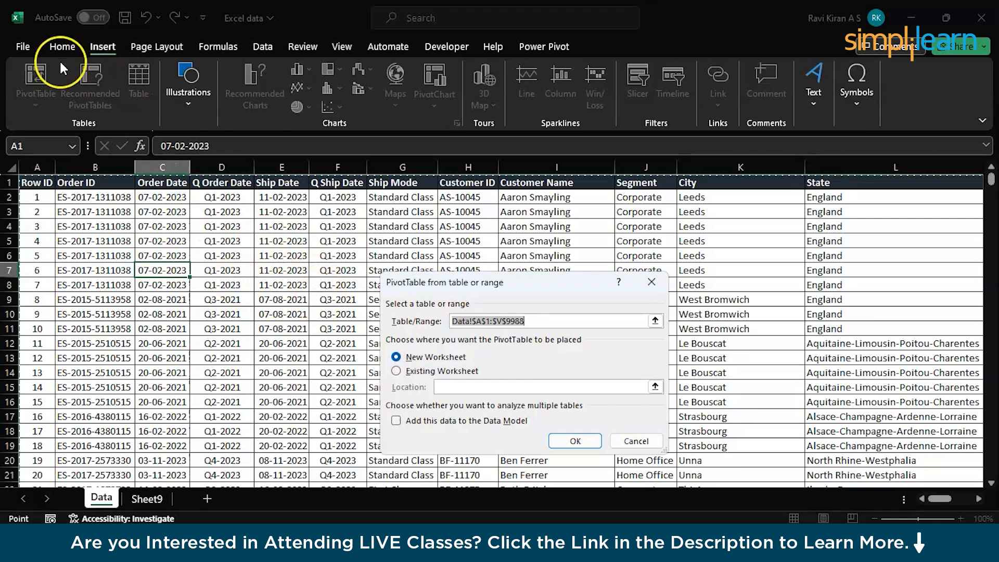
{"action": "left_click", "coordinate": [568, 442]}
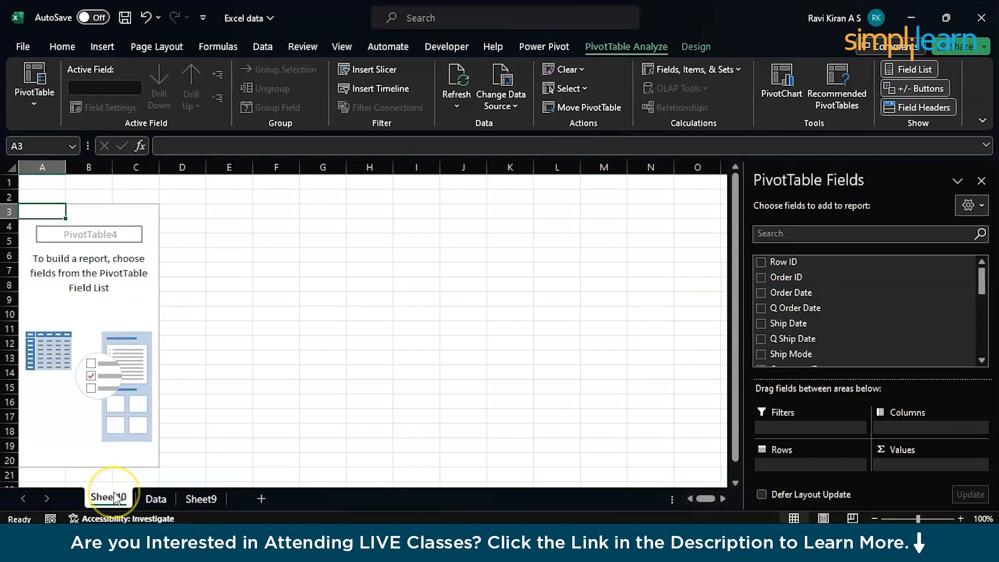
Step: Delete the sample date sheet Sheet9 and return to the PivotTable on Sheet10
{"action": "left_click", "coordinate": [191, 498]}
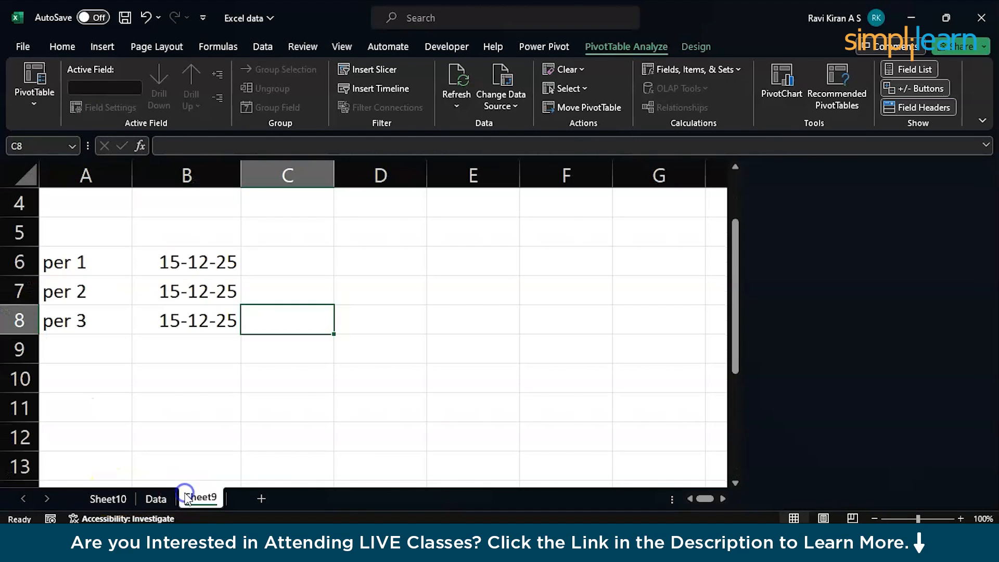
{"action": "right_click", "coordinate": [188, 497]}
{"action": "left_click", "coordinate": [227, 290]}
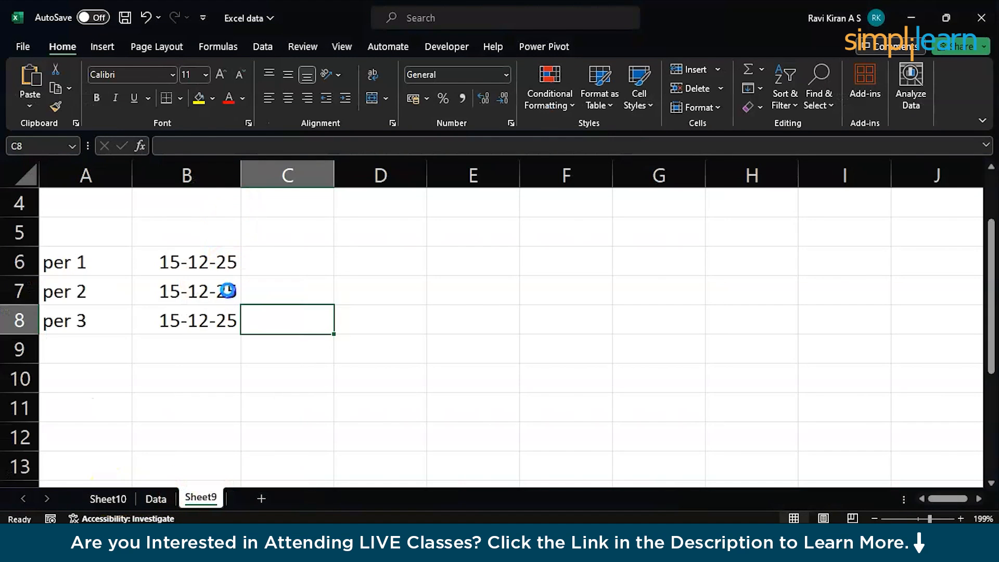
{"action": "left_click", "coordinate": [476, 312]}
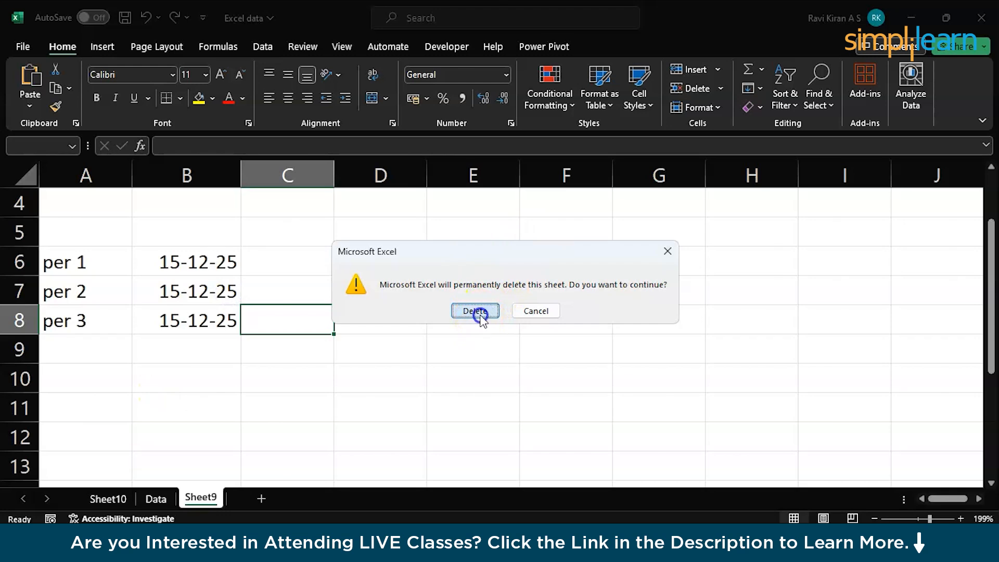
{"action": "left_click", "coordinate": [110, 499]}
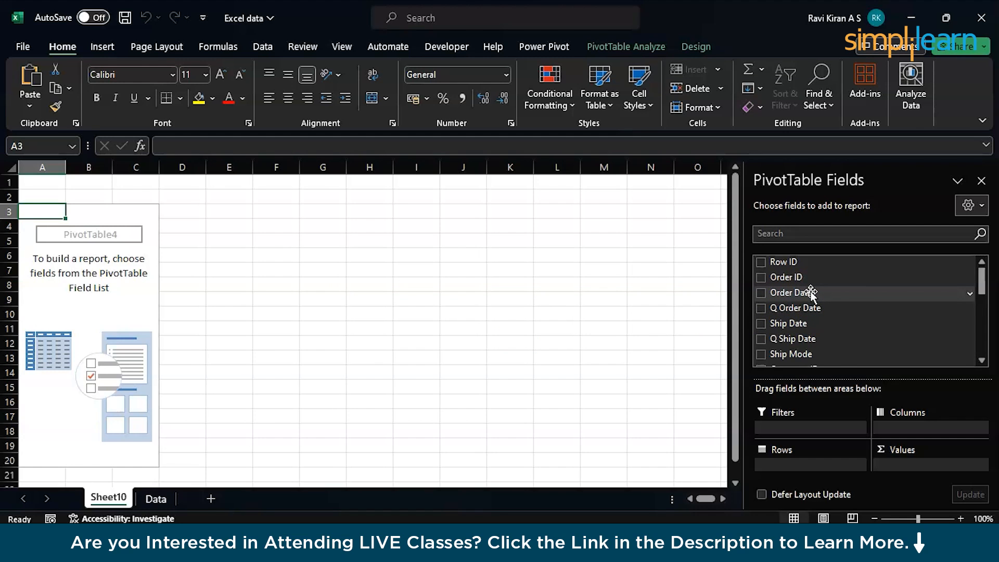
Step: Add the Order Date field to the PivotTable's Rows area
{"action": "left_click_drag", "start_coordinate": [810, 294], "coordinate": [790, 455]}
{"action": "left_click_drag", "start_coordinate": [790, 460], "coordinate": [790, 460]}
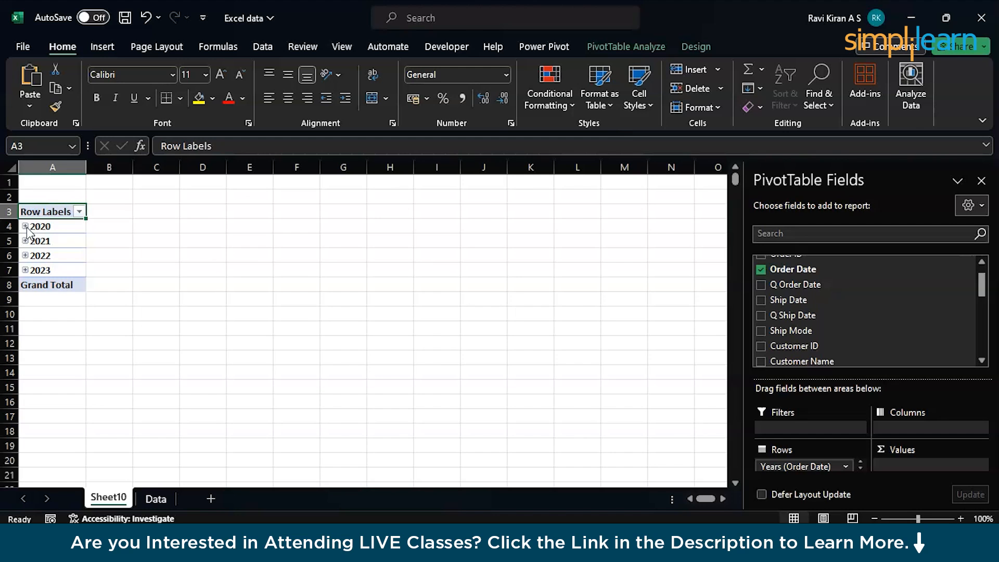
Step: Expand 2020 and each of its four quarters in the PivotTable to examine the month level
{"action": "left_click", "coordinate": [25, 227]}
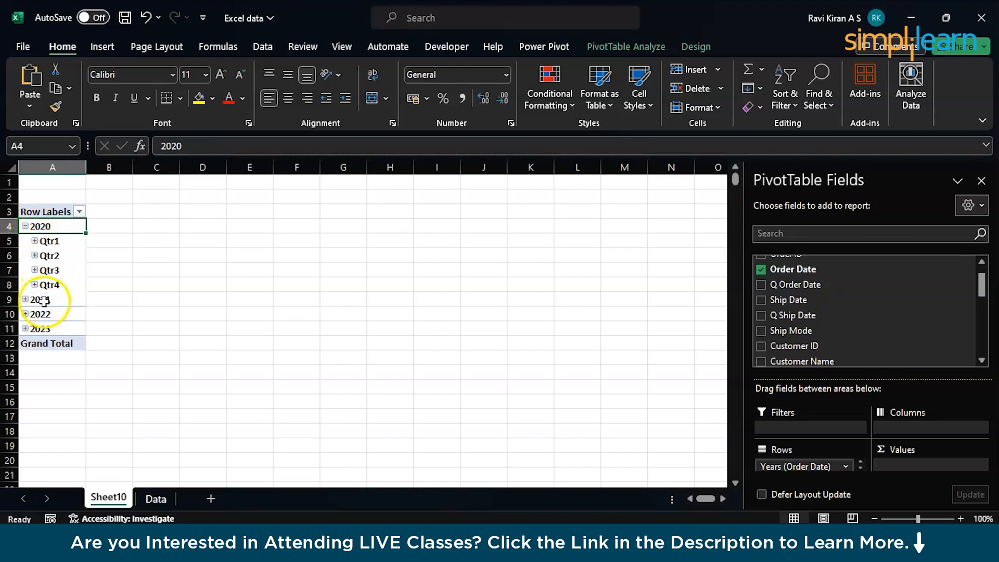
{"action": "left_click", "coordinate": [34, 241]}
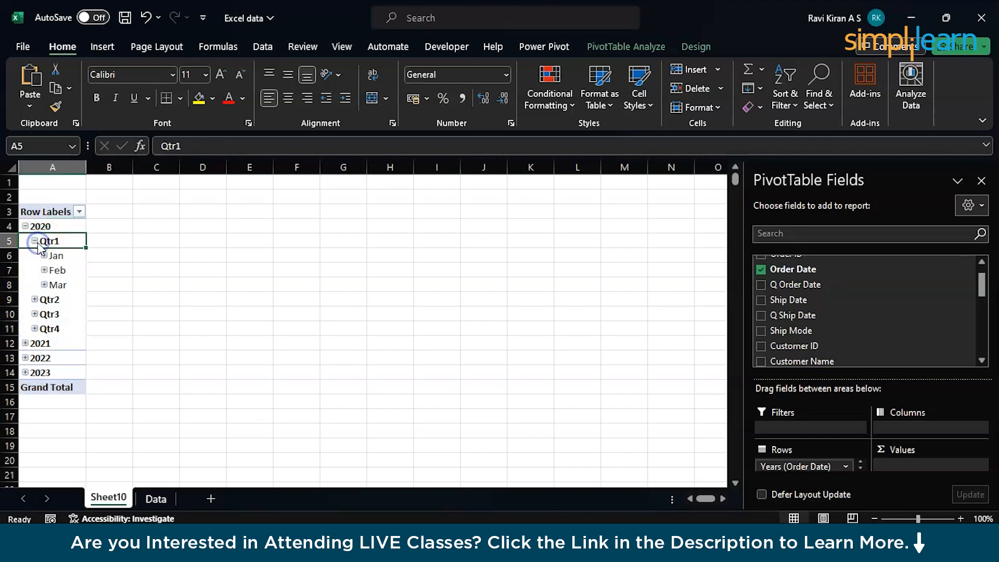
{"action": "left_click", "coordinate": [35, 300]}
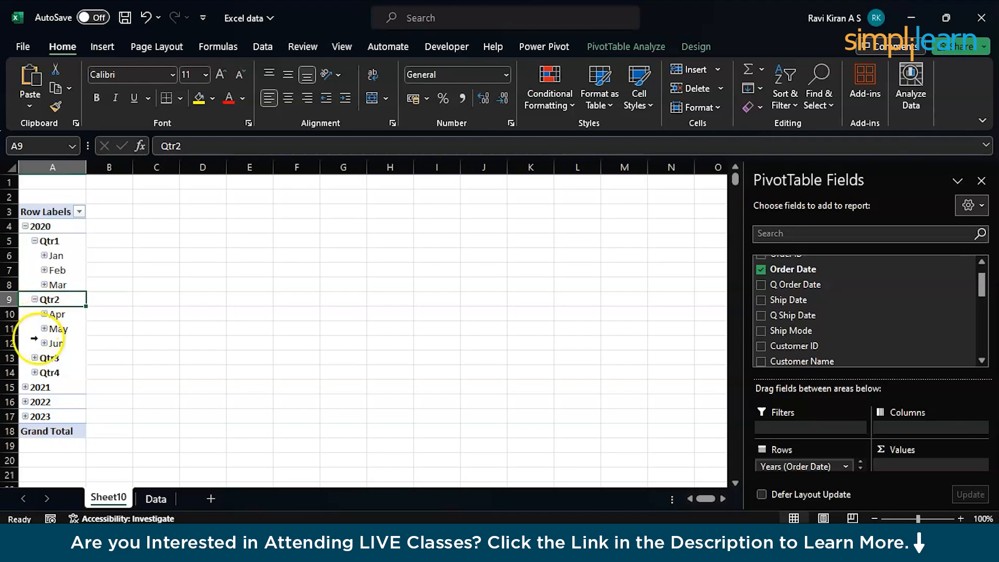
{"action": "left_click", "coordinate": [34, 358]}
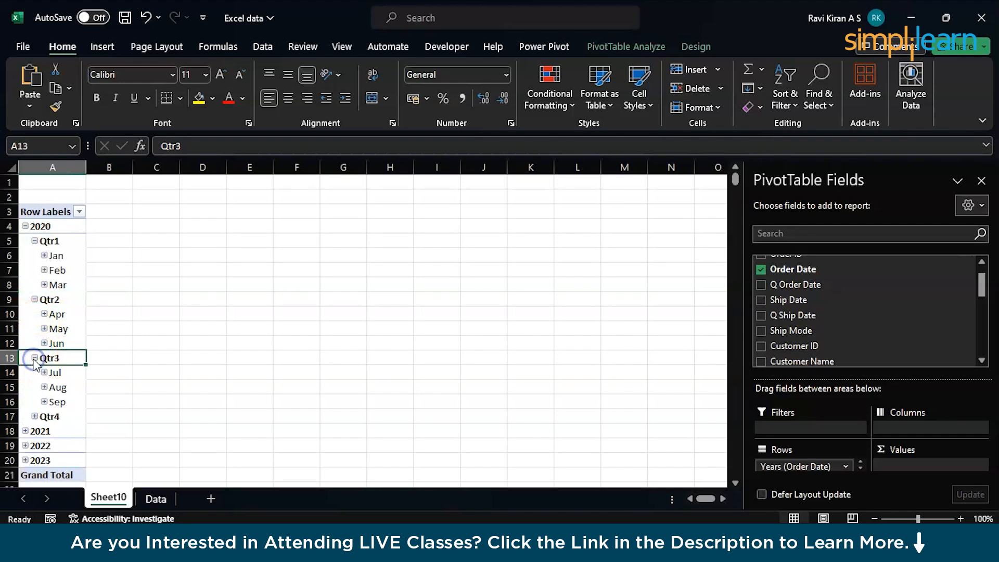
{"action": "scroll", "coordinate": [29, 346], "scroll_direction": "down", "scroll_amount": 2}
{"action": "left_click", "coordinate": [34, 344]}
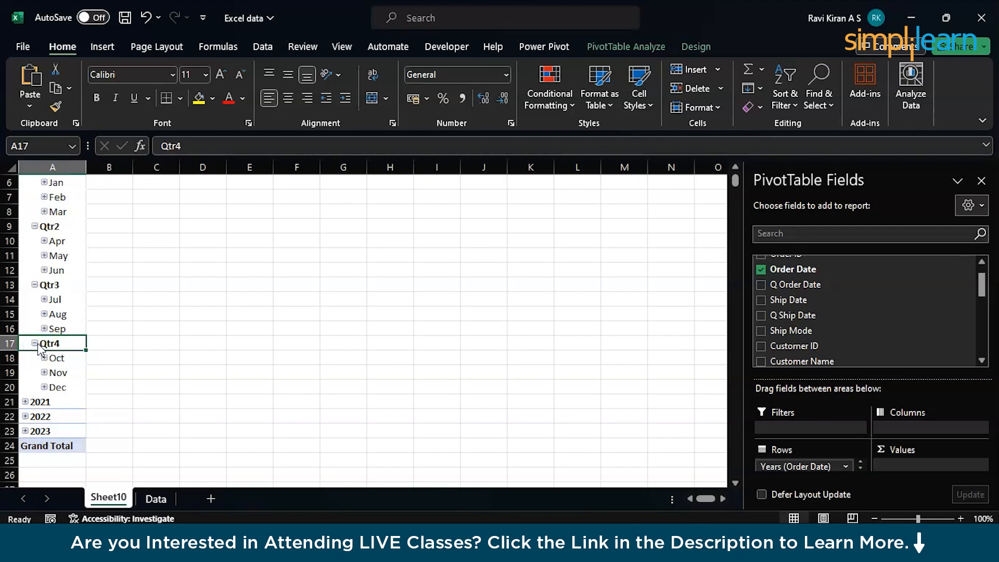
Step: Collapse the 2020 quarters, briefly expanding January to examine its daily dates, and fold 2020 back to year level
{"action": "left_click", "coordinate": [34, 343]}
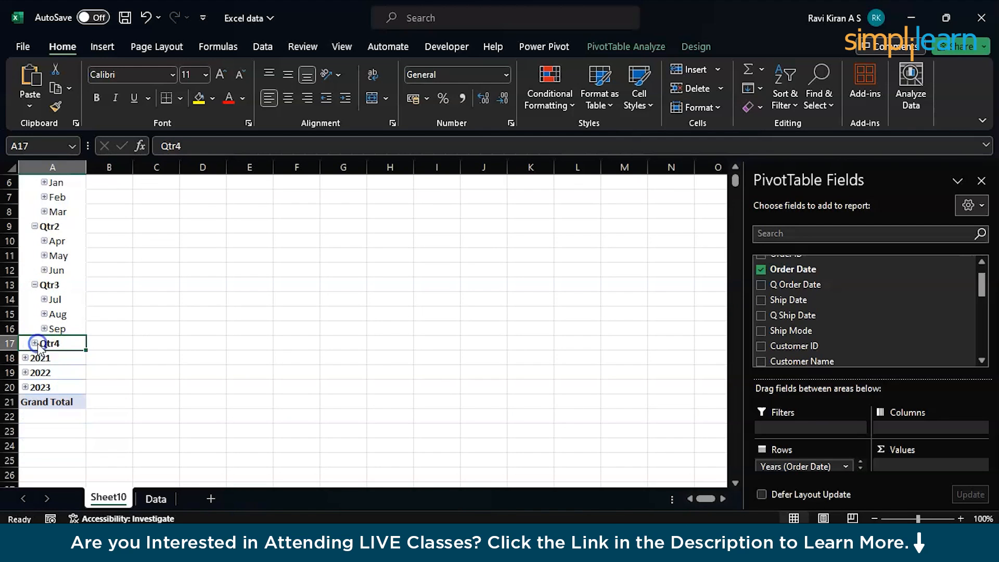
{"action": "left_click", "coordinate": [35, 285]}
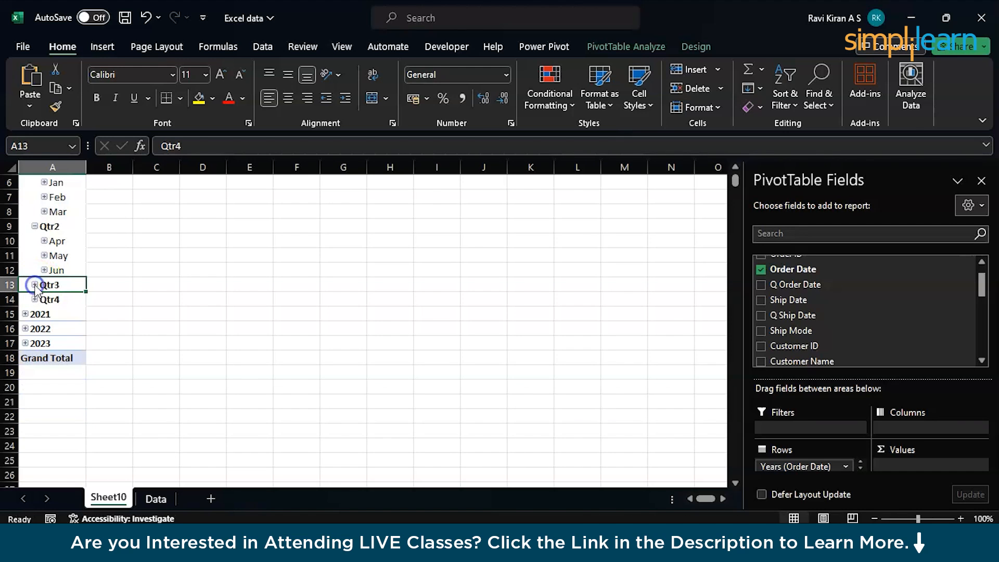
{"action": "left_click", "coordinate": [34, 227]}
{"action": "scroll", "coordinate": [34, 234], "scroll_direction": "up", "scroll_amount": 2}
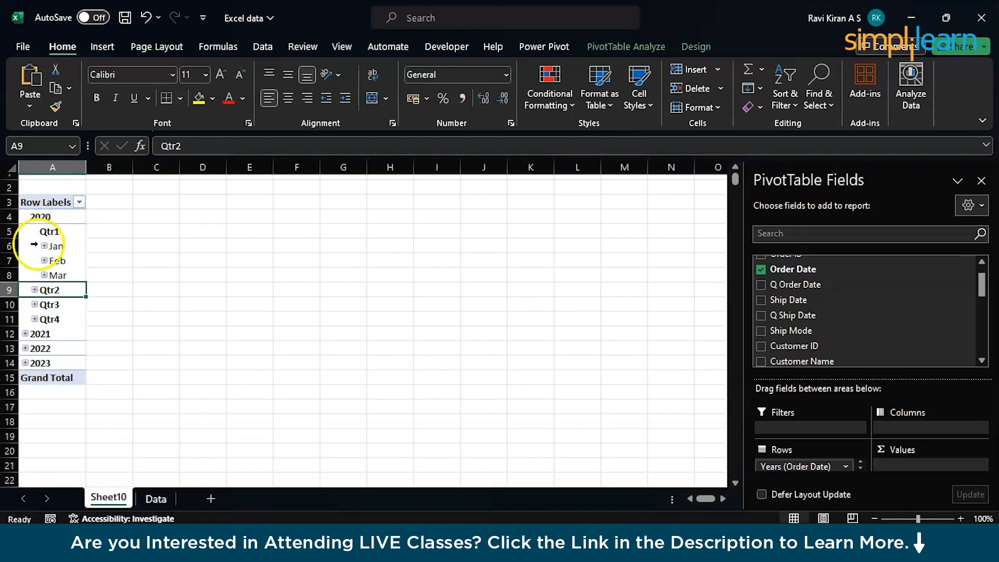
{"action": "left_click", "coordinate": [44, 245]}
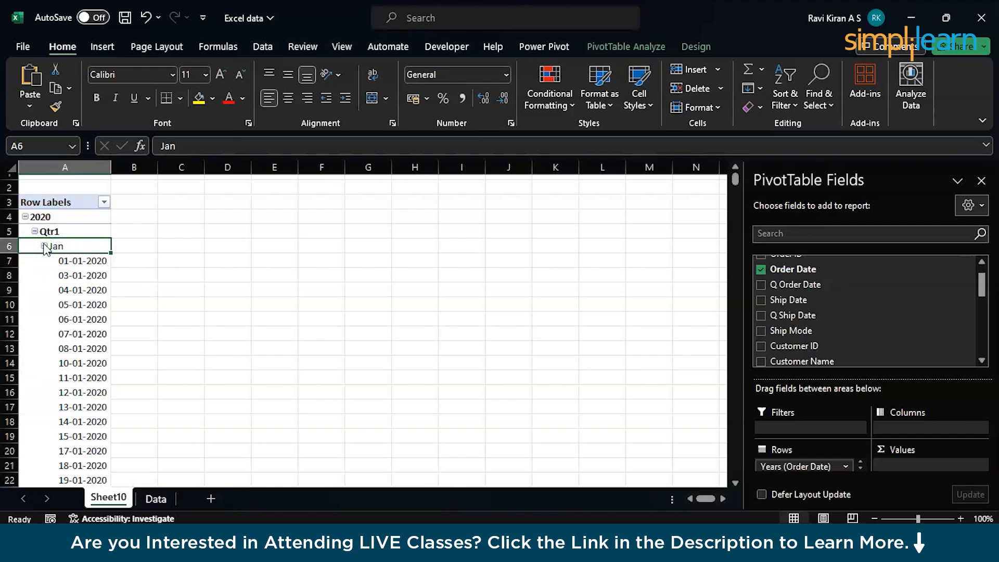
{"action": "left_click", "coordinate": [44, 247]}
{"action": "left_click", "coordinate": [33, 230]}
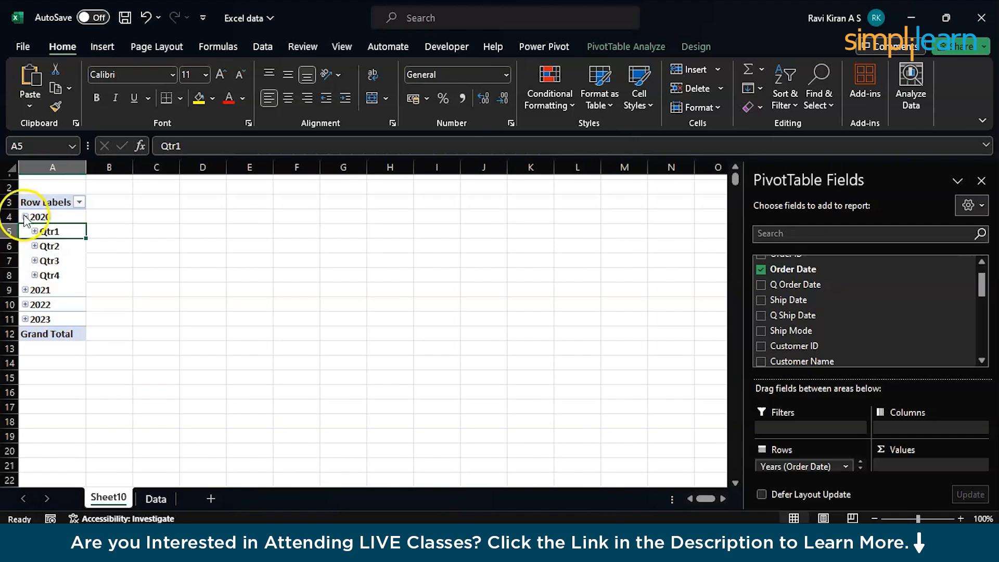
{"action": "left_click", "coordinate": [25, 217]}
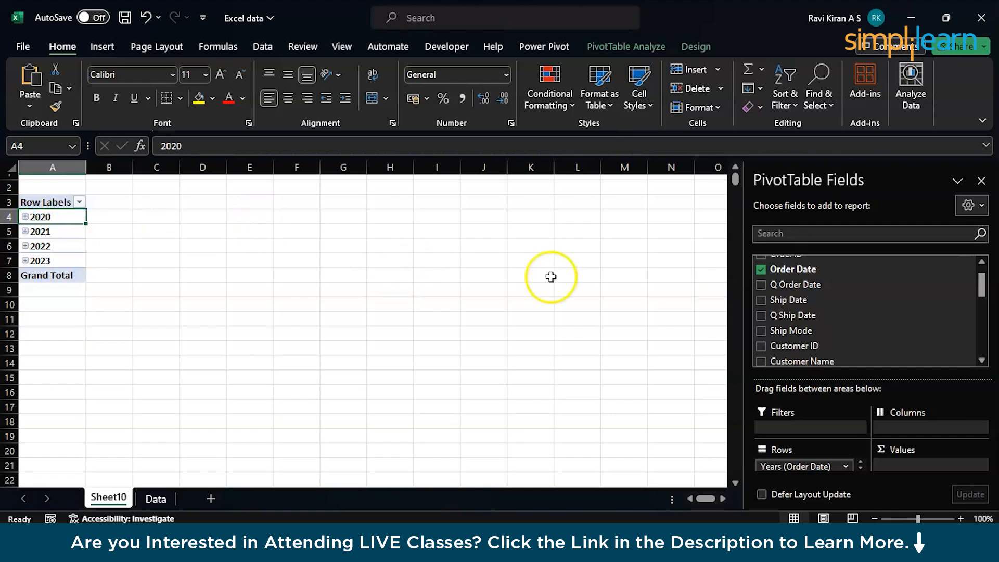
Step: Add the Sales field to the PivotTable's Values area
{"action": "scroll", "coordinate": [817, 333], "scroll_direction": "down", "scroll_amount": 1}
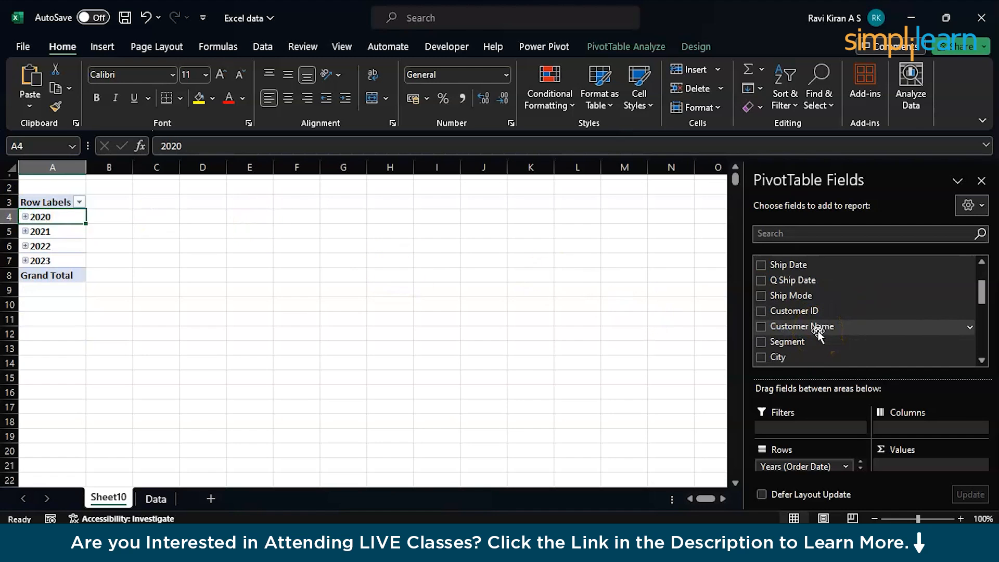
{"action": "scroll", "coordinate": [818, 335], "scroll_direction": "down", "scroll_amount": 3}
{"action": "scroll", "coordinate": [818, 333], "scroll_direction": "down", "scroll_amount": 3}
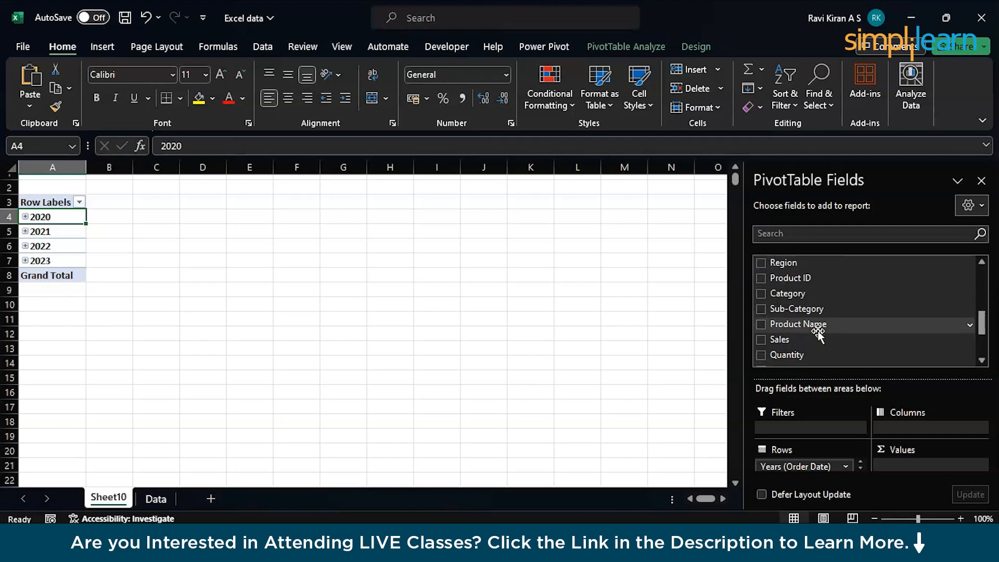
{"action": "left_click", "coordinate": [807, 339]}
{"action": "left_click_drag", "start_coordinate": [810, 344], "coordinate": [896, 461]}
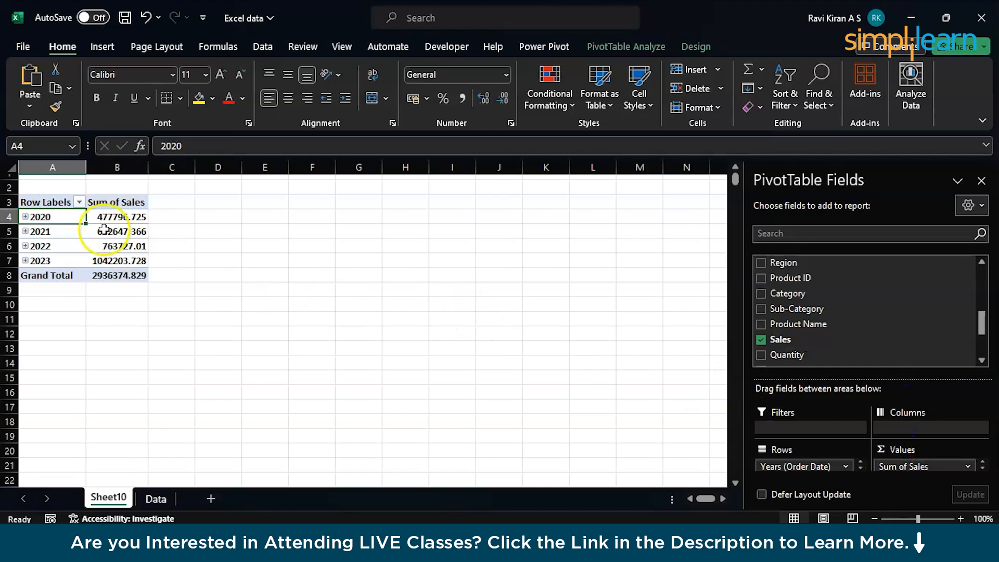
Step: Format the yearly sales values for 2020 to 2023 as $ English (United States) accounting with no decimal places
{"action": "left_click_drag", "start_coordinate": [107, 217], "coordinate": [108, 258]}
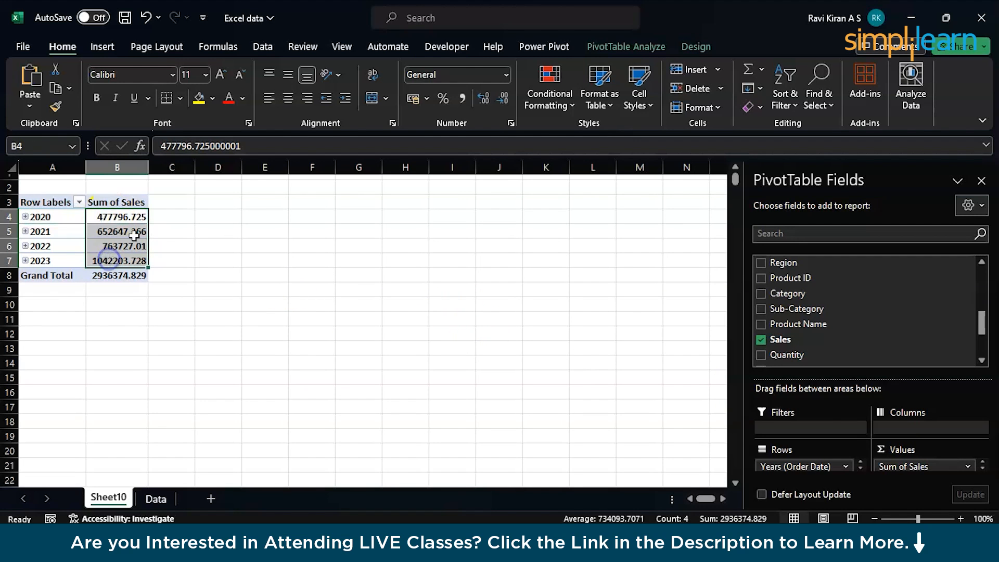
{"action": "left_click", "coordinate": [426, 99]}
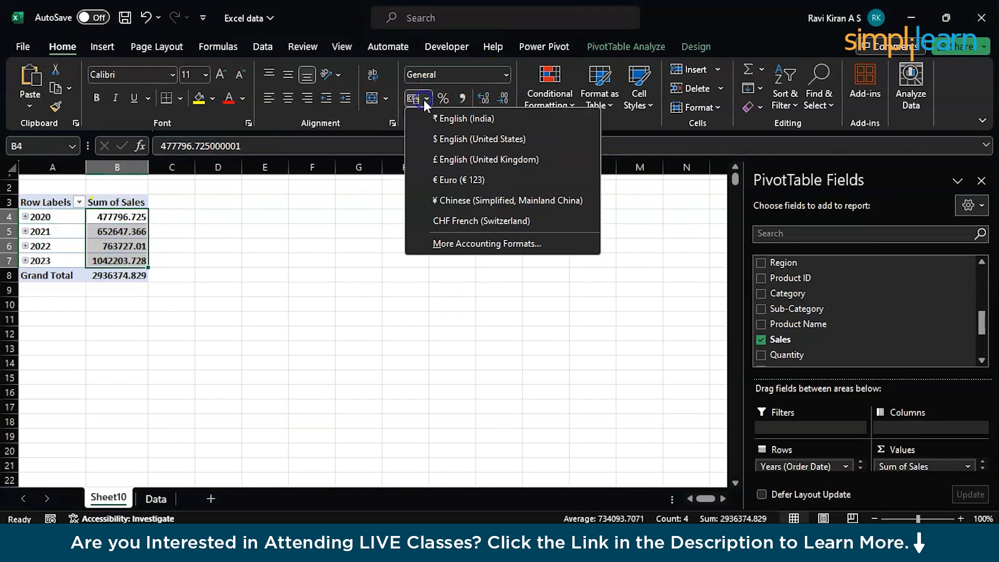
{"action": "left_click", "coordinate": [440, 138]}
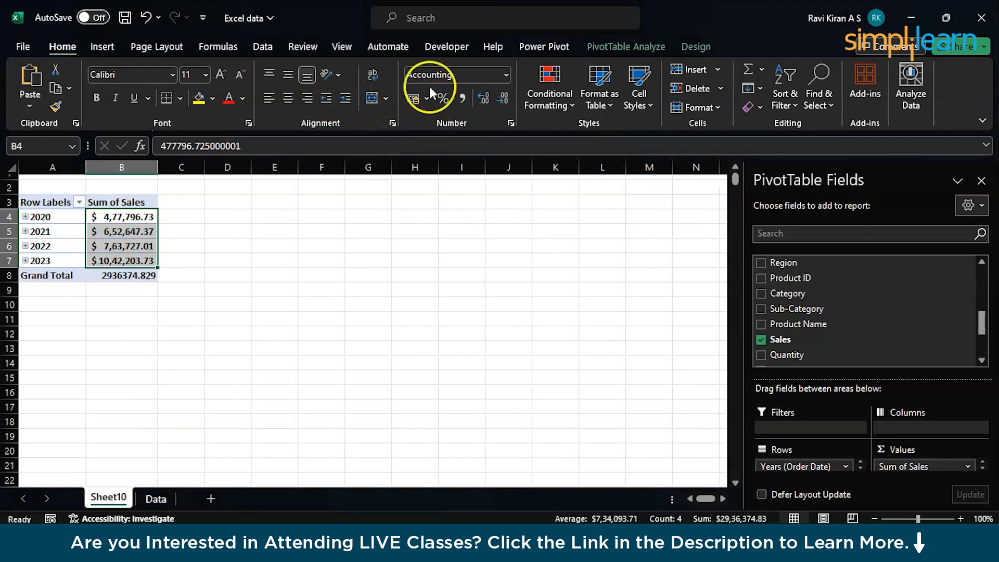
{"action": "left_click", "coordinate": [487, 96]}
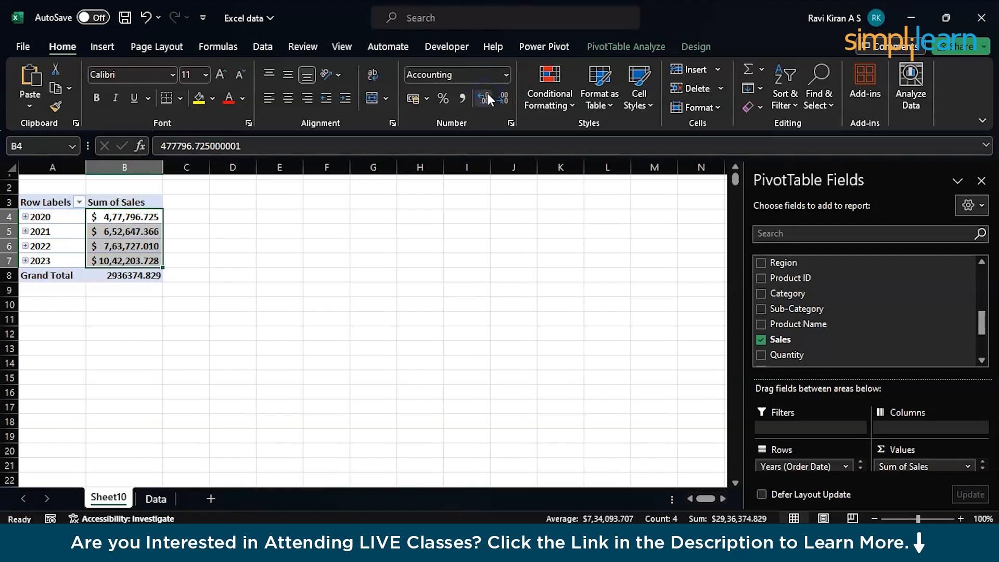
{"action": "left_click", "coordinate": [504, 98]}
{"action": "left_click", "coordinate": [504, 97]}
{"action": "left_click", "coordinate": [504, 98]}
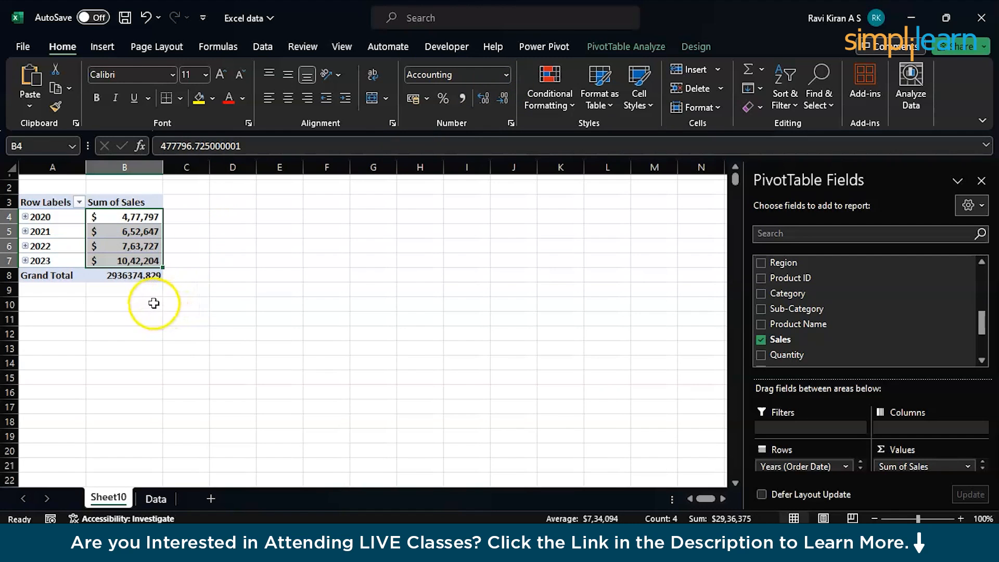
Step: Format the Grand Total sales value as $ English (United States) accounting with no decimal places
{"action": "left_click", "coordinate": [133, 281]}
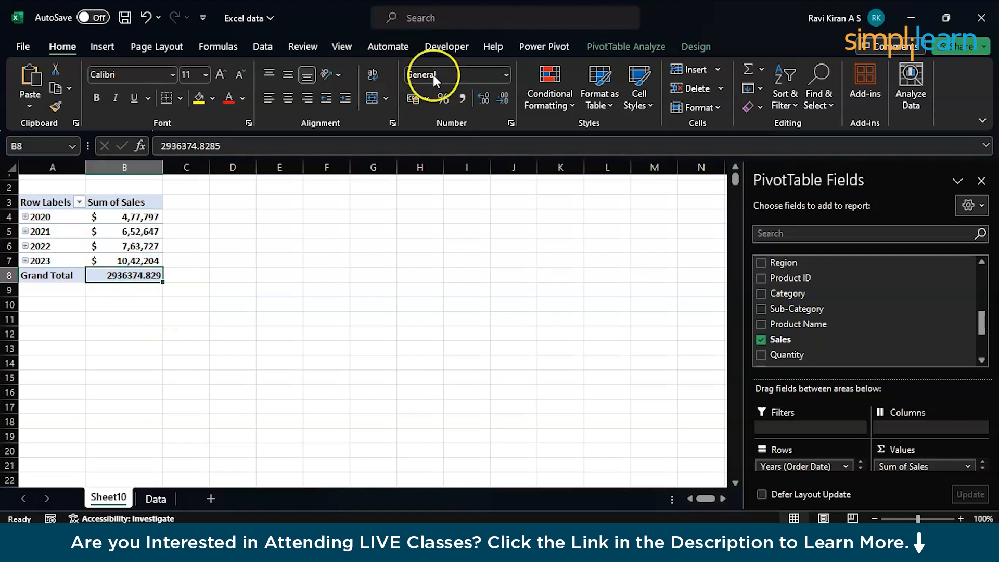
{"action": "left_click", "coordinate": [426, 96]}
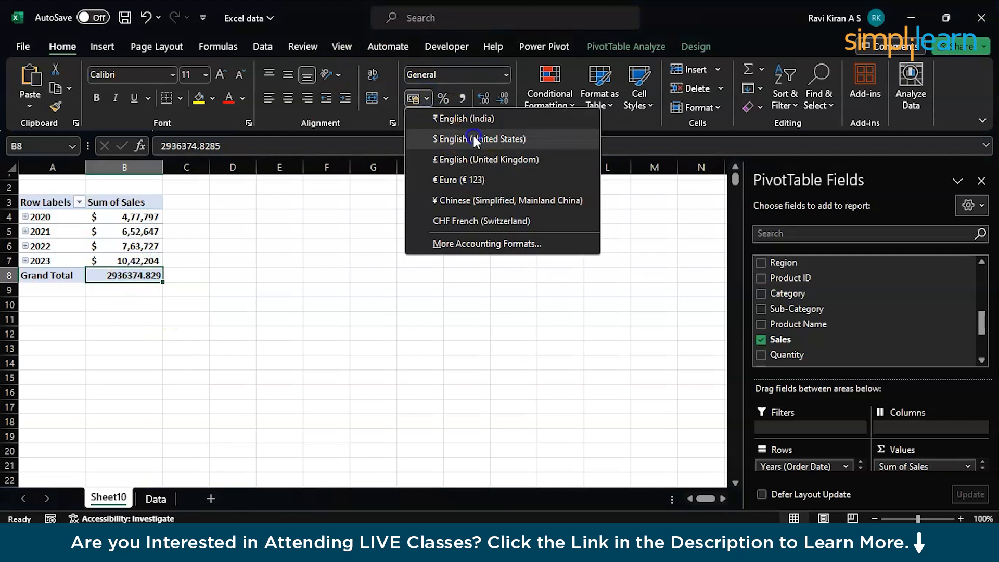
{"action": "left_click", "coordinate": [474, 137]}
{"action": "left_click", "coordinate": [504, 98]}
{"action": "left_click", "coordinate": [504, 98]}
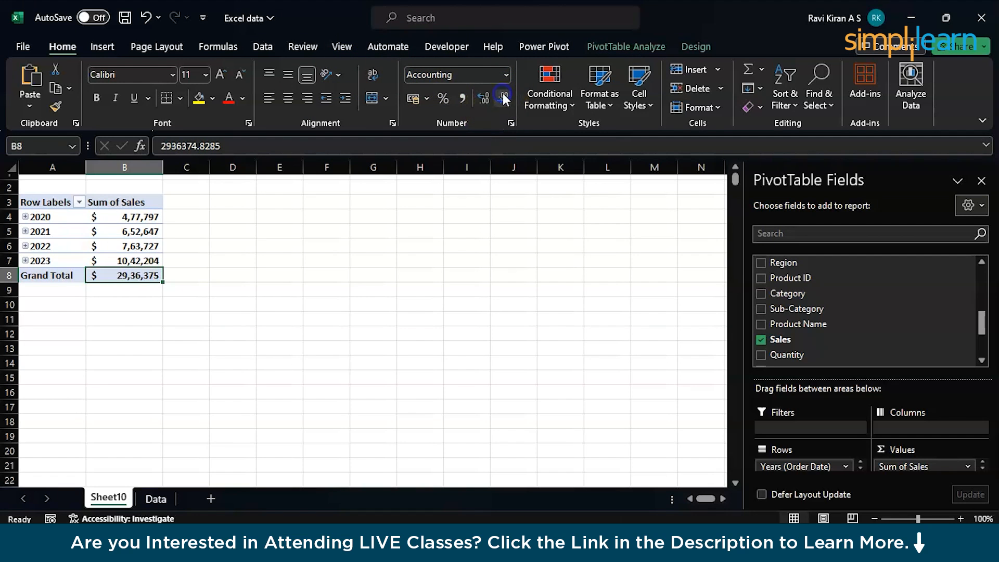
{"action": "left_click", "coordinate": [348, 324]}
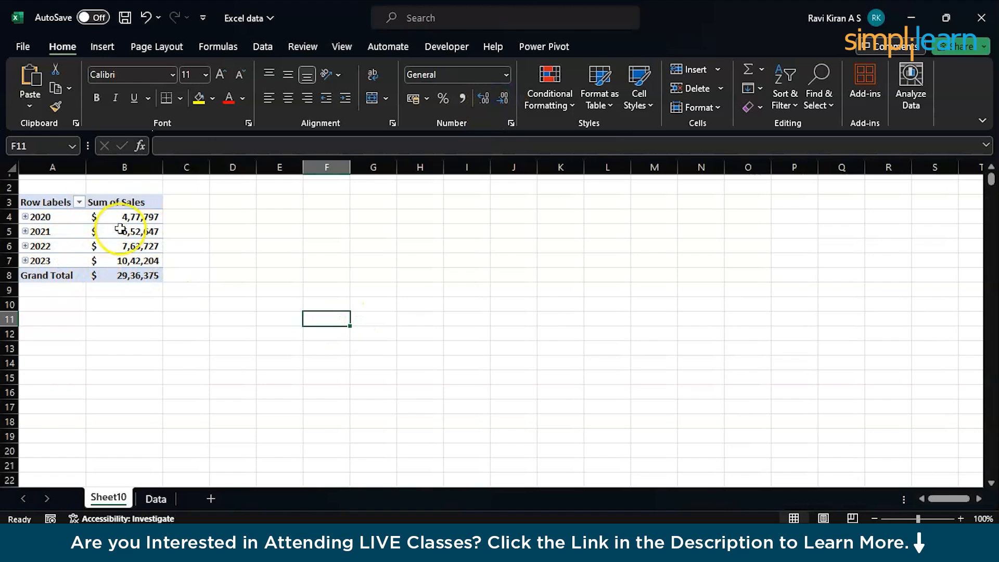
Step: Apply the accounting number format to the whole Sum of Sales column B
{"action": "left_click", "coordinate": [124, 167]}
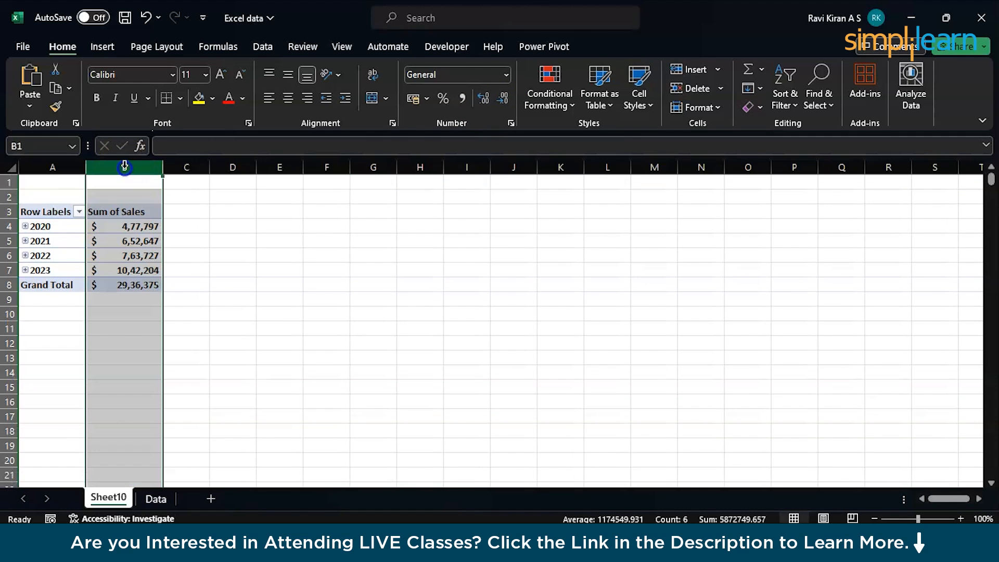
{"action": "left_click", "coordinate": [423, 99]}
{"action": "left_click", "coordinate": [370, 328]}
Step: Select the entire PivotTable range A3:B8
{"action": "left_click", "coordinate": [93, 255]}
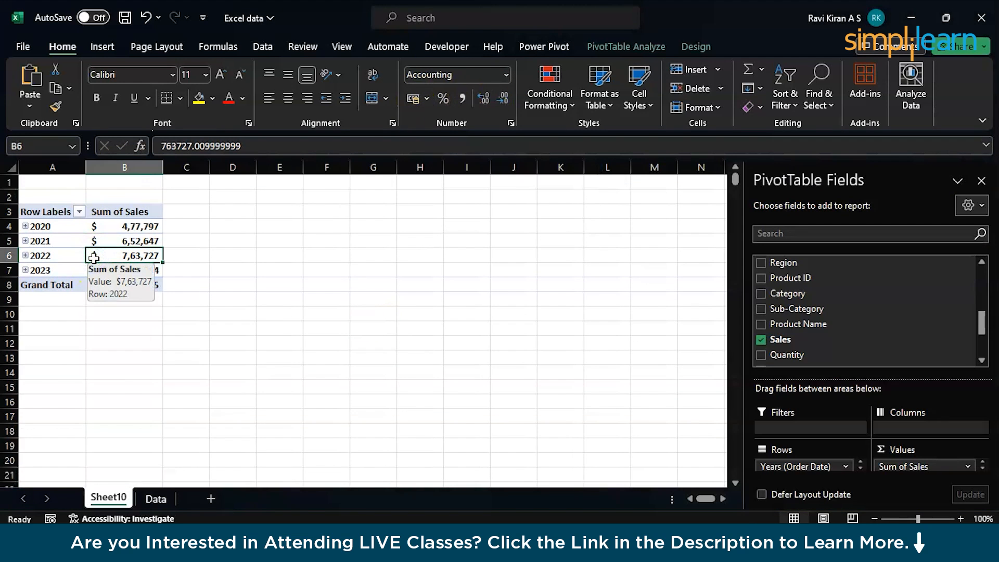
{"action": "left_click", "coordinate": [73, 242]}
{"action": "key", "text": "ctrl+a"}
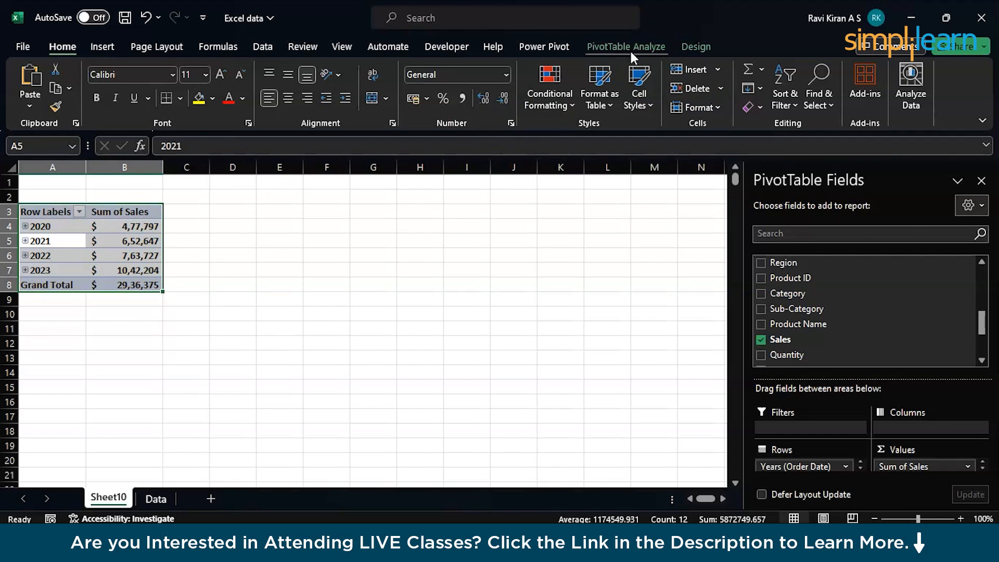
Step: Switch to ChatGPT, skim the remaining pivot table steps, and ask "how do i create a pivot chart"
{"action": "key", "text": "alt+Tab"}
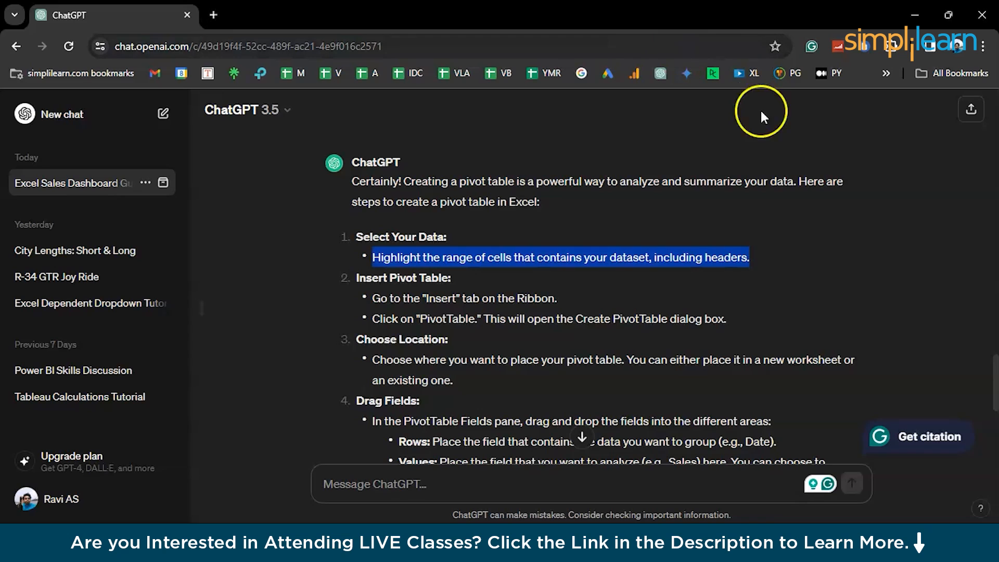
{"action": "left_click", "coordinate": [445, 328]}
{"action": "scroll", "coordinate": [444, 327], "scroll_direction": "down", "scroll_amount": 3}
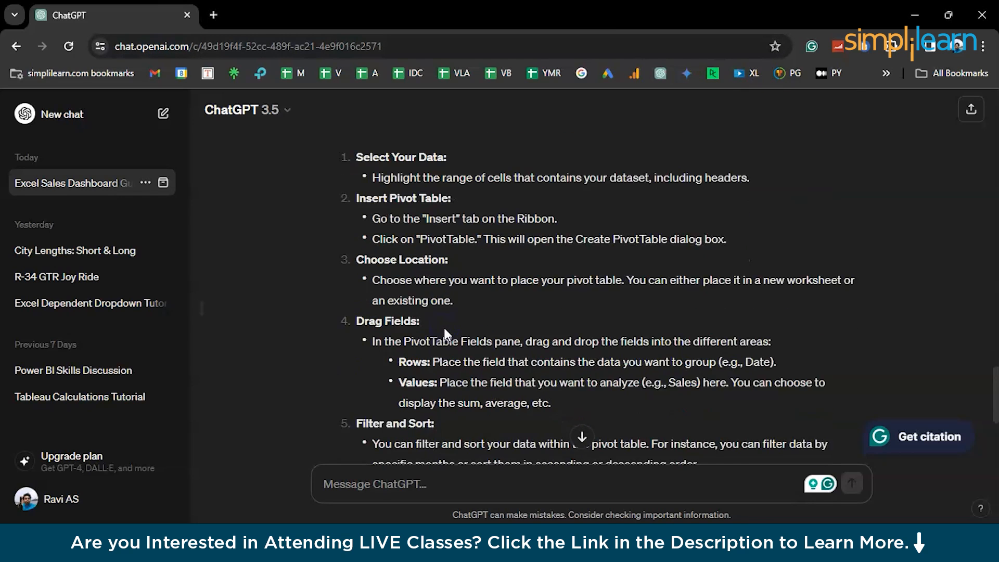
{"action": "scroll", "coordinate": [445, 328], "scroll_direction": "down", "scroll_amount": 4}
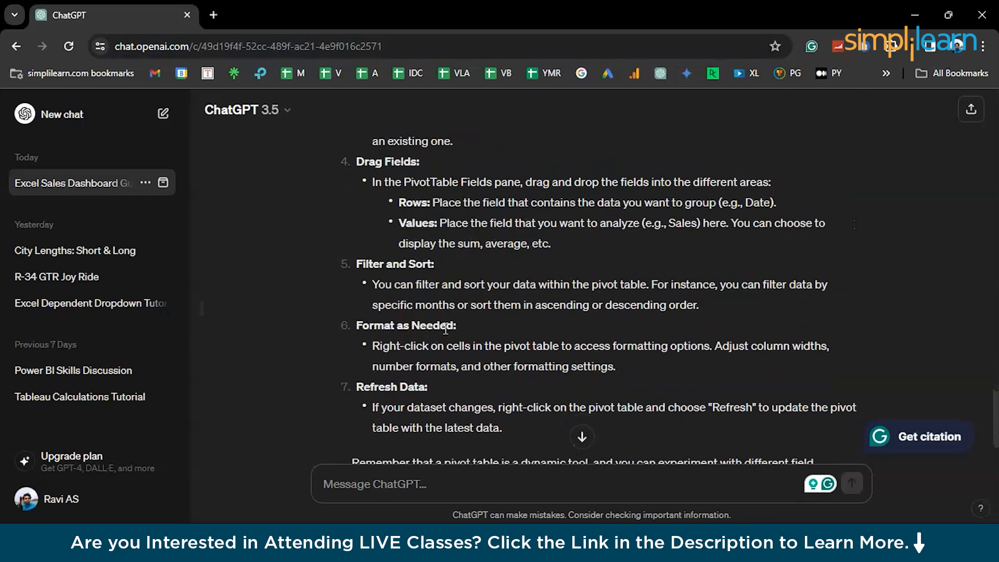
{"action": "left_click", "coordinate": [394, 494]}
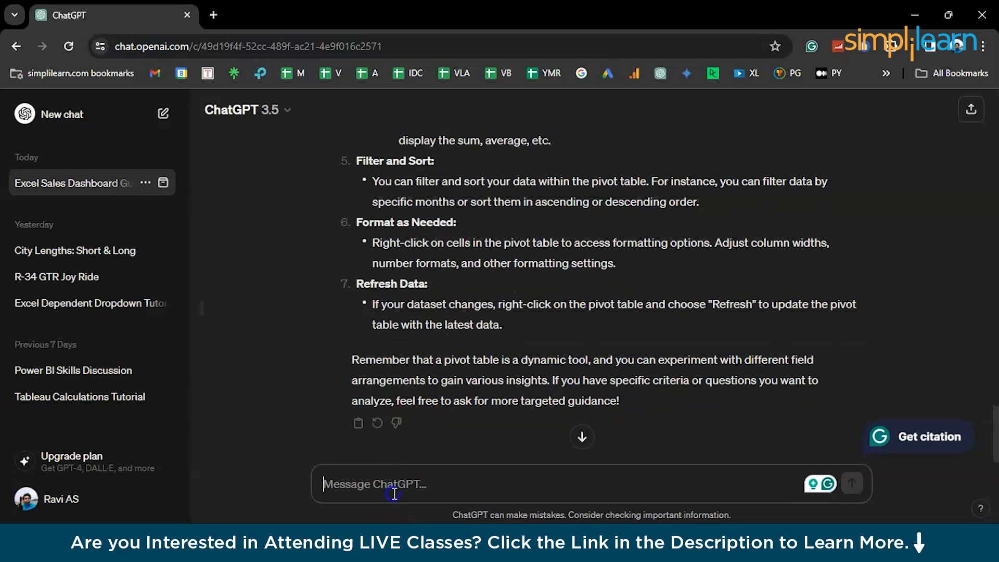
{"action": "type", "text": "how do i create a pivot chart"}
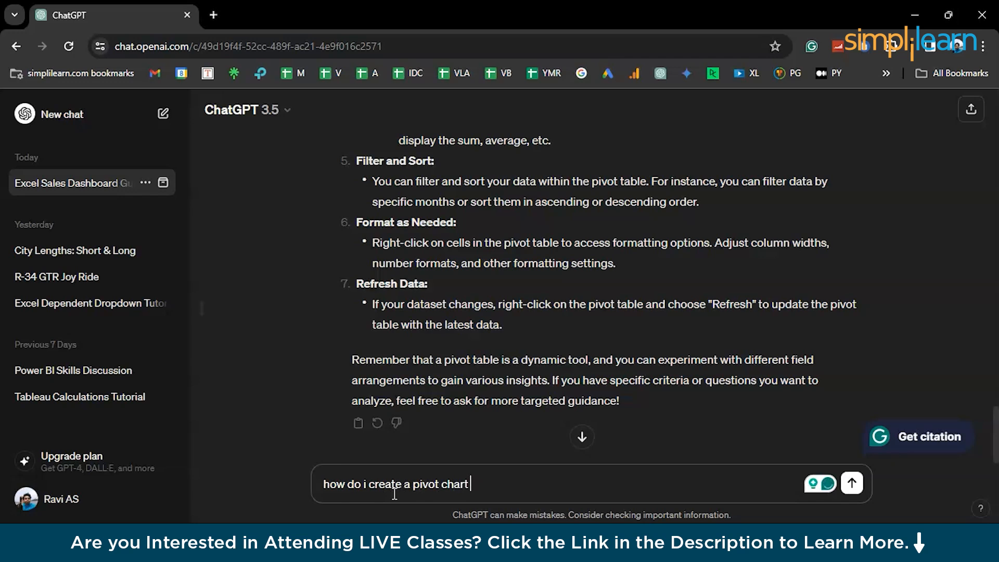
{"action": "key", "text": "Return"}
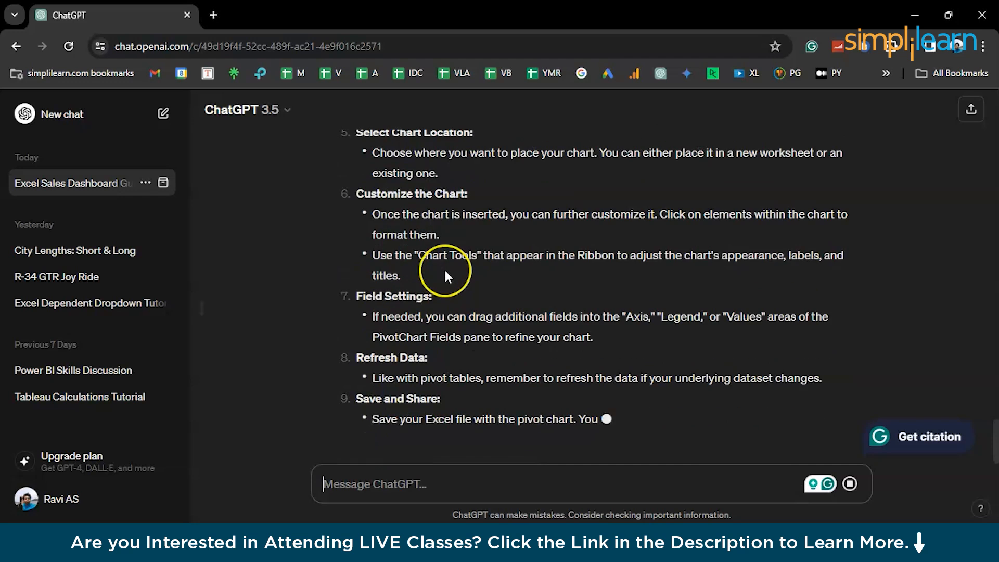
Step: Review the pivot chart instructions from the start of the reply and highlight the "Create a Pivot Table:" heading
{"action": "scroll", "coordinate": [444, 273], "scroll_direction": "up", "scroll_amount": 15}
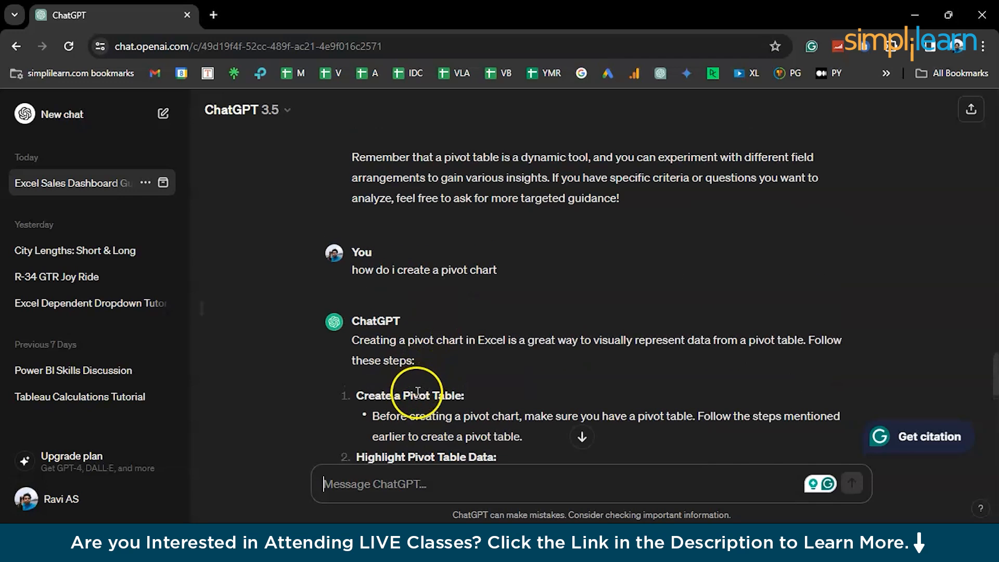
{"action": "triple_click", "coordinate": [418, 393]}
{"action": "scroll", "coordinate": [418, 393], "scroll_direction": "down", "scroll_amount": 4}
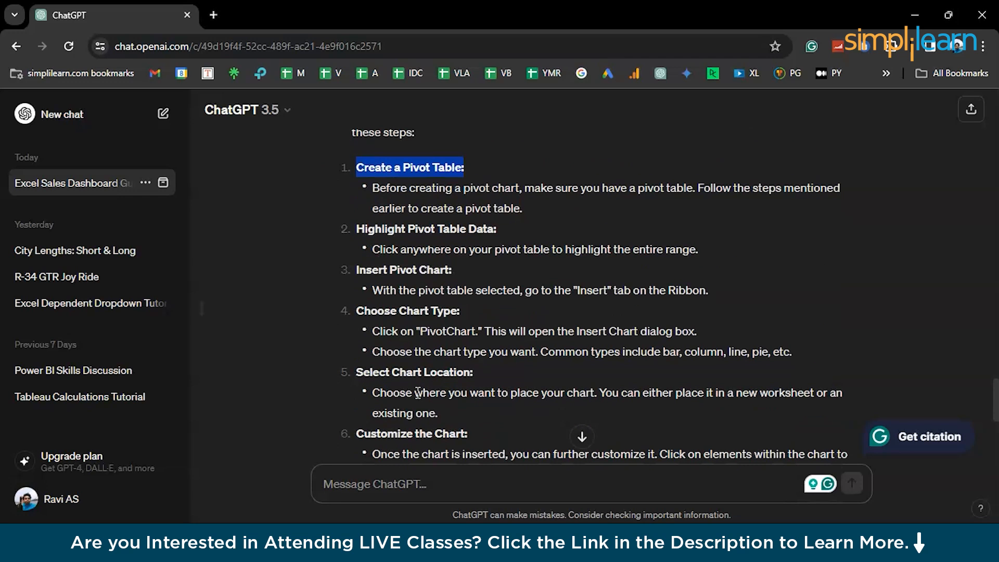
Step: Read the ChatGPT pivot chart instructions from highlighting the pivot table data through selecting the chart location
{"action": "left_click", "coordinate": [436, 230]}
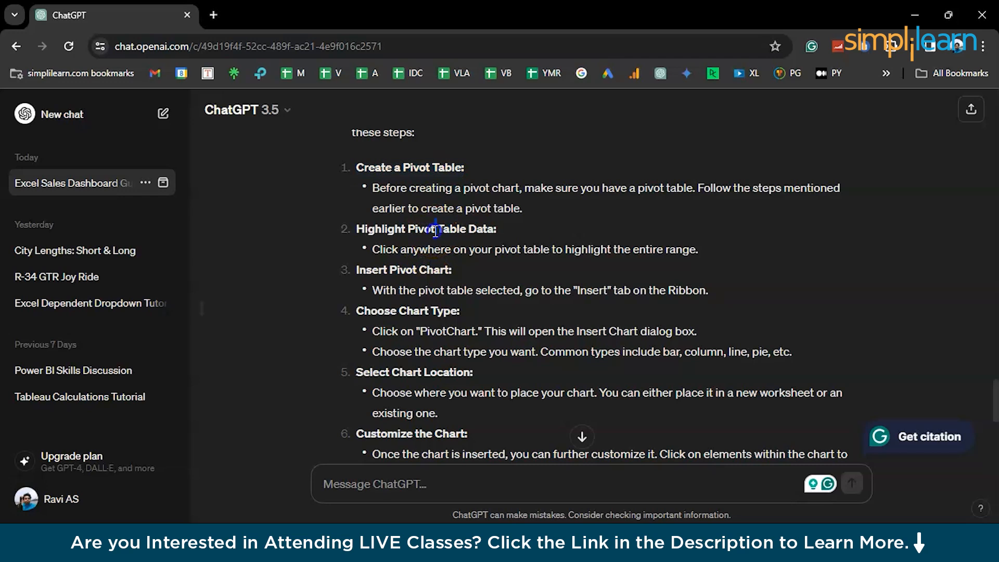
{"action": "double_click", "coordinate": [432, 237]}
{"action": "triple_click", "coordinate": [420, 282]}
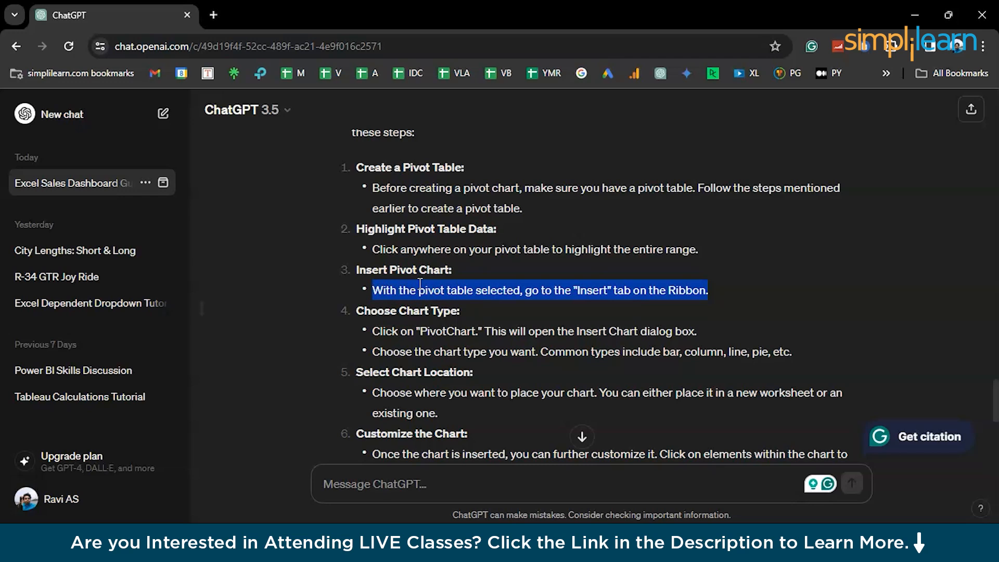
{"action": "triple_click", "coordinate": [401, 332]}
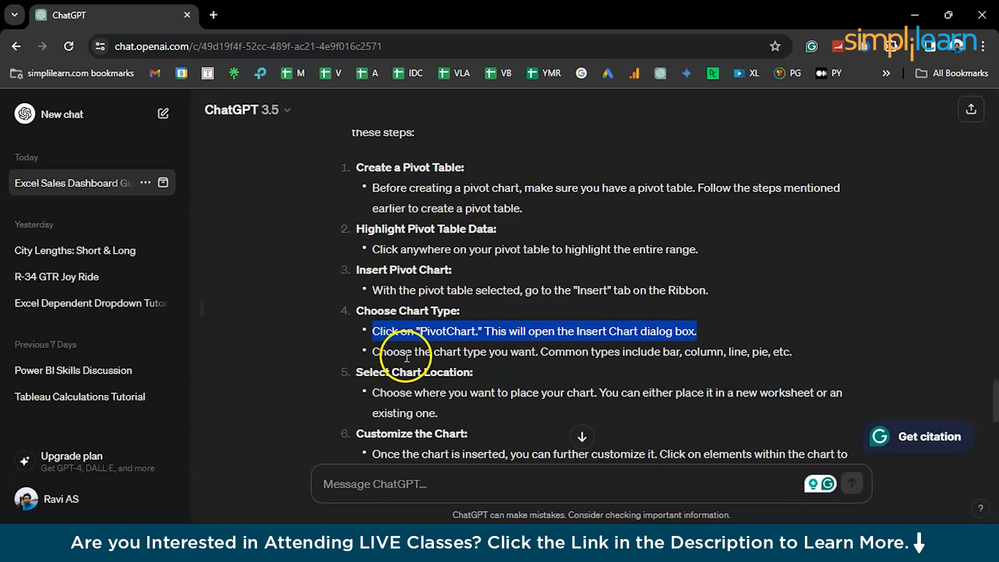
{"action": "triple_click", "coordinate": [407, 352]}
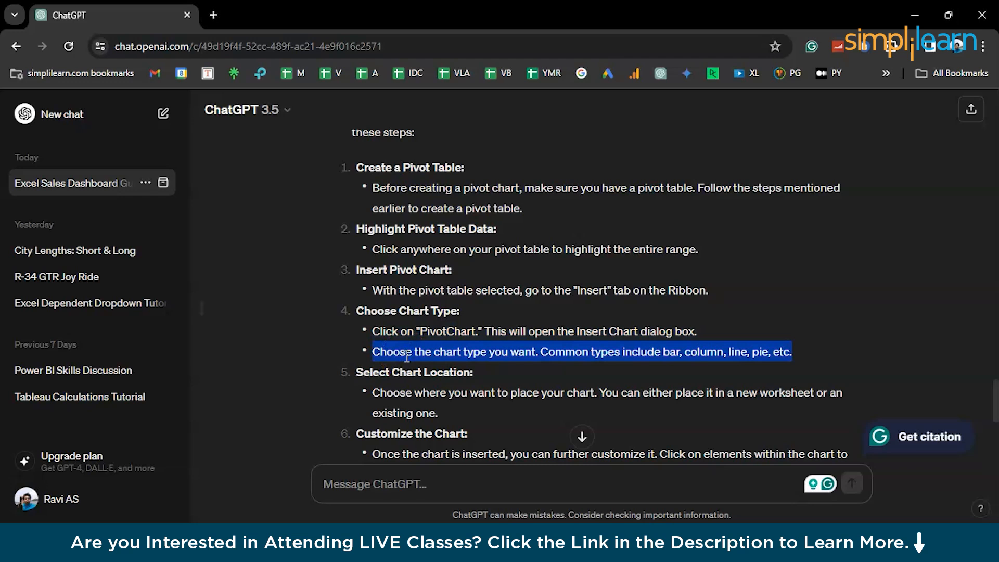
{"action": "scroll", "coordinate": [407, 356], "scroll_direction": "down", "scroll_amount": 2}
{"action": "triple_click", "coordinate": [416, 272]}
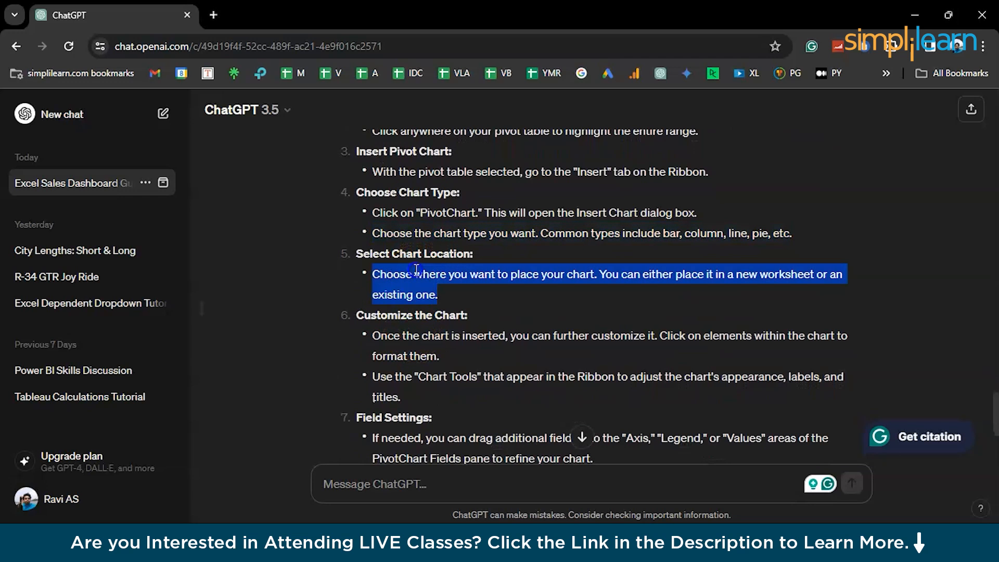
Step: Read the remaining instructions on customizing the chart, field settings and refreshing the data
{"action": "triple_click", "coordinate": [413, 323]}
{"action": "double_click", "coordinate": [405, 358]}
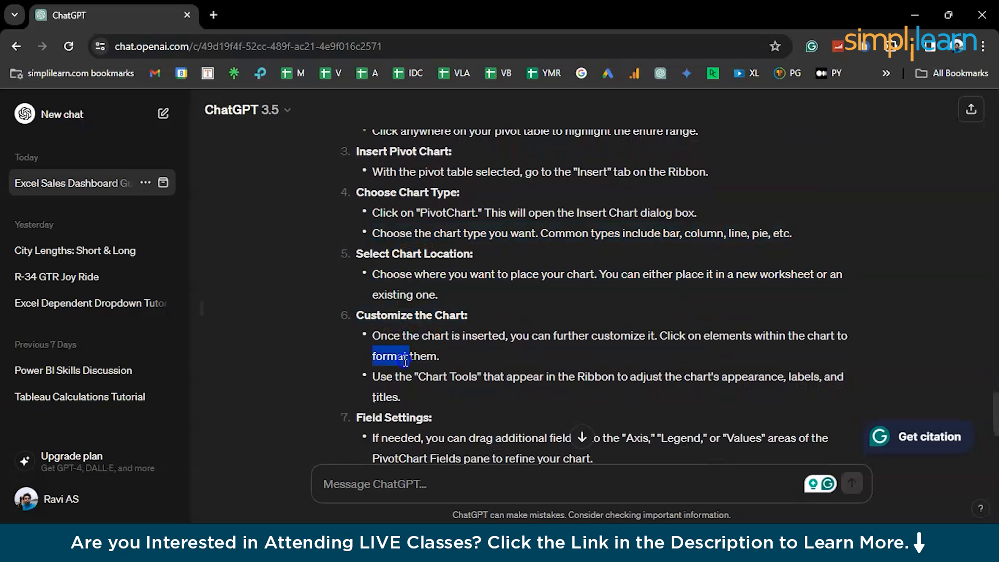
{"action": "scroll", "coordinate": [405, 360], "scroll_direction": "down", "scroll_amount": 1}
{"action": "scroll", "coordinate": [405, 359], "scroll_direction": "down", "scroll_amount": 1}
{"action": "triple_click", "coordinate": [409, 341]}
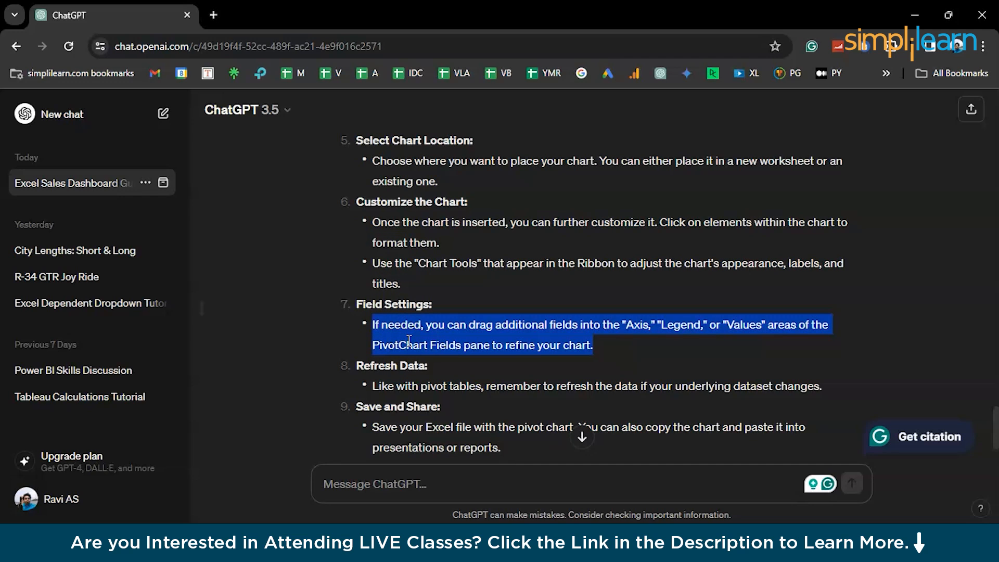
{"action": "scroll", "coordinate": [409, 341], "scroll_direction": "down", "scroll_amount": 1}
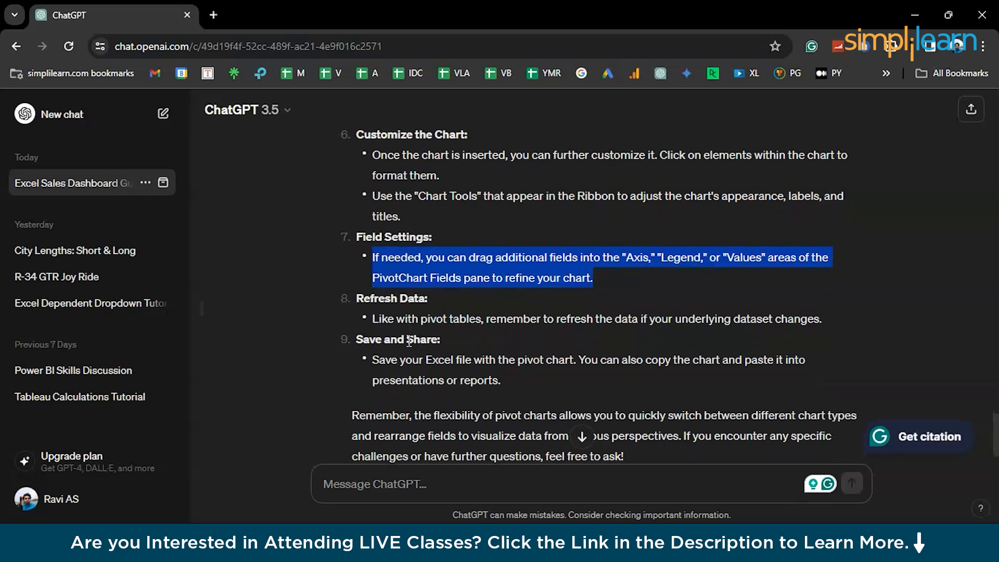
{"action": "triple_click", "coordinate": [401, 314]}
{"action": "triple_click", "coordinate": [394, 294]}
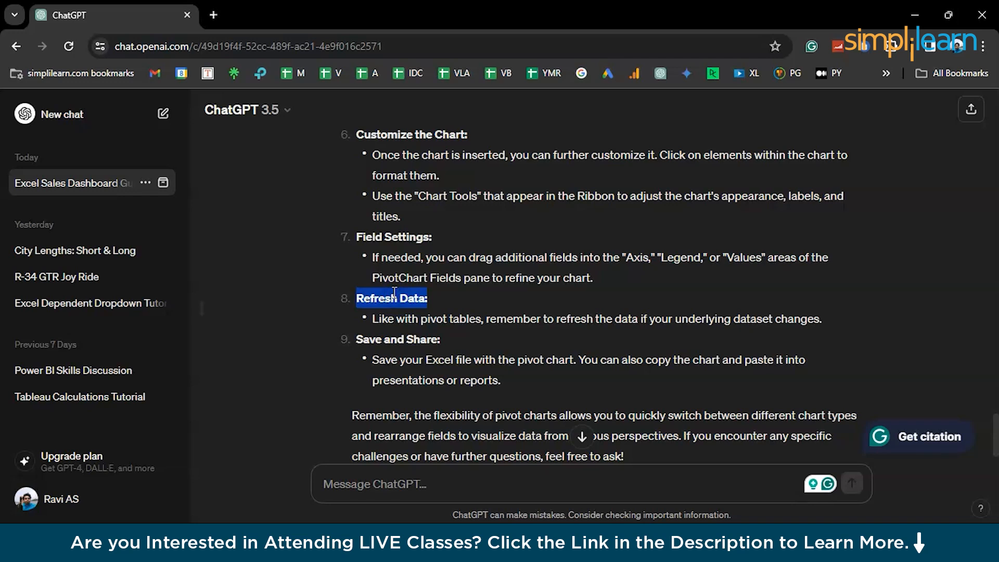
Step: Switch to Excel to view the Data sheet and locate Refresh All for the PivotTable, and return to ChatGPT's closing instructions
{"action": "key", "text": "alt+Tab"}
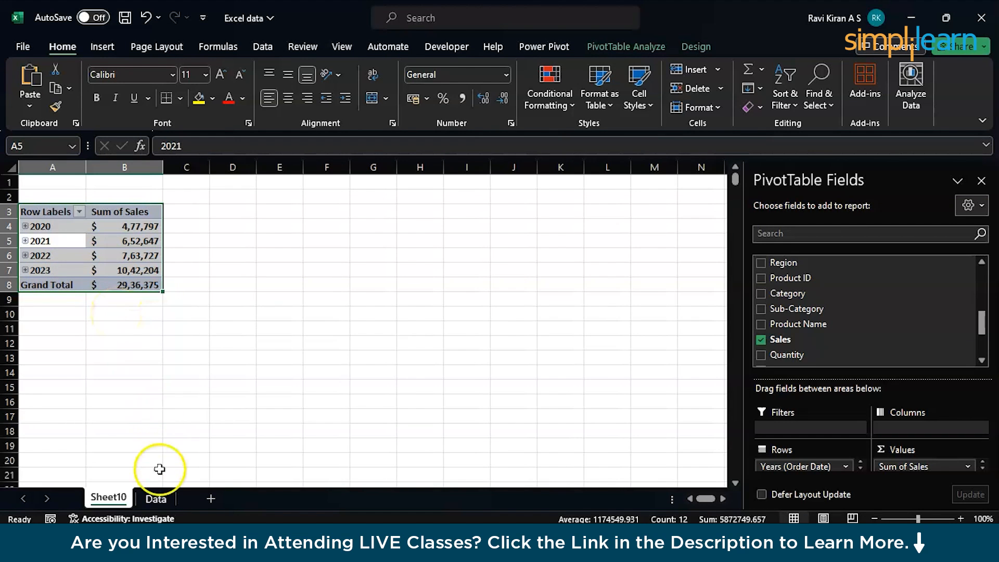
{"action": "left_click", "coordinate": [155, 498]}
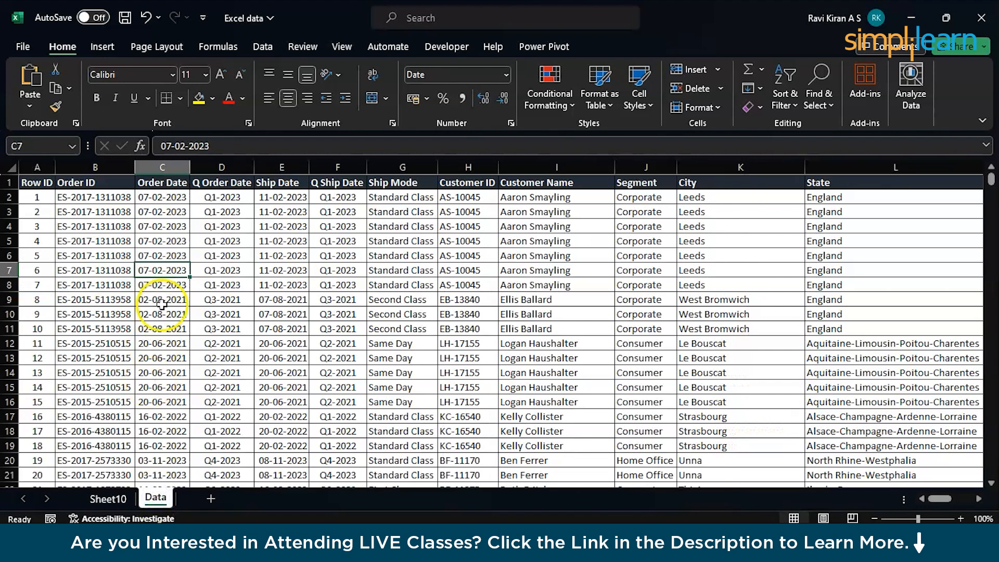
{"action": "left_click", "coordinate": [106, 498]}
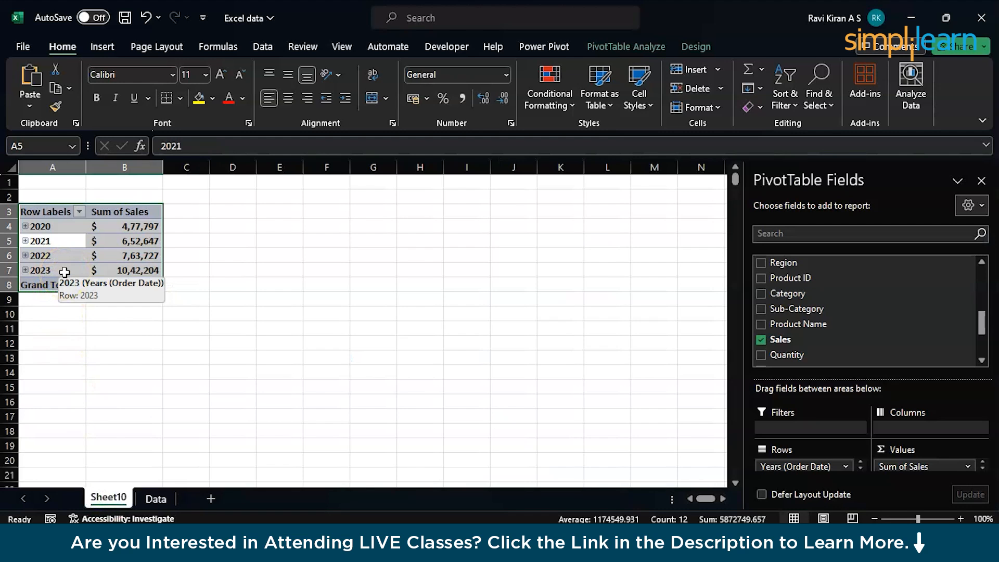
{"action": "left_click", "coordinate": [261, 48]}
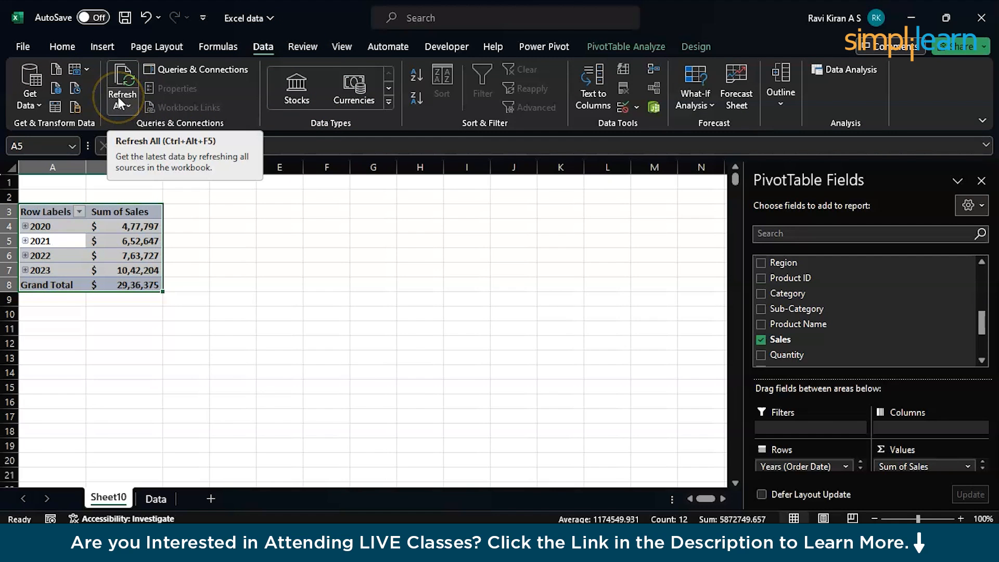
{"action": "left_click", "coordinate": [74, 318]}
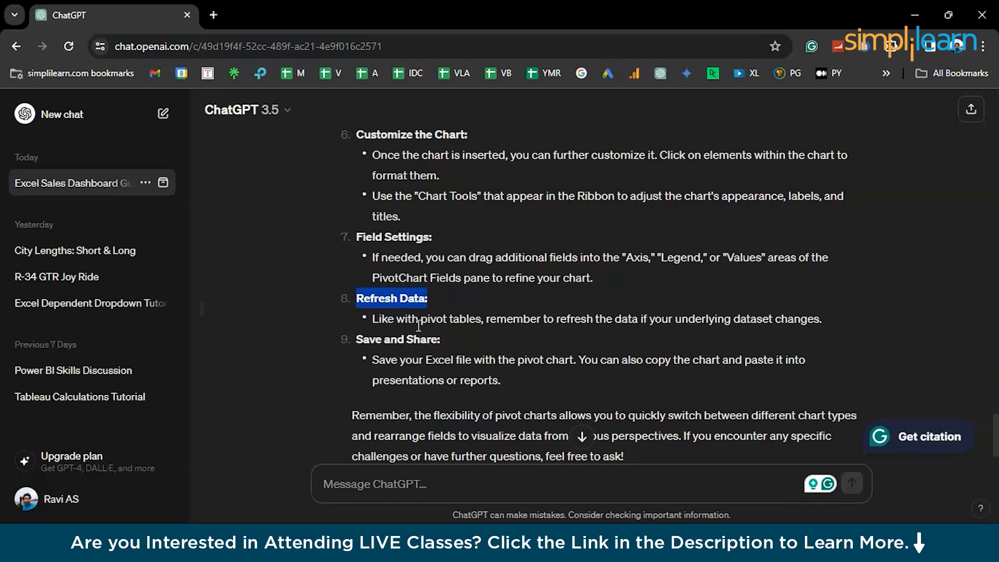
{"action": "scroll", "coordinate": [417, 324], "scroll_direction": "down", "scroll_amount": 1}
{"action": "triple_click", "coordinate": [408, 316]}
Step: Switch back to Excel and select the entire PivotTable range A3:B8
{"action": "key", "text": "alt+Tab"}
{"action": "left_click", "coordinate": [138, 260]}
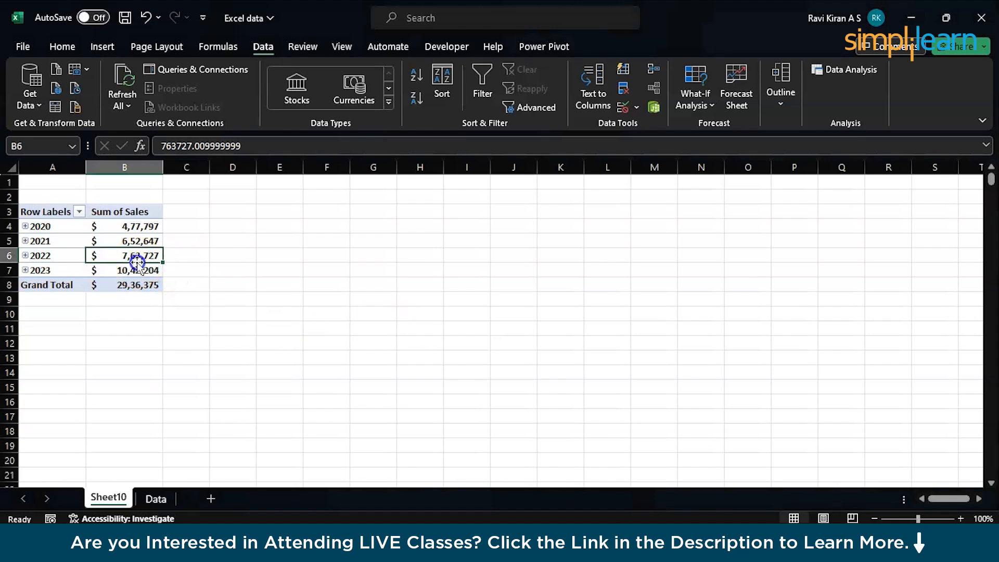
{"action": "key", "text": "ctrl+a"}
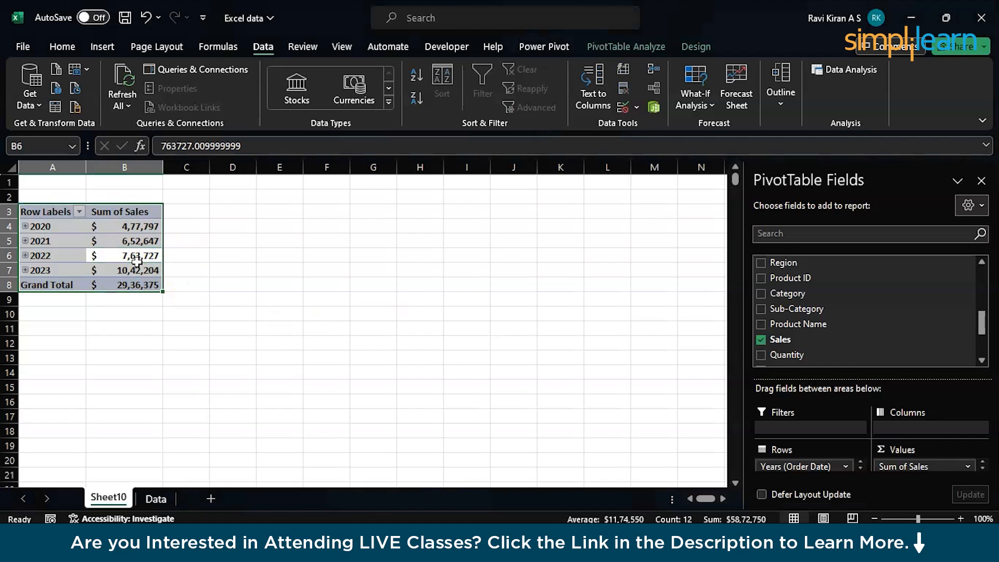
{"action": "left_click", "coordinate": [99, 49]}
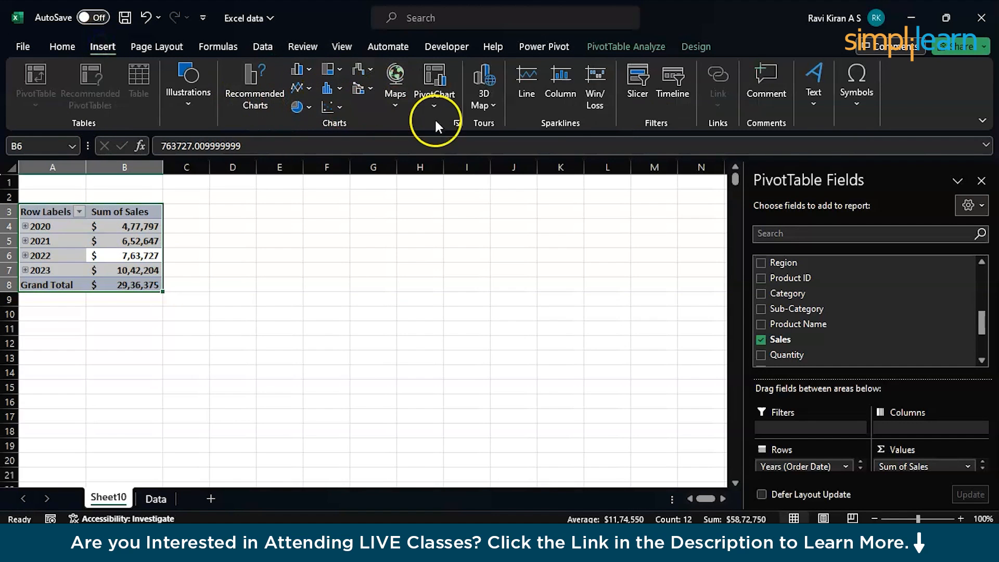
{"action": "left_click", "coordinate": [455, 123]}
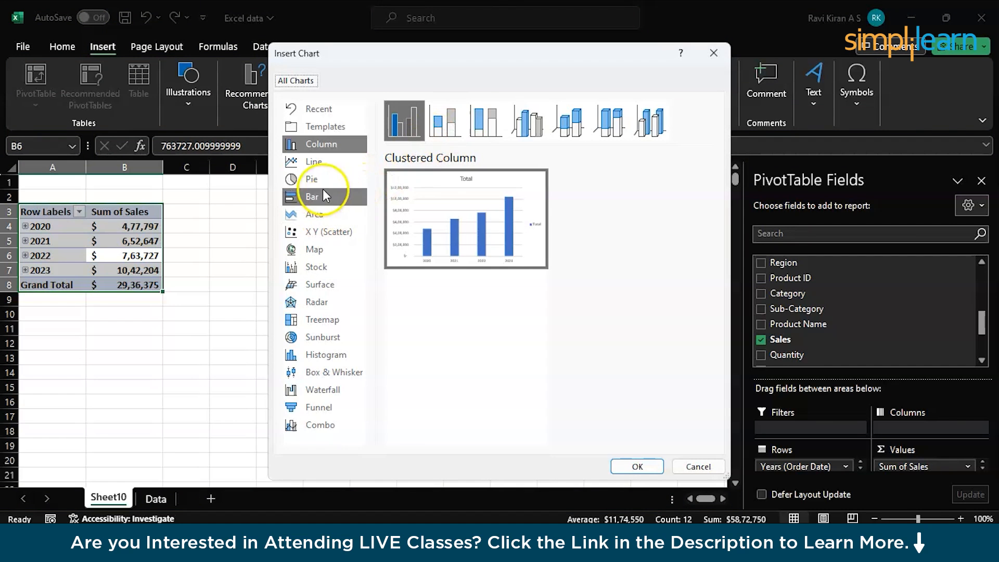
{"action": "left_click", "coordinate": [338, 161]}
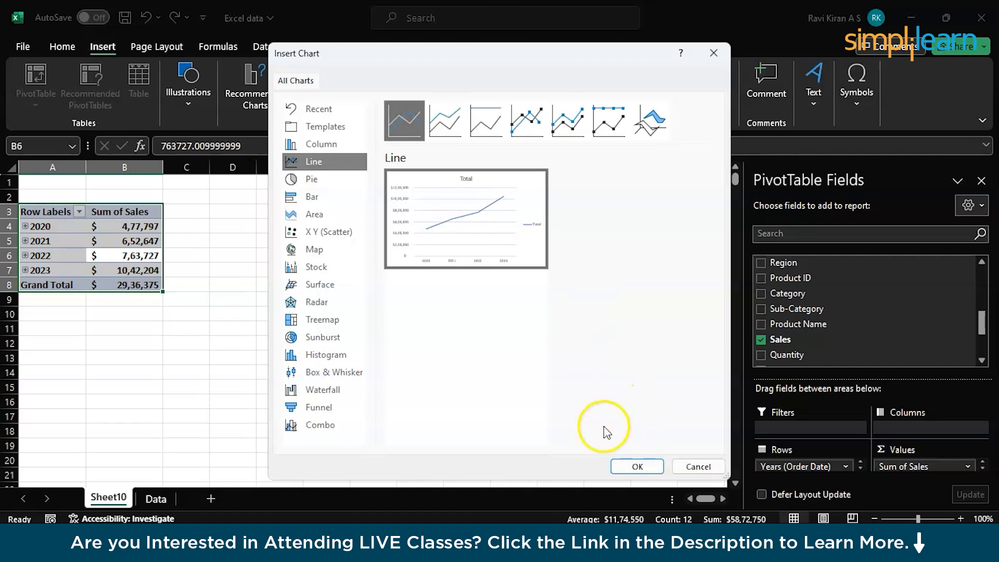
{"action": "left_click", "coordinate": [696, 467]}
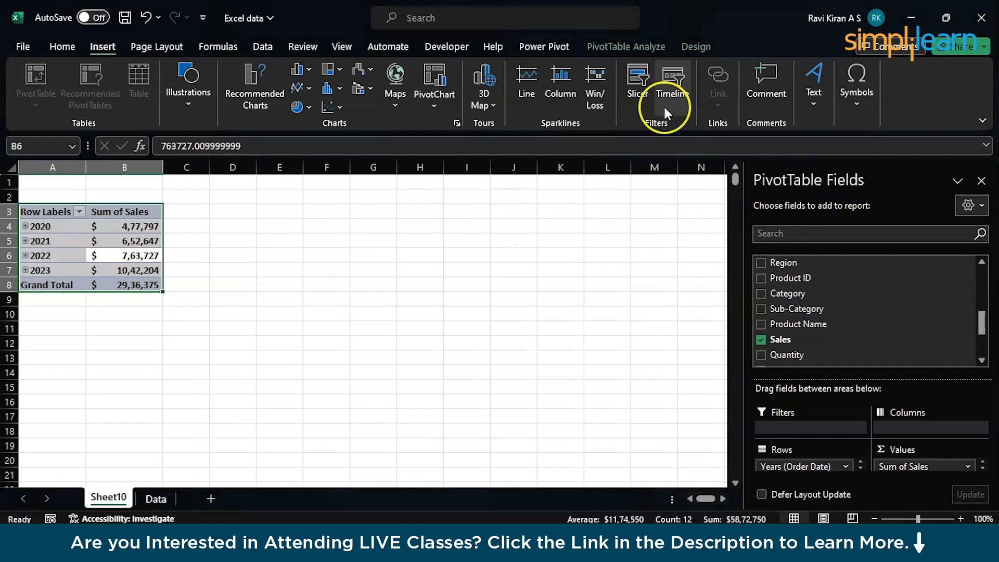
Step: Insert a Line PivotChart based on the yearly Sum of Sales PivotTable
{"action": "left_click", "coordinate": [632, 45]}
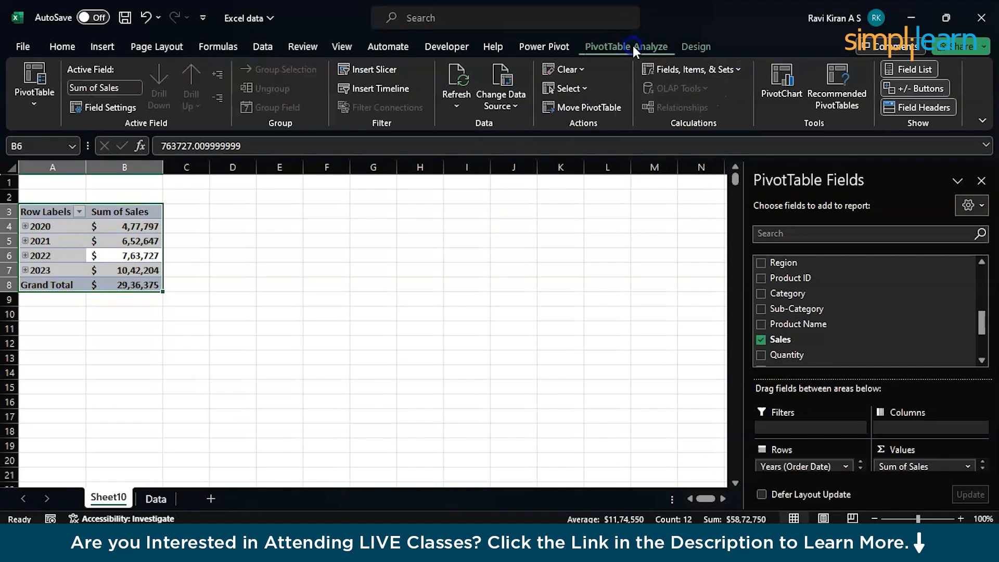
{"action": "left_click", "coordinate": [781, 92]}
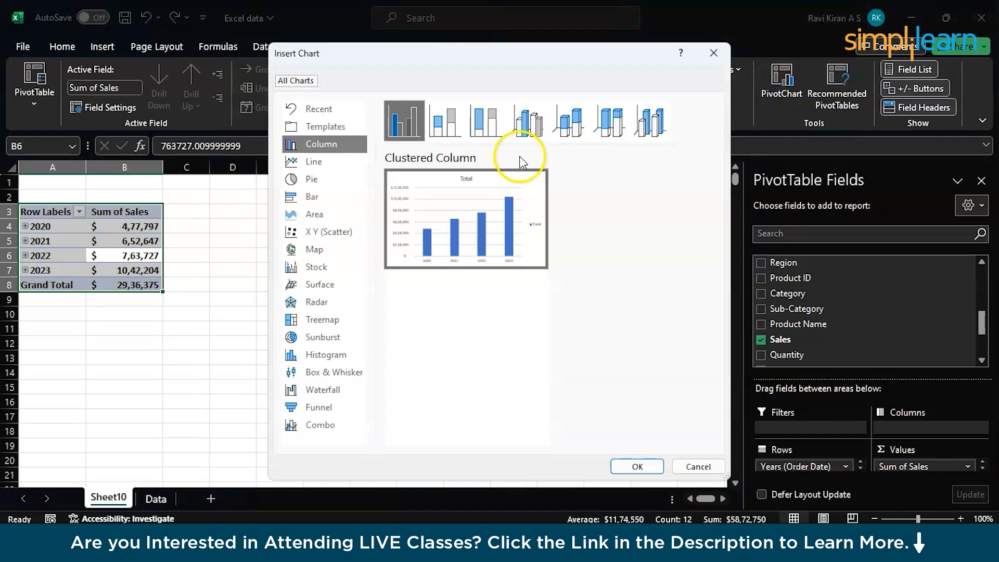
{"action": "left_click", "coordinate": [304, 160]}
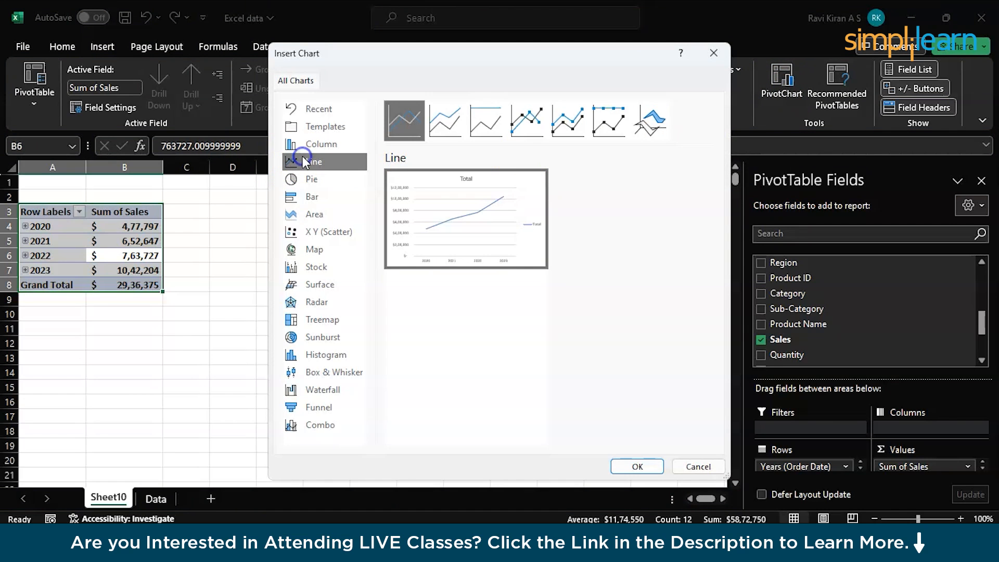
{"action": "left_click", "coordinate": [627, 467]}
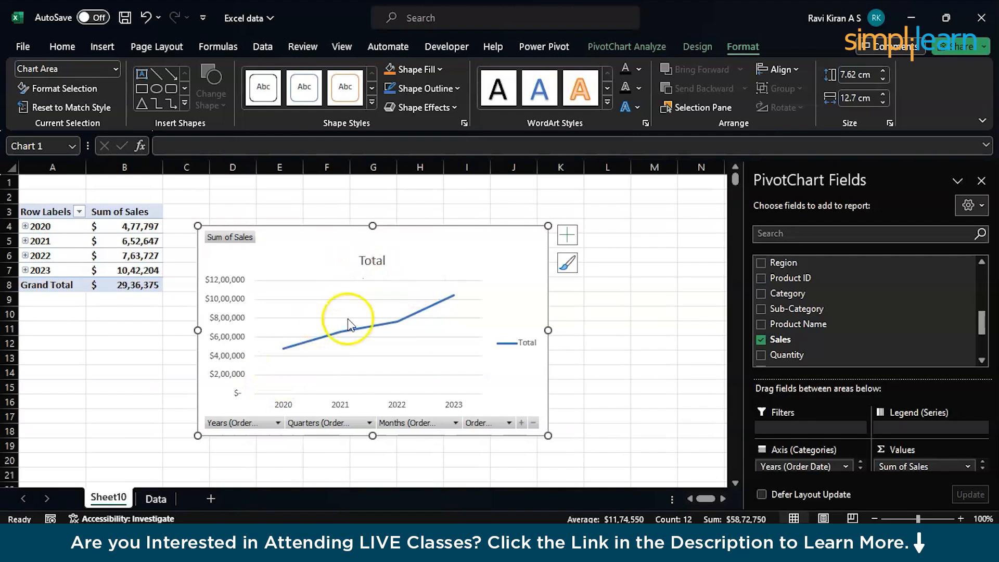
Step: Remove the legend from the line PivotChart
{"action": "left_click", "coordinate": [570, 240]}
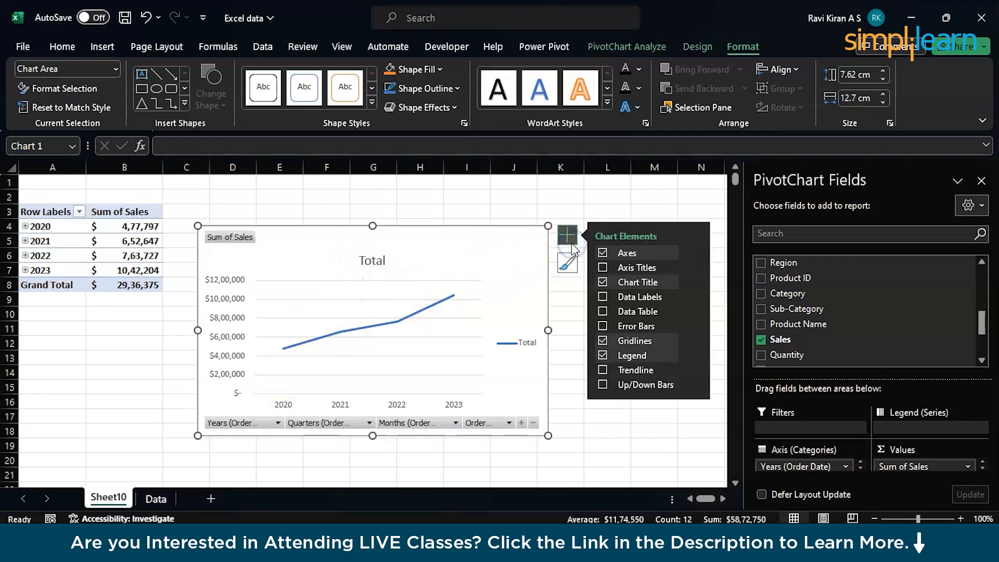
{"action": "left_click", "coordinate": [604, 355]}
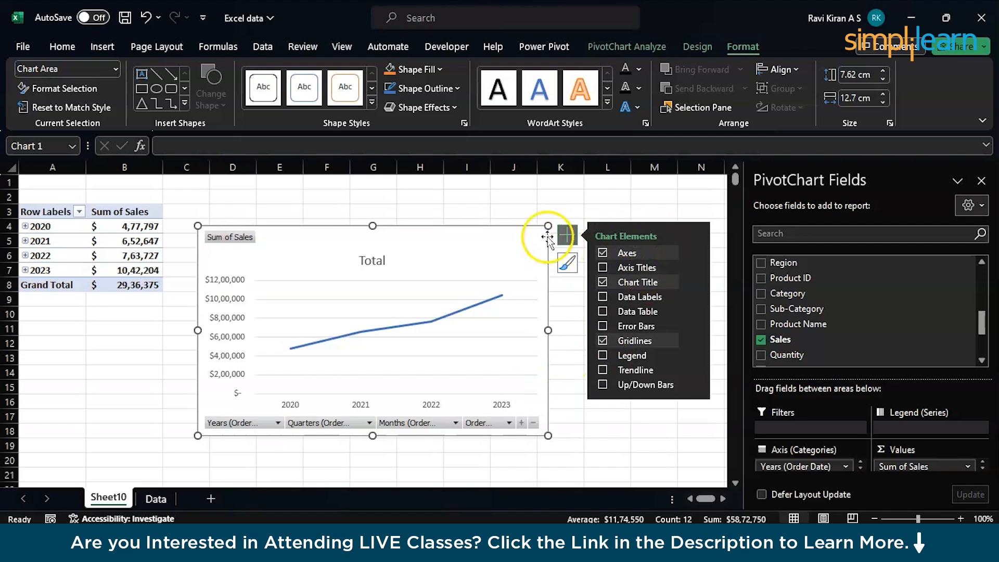
{"action": "left_click", "coordinate": [580, 192]}
Step: Change the chart title to "MoM Sales Report"
{"action": "left_click", "coordinate": [371, 258]}
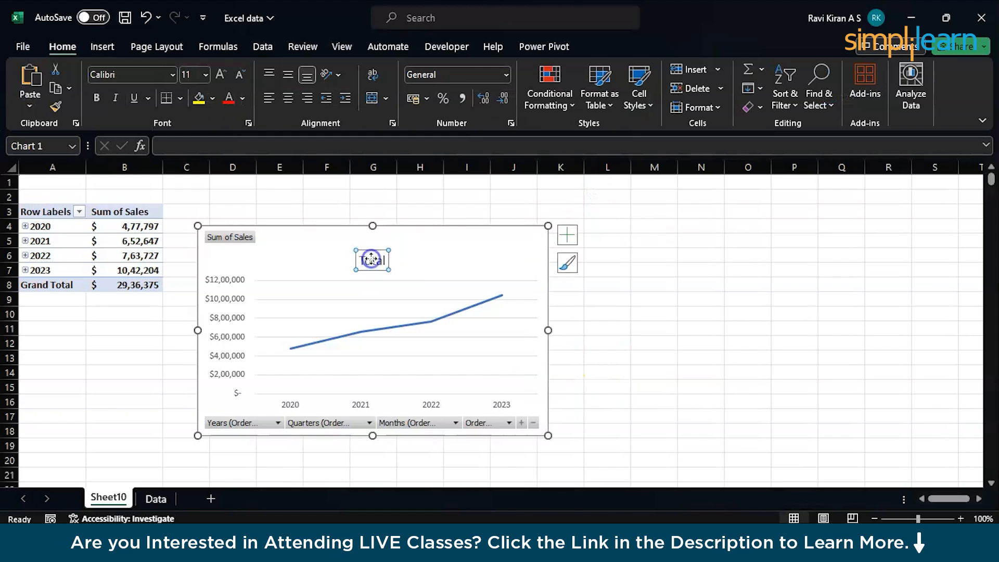
{"action": "double_click", "coordinate": [371, 259]}
{"action": "double_click", "coordinate": [369, 268]}
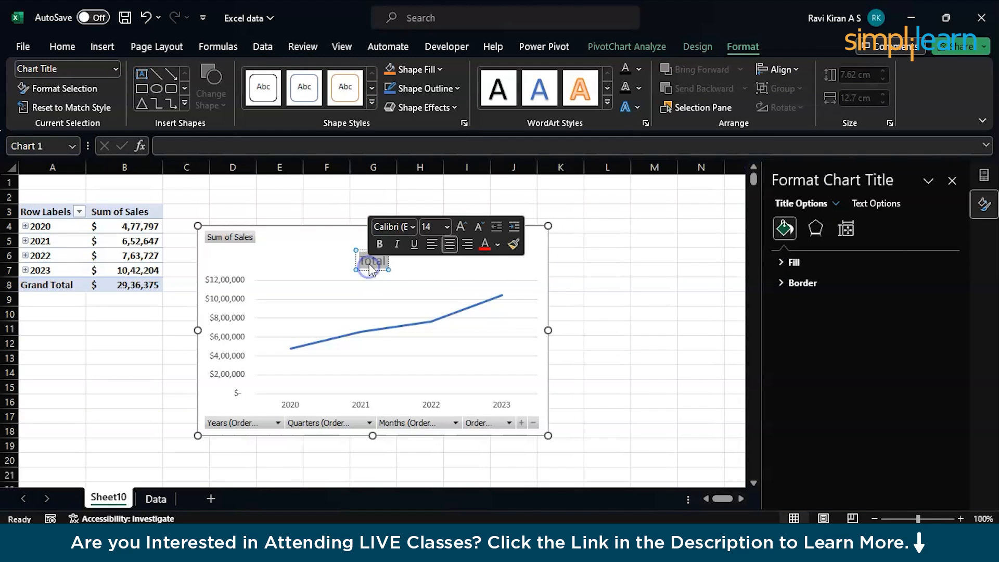
{"action": "type", "text": "M"}
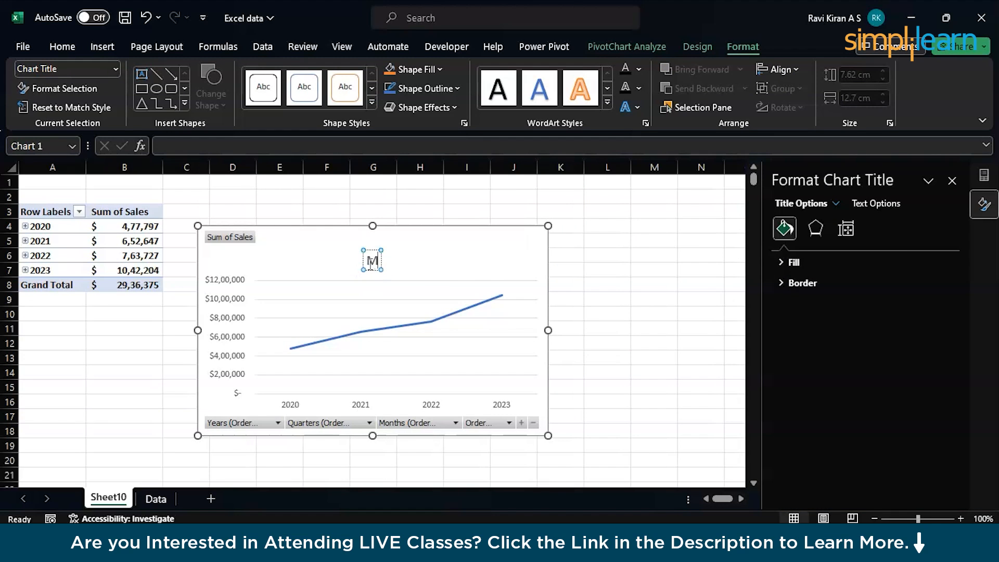
{"action": "type", "text": "oM S"}
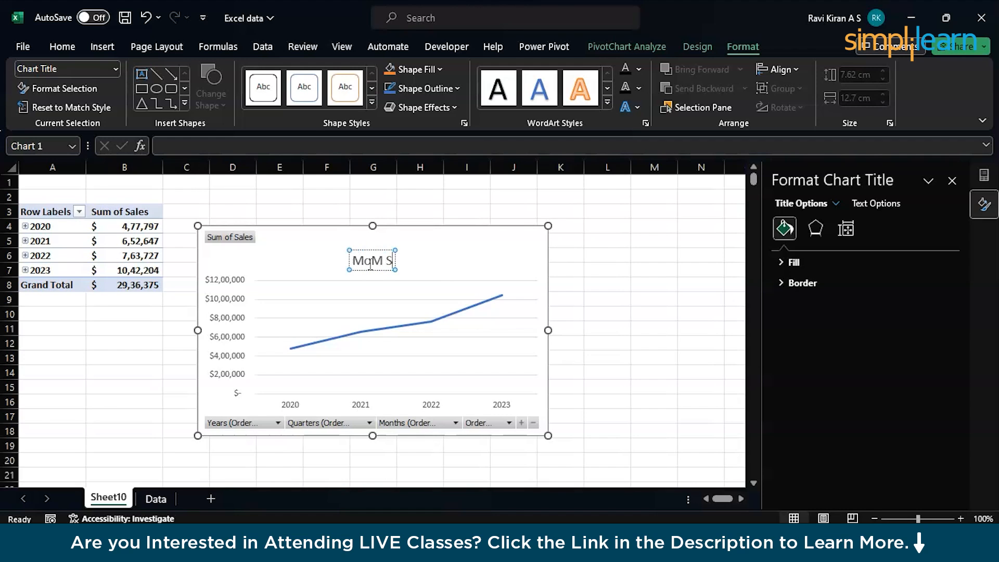
{"action": "type", "text": "ales Report"}
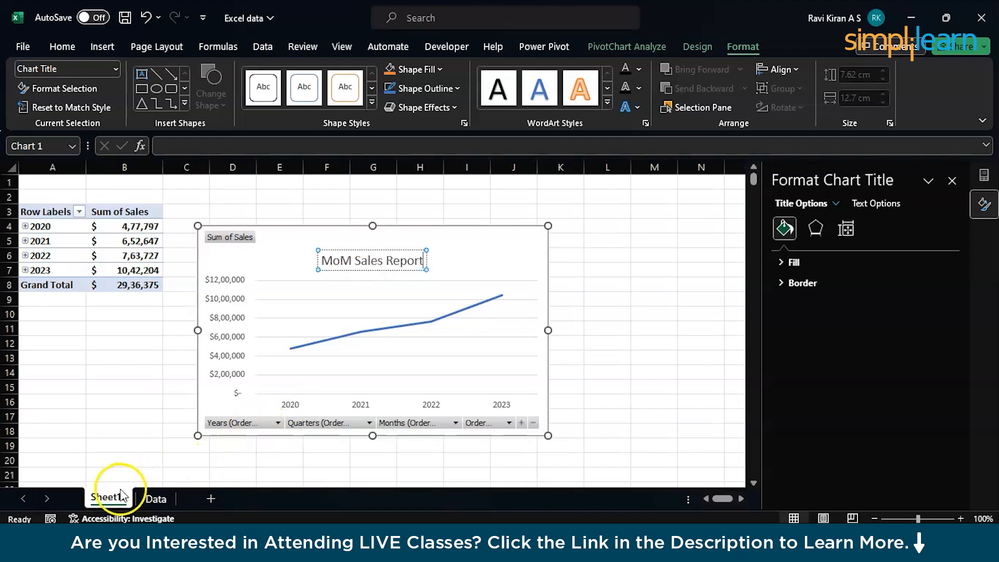
Step: Rename the Sheet10 worksheet to "MoM Sales Report"
{"action": "double_click", "coordinate": [108, 497]}
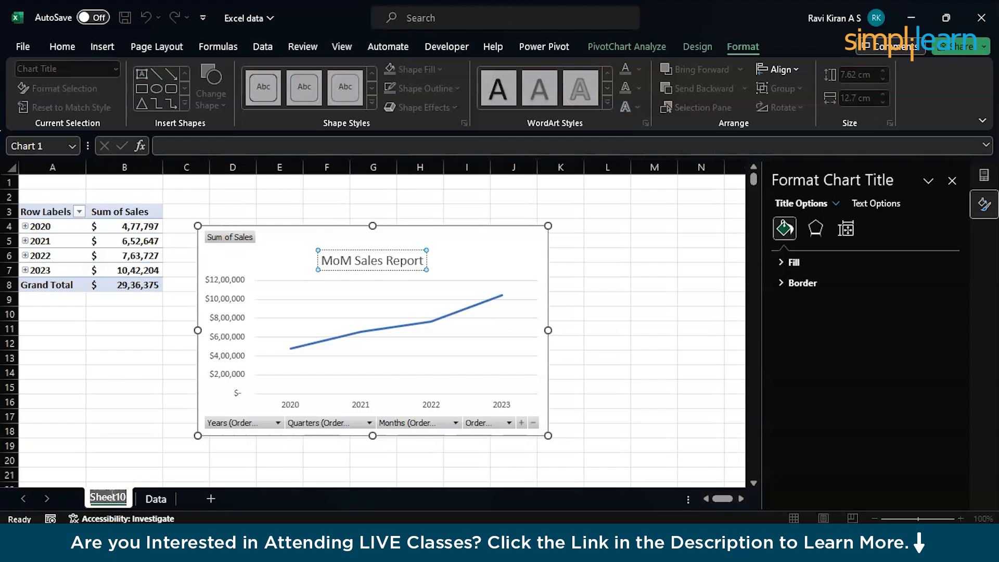
{"action": "type", "text": "MoM Sha"}
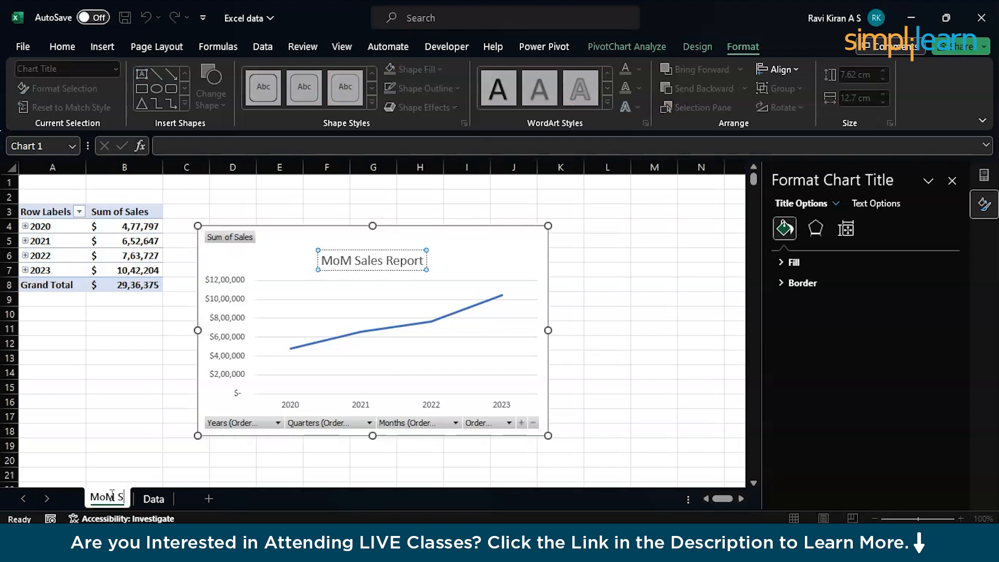
{"action": "key", "text": "BackSpace"}
{"action": "key", "text": "BackSpace"}
{"action": "type", "text": "ale"}
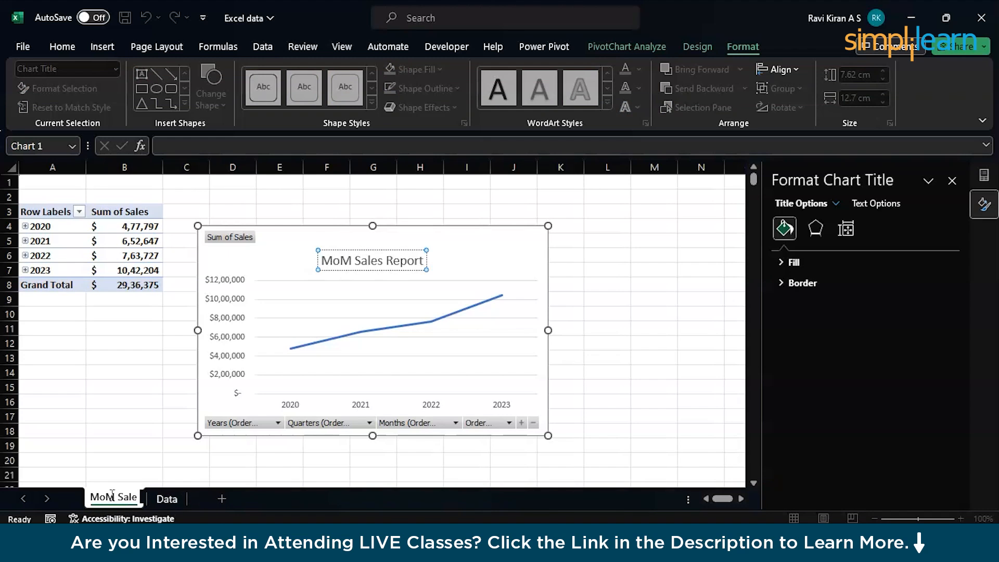
{"action": "type", "text": "s Report"}
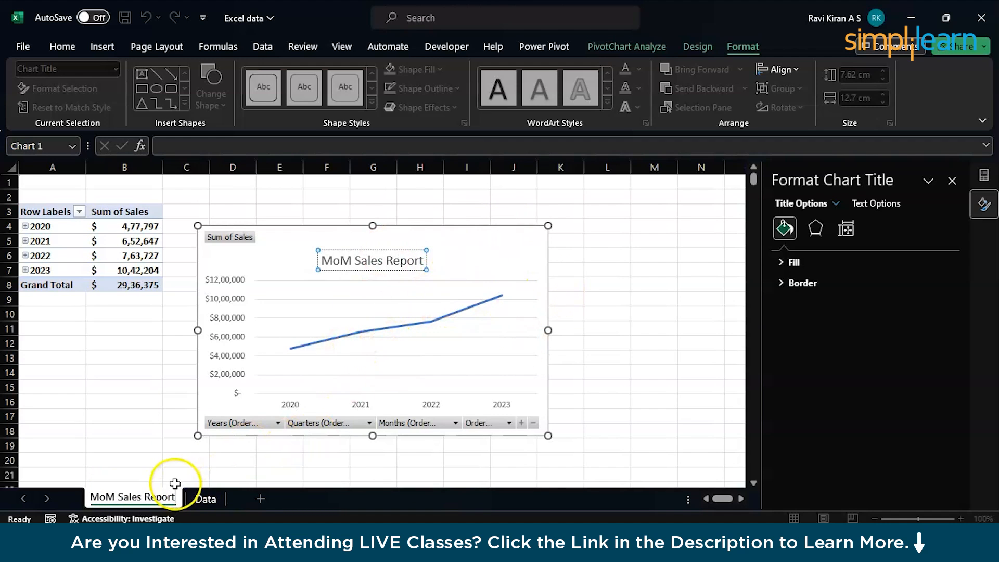
Step: Duplicate the MoM Sales Report worksheet and rename the copy "Country-wise Sales" after checking the list of required reports in ChatGPT
{"action": "left_click", "coordinate": [314, 497]}
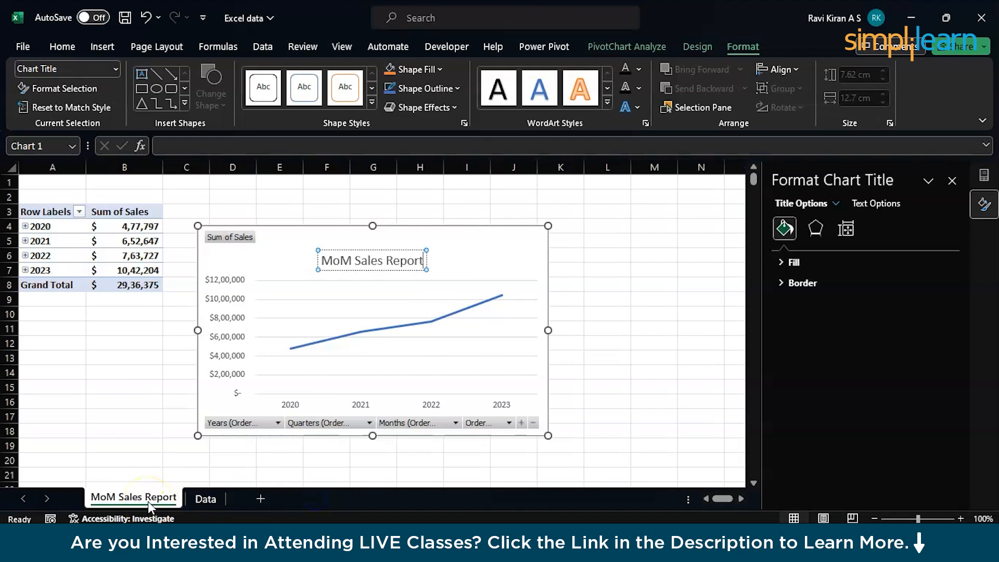
{"action": "left_click_drag", "start_coordinate": [148, 501], "coordinate": [216, 497]}
{"action": "double_click", "coordinate": [223, 500]}
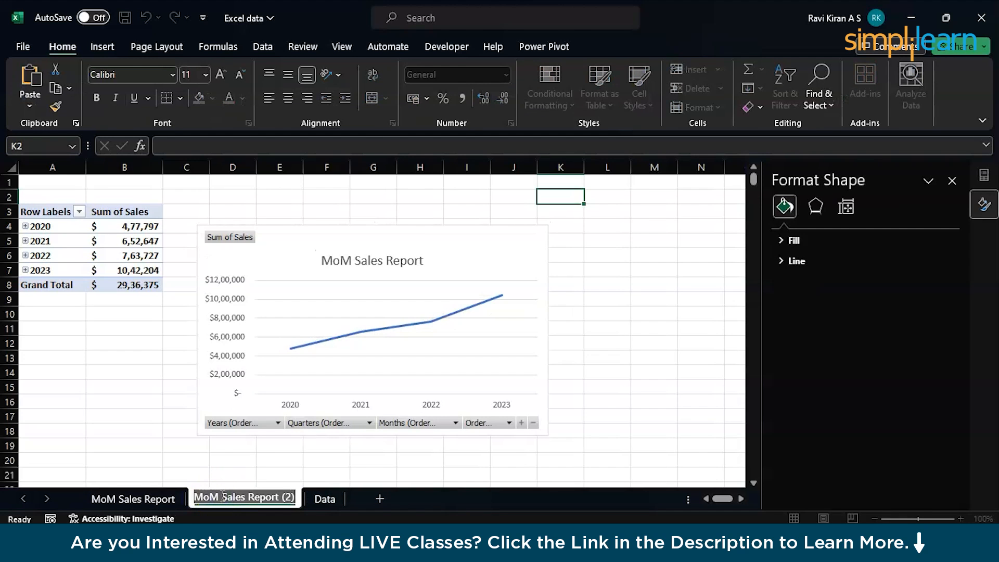
{"action": "key", "text": "alt+Tab"}
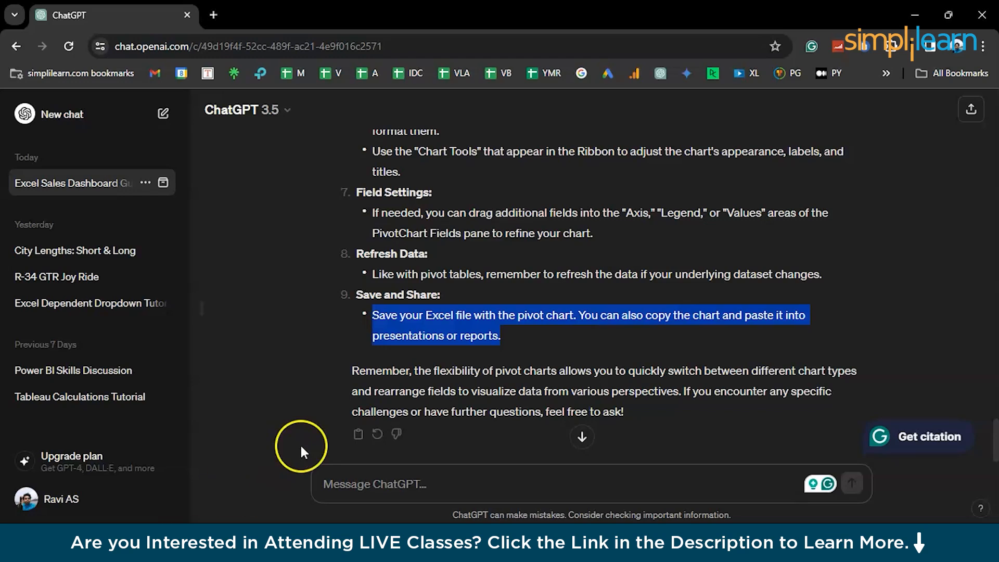
{"action": "scroll", "coordinate": [408, 230], "scroll_direction": "up", "scroll_amount": 10}
{"action": "scroll", "coordinate": [408, 230], "scroll_direction": "up", "scroll_amount": 10}
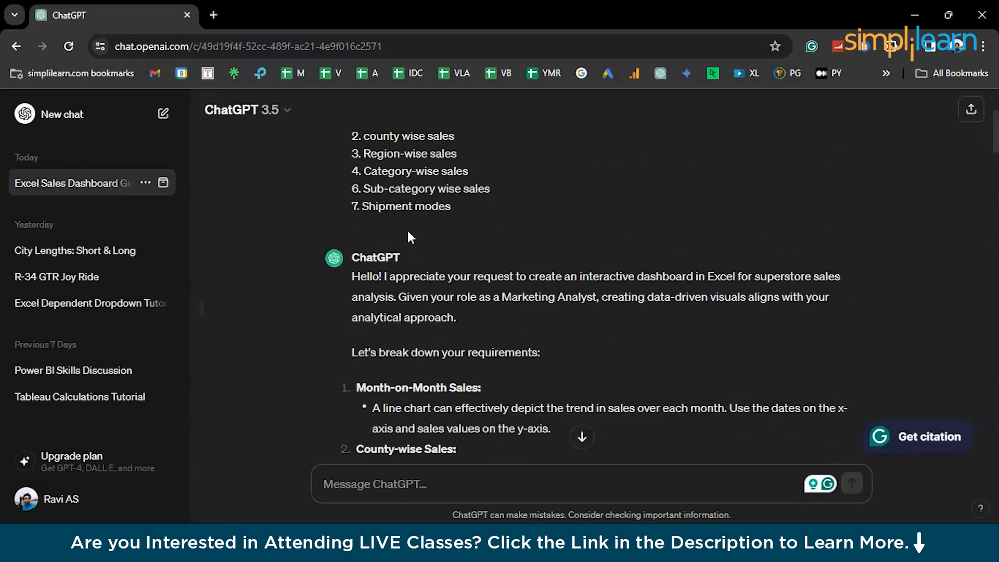
{"action": "key", "text": "alt+Tab"}
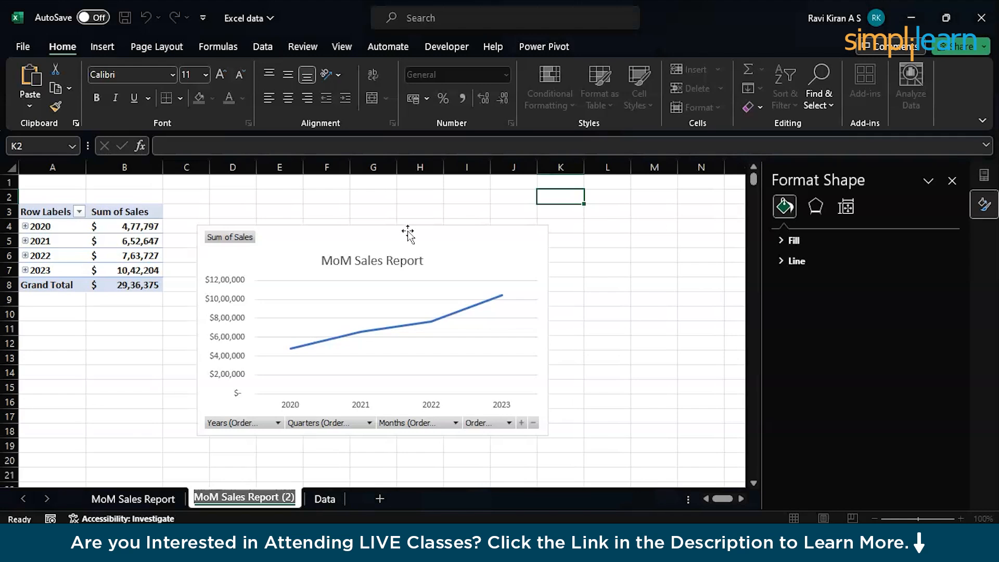
{"action": "type", "text": "Country-wise Sales"}
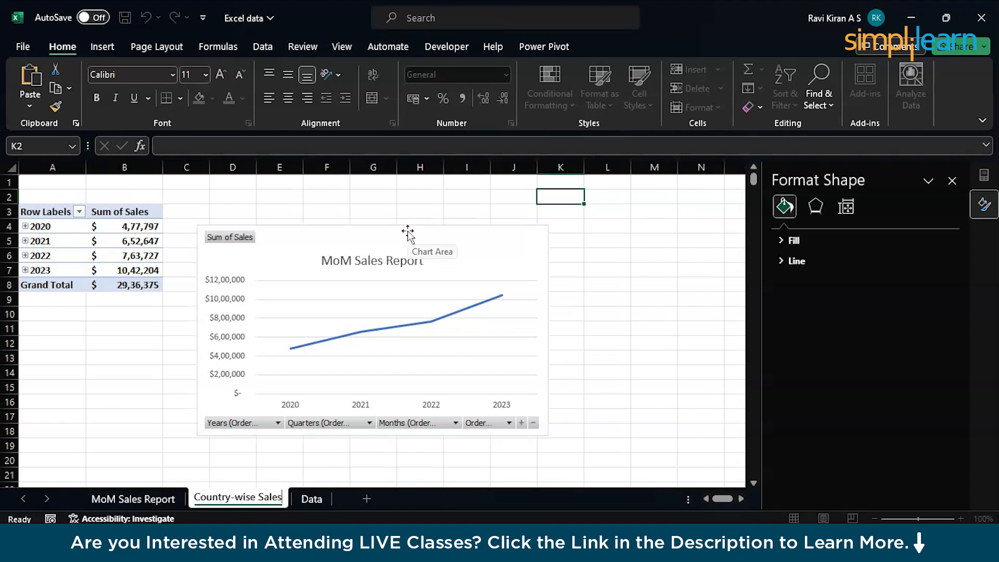
Step: Delete the copied line chart from the Country-wise Sales sheet and remove Years (Order Date) from the PivotTable rows
{"action": "left_click", "coordinate": [443, 258]}
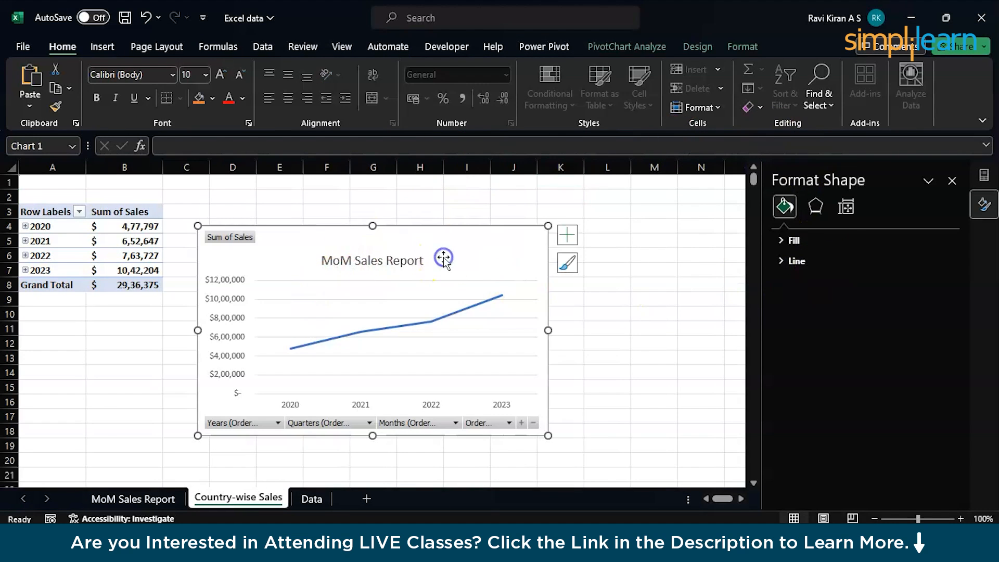
{"action": "key", "text": "Delete"}
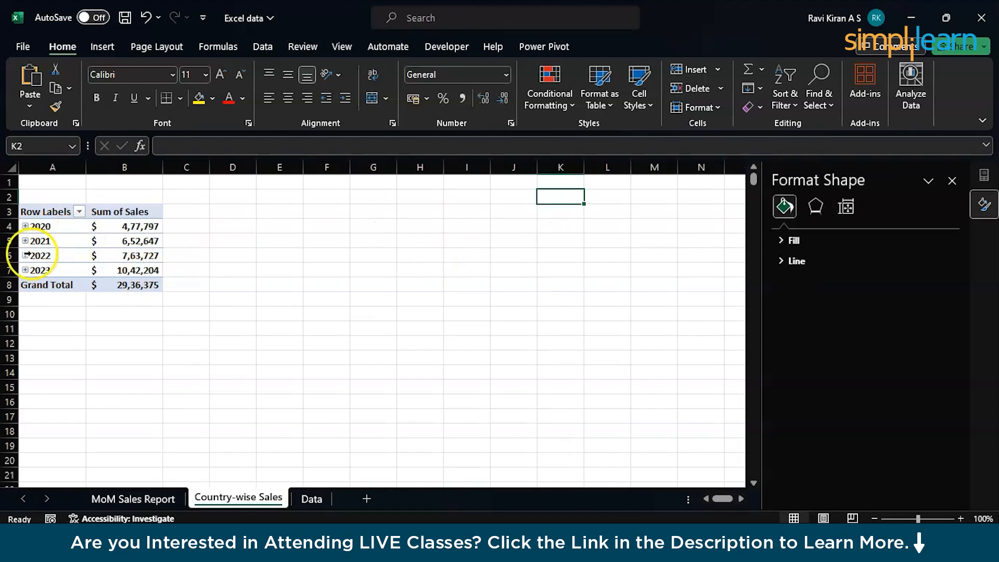
{"action": "left_click", "coordinate": [27, 254]}
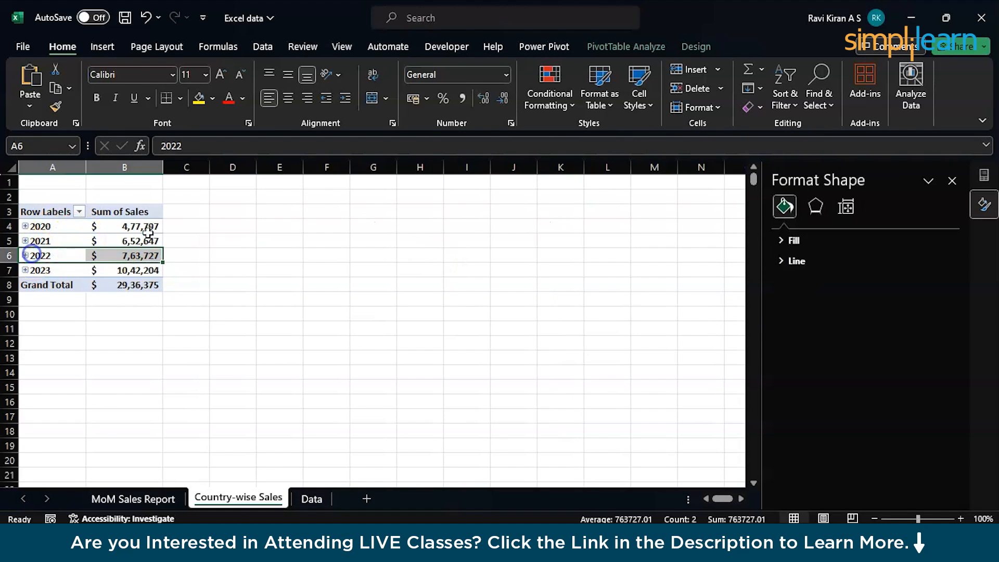
{"action": "left_click", "coordinate": [948, 184]}
{"action": "left_click_drag", "start_coordinate": [810, 293], "coordinate": [761, 291]}
{"action": "left_click", "coordinate": [761, 292]}
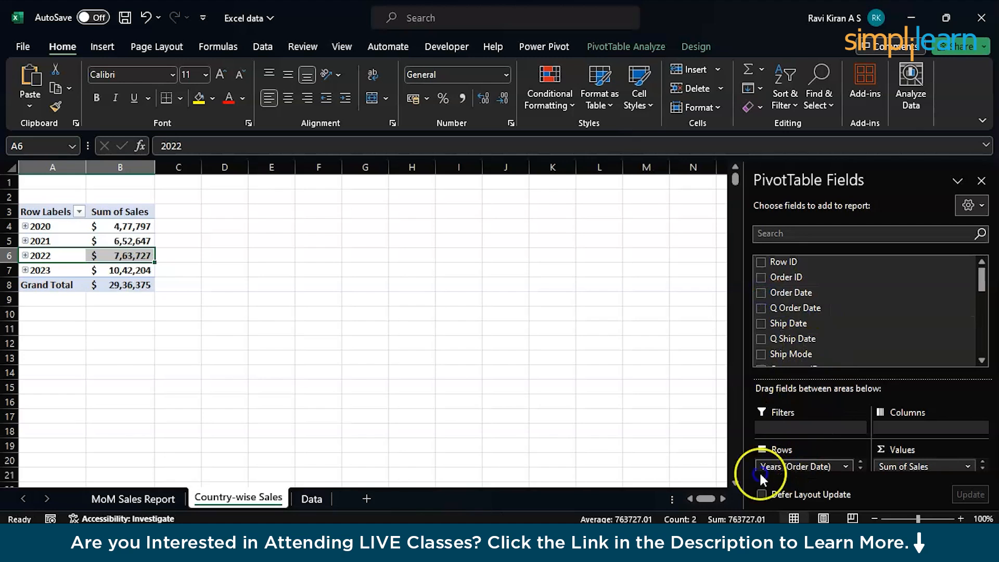
{"action": "left_click_drag", "start_coordinate": [799, 464], "coordinate": [700, 468]}
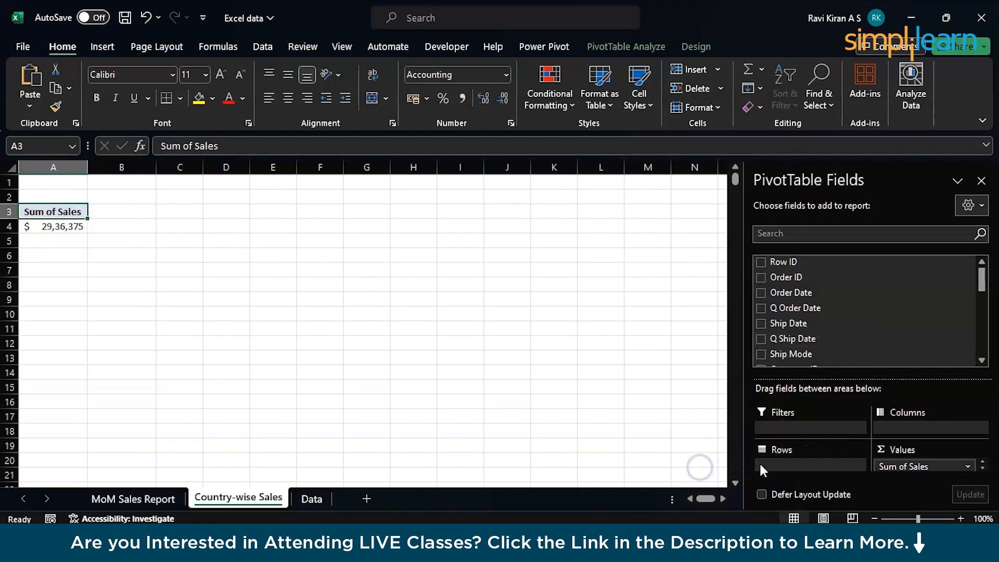
Step: Add the Country field to the rows of the Sum of Sales PivotTable
{"action": "scroll", "coordinate": [797, 330], "scroll_direction": "down", "scroll_amount": 3}
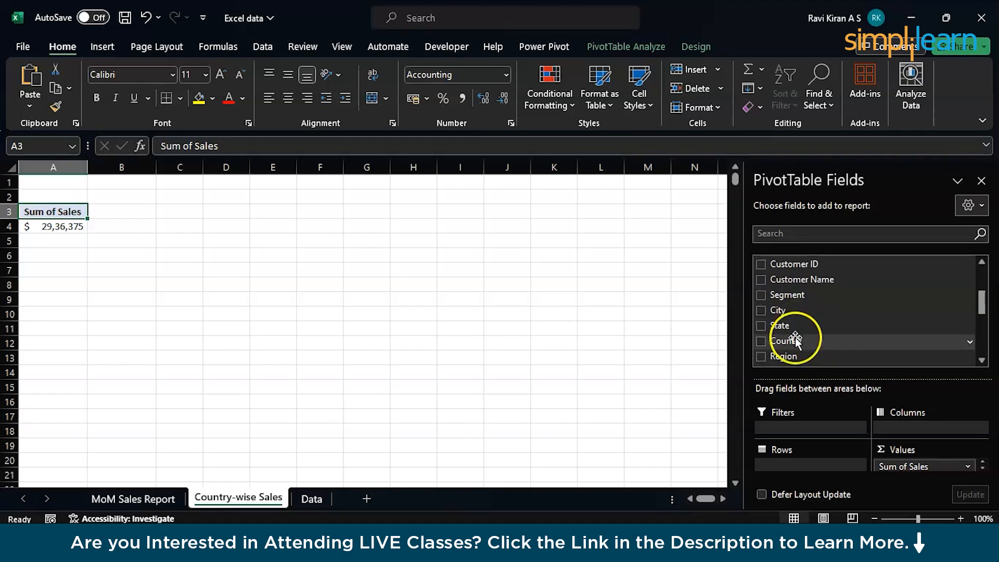
{"action": "left_click", "coordinate": [786, 343]}
{"action": "left_click_drag", "start_coordinate": [786, 346], "coordinate": [809, 464]}
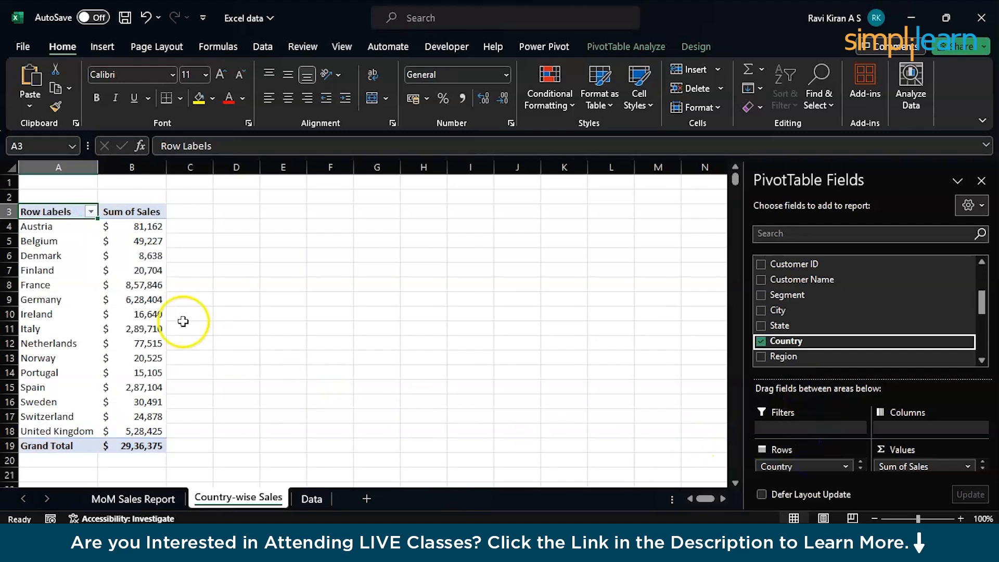
Step: Insert a Clustered Column PivotChart based on the whole country sales PivotTable
{"action": "left_click", "coordinate": [69, 287]}
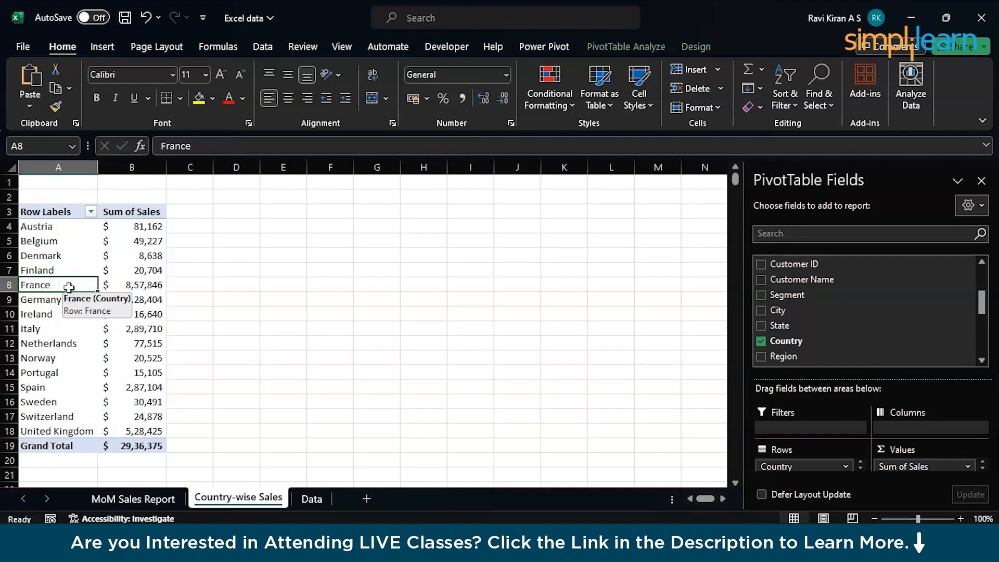
{"action": "key", "text": "ctrl+a"}
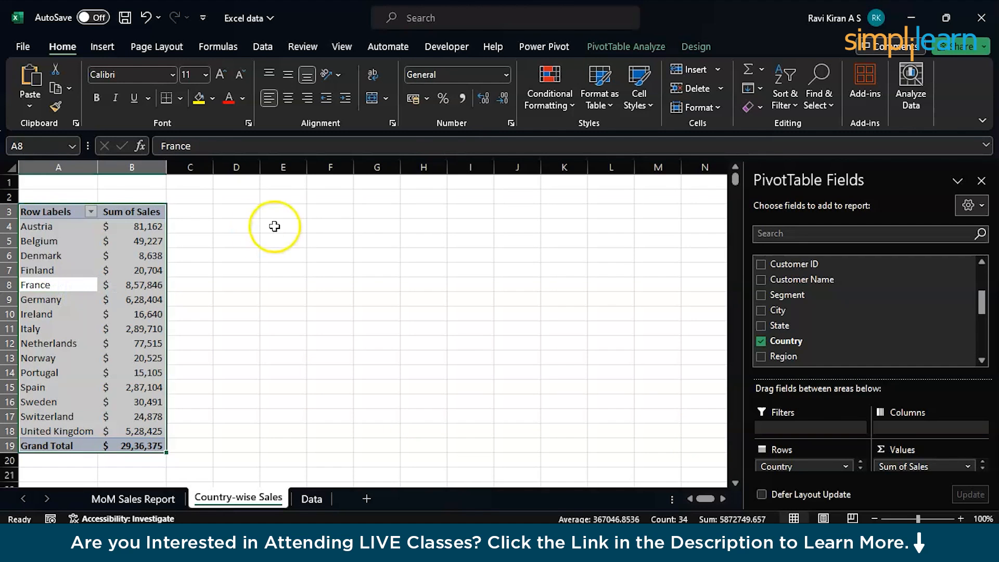
{"action": "left_click", "coordinate": [606, 40]}
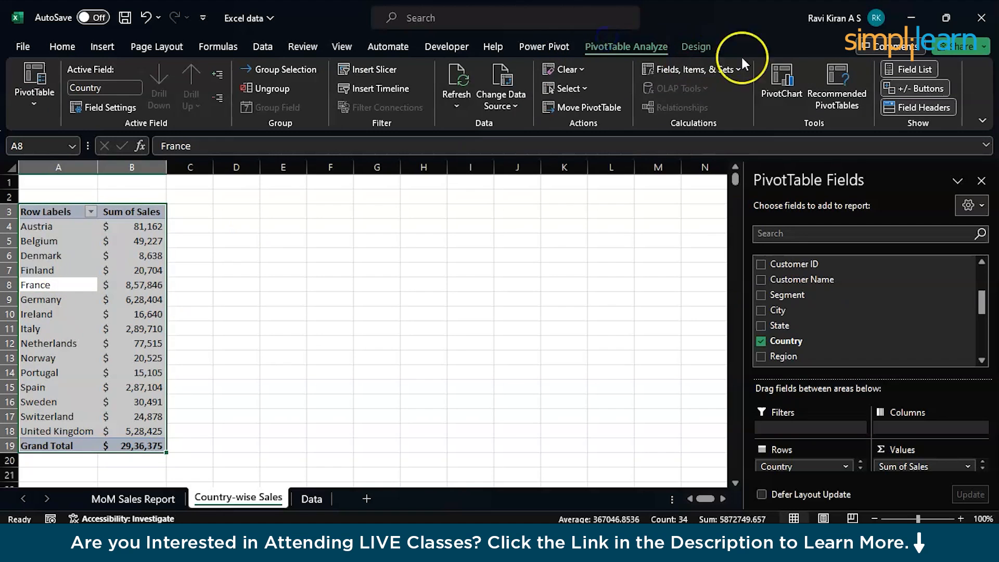
{"action": "left_click", "coordinate": [792, 80]}
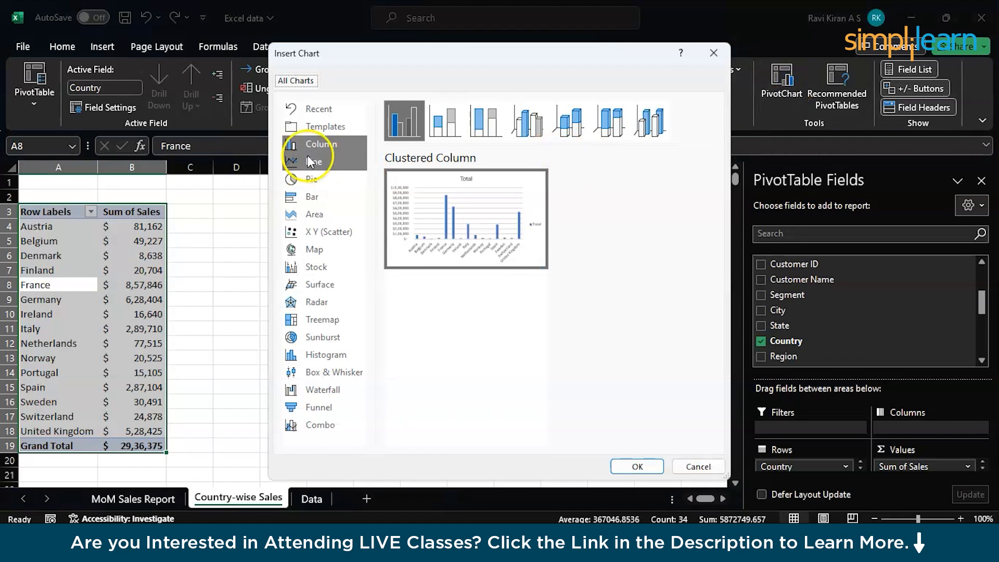
{"action": "left_click", "coordinate": [639, 469]}
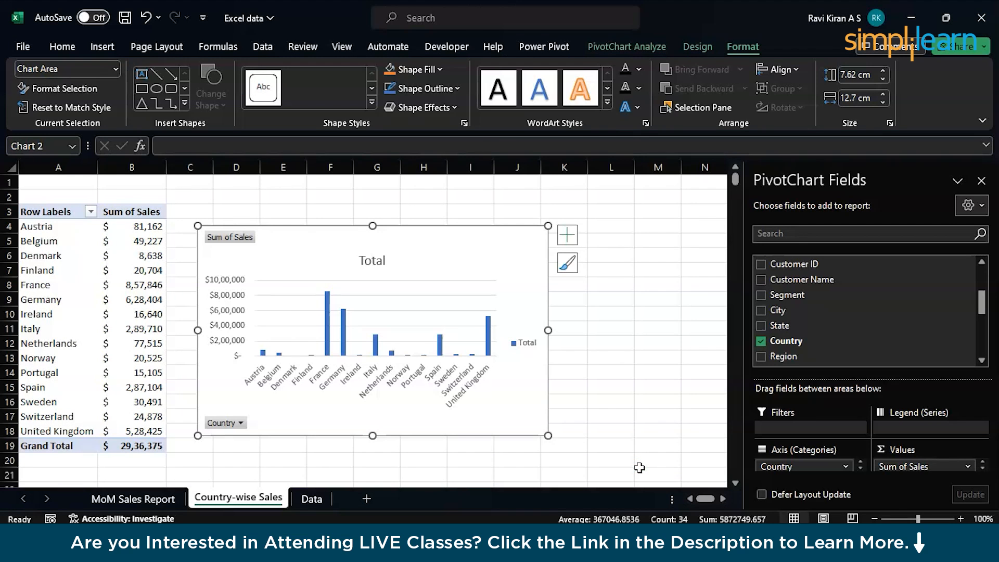
Step: Remove the legend from the country column PivotChart
{"action": "double_click", "coordinate": [375, 255]}
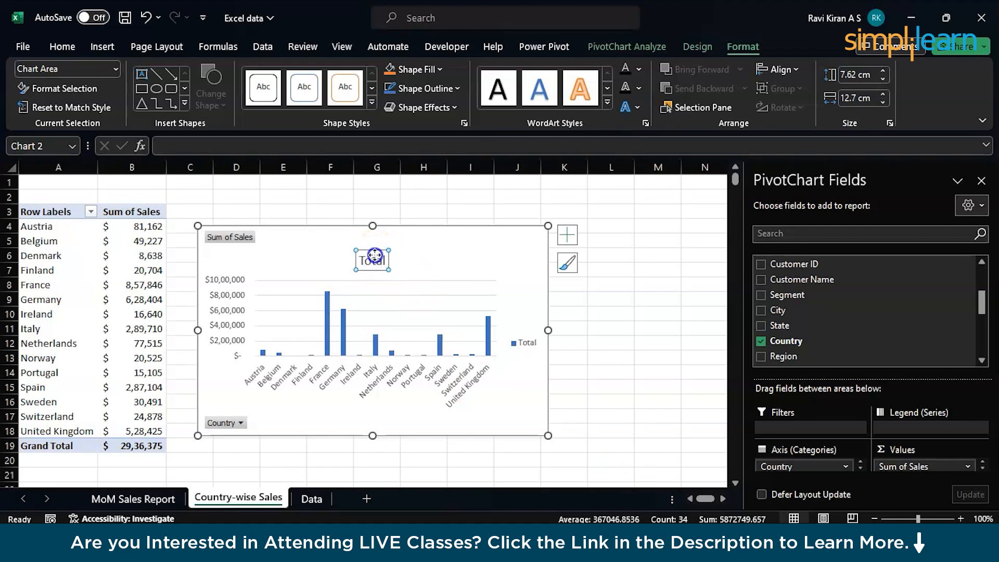
{"action": "left_click", "coordinate": [573, 242]}
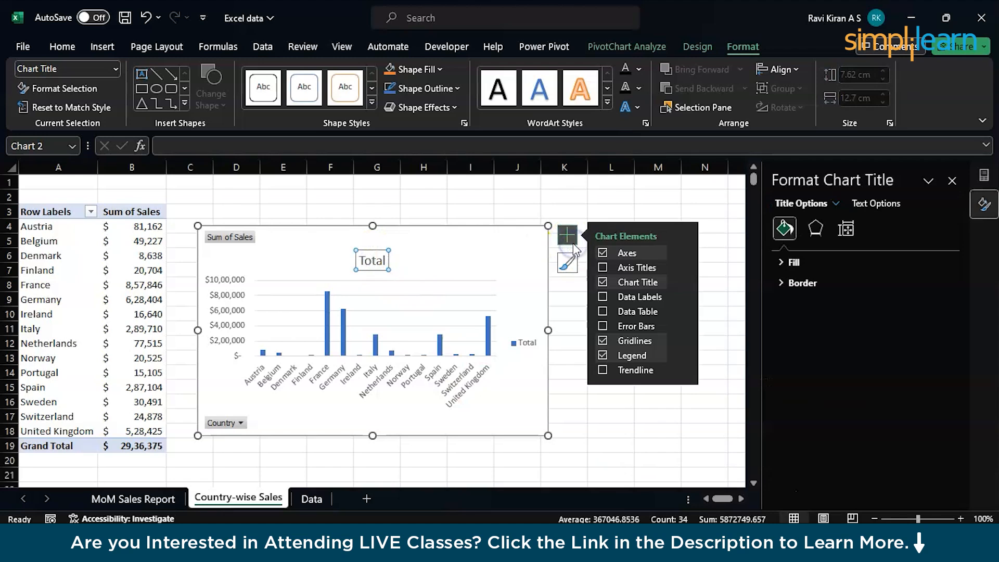
{"action": "left_click", "coordinate": [604, 354]}
Step: Change the column chart's title to "Country-wise Sales"
{"action": "double_click", "coordinate": [368, 259]}
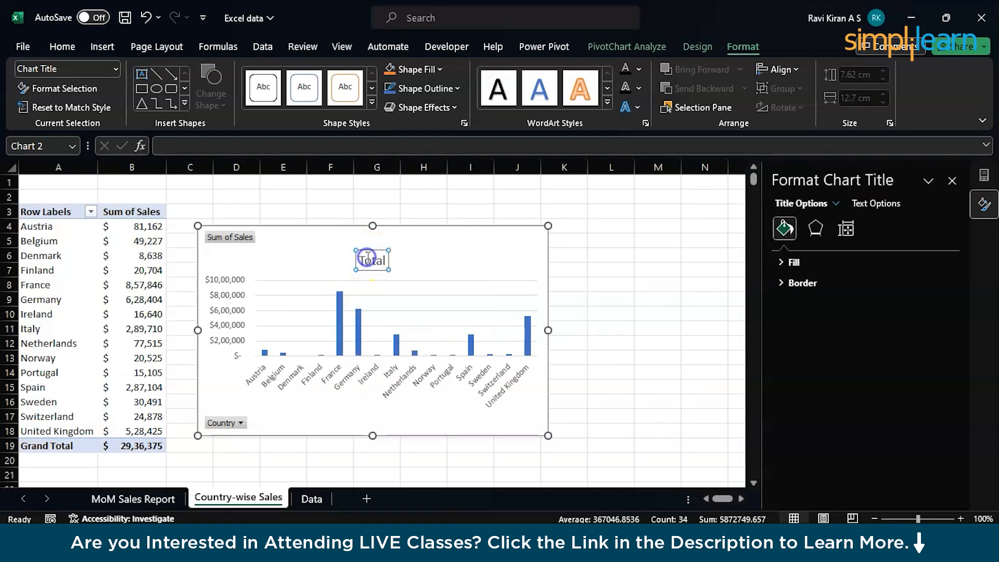
{"action": "type", "text": "Country"}
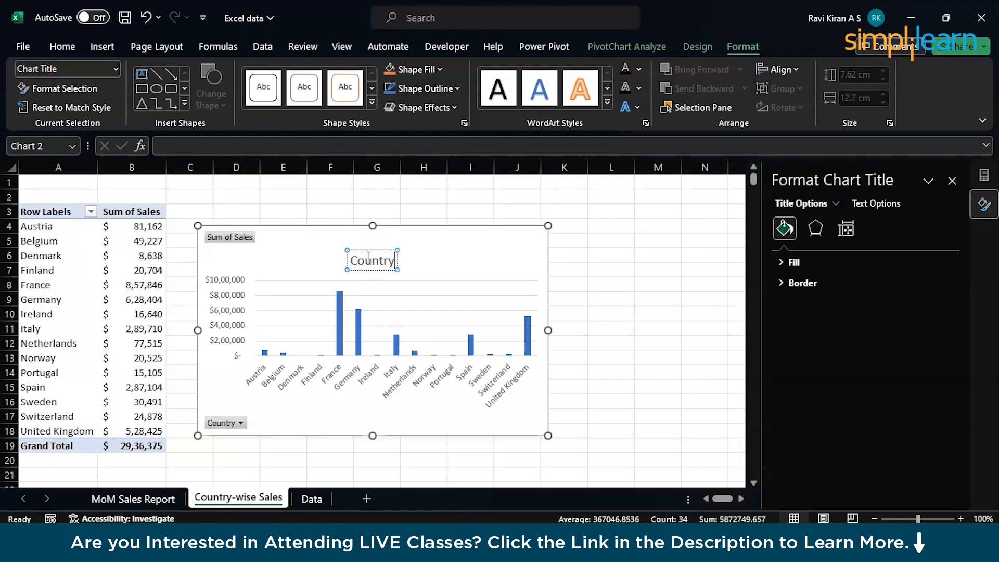
{"action": "type", "text": "-wia"}
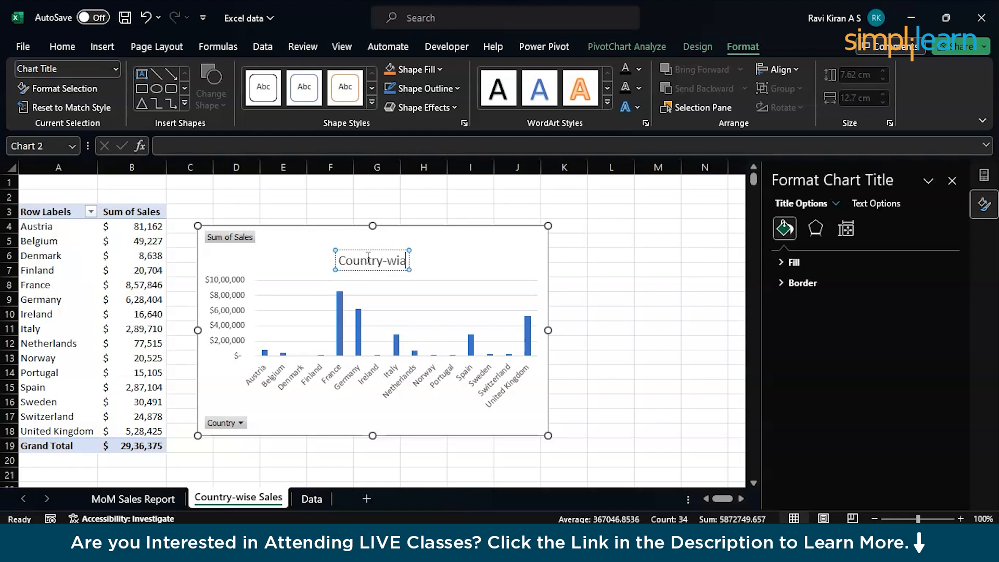
{"action": "key", "text": "BackSpace"}
{"action": "type", "text": "se Sales"}
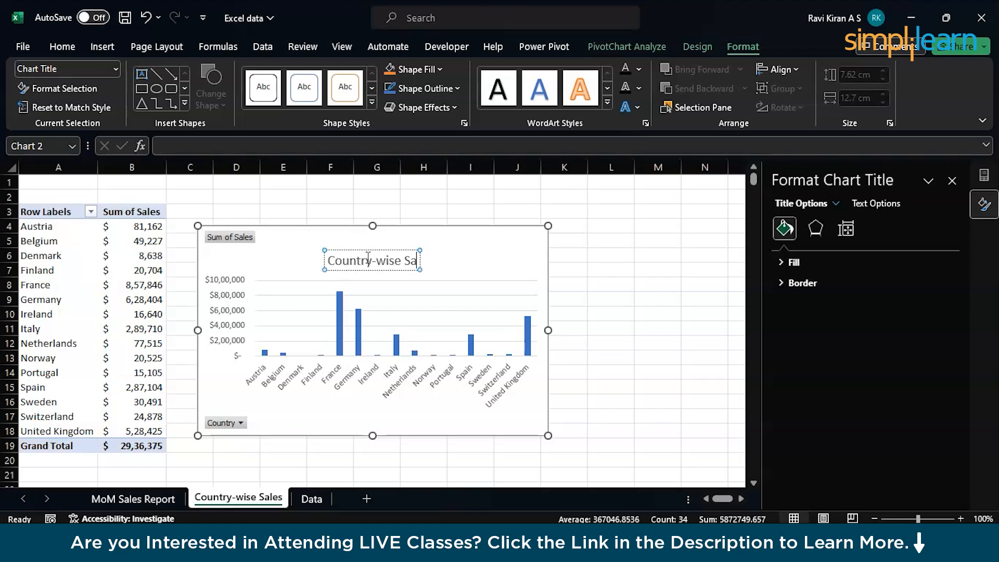
{"action": "left_click", "coordinate": [567, 268]}
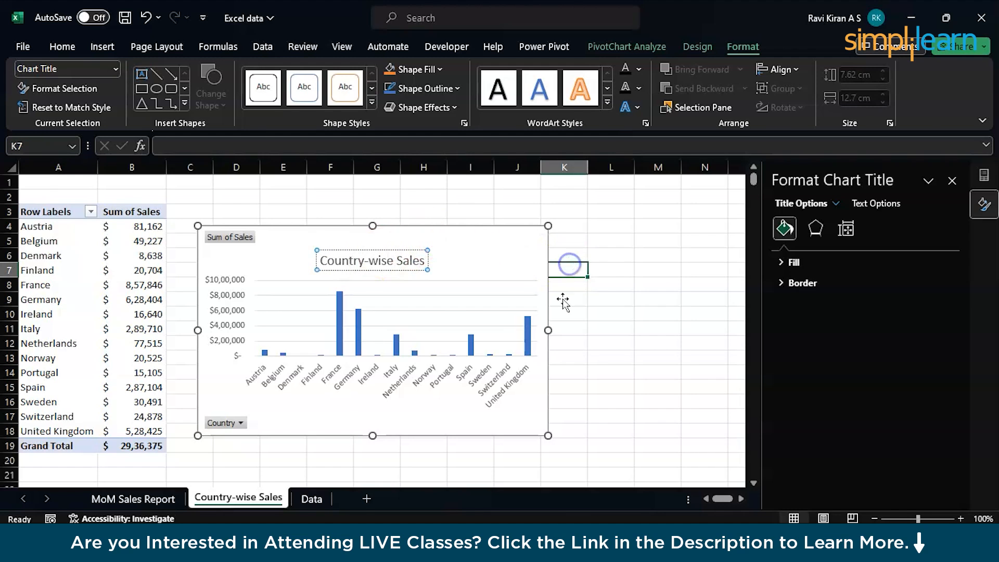
Step: Duplicate the Country-wise Sales worksheet in front of the Data sheet and open the copy's name for editing
{"action": "left_click", "coordinate": [260, 498]}
{"action": "left_click_drag", "start_coordinate": [300, 489], "coordinate": [301, 492]}
{"action": "double_click", "coordinate": [326, 495]}
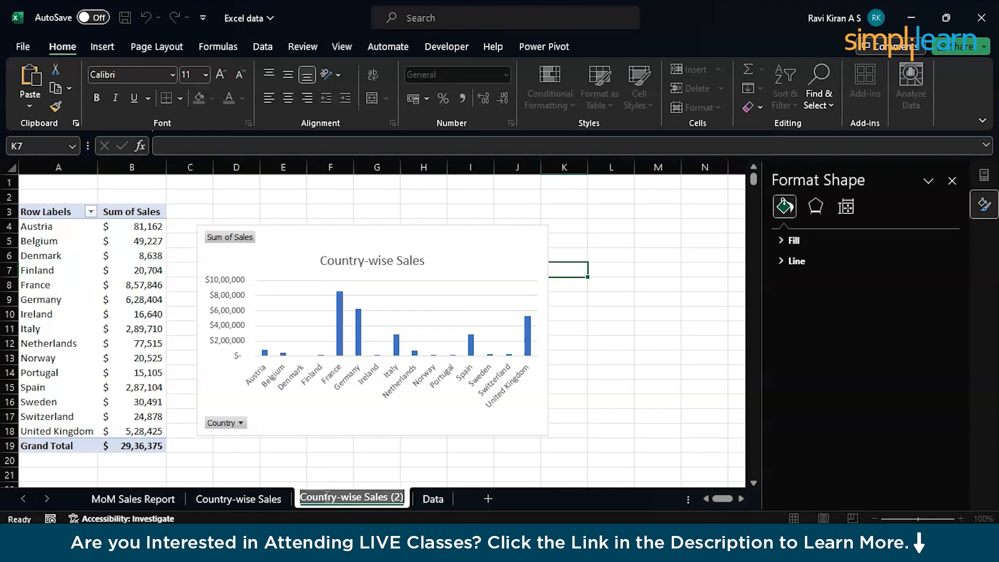
Step: Rename the copied country sheet as Category-wise Sales and close the shape formatting options
{"action": "type", "text": "Cate"}
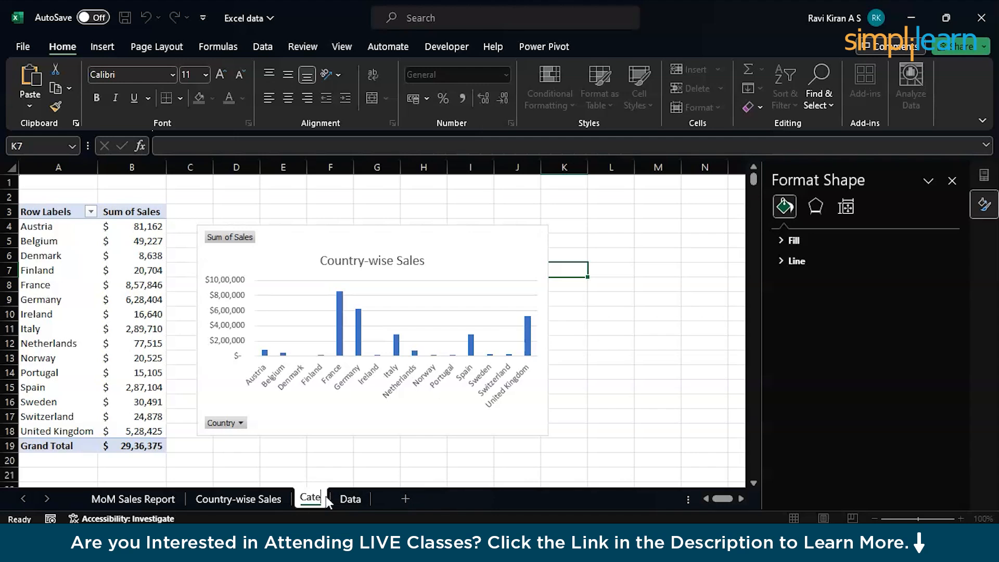
{"action": "type", "text": "gory-wise Sales"}
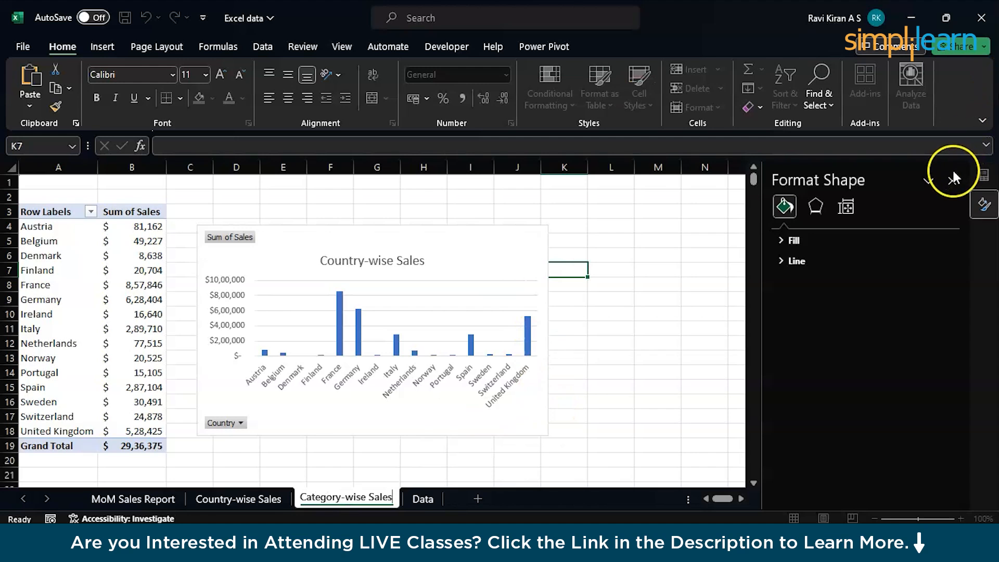
{"action": "left_click", "coordinate": [953, 179]}
{"action": "key", "text": "Return"}
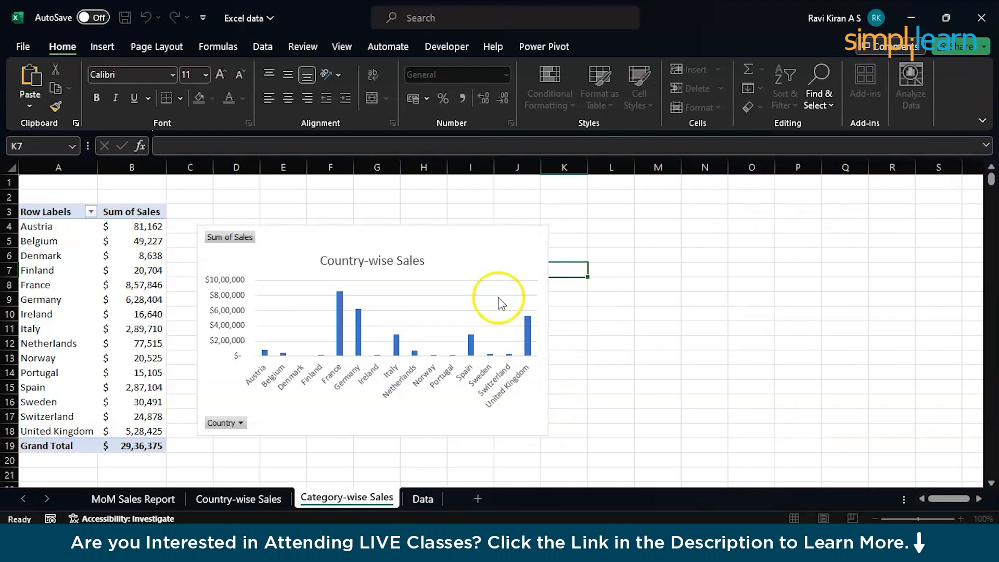
Step: Delete the Country-wise Sales chart from the copied sheet and replace Country with Segment in the pivot table's rows
{"action": "left_click", "coordinate": [499, 301]}
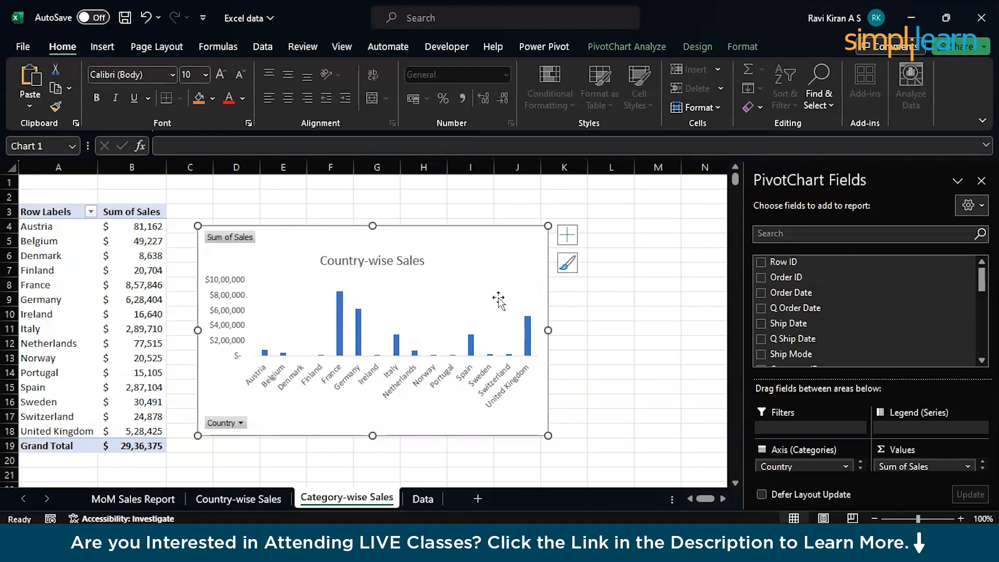
{"action": "key", "text": "Delete"}
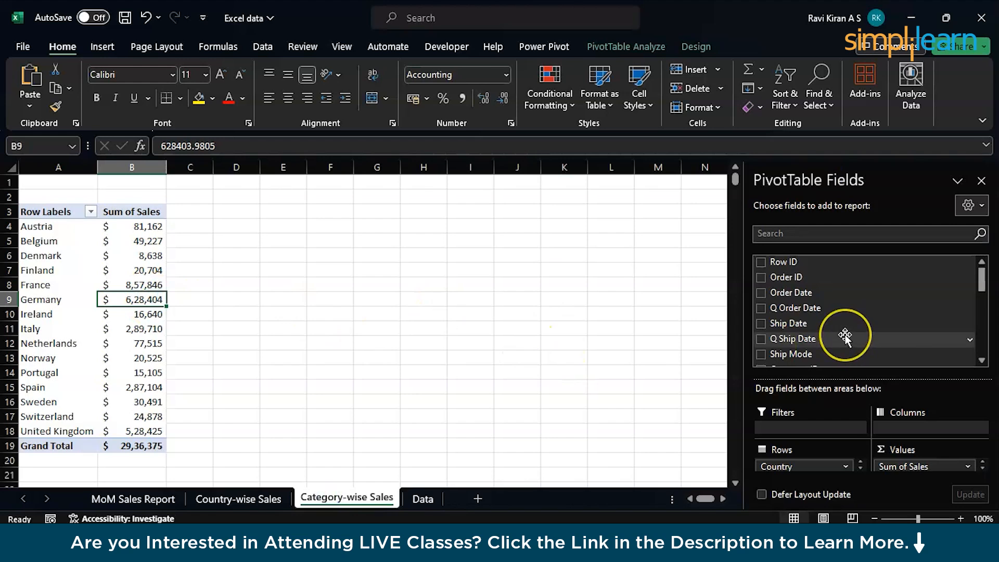
{"action": "scroll", "coordinate": [844, 337], "scroll_direction": "down", "scroll_amount": 3}
{"action": "left_click_drag", "start_coordinate": [773, 325], "coordinate": [653, 466]}
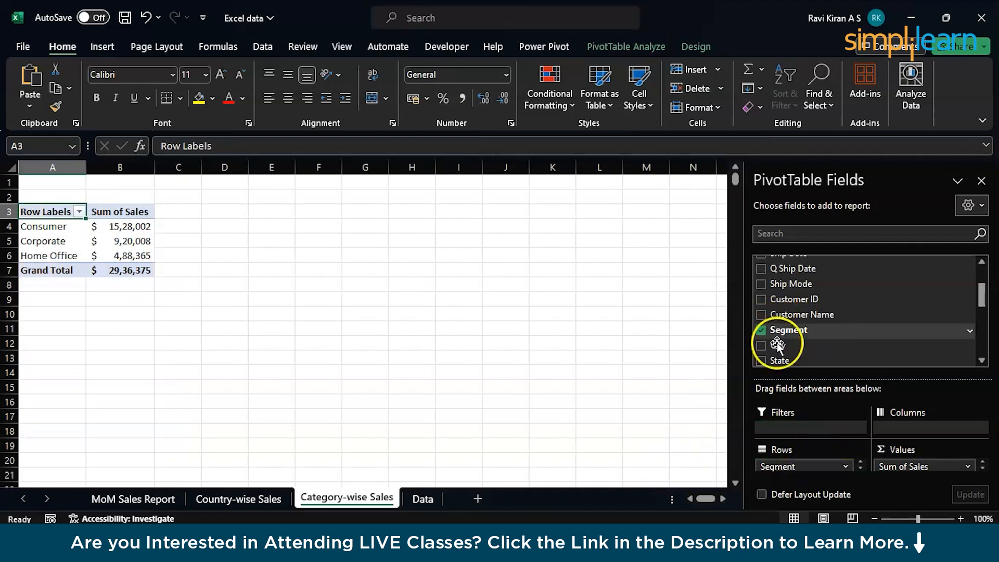
Step: Insert a Clustered Bar pivot chart from the whole segment sales pivot table
{"action": "left_click", "coordinate": [134, 228]}
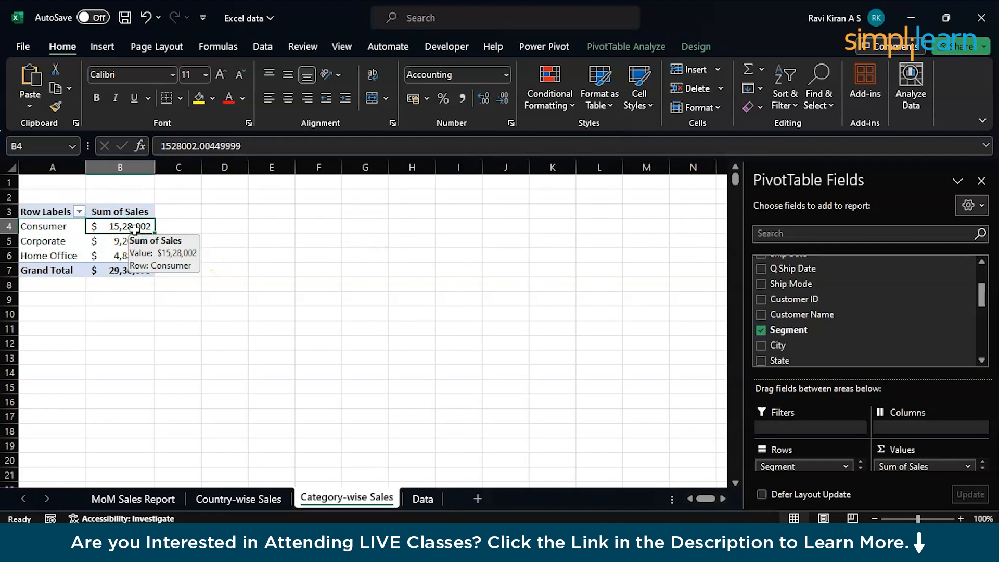
{"action": "key", "text": "ctrl+a"}
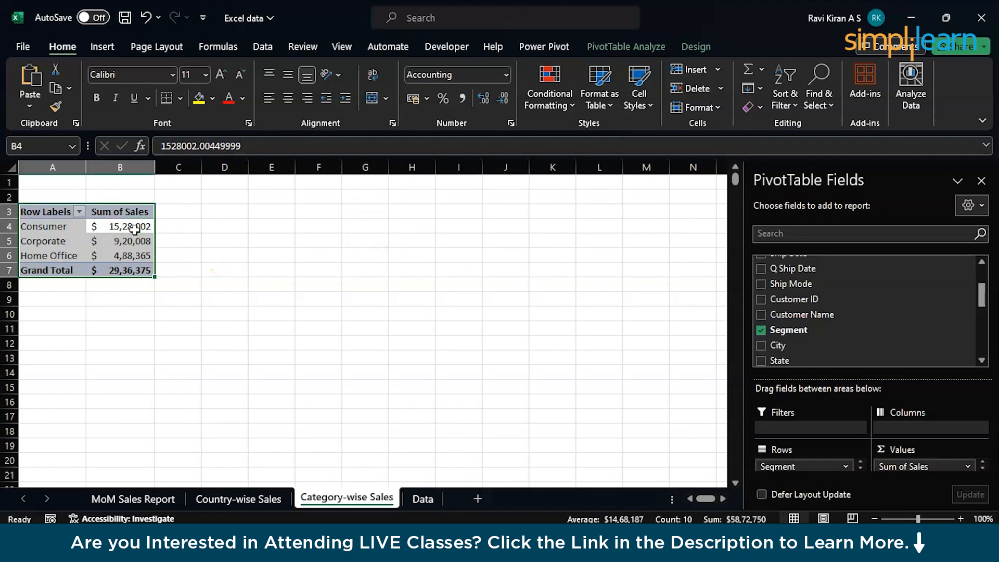
{"action": "left_click", "coordinate": [594, 48]}
{"action": "left_click", "coordinate": [775, 74]}
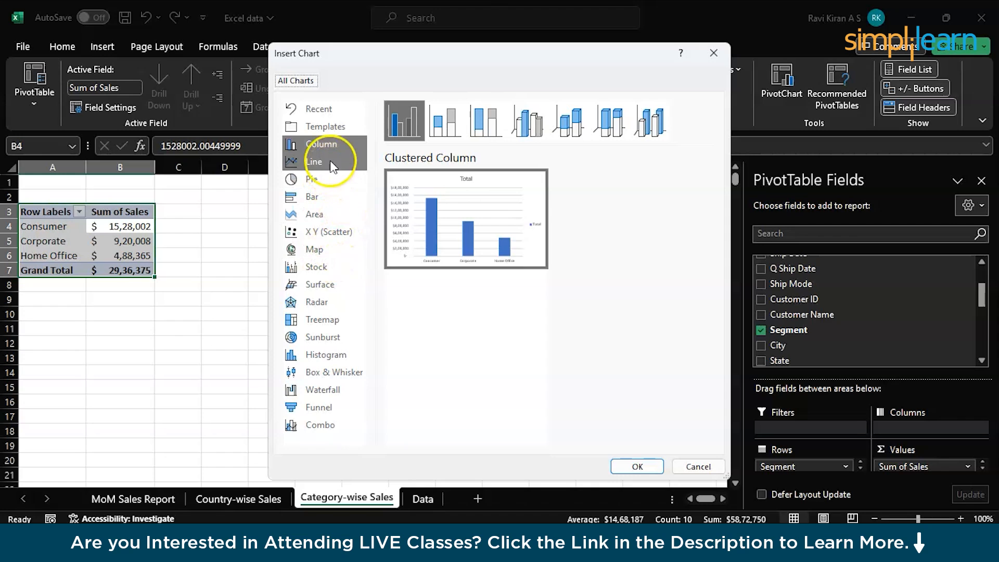
{"action": "left_click", "coordinate": [319, 409]}
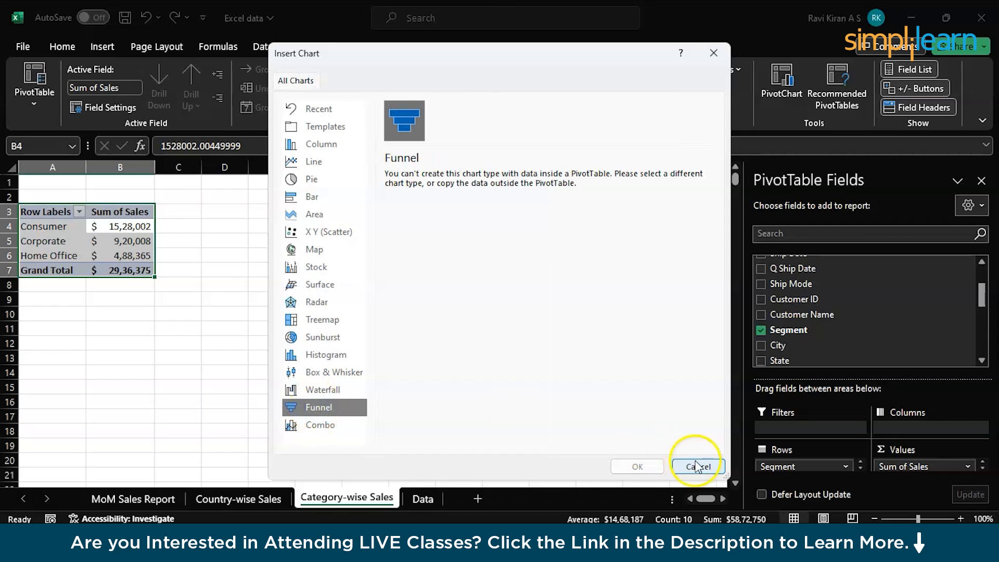
{"action": "left_click", "coordinate": [314, 356]}
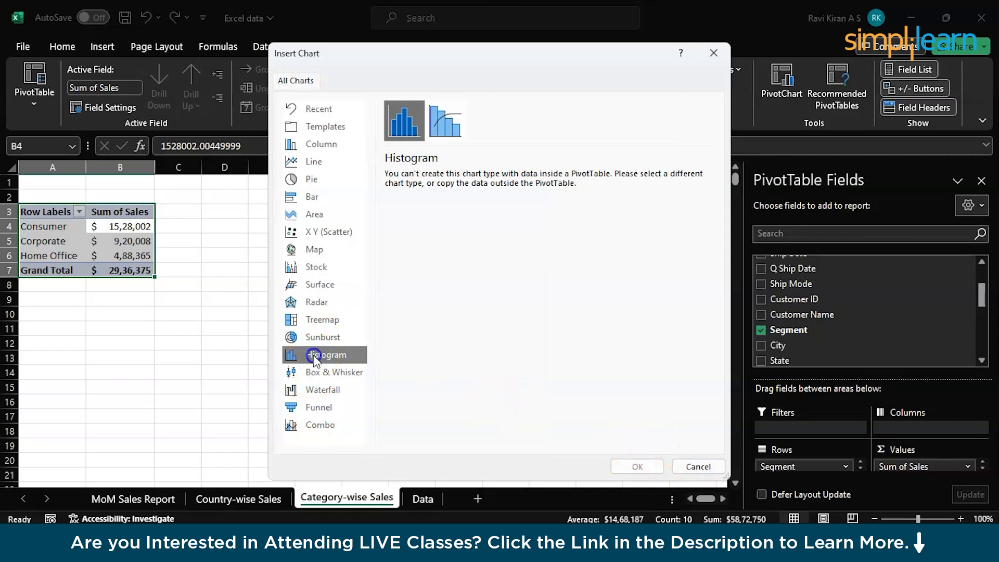
{"action": "left_click", "coordinate": [314, 197]}
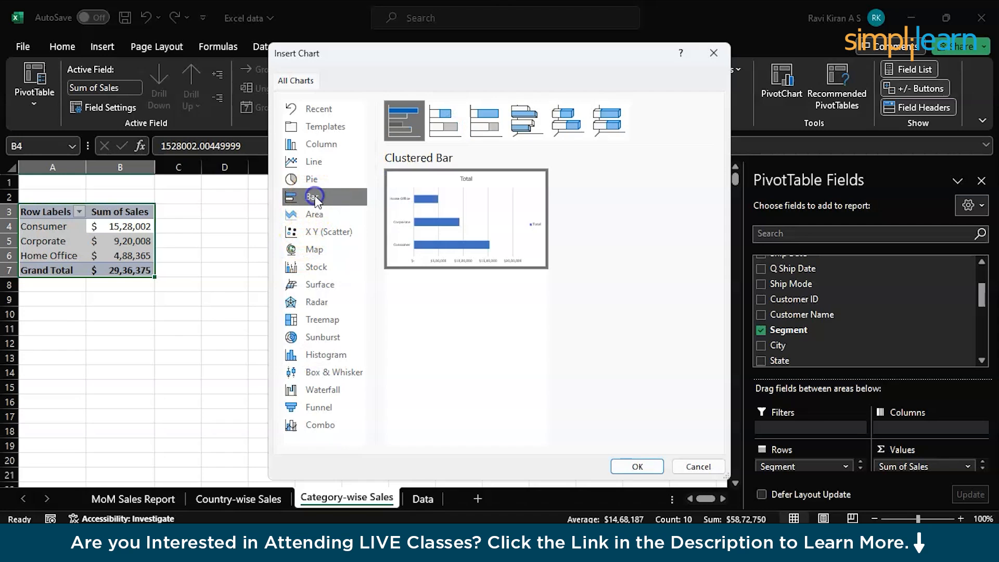
{"action": "left_click", "coordinate": [635, 465]}
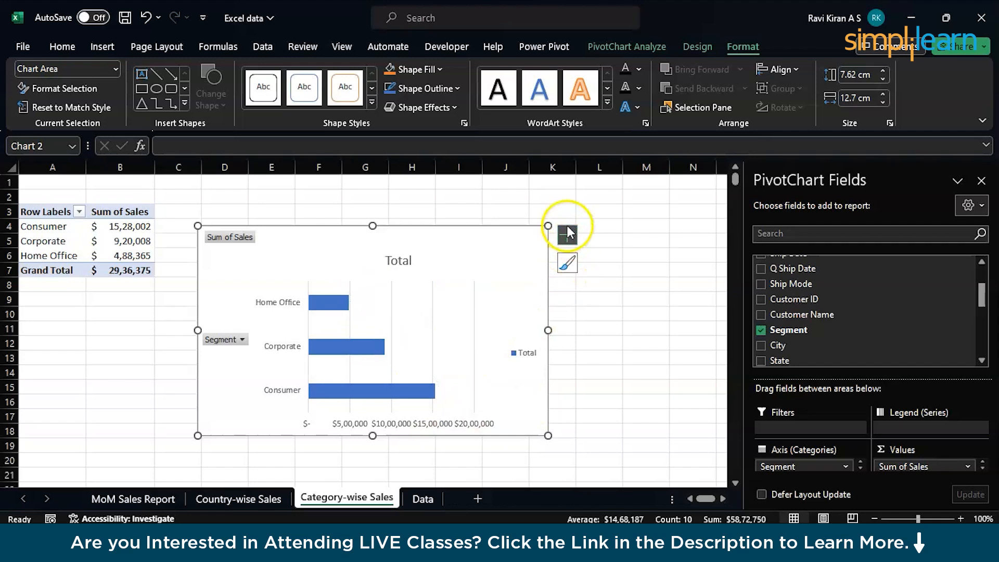
Step: Remove the bar chart's legend and change its title to Segment-wise Sales
{"action": "left_click", "coordinate": [567, 231]}
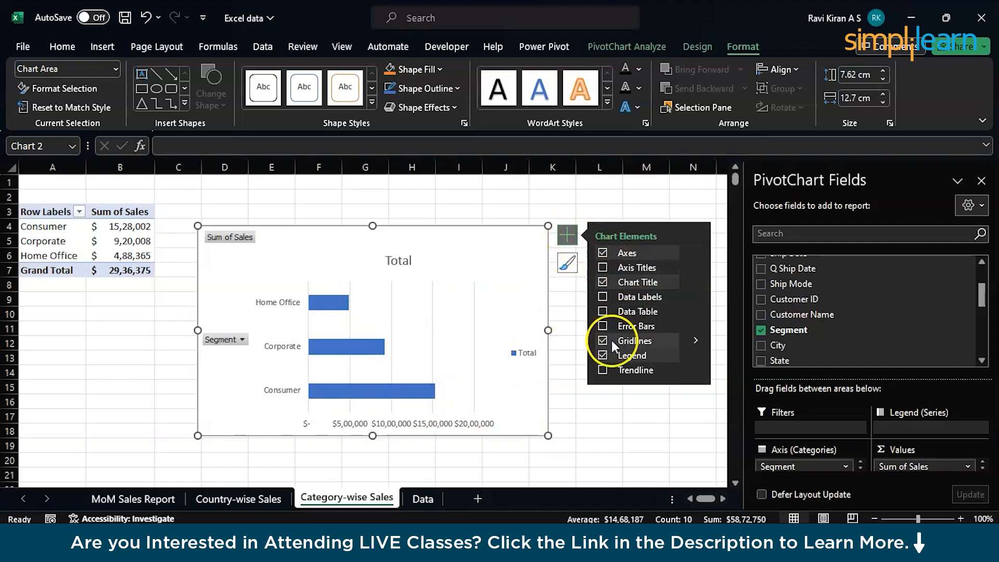
{"action": "left_click", "coordinate": [603, 355]}
{"action": "left_click", "coordinate": [388, 259]}
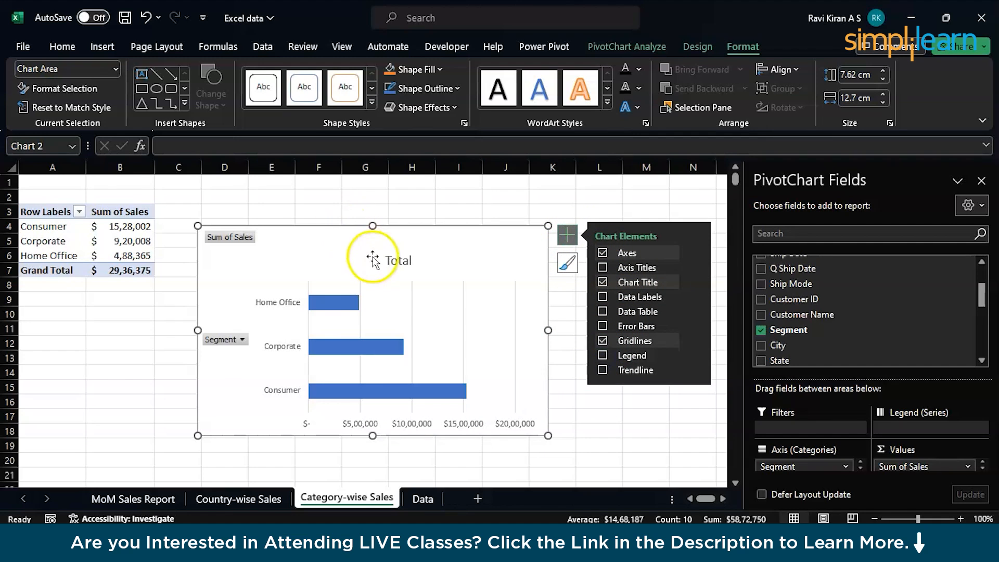
{"action": "double_click", "coordinate": [395, 258]}
{"action": "double_click", "coordinate": [400, 258]}
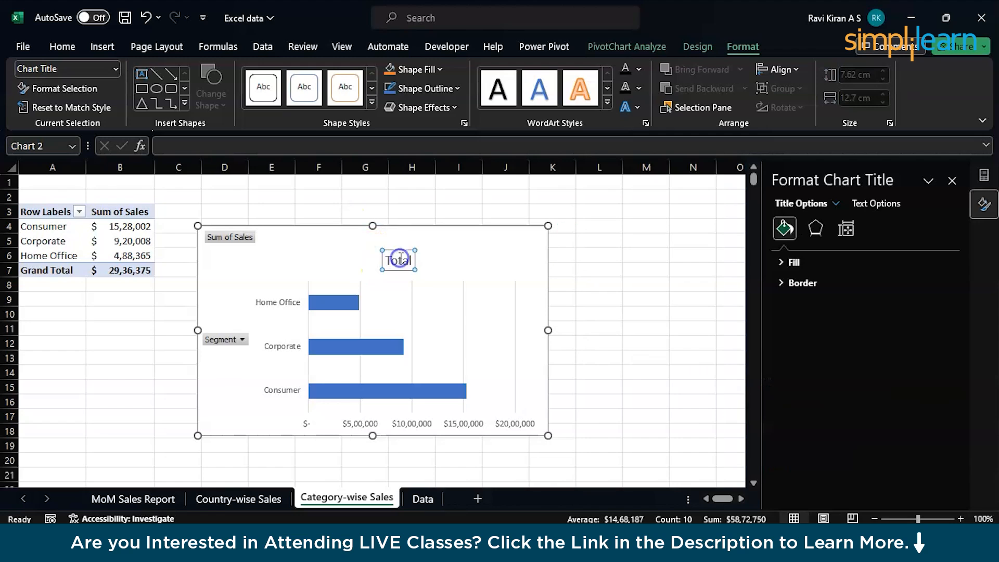
{"action": "type", "text": "Ca"}
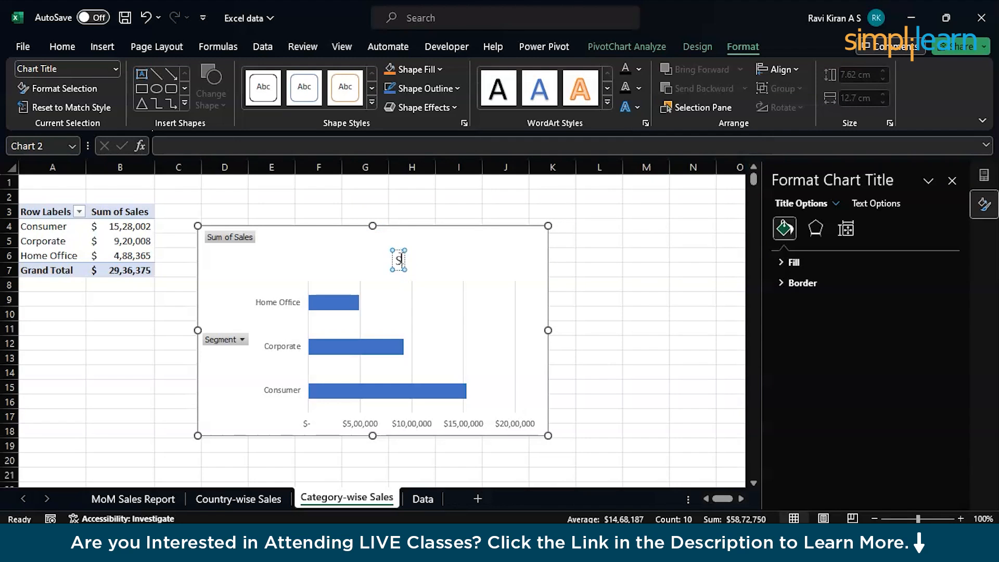
{"action": "type", "text": "gment-wise Sales"}
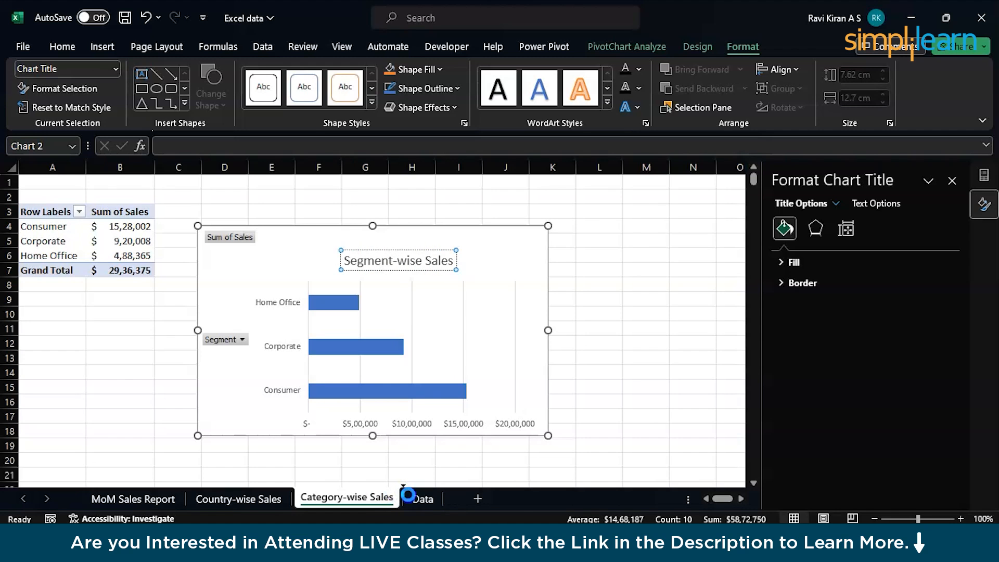
Step: Duplicate the Category-wise Sales sheet and rename the copy as Sub-Category Sales
{"action": "left_click", "coordinate": [438, 499]}
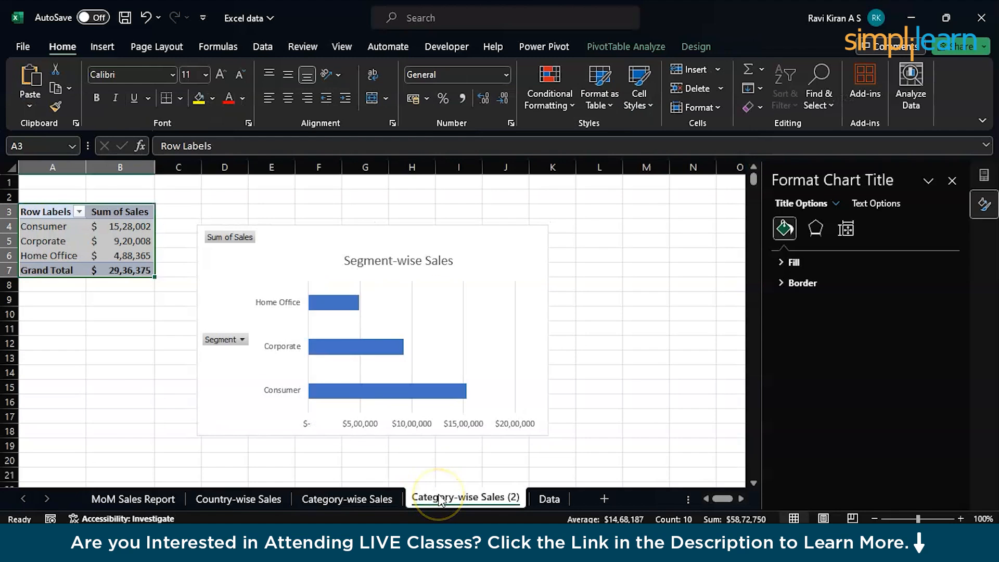
{"action": "double_click", "coordinate": [439, 497]}
{"action": "left_click", "coordinate": [473, 491]}
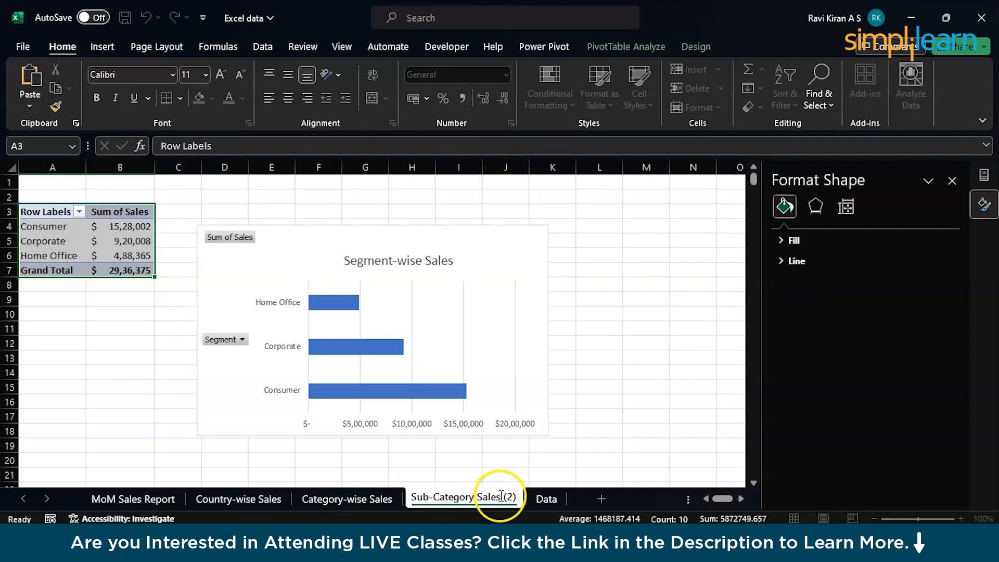
{"action": "left_click", "coordinate": [500, 496]}
{"action": "key", "text": "Delete"}
{"action": "key", "text": "Delete"}
{"action": "key", "text": "Delete"}
{"action": "key", "text": "Delete"}
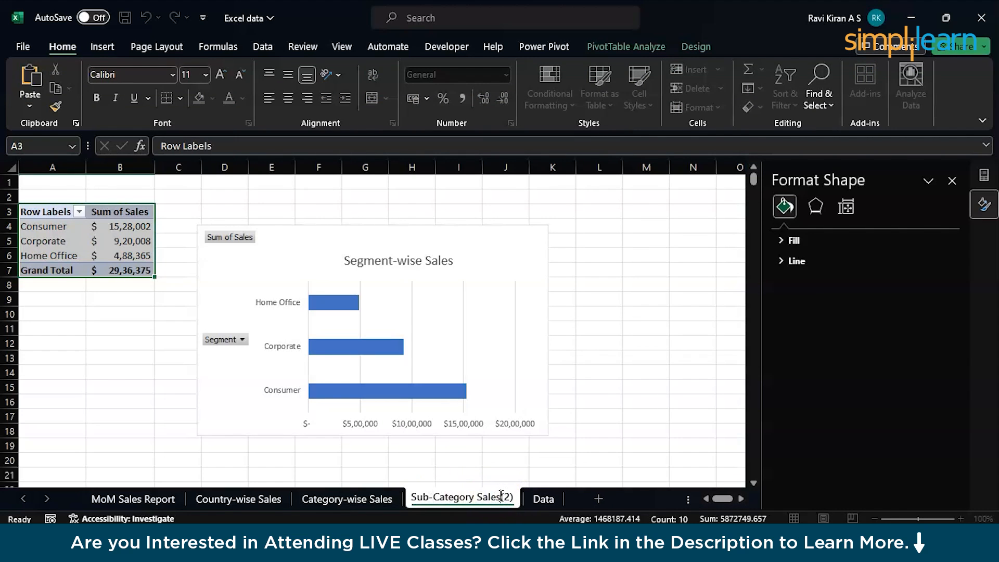
{"action": "key", "text": "Return"}
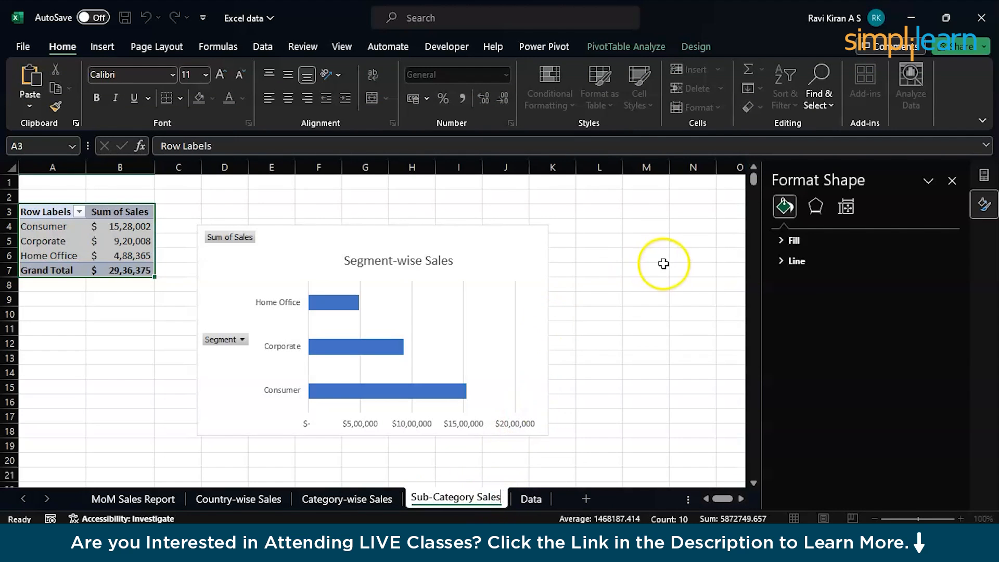
Step: Replace Segment with Sub-Category in the pivot table's rows on the Sub-Category Sales sheet
{"action": "left_click", "coordinate": [952, 182]}
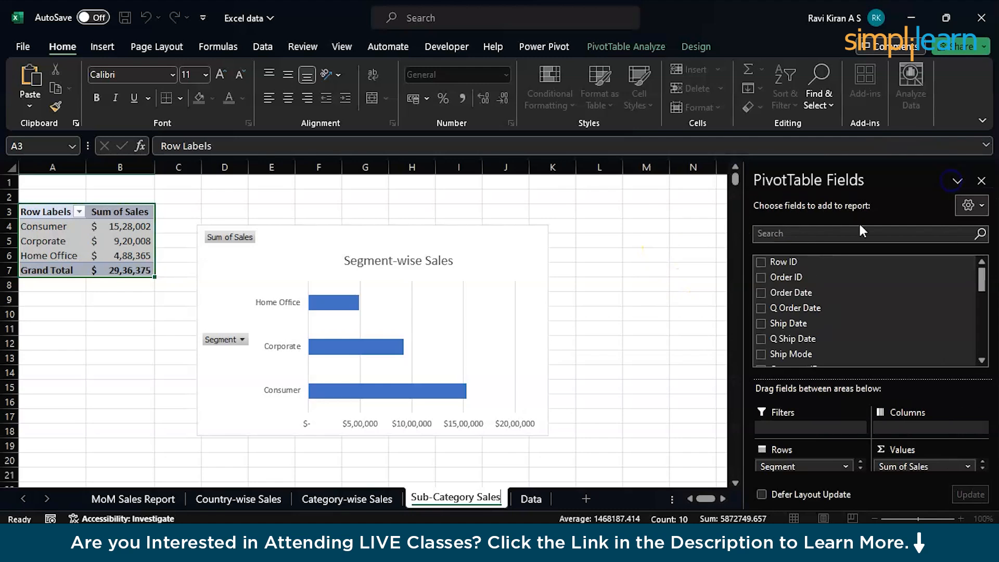
{"action": "scroll", "coordinate": [802, 327], "scroll_direction": "down", "scroll_amount": 2}
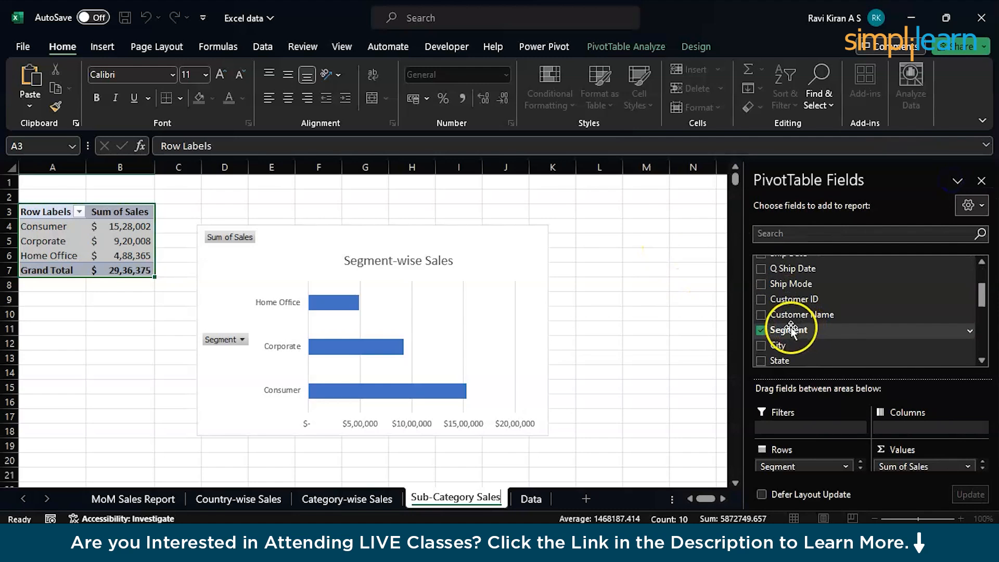
{"action": "scroll", "coordinate": [799, 330], "scroll_direction": "down", "scroll_amount": 3}
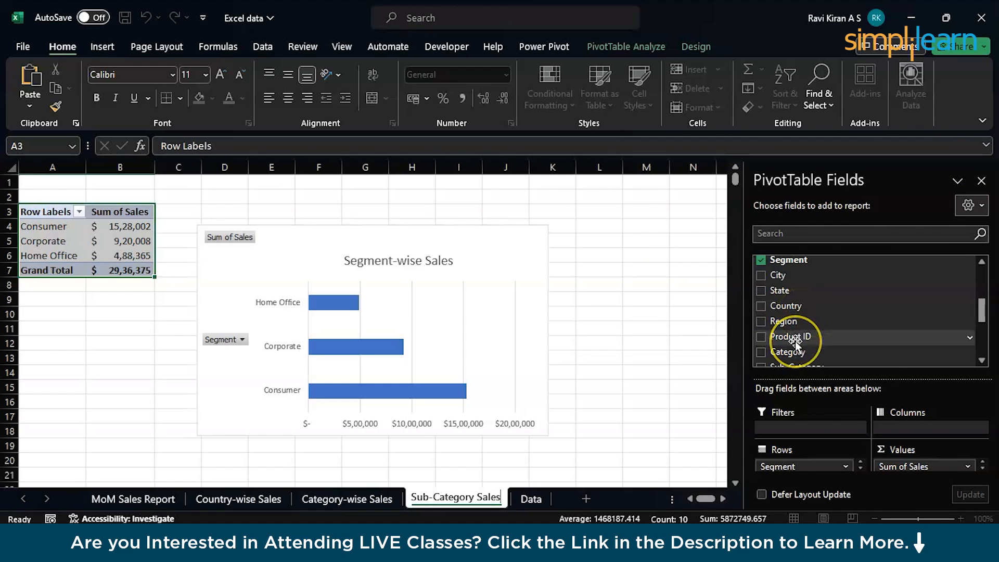
{"action": "scroll", "coordinate": [795, 341], "scroll_direction": "down", "scroll_amount": 2}
{"action": "left_click_drag", "start_coordinate": [794, 334], "coordinate": [797, 362]}
{"action": "left_click_drag", "start_coordinate": [794, 450], "coordinate": [791, 471]}
{"action": "scroll", "coordinate": [810, 308], "scroll_direction": "up", "scroll_amount": 2}
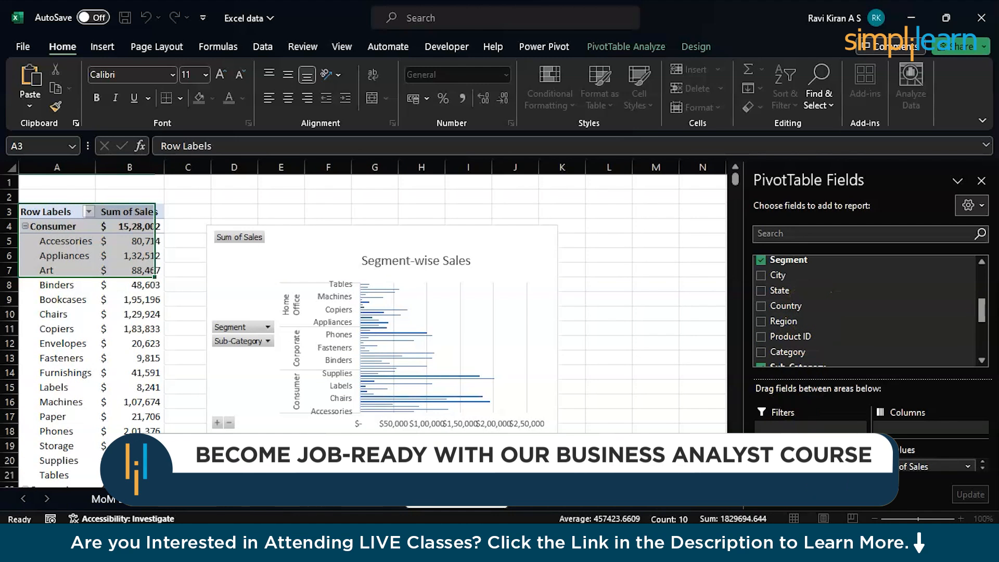
{"action": "left_click_drag", "start_coordinate": [791, 466], "coordinate": [624, 453]}
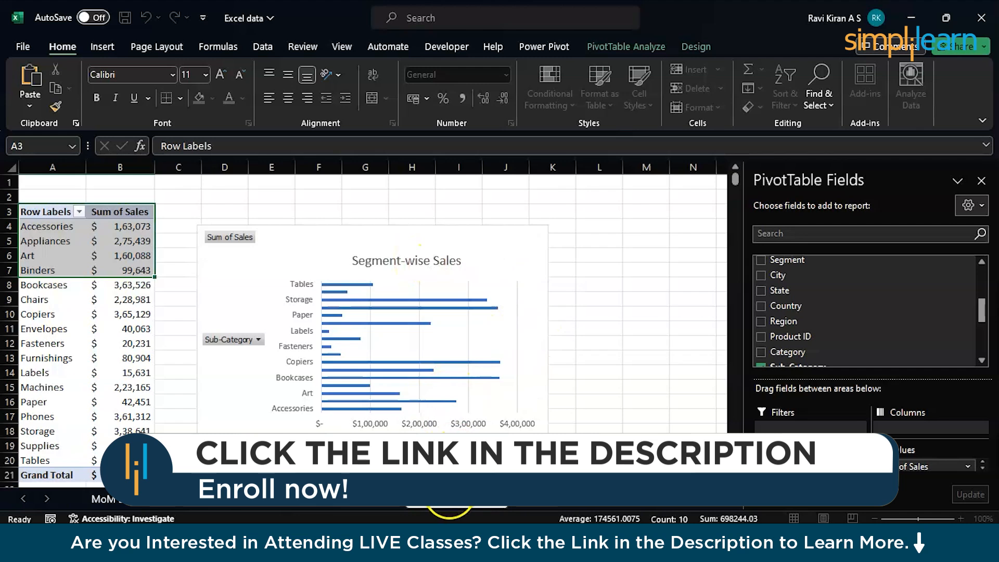
Step: Rename the Category-wise Sales sheet as Segment-wise Sales and add a copy of it named Category-wise Sales
{"action": "left_click", "coordinate": [449, 445]}
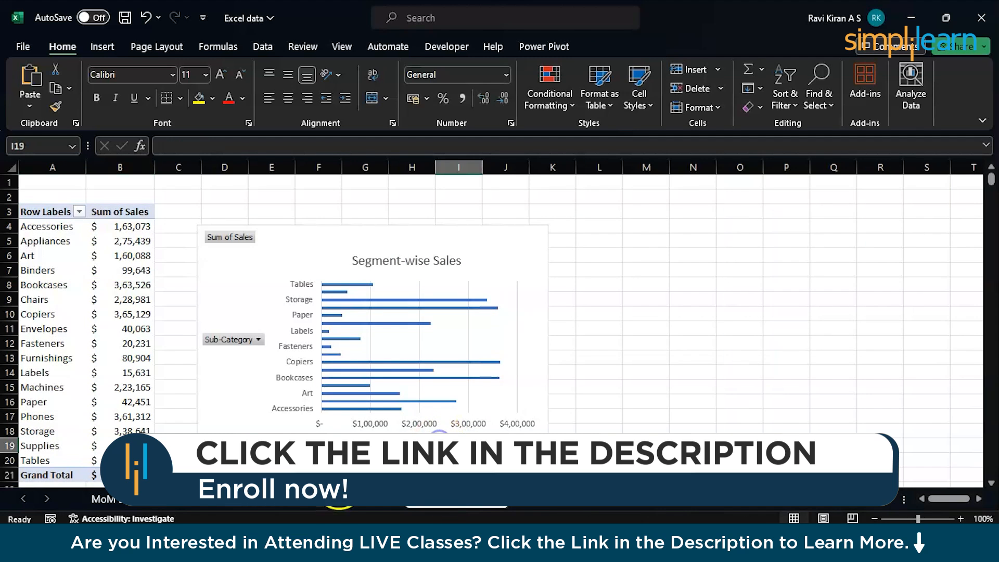
{"action": "left_click", "coordinate": [330, 497]}
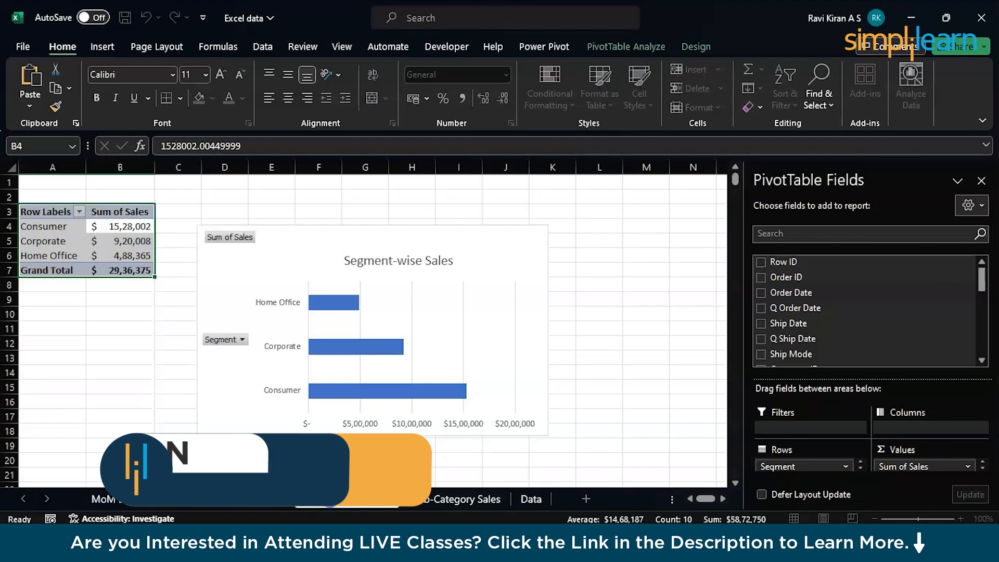
{"action": "double_click", "coordinate": [331, 497]}
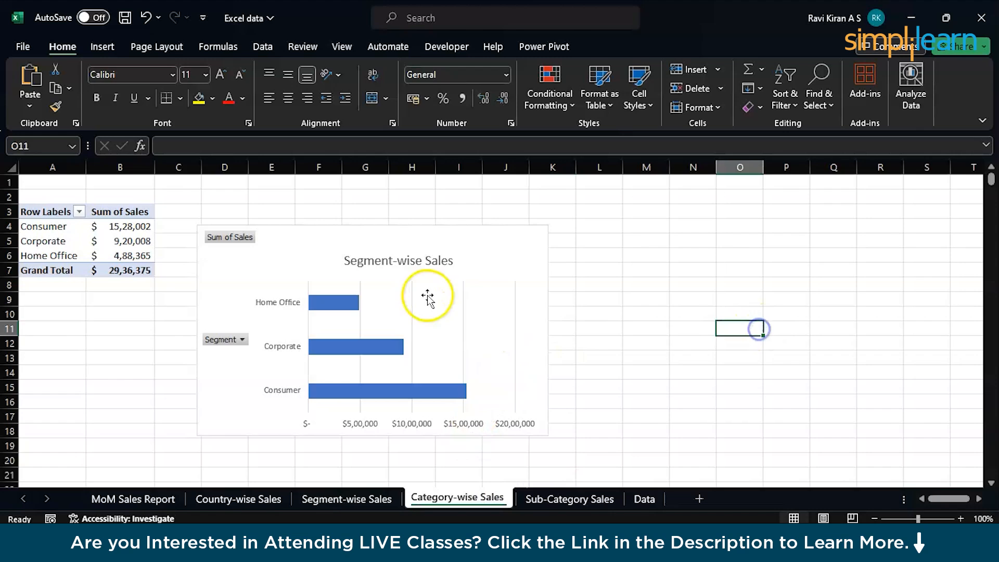
Step: Replace Segment with Category on the axis of the pivot chart in the new Category-wise Sales sheet
{"action": "left_click", "coordinate": [426, 295]}
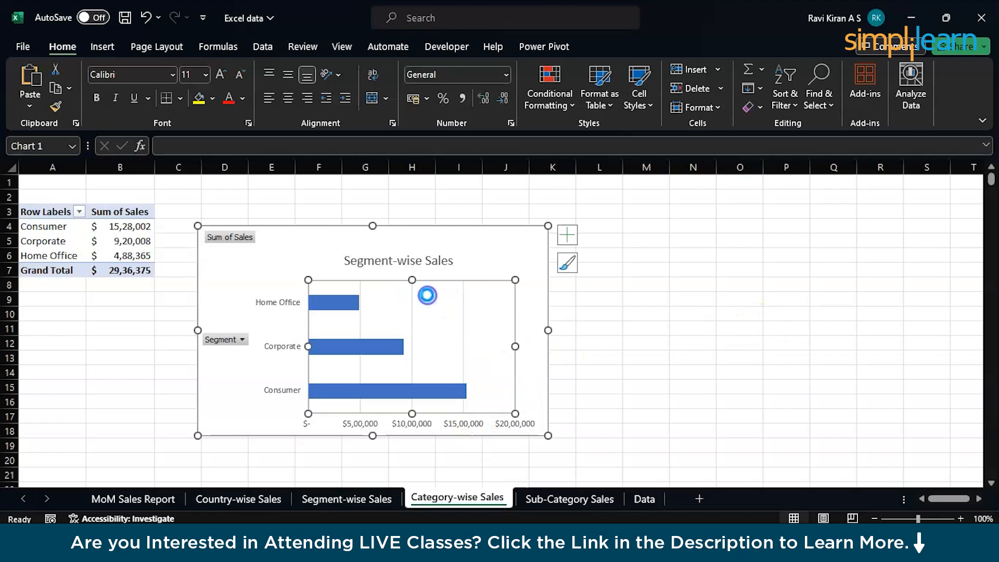
{"action": "scroll", "coordinate": [821, 321], "scroll_direction": "down", "scroll_amount": 3}
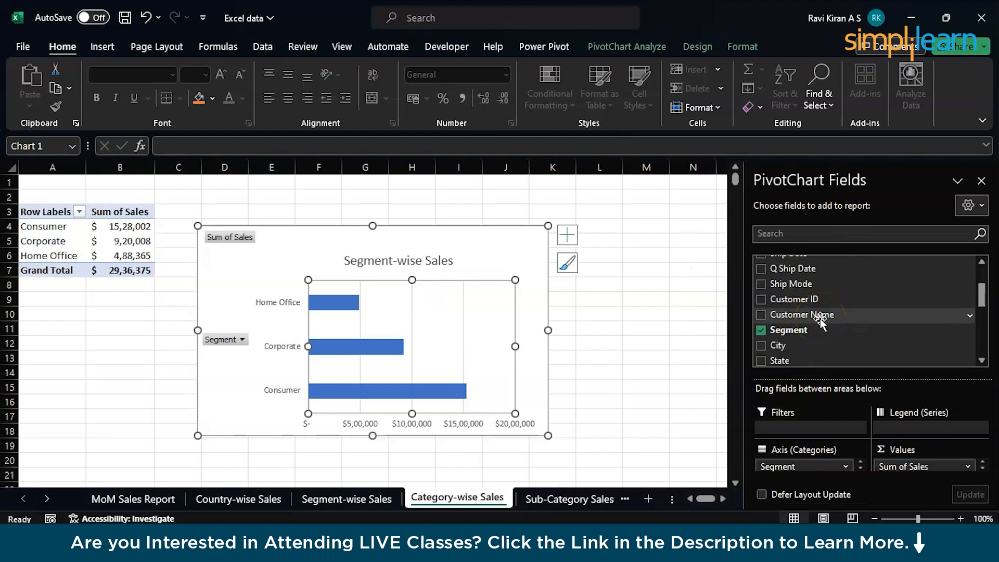
{"action": "left_click", "coordinate": [761, 330]}
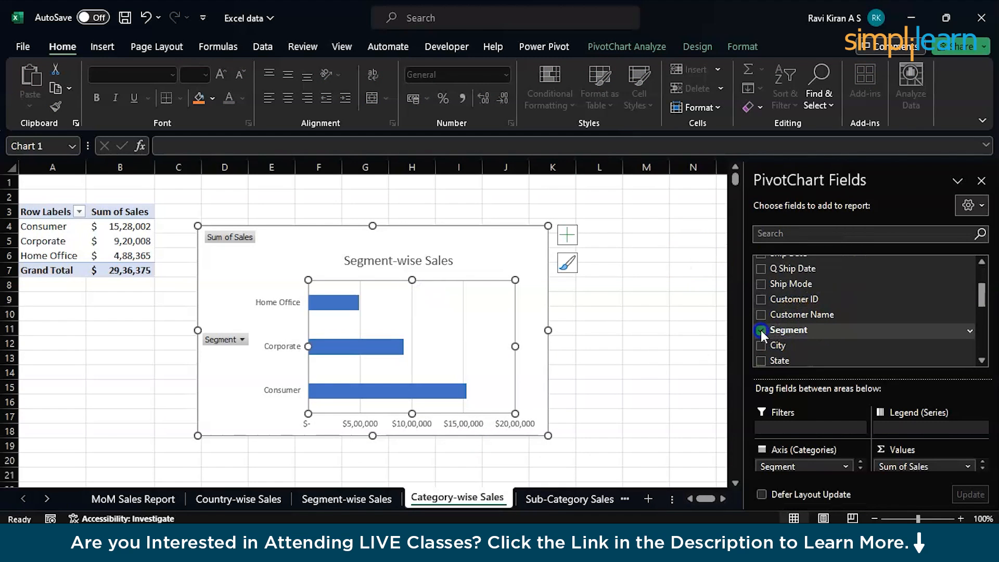
{"action": "scroll", "coordinate": [811, 335], "scroll_direction": "down", "scroll_amount": 2}
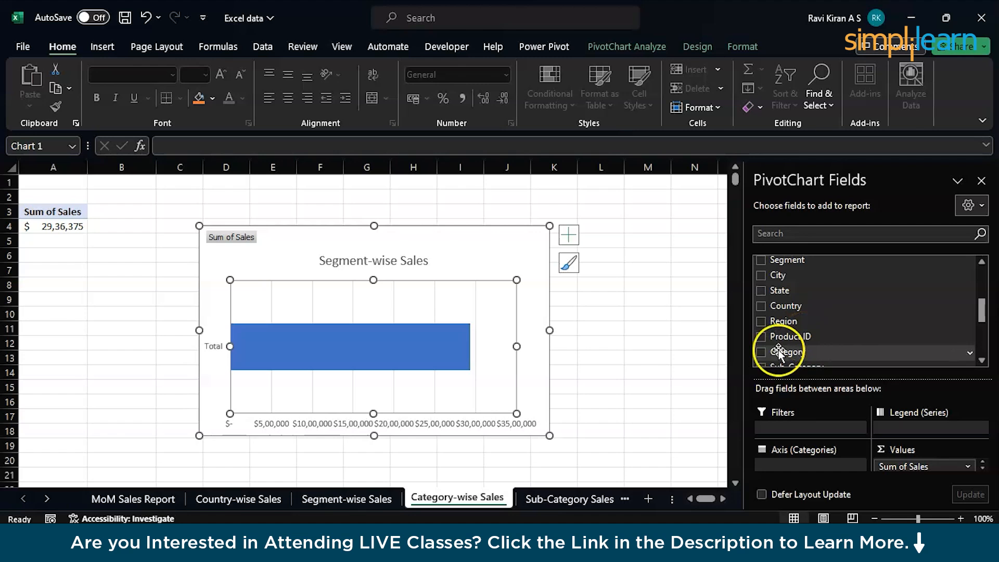
{"action": "left_click", "coordinate": [760, 353]}
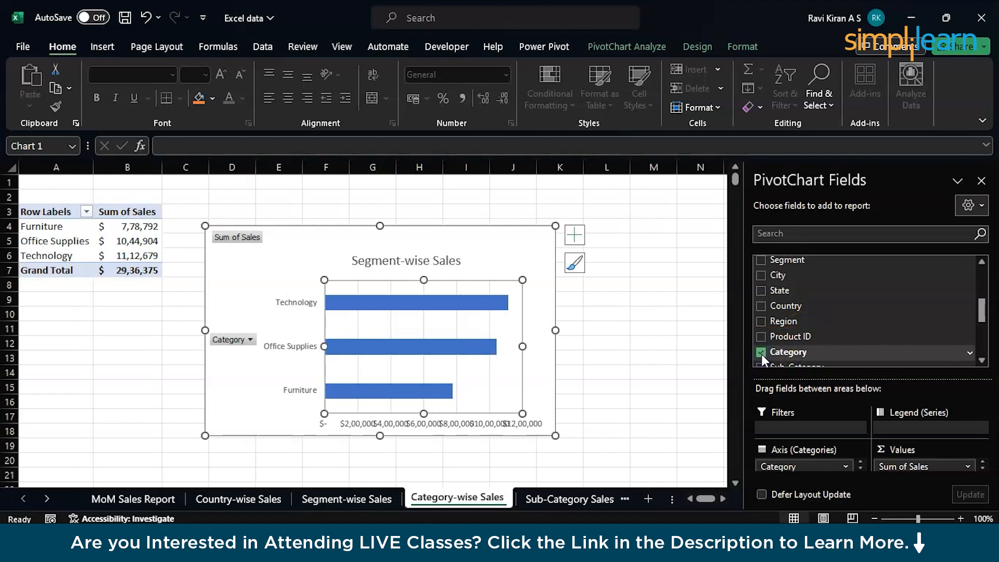
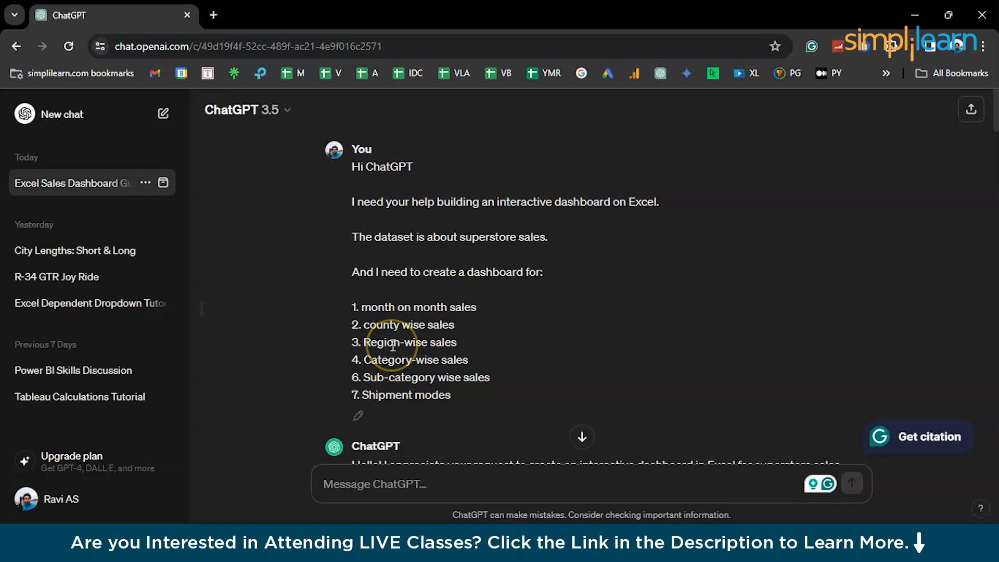
Step: Check the region and shipment items in the ChatGPT list, and duplicate Excel's Sub-Category Sales sheet as Region-wise Sales
{"action": "triple_click", "coordinate": [392, 344]}
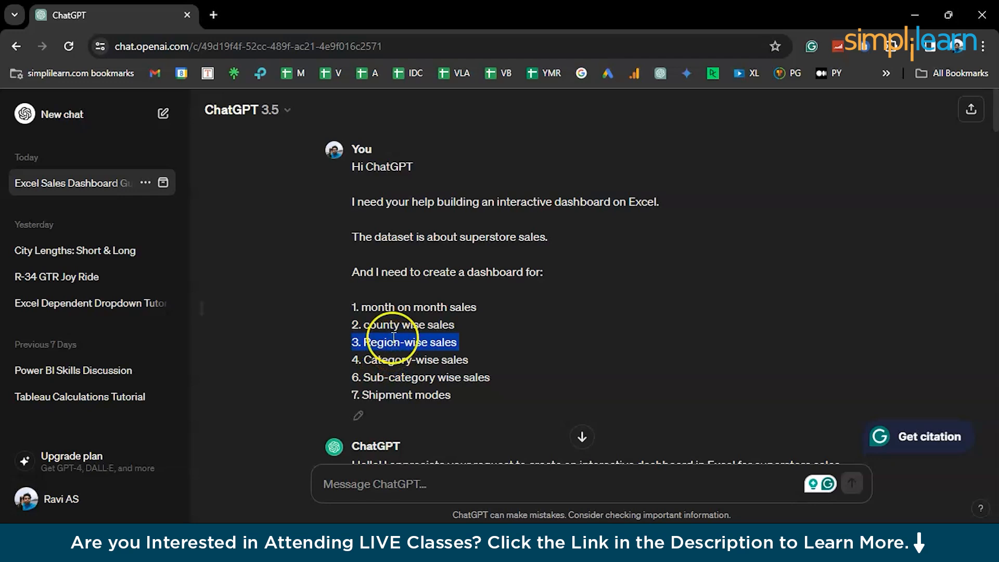
{"action": "double_click", "coordinate": [391, 394]}
{"action": "triple_click", "coordinate": [390, 394]}
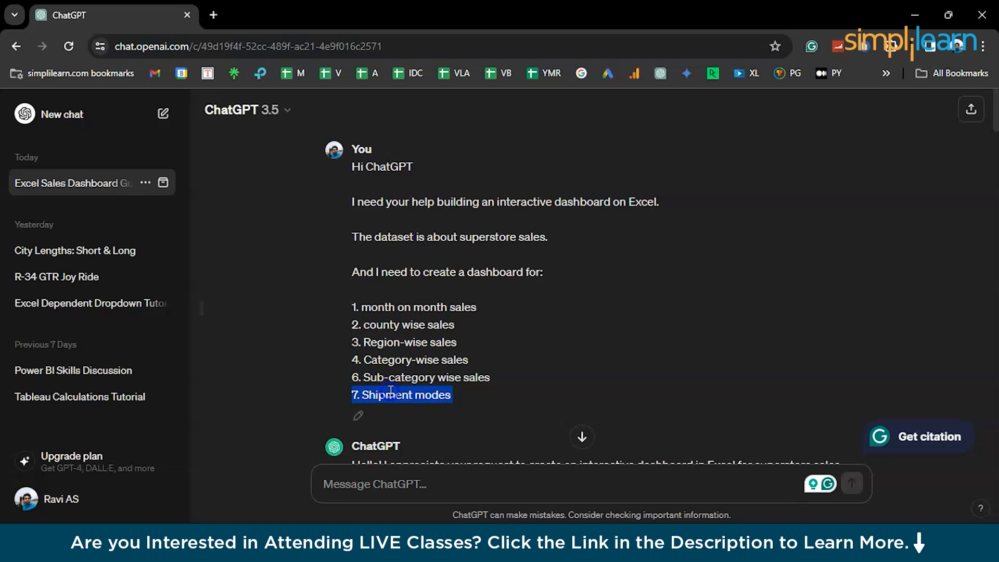
{"action": "key", "text": "alt+Tab"}
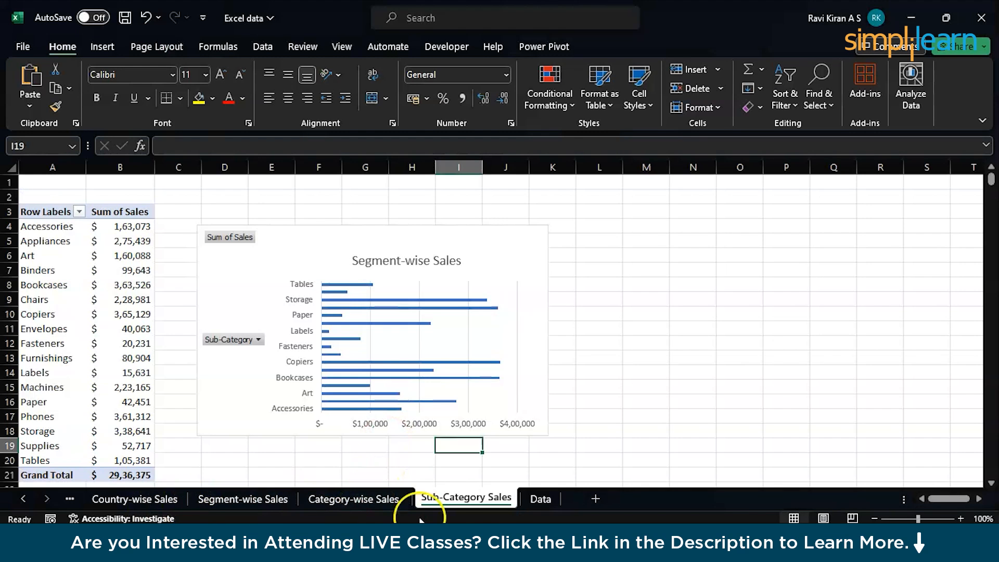
{"action": "left_click_drag", "start_coordinate": [491, 499], "coordinate": [521, 499]}
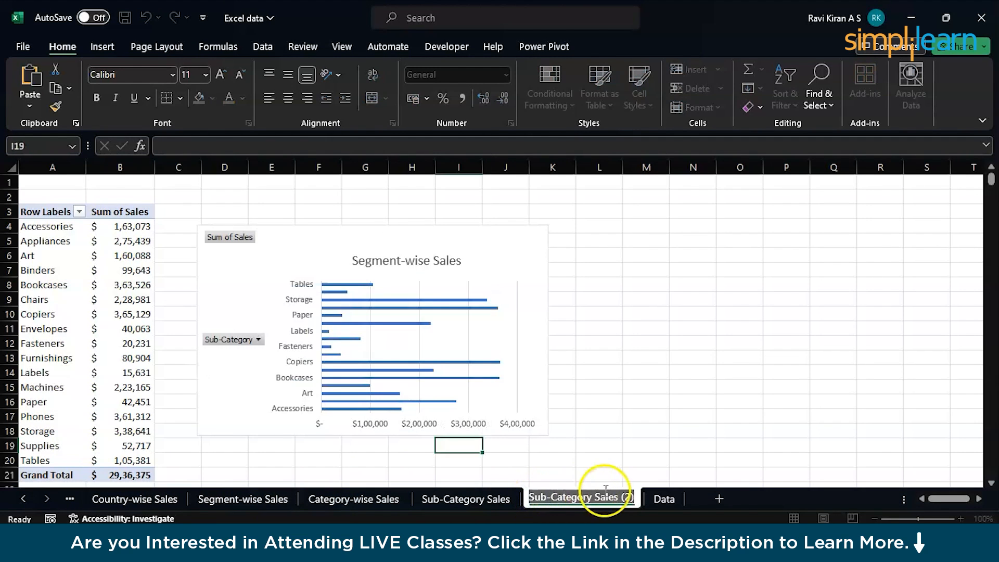
{"action": "type", "text": "Region-wise"}
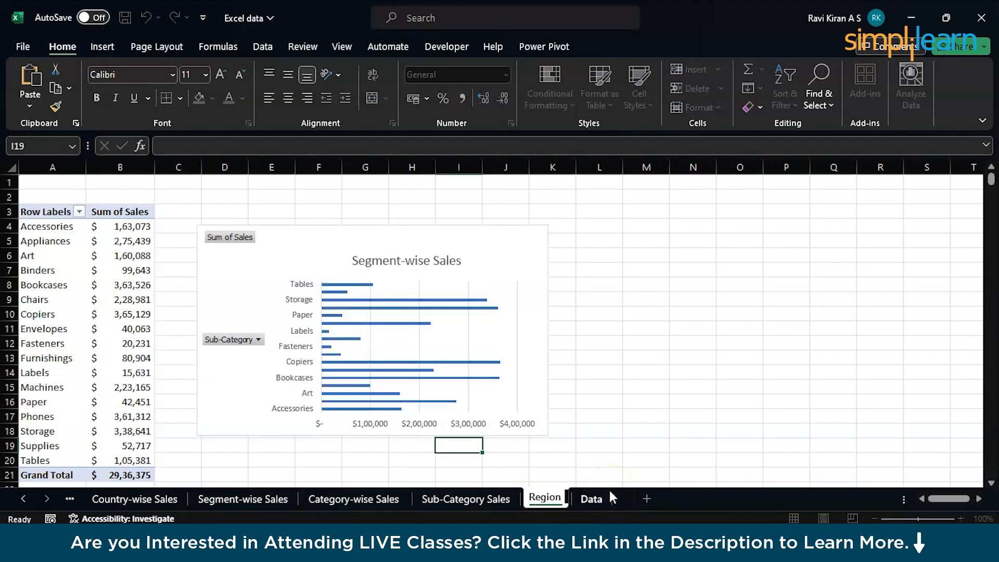
{"action": "type", "text": " Sales"}
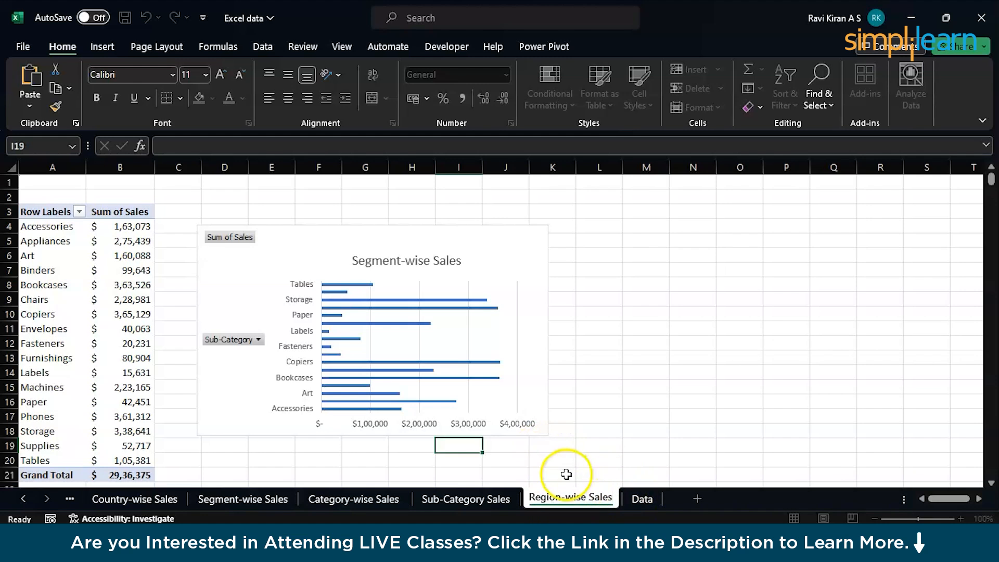
Step: Replace Sub-Category with Region on the axis of the pivot chart in the Region-wise Sales sheet
{"action": "left_click", "coordinate": [493, 405]}
{"action": "double_click", "coordinate": [493, 405]}
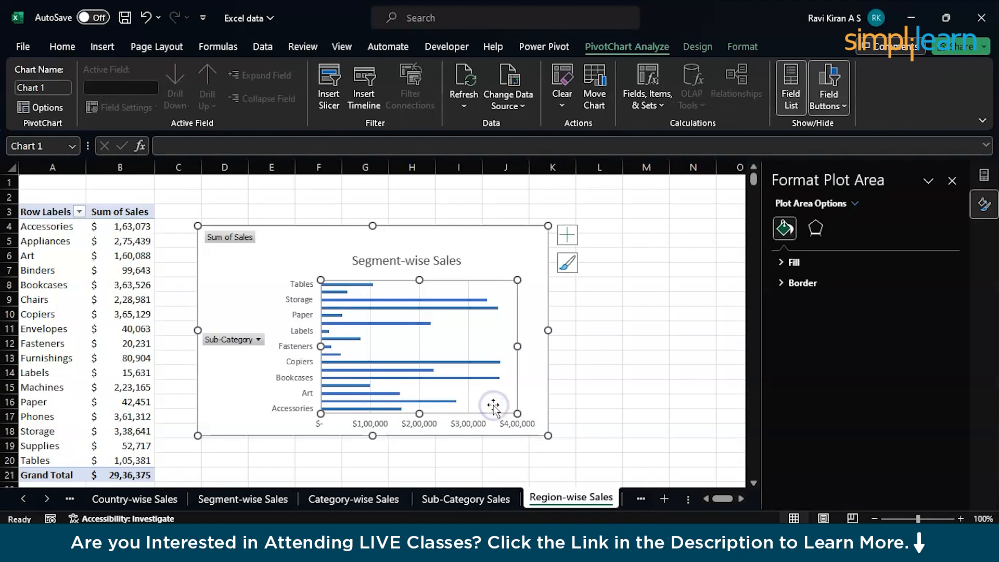
{"action": "left_click", "coordinate": [951, 181]}
{"action": "scroll", "coordinate": [808, 335], "scroll_direction": "down", "scroll_amount": 1}
{"action": "scroll", "coordinate": [808, 335], "scroll_direction": "down", "scroll_amount": 1}
{"action": "scroll", "coordinate": [804, 328], "scroll_direction": "up", "scroll_amount": 3}
{"action": "scroll", "coordinate": [806, 304], "scroll_direction": "down", "scroll_amount": 4}
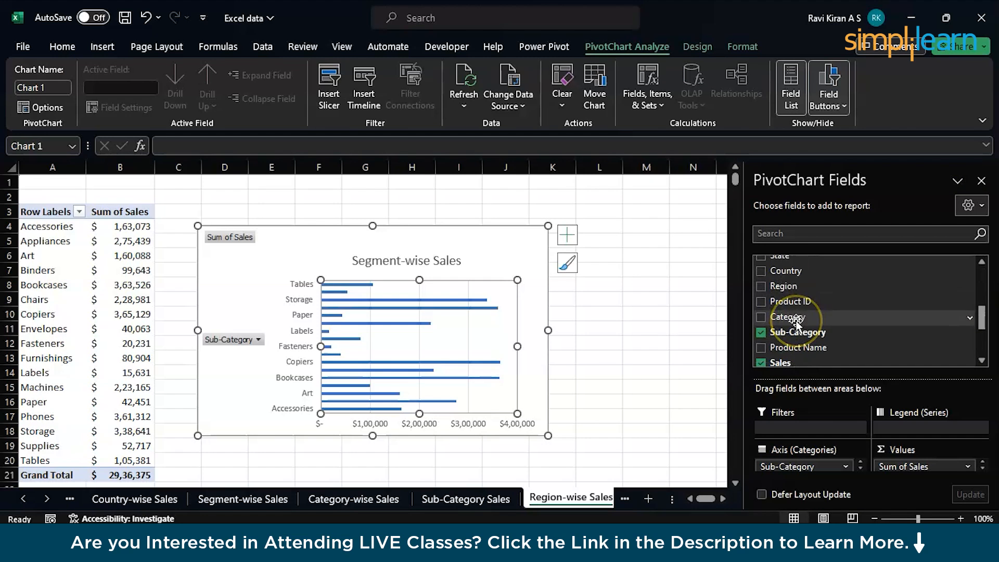
{"action": "left_click_drag", "start_coordinate": [785, 286], "coordinate": [805, 388]}
{"action": "left_click_drag", "start_coordinate": [787, 460], "coordinate": [696, 461]}
{"action": "scroll", "coordinate": [785, 463], "scroll_direction": "down", "scroll_amount": 1}
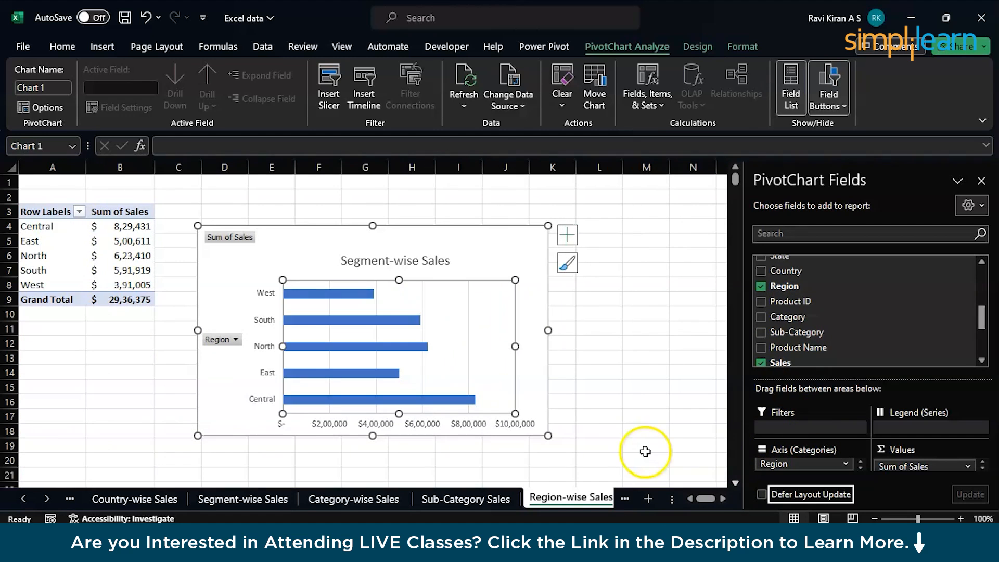
Step: Change the title of the chart on the Region-wise Sales sheet to Region-wise Sales
{"action": "double_click", "coordinate": [367, 266]}
{"action": "double_click", "coordinate": [372, 262]}
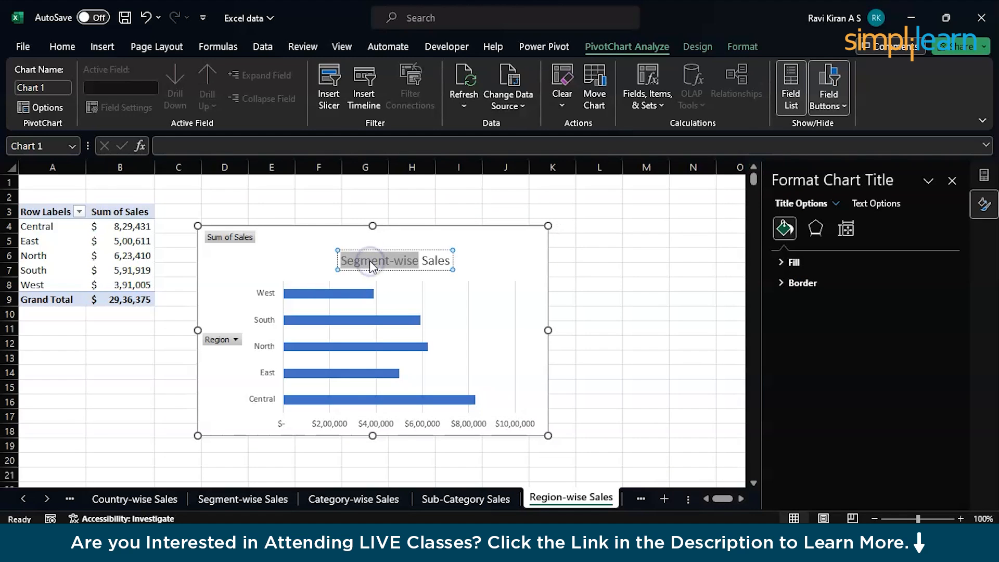
{"action": "type", "text": "Region"}
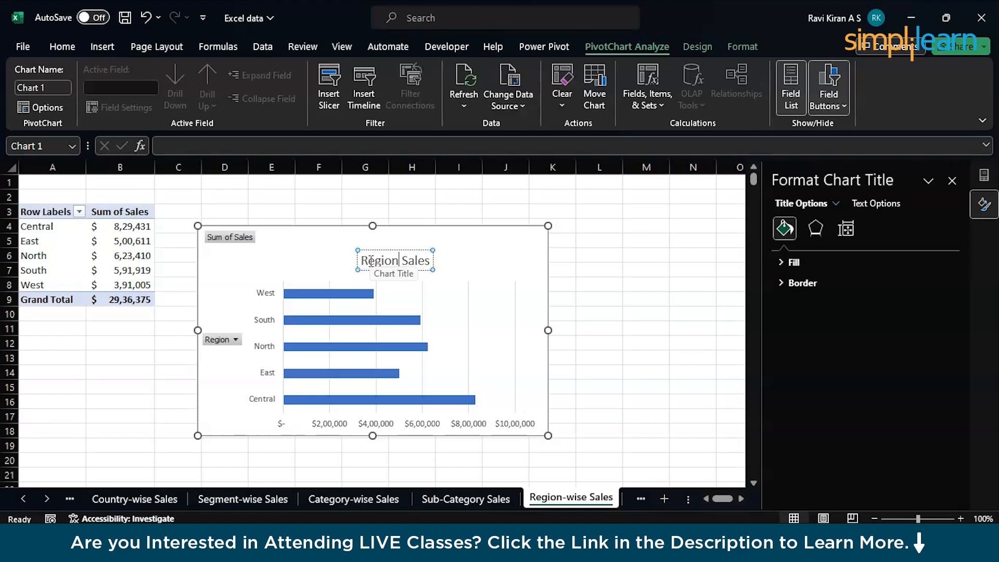
{"action": "type", "text": "-wise"}
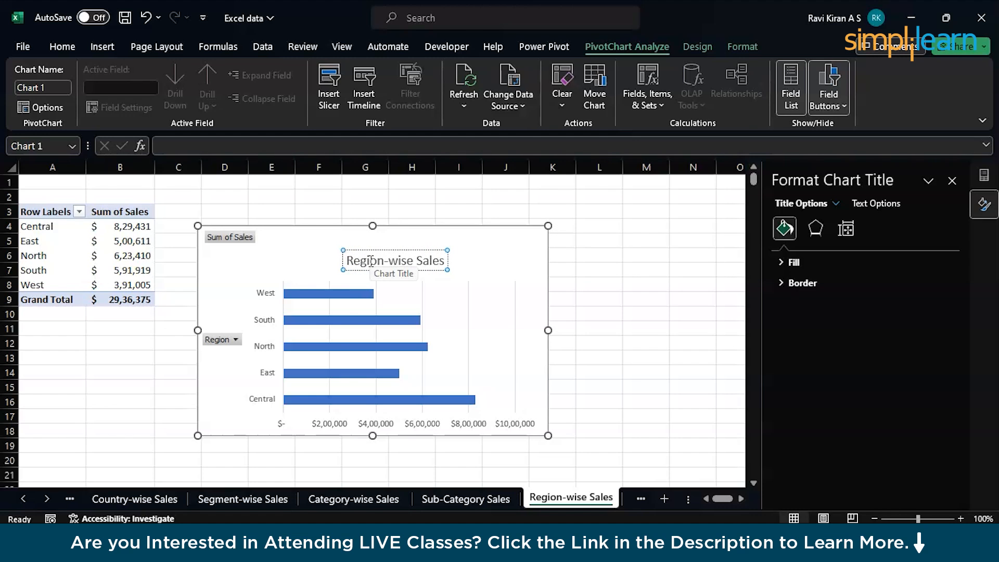
Step: Change the chart title on the Category-wise Sales sheet to Category-wise Sales
{"action": "left_click", "coordinate": [463, 497]}
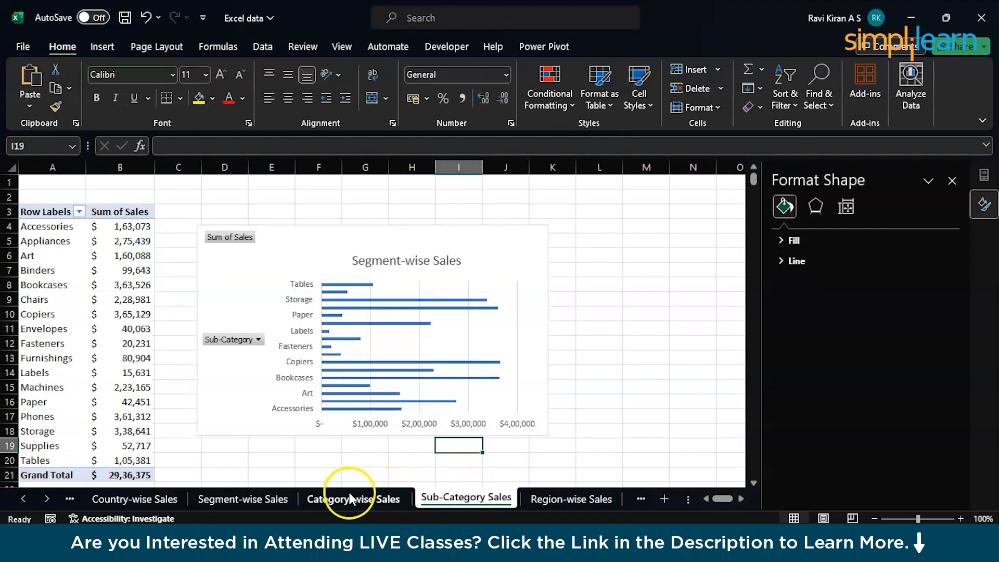
{"action": "left_click", "coordinate": [350, 498]}
{"action": "left_click", "coordinate": [361, 284]}
{"action": "left_click", "coordinate": [361, 261]}
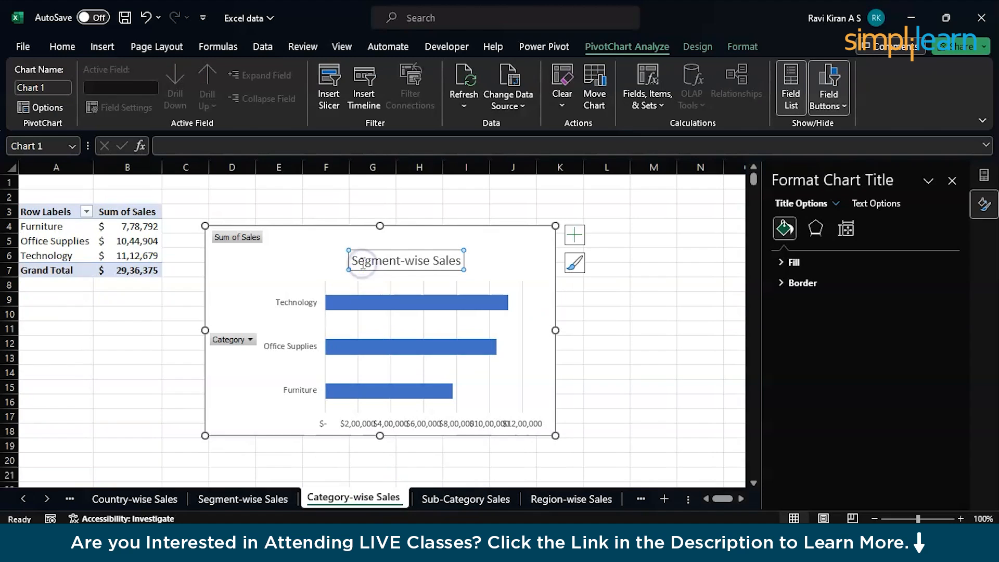
{"action": "double_click", "coordinate": [363, 262]}
{"action": "type", "text": "Categ"}
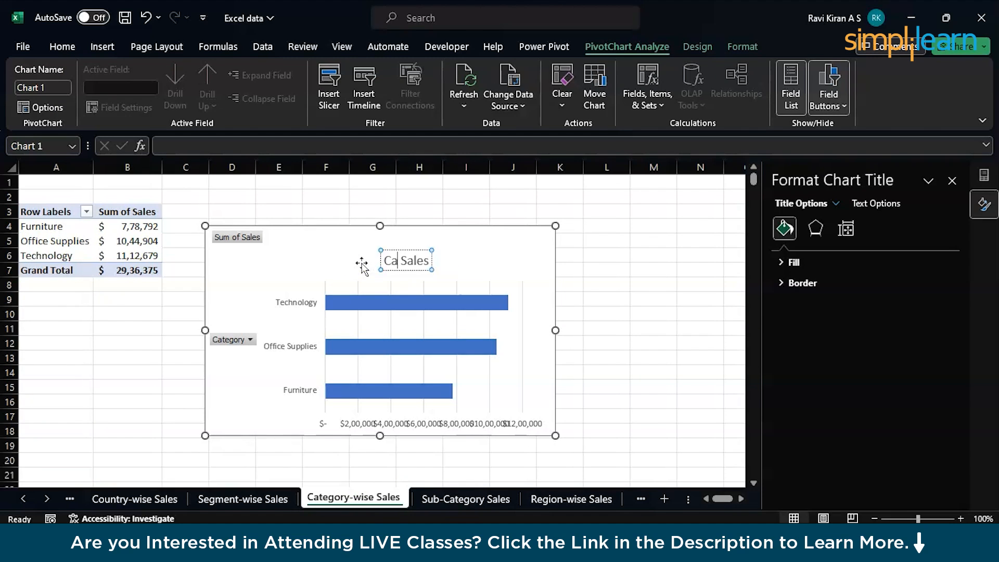
{"action": "type", "text": "ory-wis"}
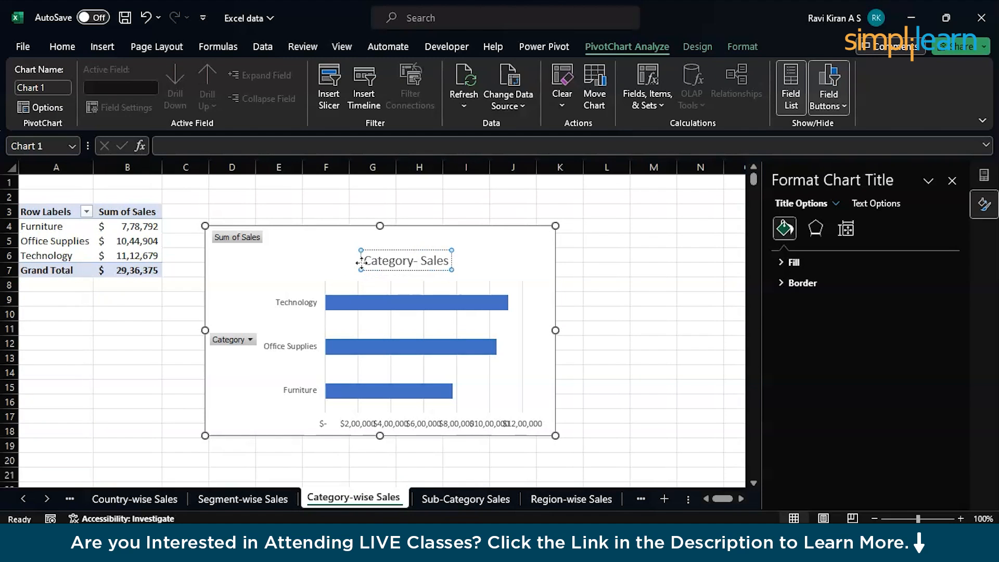
{"action": "type", "text": "e"}
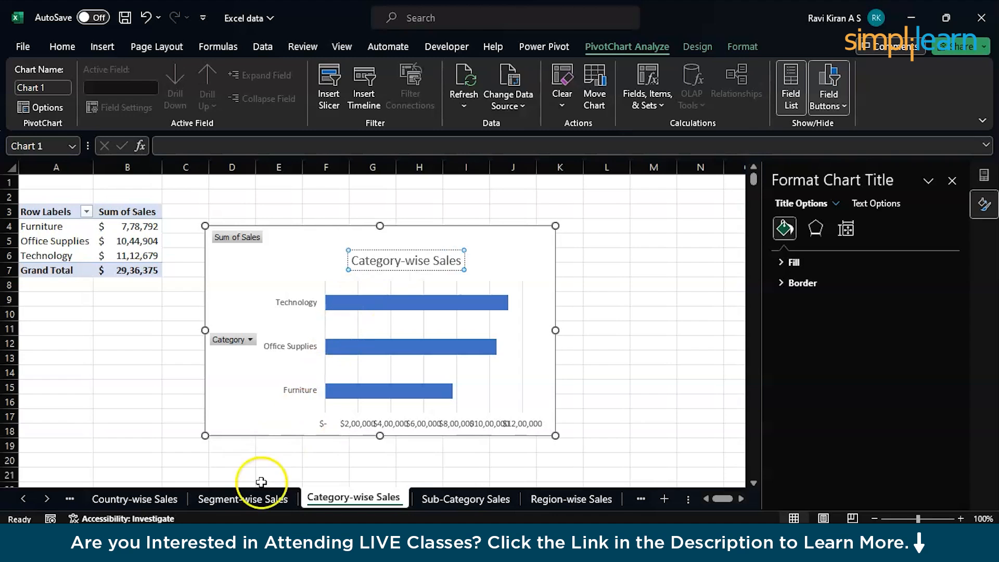
Step: Check the Segment-wise Sales chart and change the chart title on the Sub-Category Sales sheet to Sub-category Sales
{"action": "left_click", "coordinate": [254, 498]}
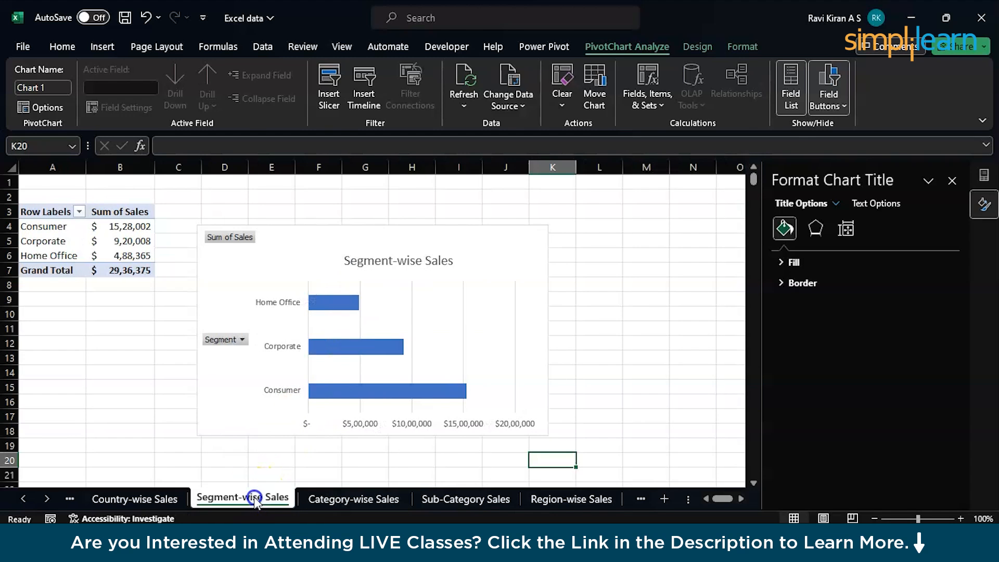
{"action": "left_click", "coordinate": [426, 497]}
{"action": "left_click", "coordinate": [379, 259]}
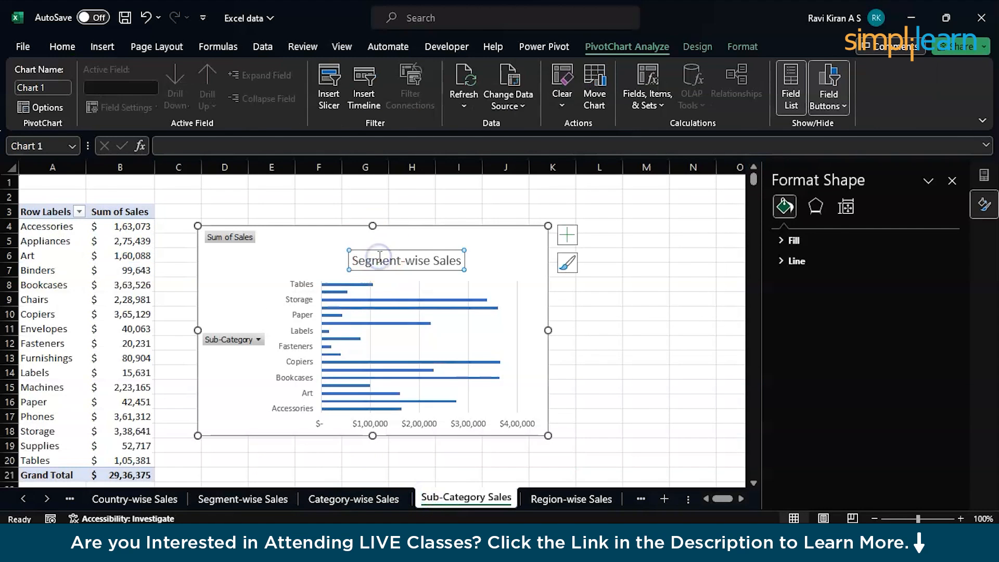
{"action": "double_click", "coordinate": [379, 260]}
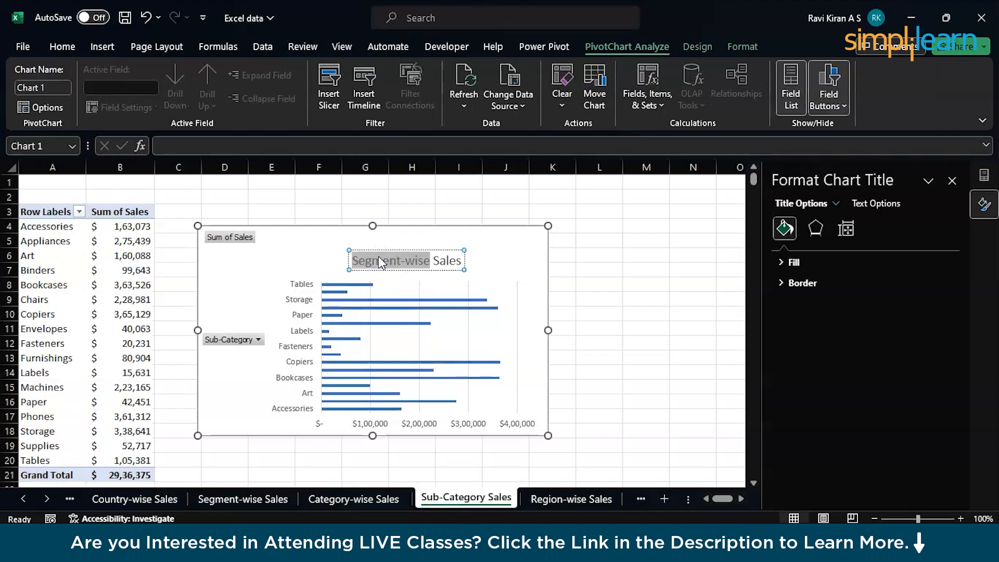
{"action": "type", "text": "Sub-category"}
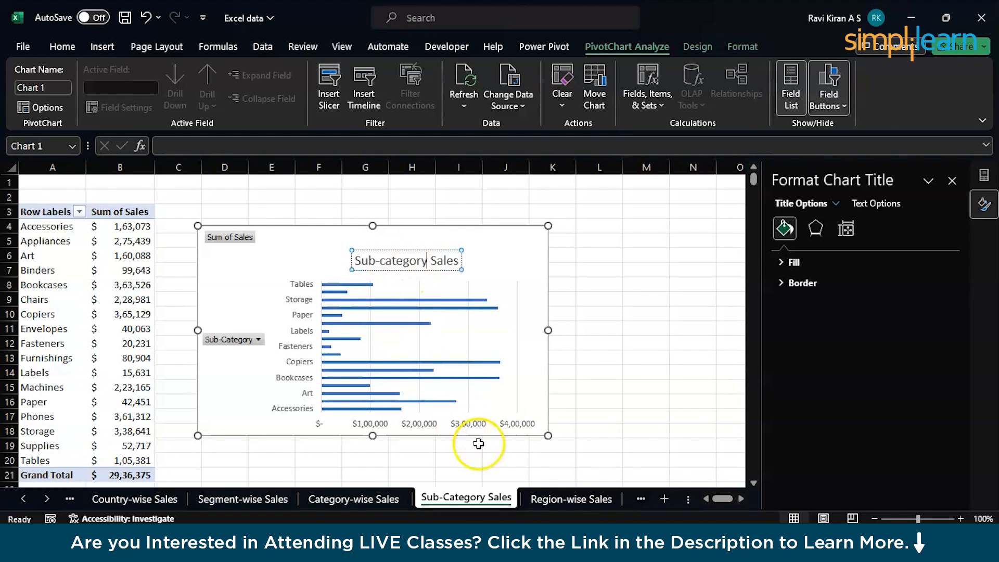
Step: Duplicate the Region-wise Sales sheet and rename the copy as Shipment modes
{"action": "left_click", "coordinate": [560, 500]}
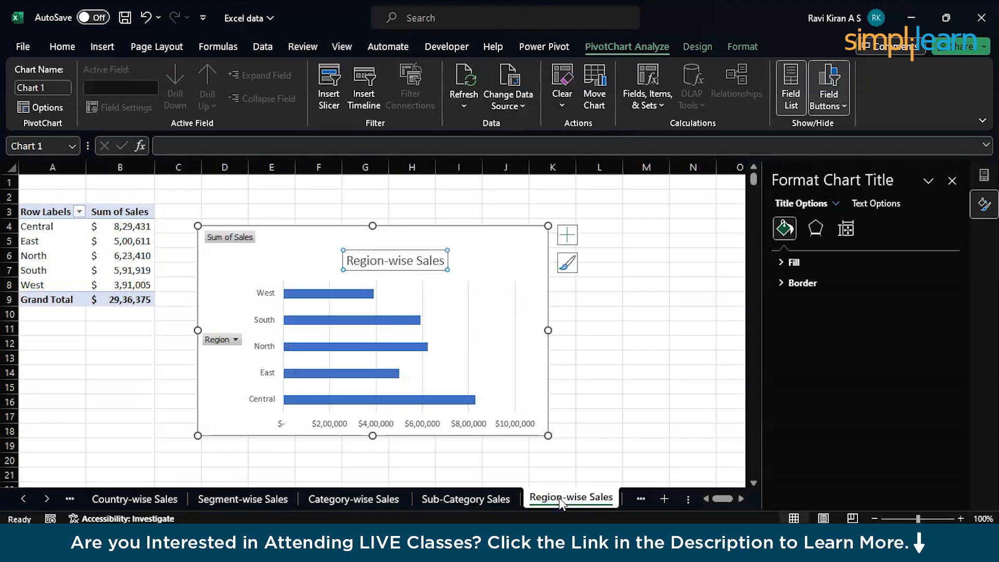
{"action": "left_click_drag", "start_coordinate": [624, 492], "coordinate": [624, 492]}
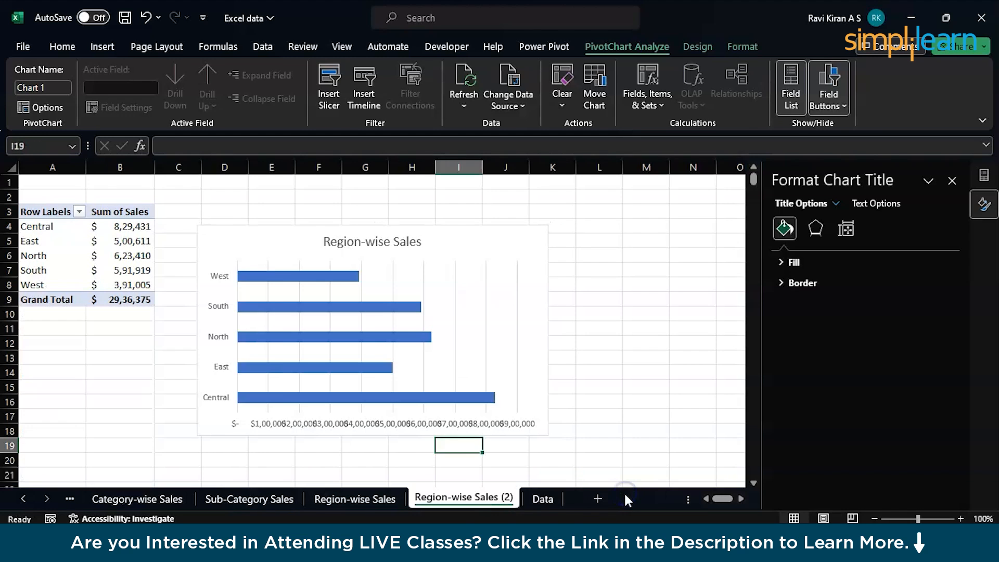
{"action": "left_click", "coordinate": [484, 491]}
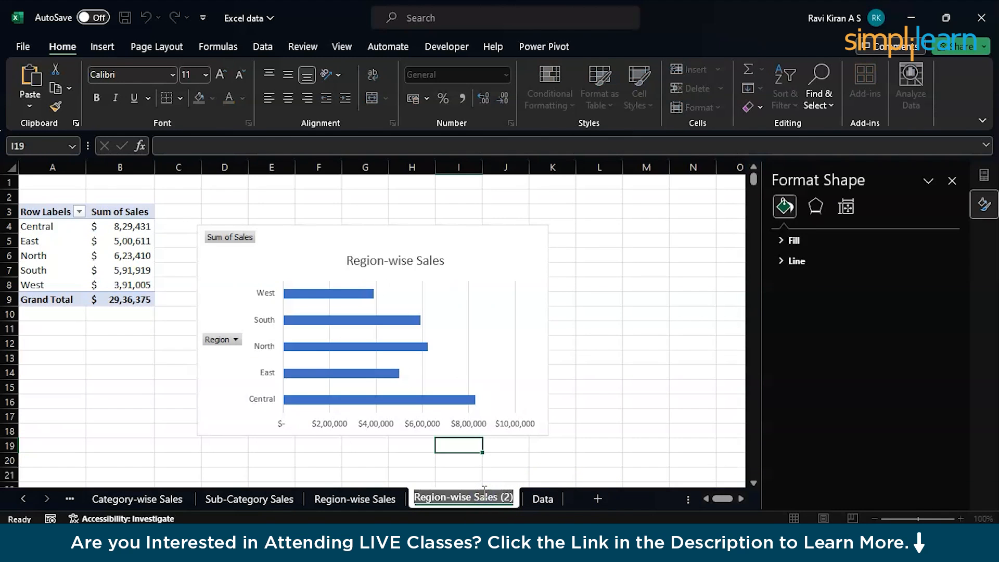
{"action": "type", "text": "S"}
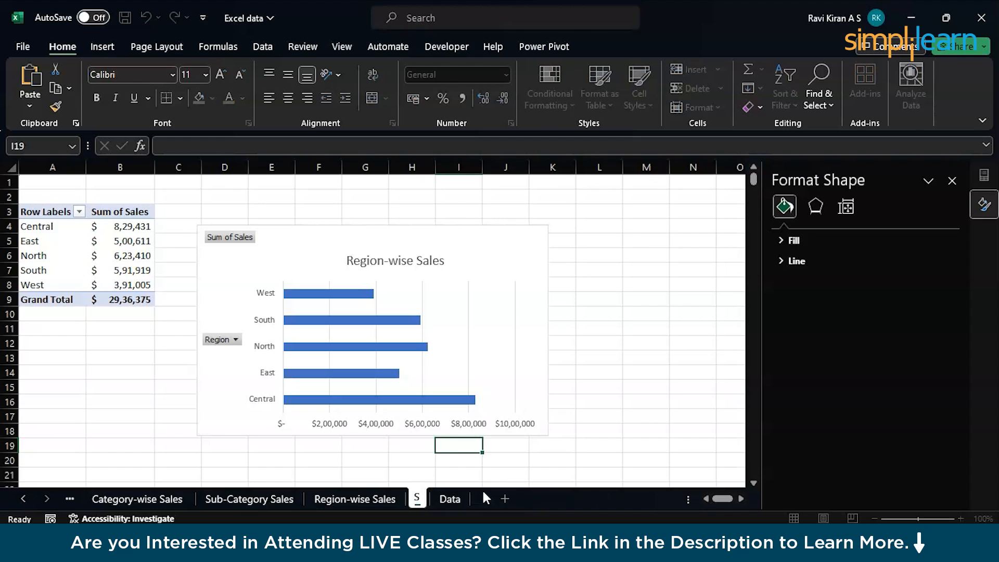
{"action": "type", "text": "hipment modes"}
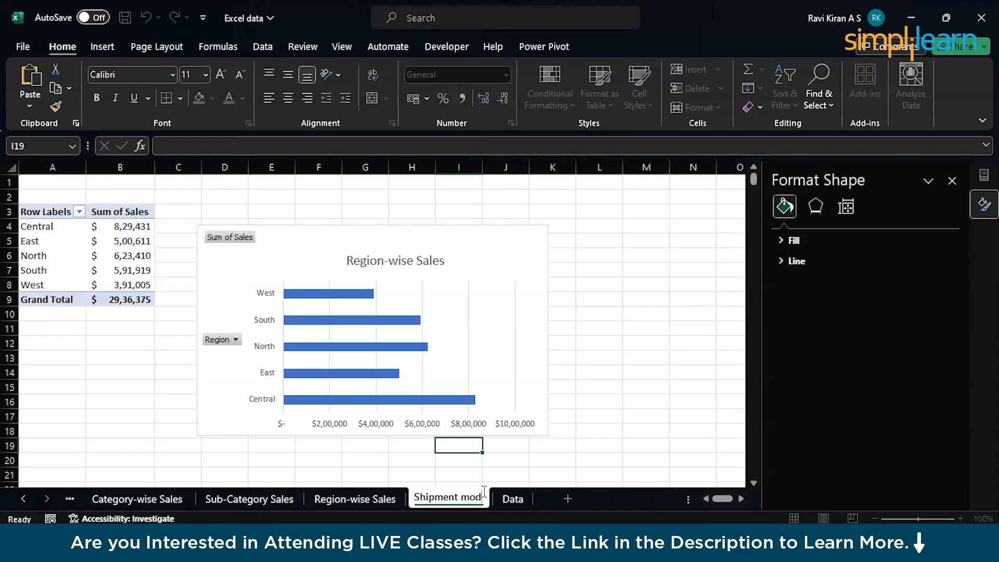
Step: Replace Region with Ship Mode on the axis of the Shipment modes sheet's chart and change its title to Shipment Modes
{"action": "left_click", "coordinate": [471, 431]}
{"action": "left_click_drag", "start_coordinate": [802, 355], "coordinate": [713, 459]}
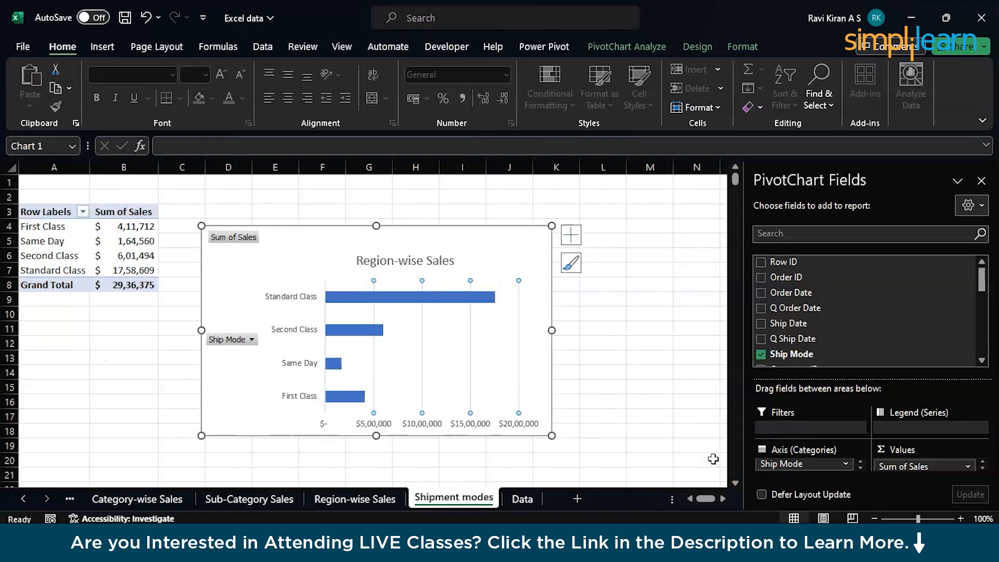
{"action": "double_click", "coordinate": [380, 260]}
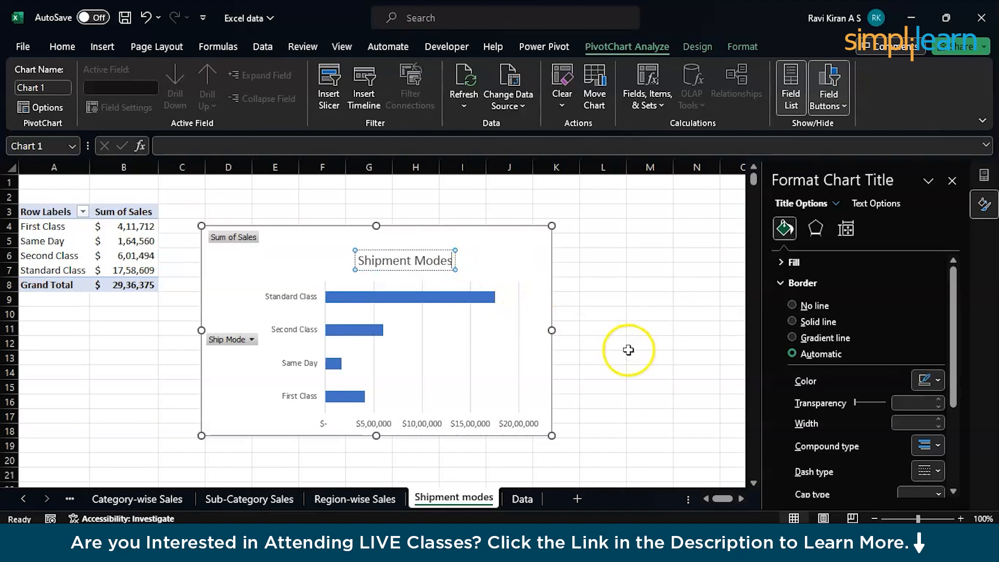
{"action": "left_click", "coordinate": [630, 347]}
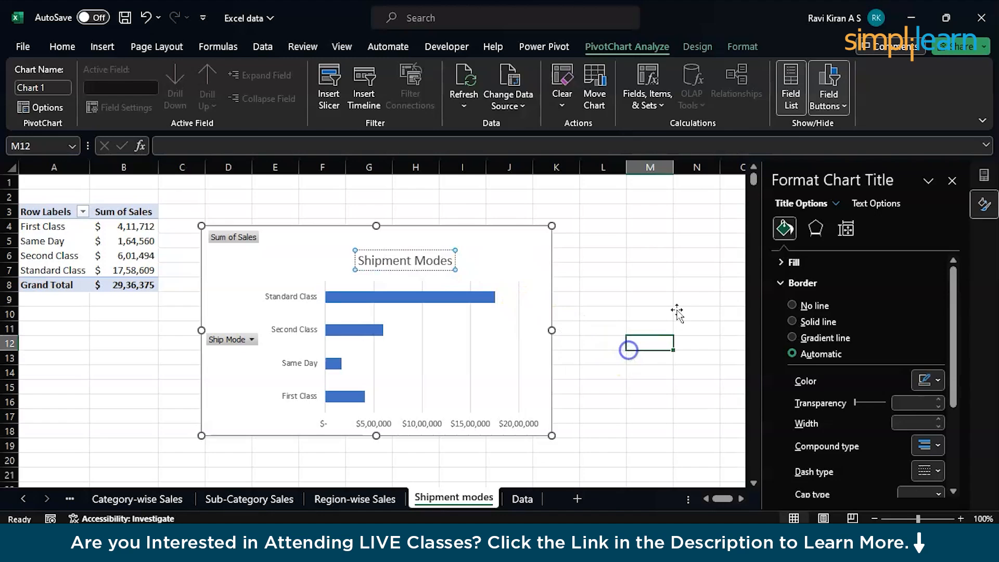
{"action": "left_click", "coordinate": [953, 181]}
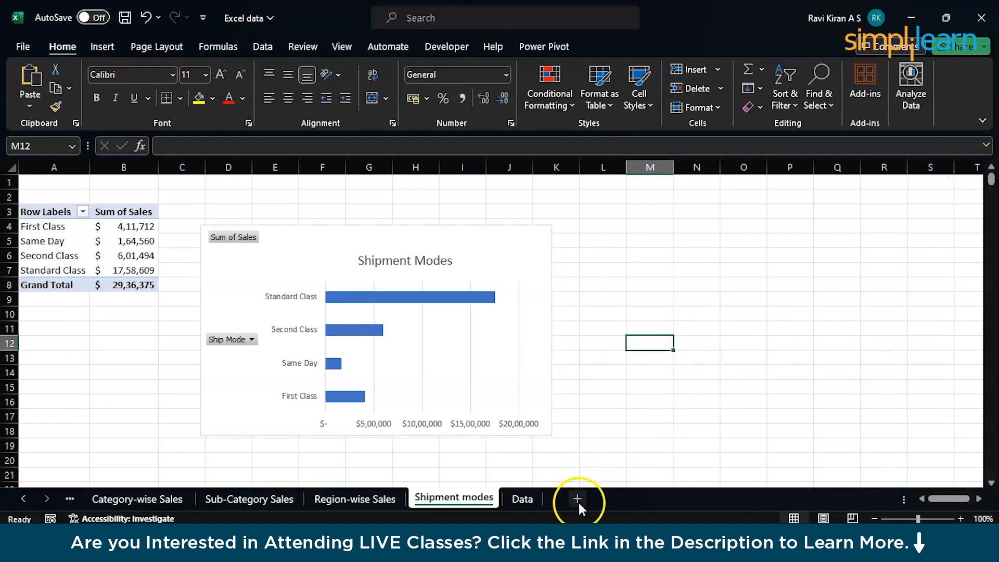
Step: Add a new blank sheet before the Data sheet and name it Dashboard
{"action": "left_click", "coordinate": [577, 500]}
{"action": "double_click", "coordinate": [523, 495]}
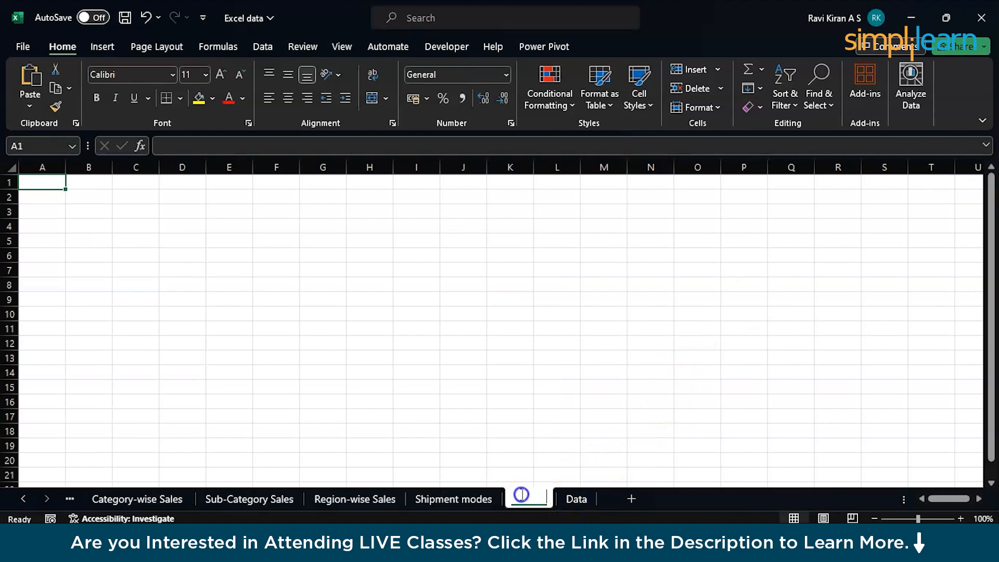
{"action": "type", "text": "Dashboard"}
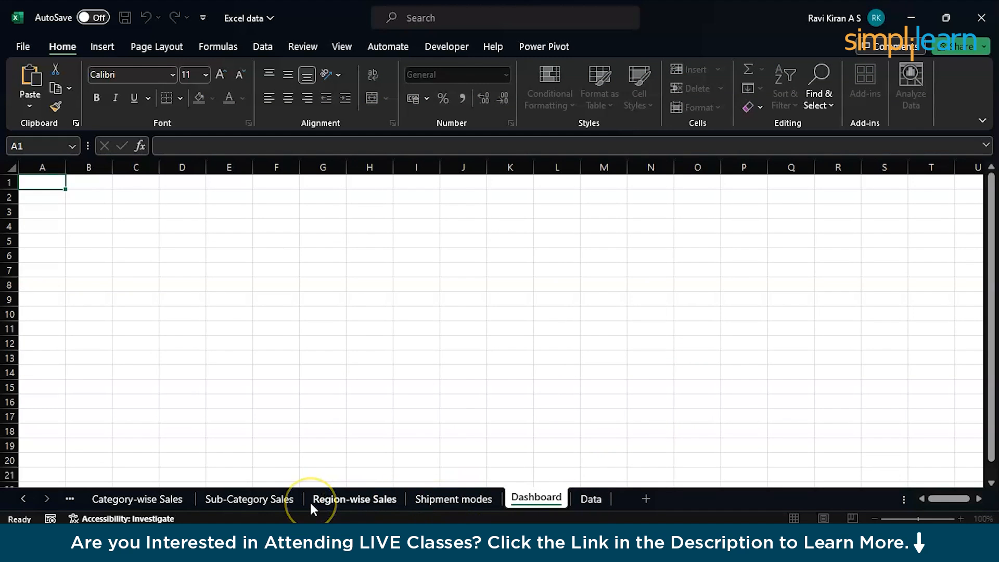
{"action": "key", "text": "Return"}
Step: Merge and center cells A1:Y2 on the Dashboard sheet to form a title banner
{"action": "left_click", "coordinate": [51, 185]}
{"action": "key", "text": "shift+Down"}
{"action": "key", "text": "shift+Right"}
{"action": "key", "text": "shift+Right"}
{"action": "key", "text": "shift+Right"}
{"action": "key", "text": "shift+Right"}
{"action": "key", "text": "shift+Right"}
{"action": "key", "text": "shift+Right"}
{"action": "key", "text": "shift+Right"}
{"action": "key", "text": "shift+Right"}
{"action": "key", "text": "shift+Right"}
{"action": "key", "text": "shift+Right"}
{"action": "key", "text": "shift+Right"}
{"action": "key", "text": "shift+Right"}
{"action": "key", "text": "shift+Right"}
{"action": "key", "text": "shift+Right"}
{"action": "key", "text": "shift+Right"}
{"action": "key", "text": "shift+Right"}
{"action": "key", "text": "shift+Right"}
{"action": "key", "text": "shift+Right"}
{"action": "key", "text": "shift+Right"}
{"action": "key", "text": "shift+Right"}
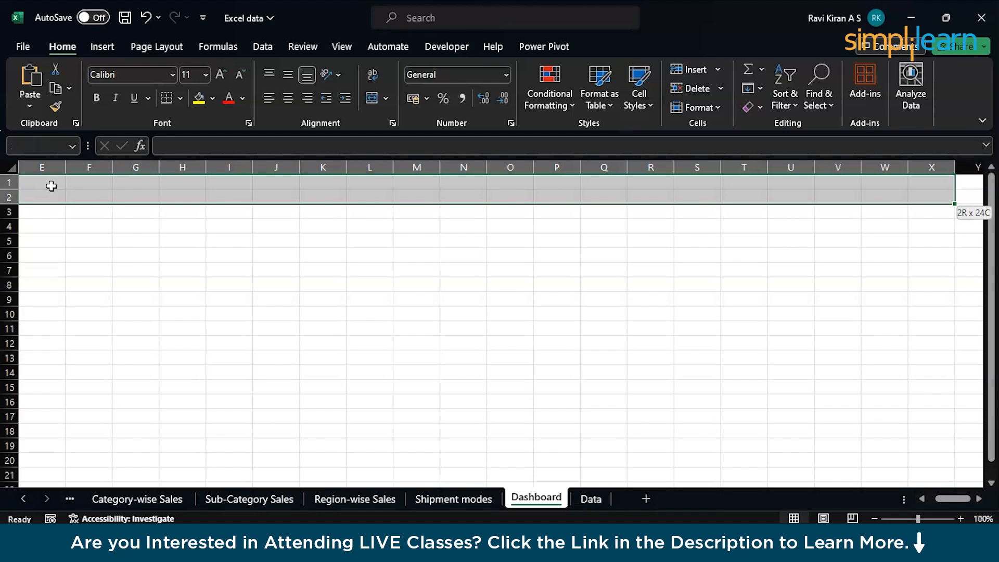
{"action": "key", "text": "shift+Right"}
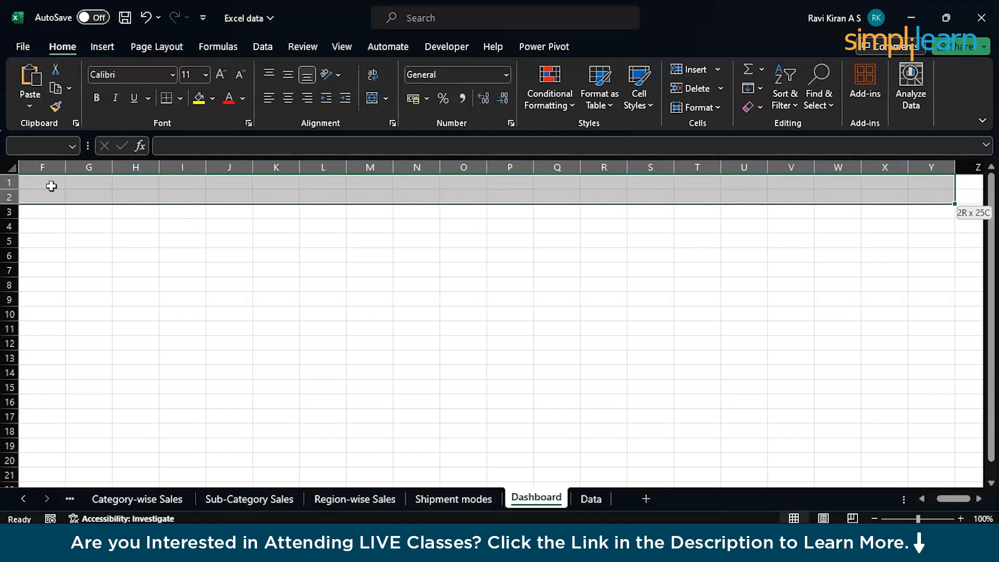
{"action": "key", "text": "shift+Left"}
{"action": "key", "text": "shift+Left"}
{"action": "key", "text": "shift+Left"}
{"action": "key", "text": "shift+Left"}
{"action": "key", "text": "shift+Right"}
{"action": "key", "text": "shift+Right"}
{"action": "key", "text": "shift+Right"}
{"action": "key", "text": "shift+Right"}
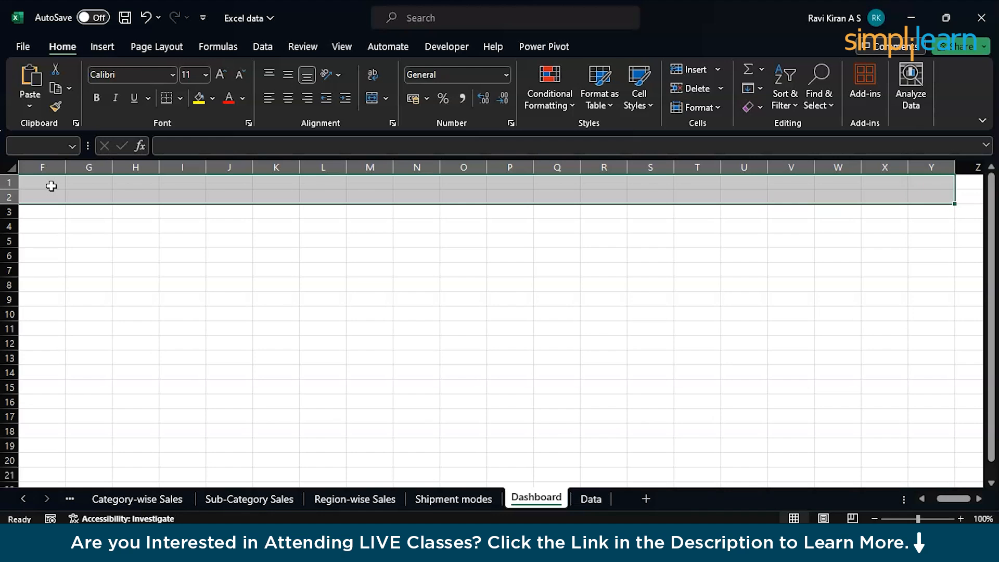
{"action": "left_click", "coordinate": [375, 95]}
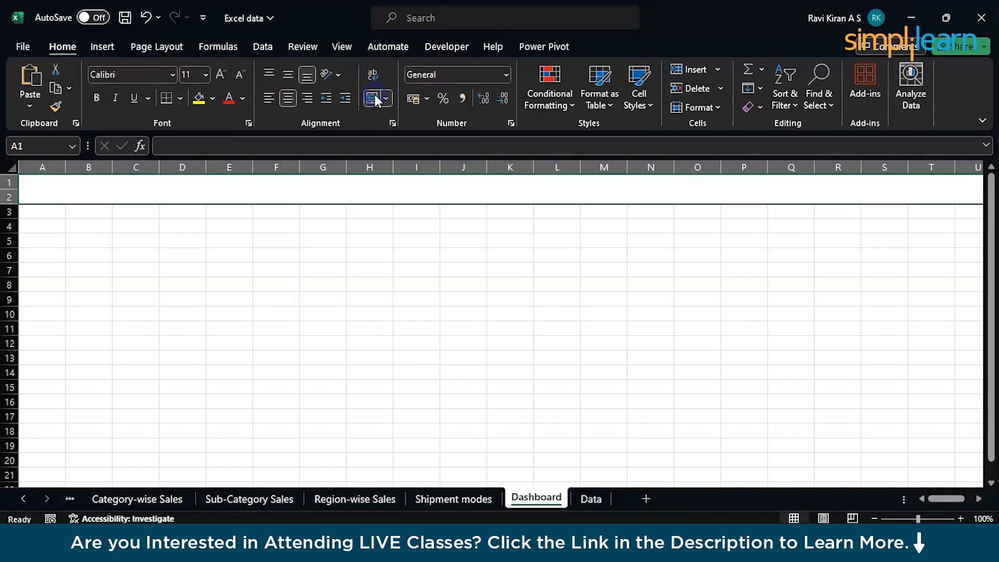
Step: Format the merged title banner with a dark blue-grey fill and a white, bold, 18-point font
{"action": "left_click", "coordinate": [212, 98]}
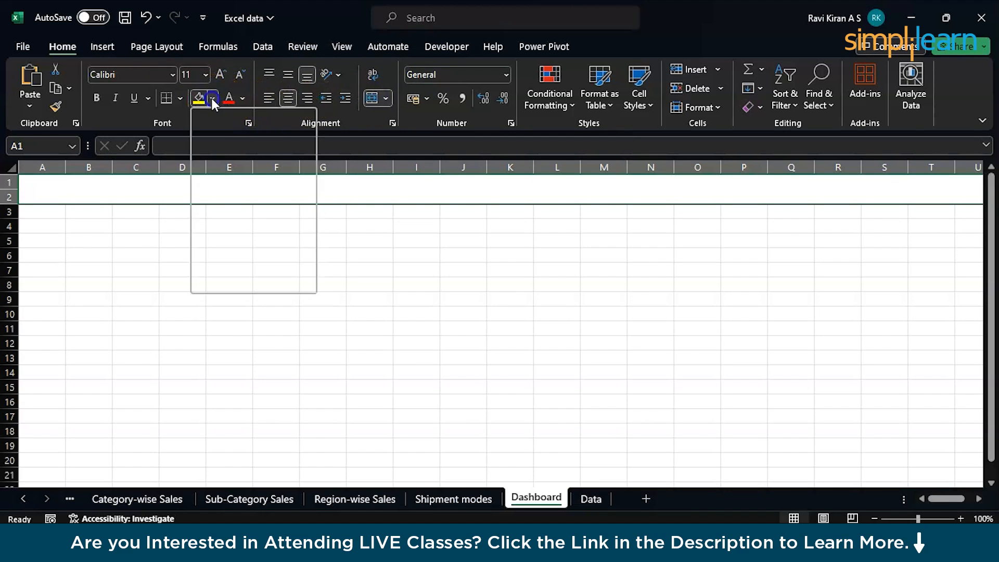
{"action": "left_click", "coordinate": [234, 192]}
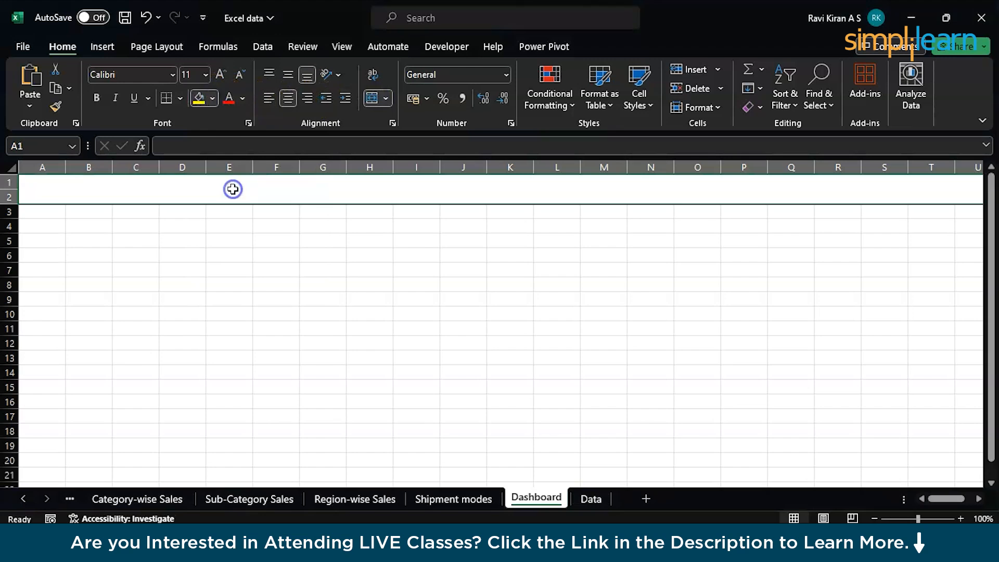
{"action": "left_click", "coordinate": [243, 100]}
{"action": "left_click", "coordinate": [230, 156]}
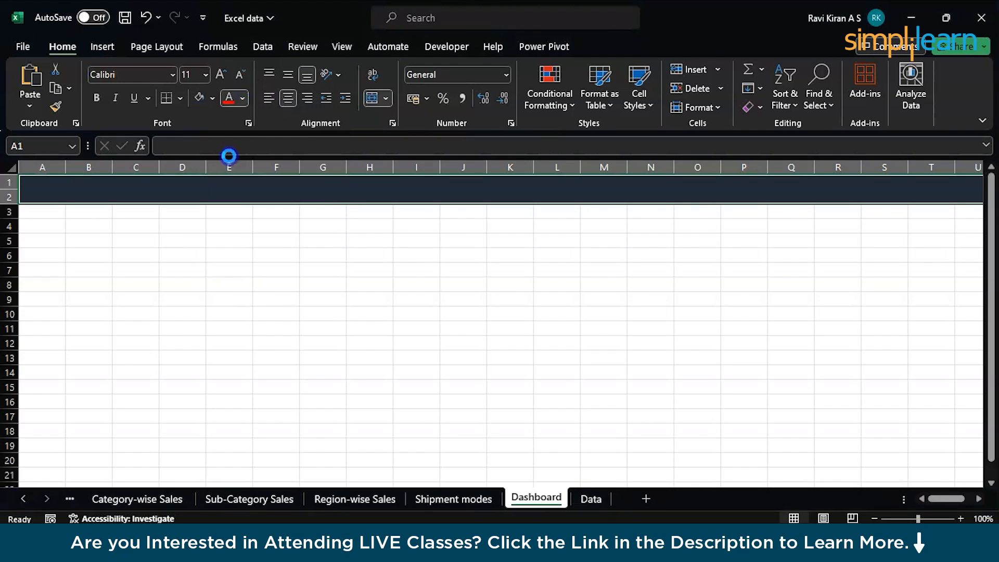
{"action": "left_click", "coordinate": [95, 97]}
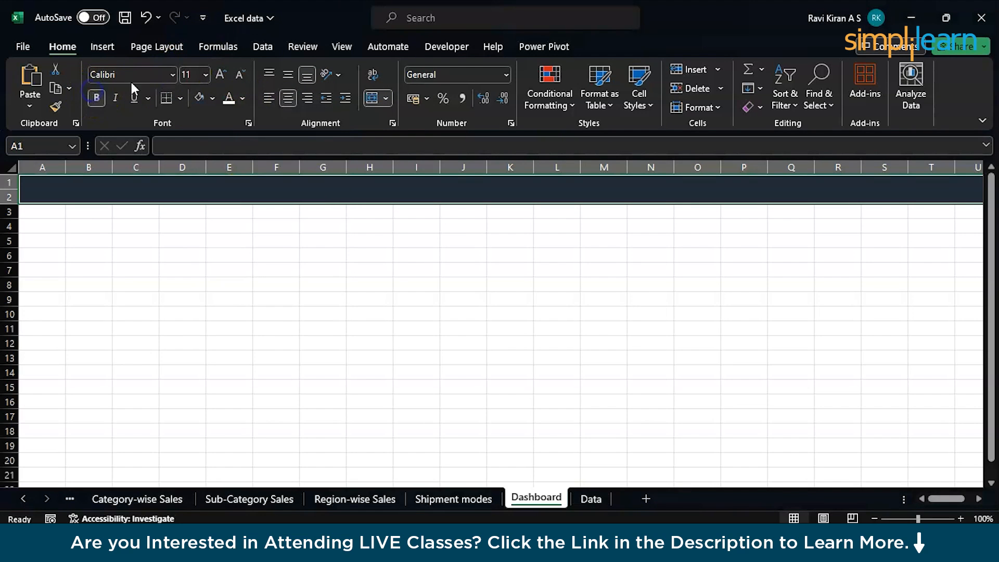
{"action": "left_click", "coordinate": [221, 74]}
{"action": "left_click", "coordinate": [220, 75]}
{"action": "left_click", "coordinate": [221, 75]}
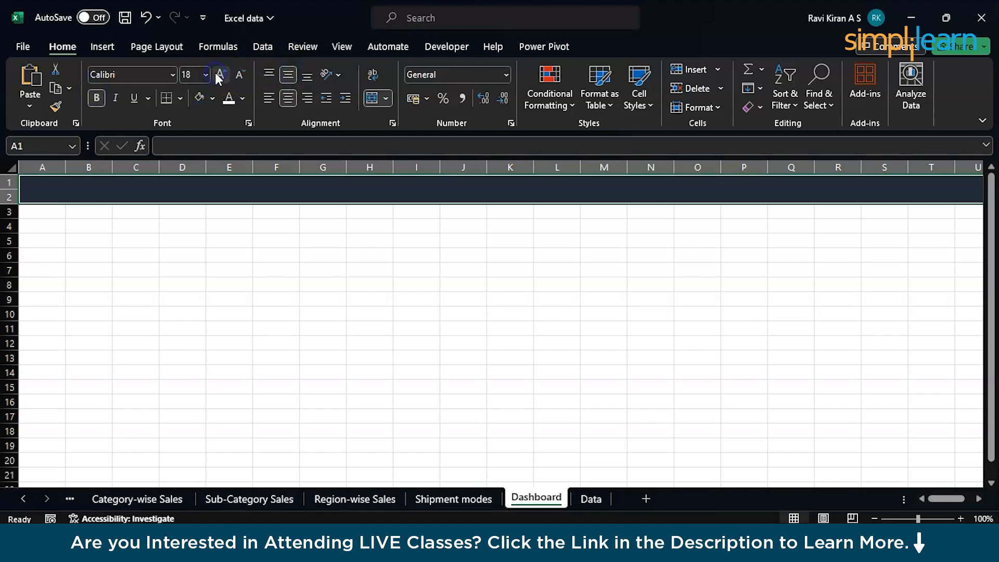
Step: Enter SALES DASHBOARD as the title in the merged banner
{"action": "double_click", "coordinate": [416, 190]}
{"action": "type", "text": "Sal"}
{"action": "key", "text": "BackSpace"}
{"action": "key", "text": "BackSpace"}
{"action": "type", "text": "ALES DASHBOARD"}
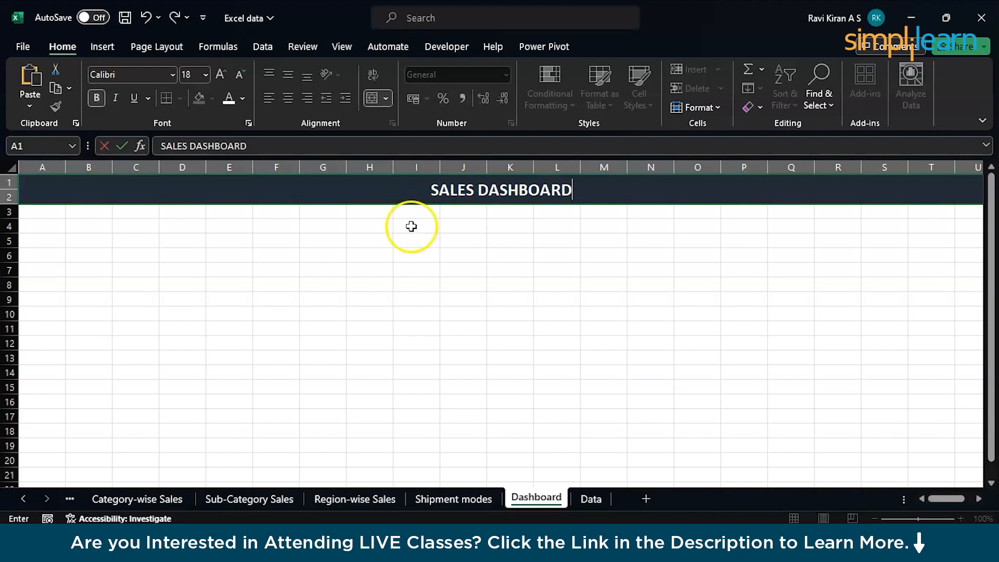
{"action": "left_click", "coordinate": [408, 283]}
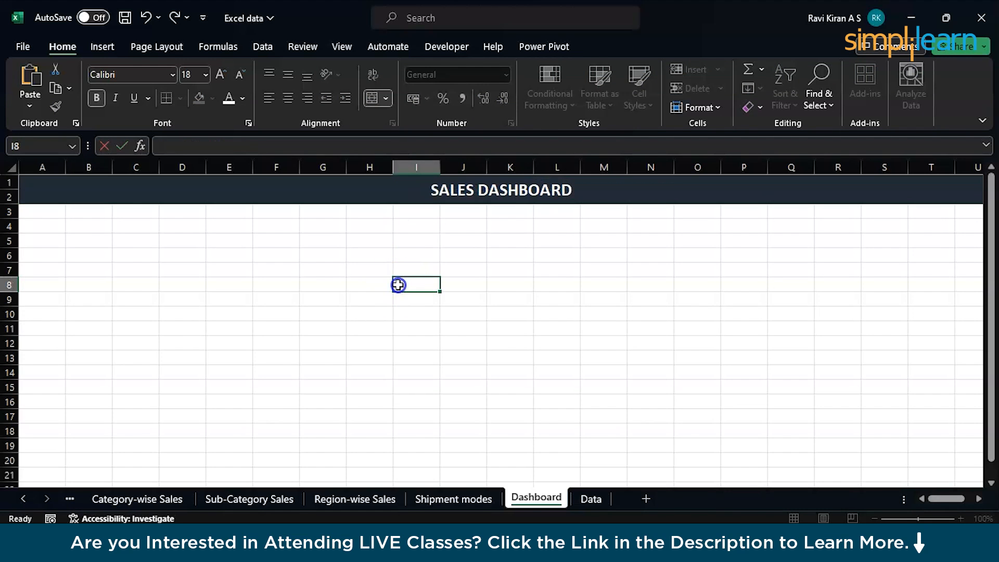
Step: Copy the MoM Sales Report chart onto the Dashboard sheet and place it directly below the banner, starting at column A
{"action": "scroll", "coordinate": [165, 489], "scroll_direction": "up", "scroll_amount": 3}
{"action": "scroll", "coordinate": [166, 489], "scroll_direction": "down", "scroll_amount": 3}
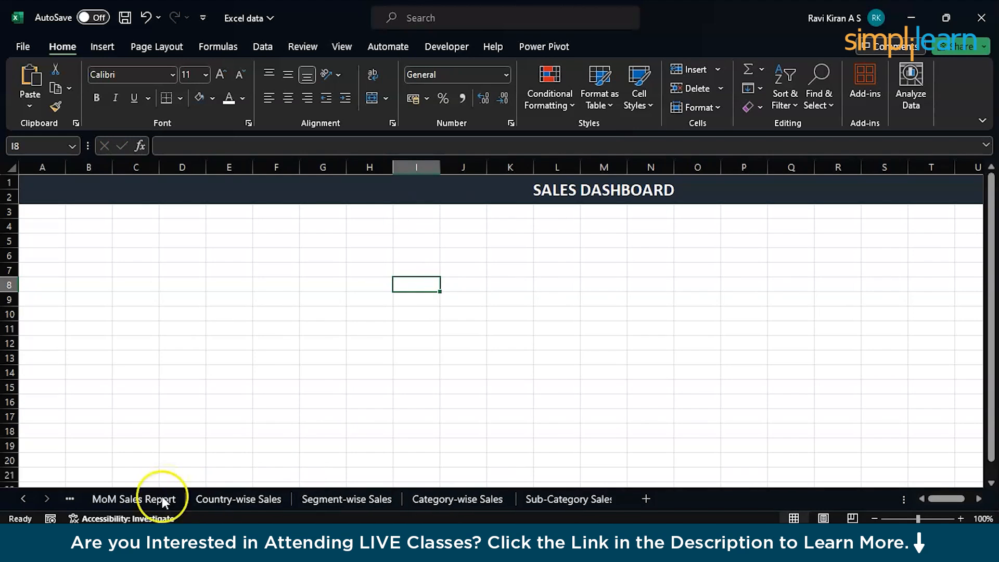
{"action": "left_click", "coordinate": [133, 501]}
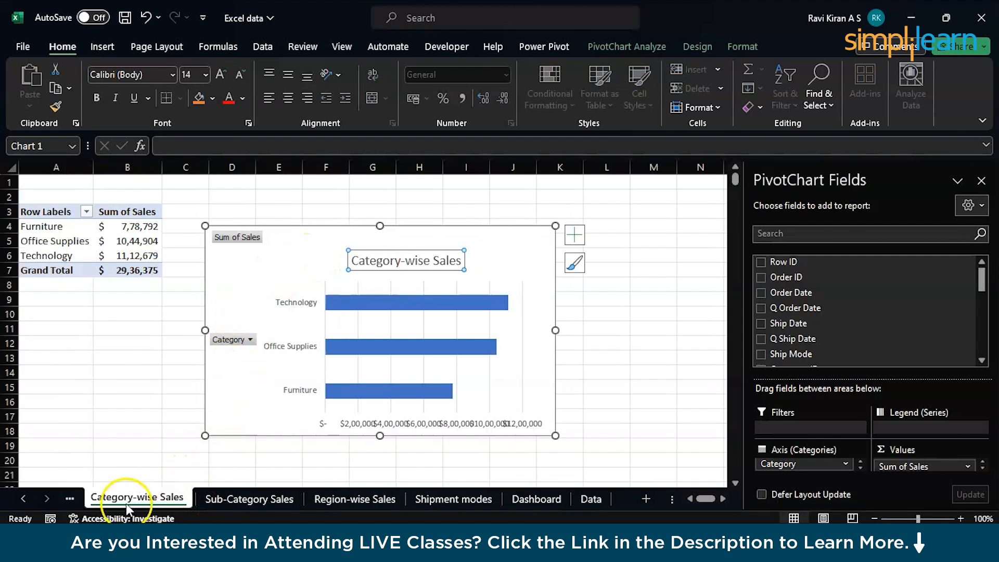
{"action": "left_click", "coordinate": [72, 498]}
{"action": "left_click", "coordinate": [71, 498]}
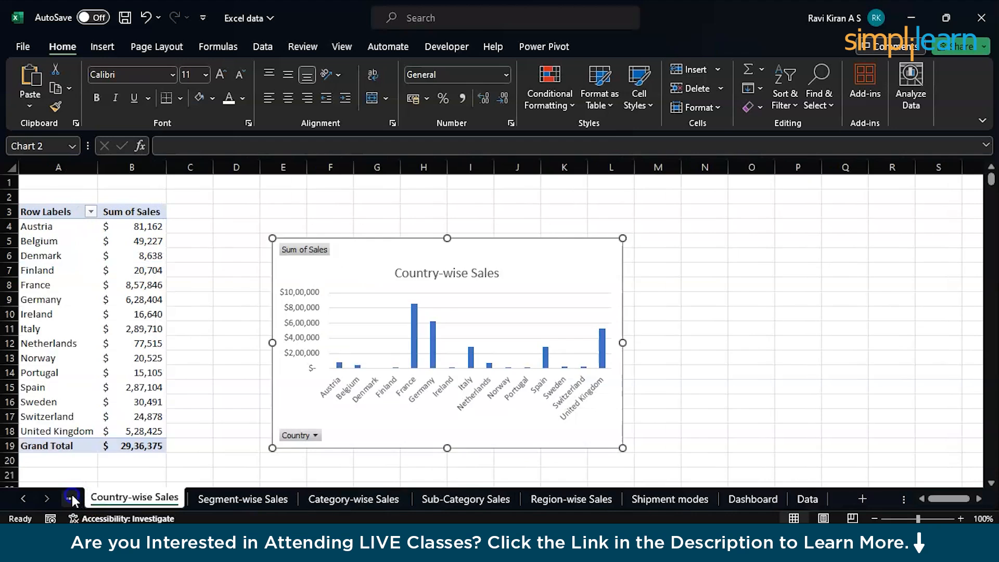
{"action": "left_click", "coordinate": [71, 497]}
{"action": "left_click", "coordinate": [355, 262]}
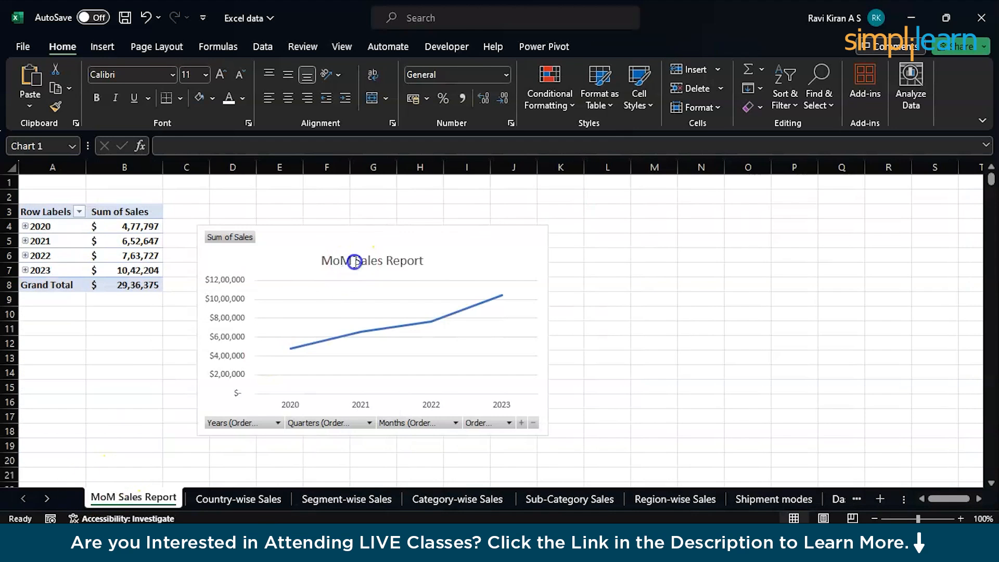
{"action": "left_click", "coordinate": [354, 261]}
{"action": "left_click", "coordinate": [326, 247]}
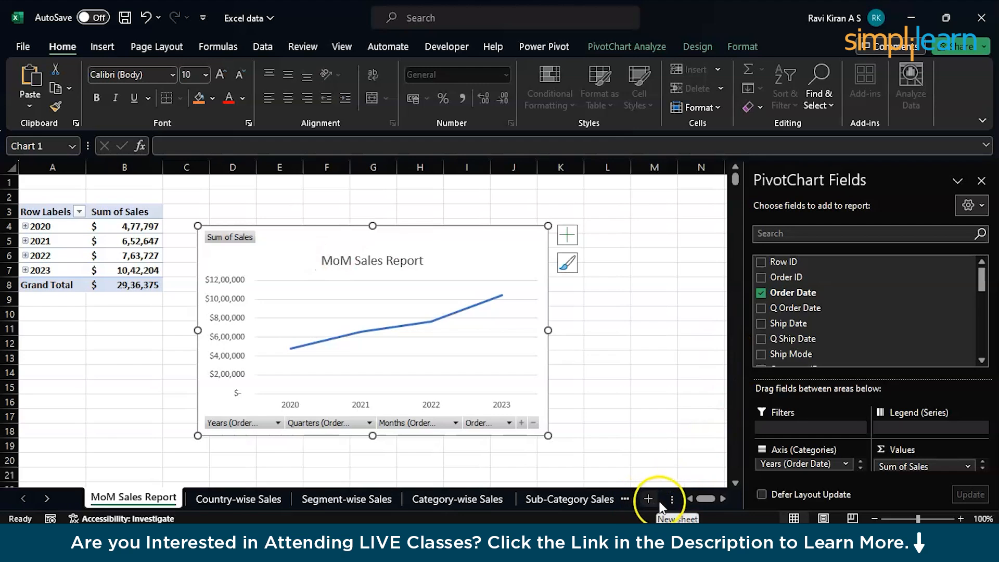
{"action": "left_click", "coordinate": [629, 498]}
{"action": "left_click", "coordinate": [631, 500]}
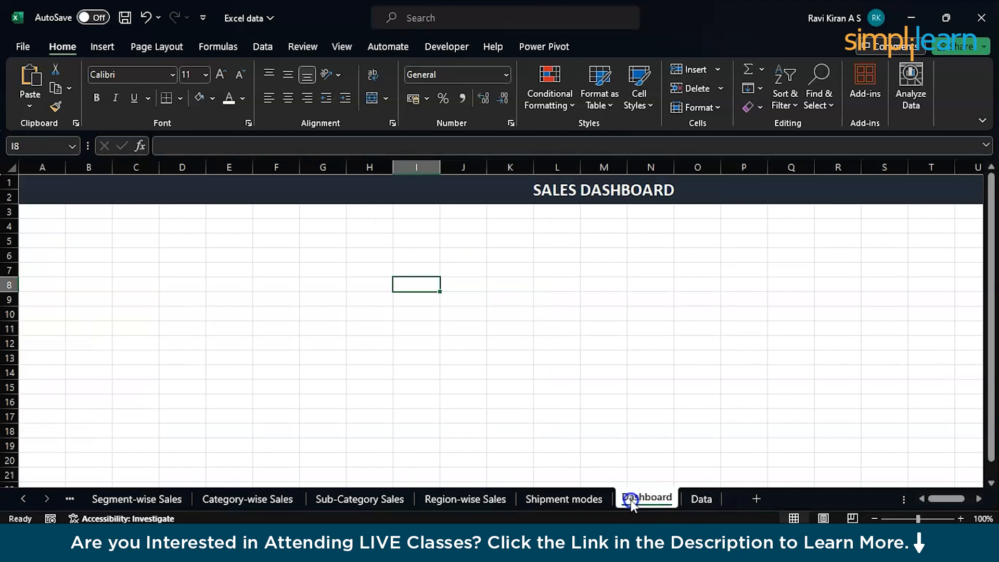
{"action": "left_click", "coordinate": [88, 221]}
{"action": "key", "text": "ctrl+v"}
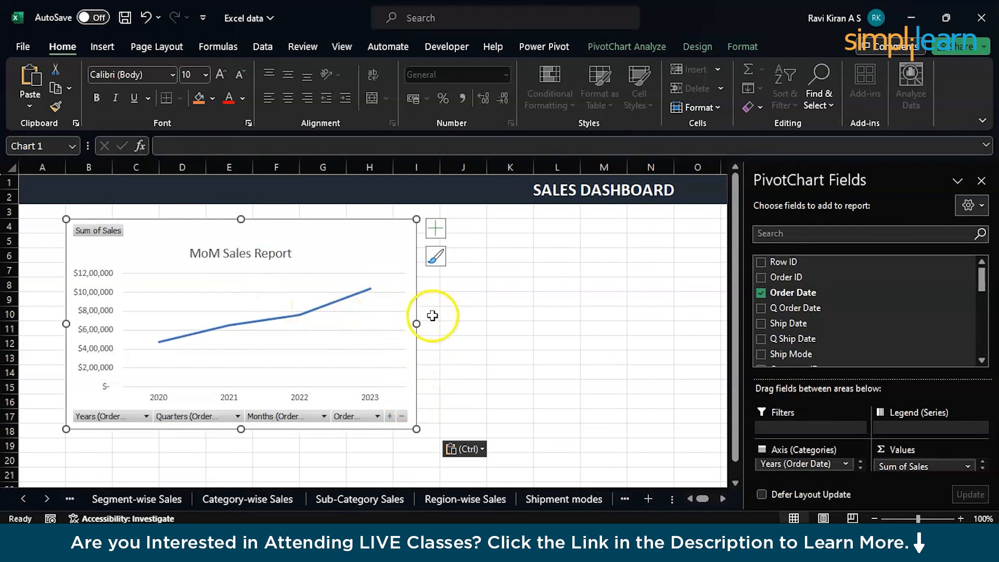
{"action": "left_click", "coordinate": [981, 180]}
{"action": "left_click_drag", "start_coordinate": [350, 238], "coordinate": [301, 228]}
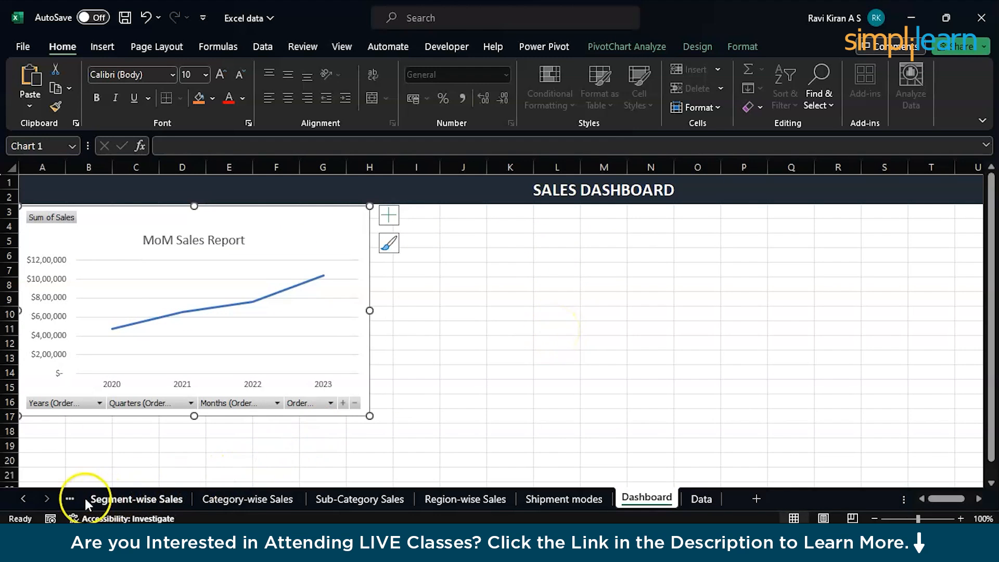
Step: Copy the Segment-wise Sales chart onto the Dashboard sheet and align it directly beside the MoM Sales Report chart
{"action": "left_click", "coordinate": [71, 498]}
{"action": "left_click", "coordinate": [219, 496]}
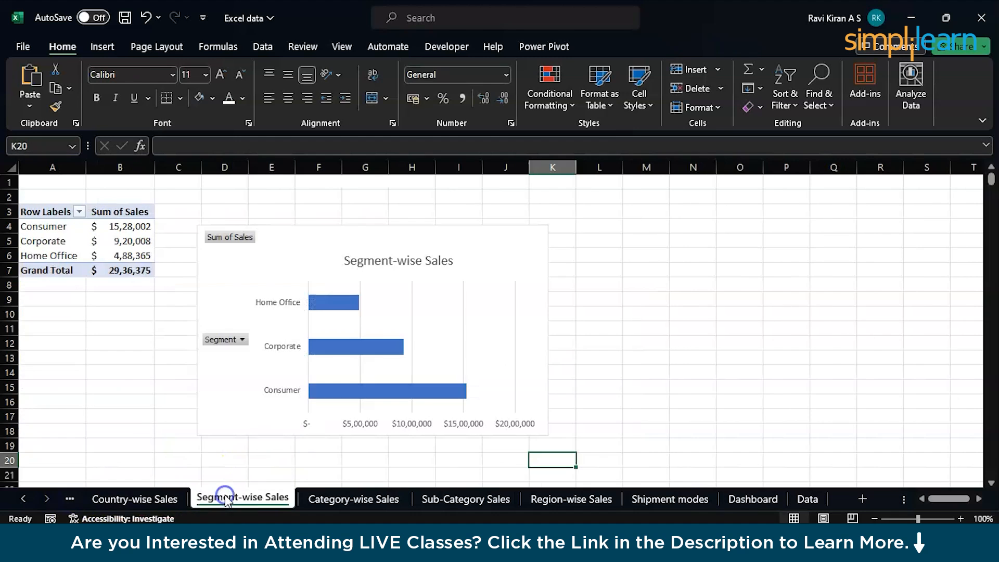
{"action": "left_click", "coordinate": [330, 233]}
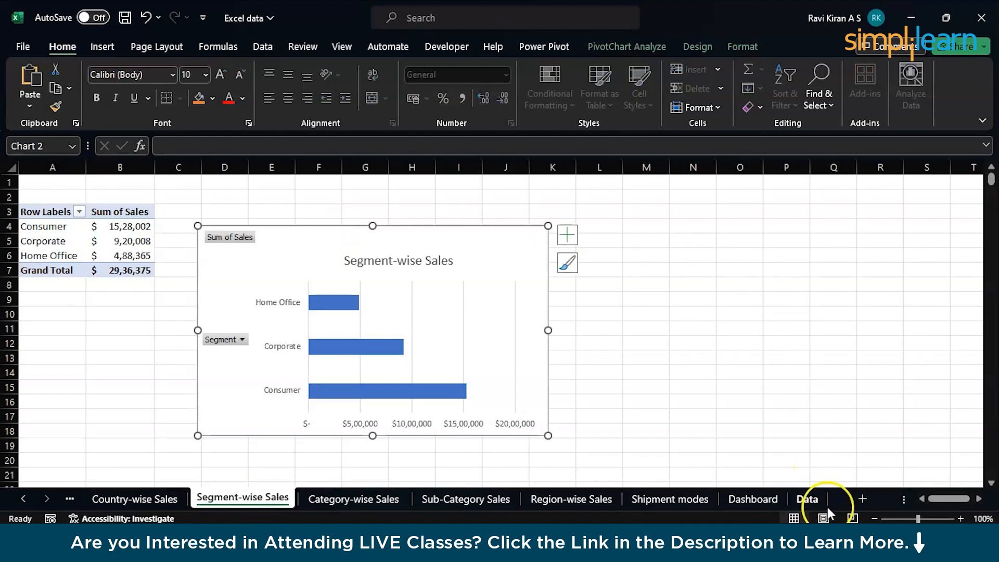
{"action": "left_click", "coordinate": [773, 499]}
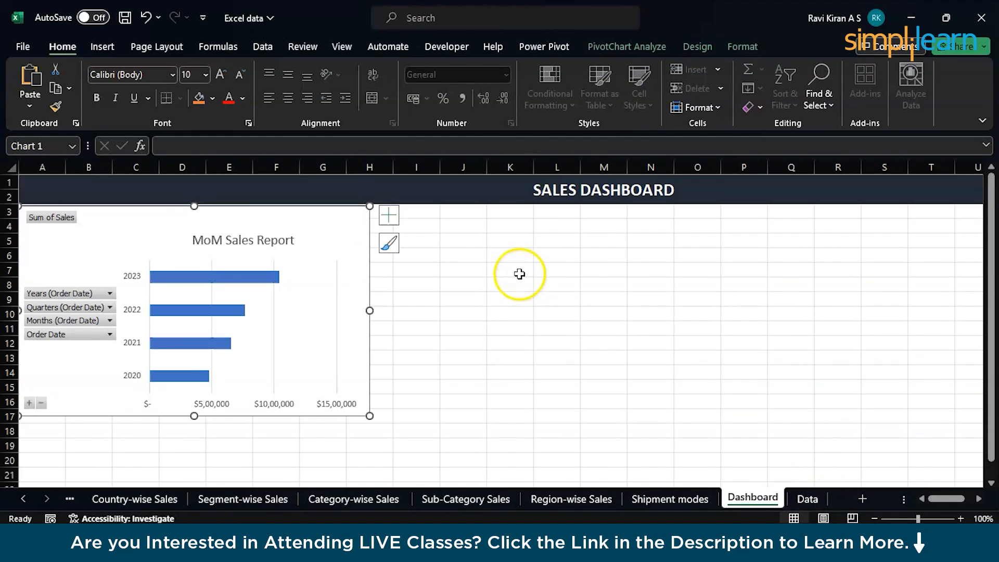
{"action": "left_click_drag", "start_coordinate": [353, 240], "coordinate": [197, 219]}
{"action": "left_click", "coordinate": [825, 311]}
{"action": "left_click", "coordinate": [480, 243]}
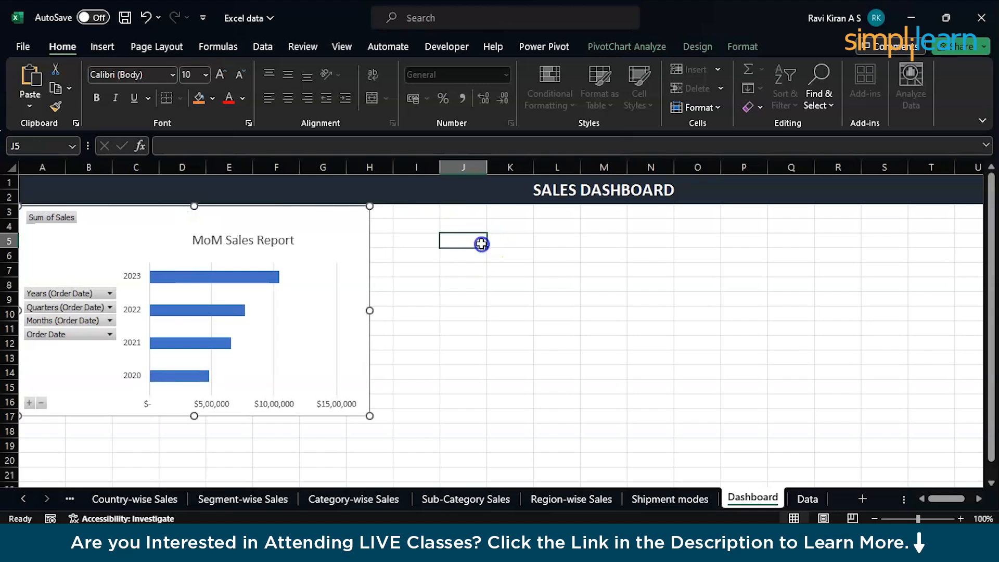
{"action": "key", "text": "ctrl+v"}
{"action": "left_click_drag", "start_coordinate": [560, 246], "coordinate": [497, 219]}
{"action": "key", "text": "Down"}
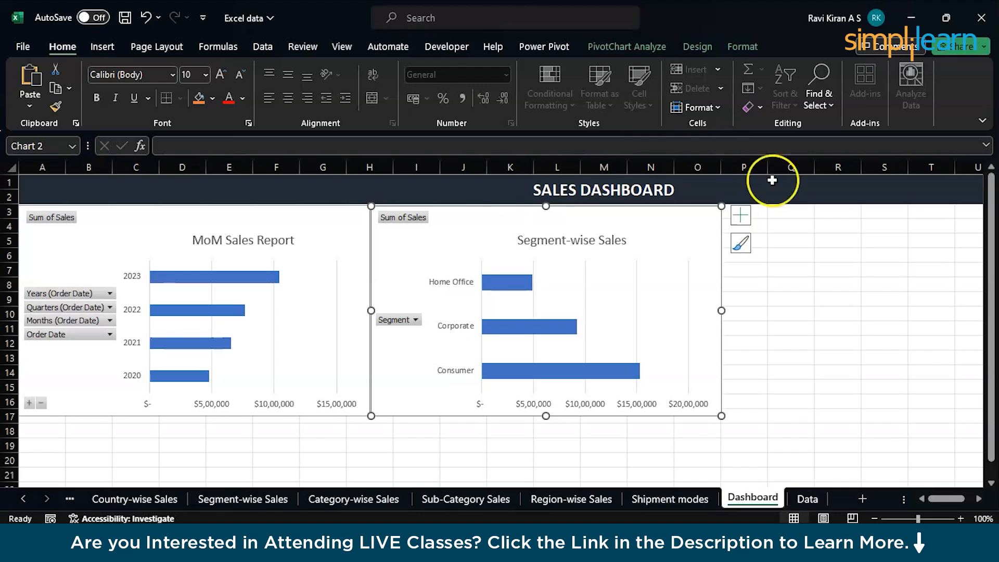
Step: Bring the Country-wise Sales chart onto the Dashboard sheet and place it beside the Segment-wise Sales chart, under the banner
{"action": "left_click", "coordinate": [875, 518]}
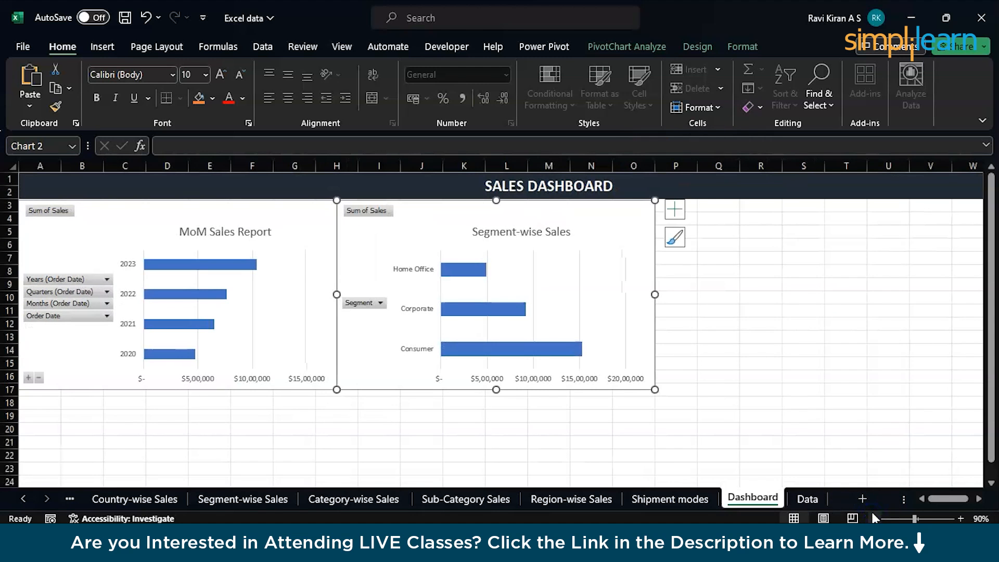
{"action": "left_click", "coordinate": [160, 501]}
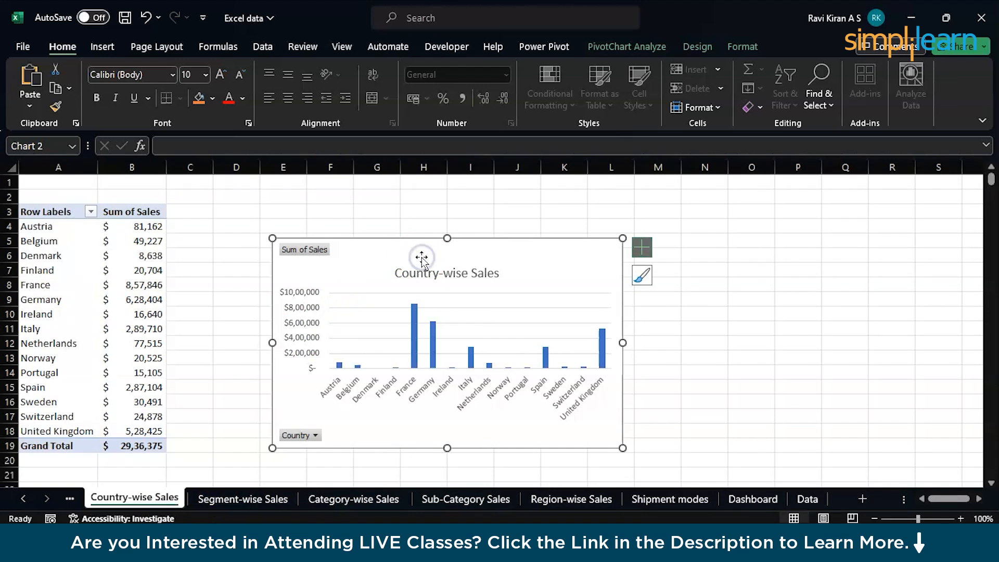
{"action": "key", "text": "ctrl+x"}
{"action": "left_click", "coordinate": [753, 498]}
{"action": "left_click", "coordinate": [788, 308]}
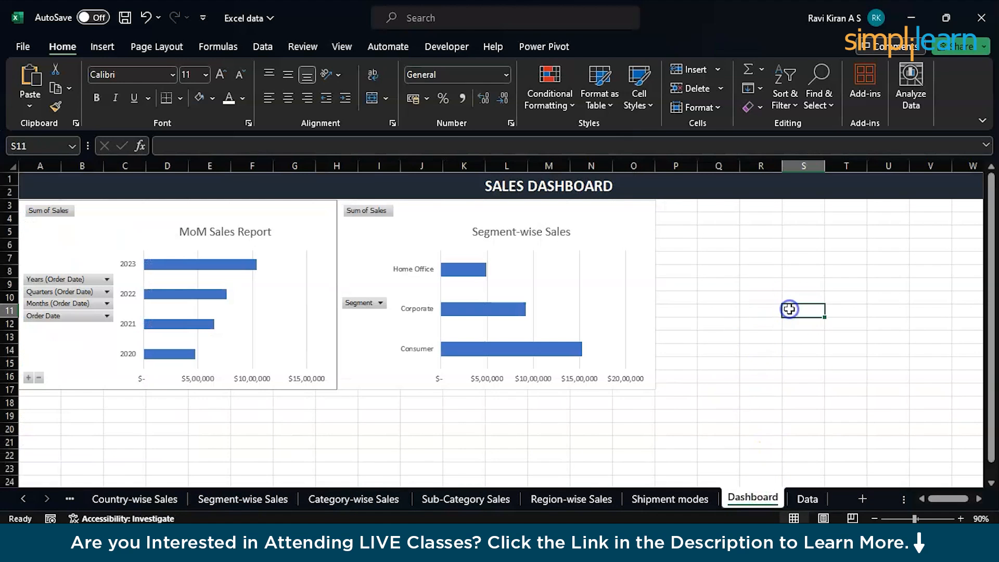
{"action": "key", "text": "ctrl+v"}
{"action": "left_click_drag", "start_coordinate": [883, 307], "coordinate": [756, 208]}
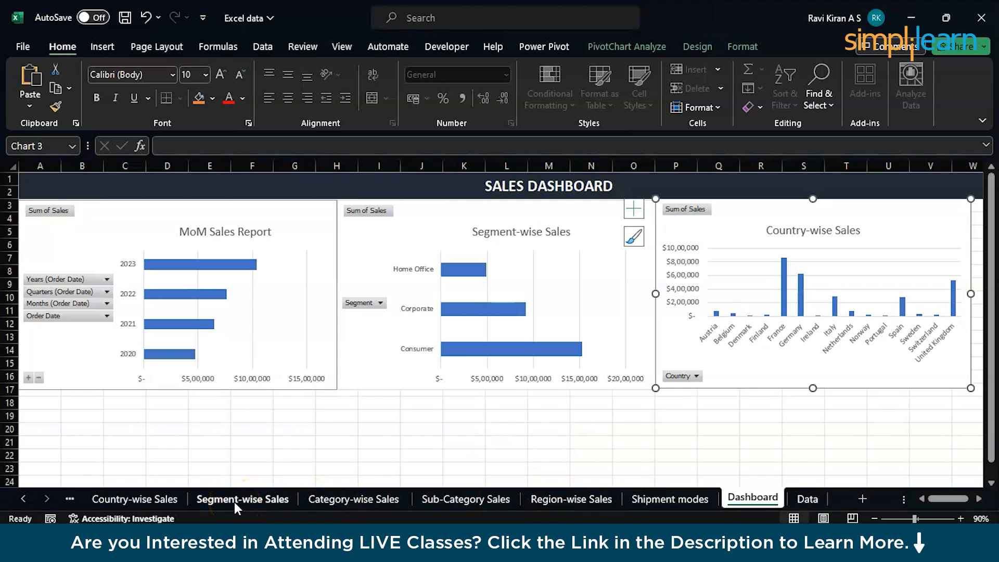
Step: Copy the Category-wise Sales chart onto the Dashboard sheet and place it directly beneath the MoM Sales Report chart
{"action": "left_click", "coordinate": [70, 499]}
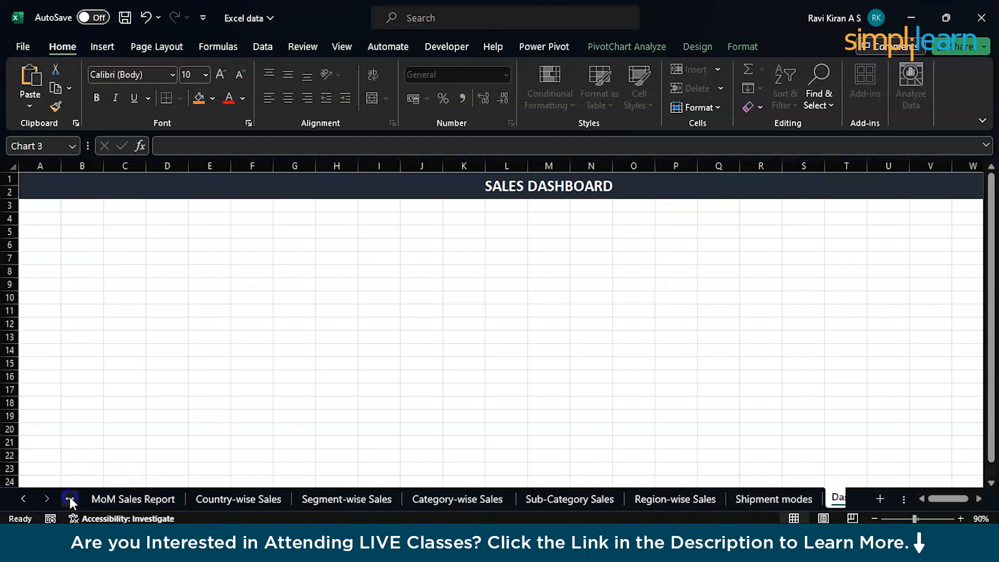
{"action": "left_click", "coordinate": [443, 499]}
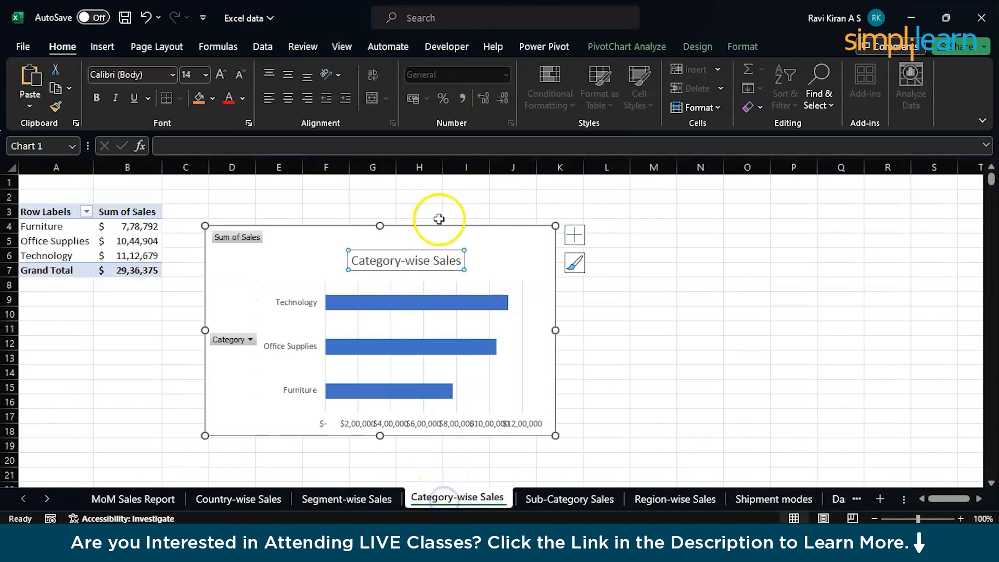
{"action": "left_click", "coordinate": [836, 499]}
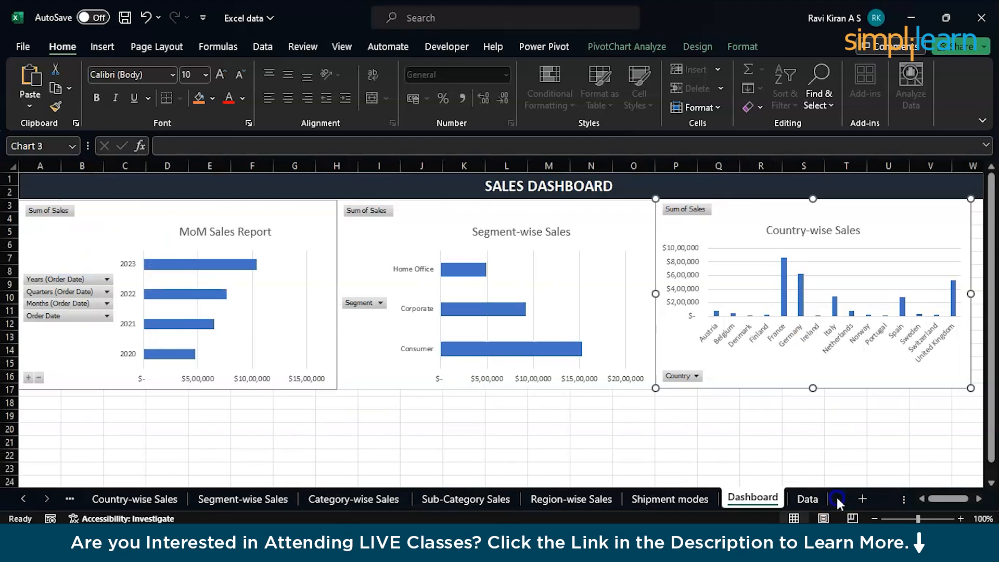
{"action": "left_click", "coordinate": [469, 430]}
{"action": "key", "text": "ctrl+v"}
{"action": "scroll", "coordinate": [468, 430], "scroll_direction": "down", "scroll_amount": 3}
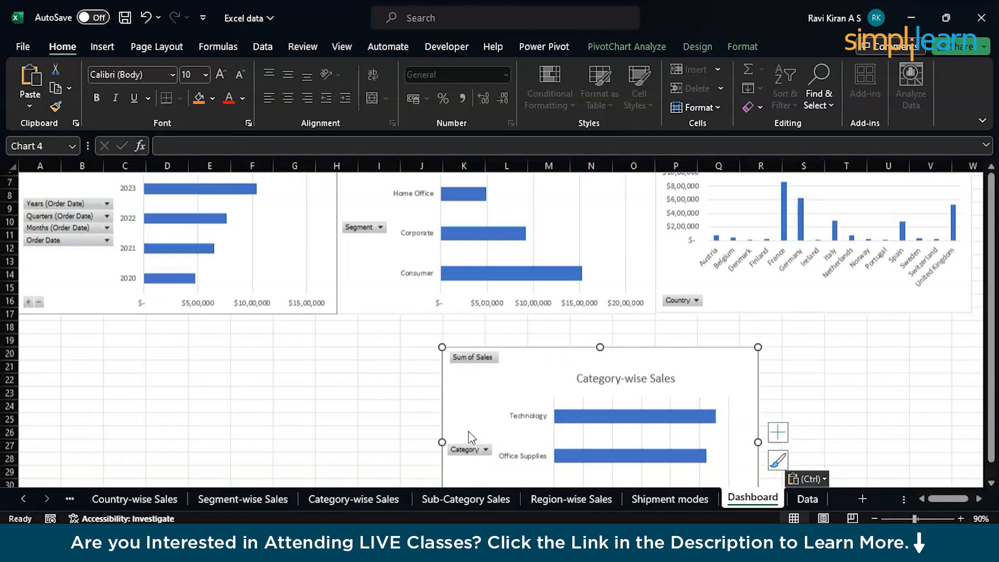
{"action": "left_click_drag", "start_coordinate": [535, 338], "coordinate": [136, 271]}
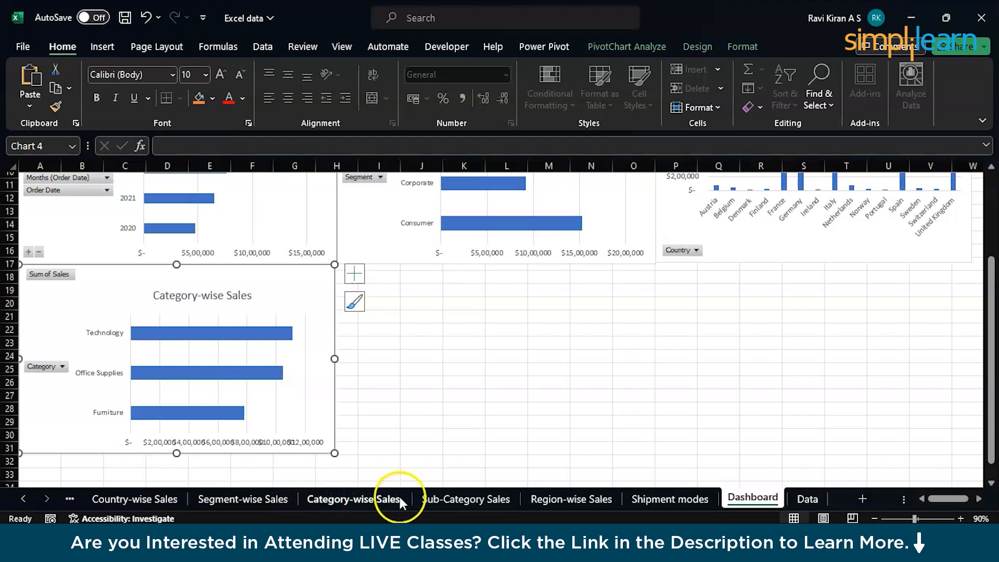
Step: Copy the Sub-category Sales chart onto the Dashboard sheet and place it directly beside the Category-wise Sales chart
{"action": "left_click", "coordinate": [461, 498]}
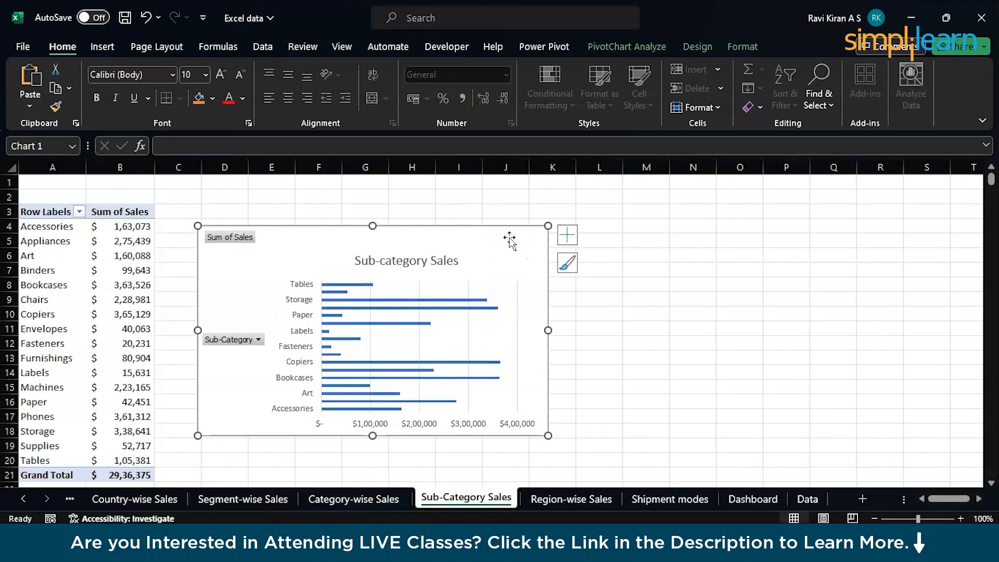
{"action": "left_click", "coordinate": [762, 498]}
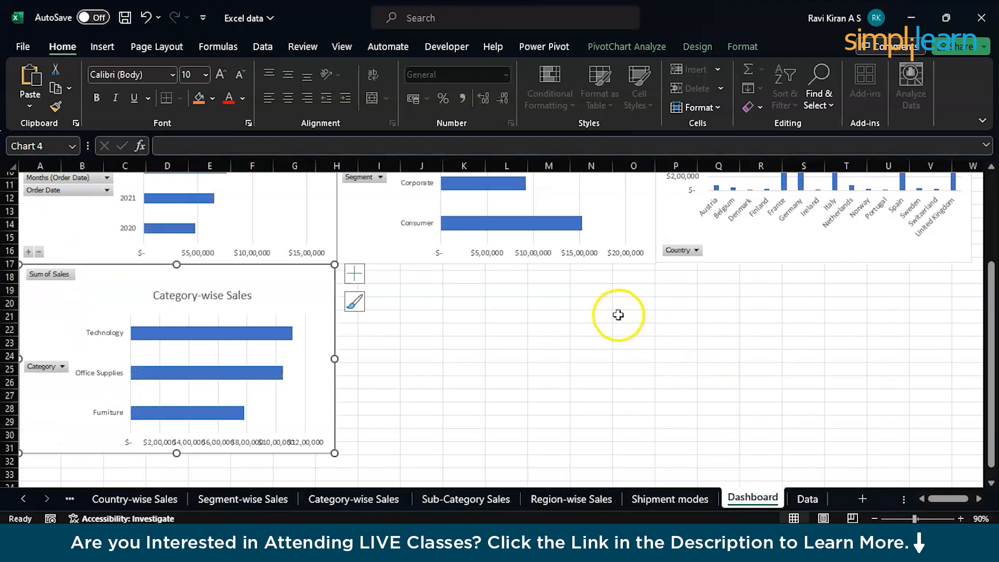
{"action": "left_click", "coordinate": [553, 335]}
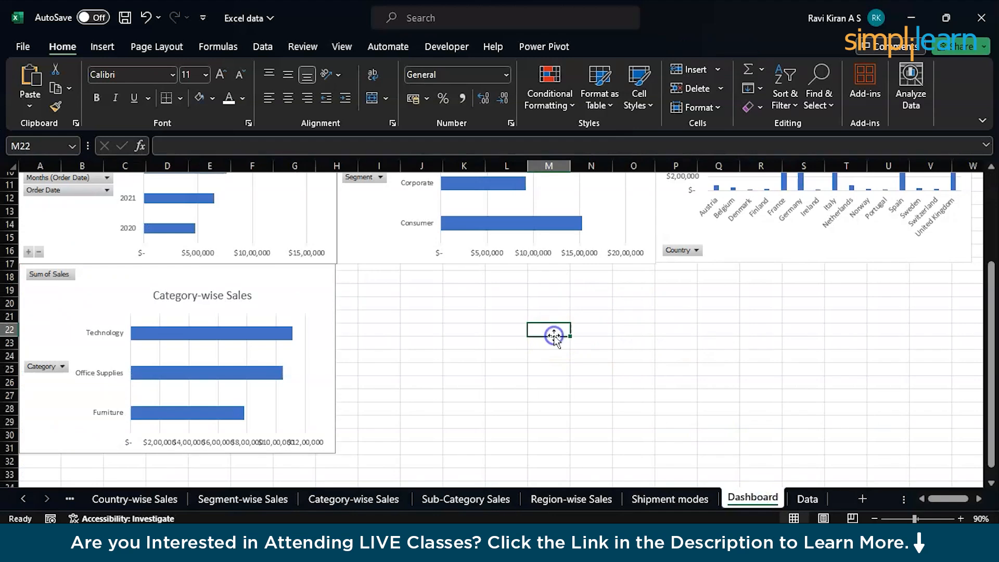
{"action": "key", "text": "ctrl+v"}
{"action": "left_click_drag", "start_coordinate": [638, 334], "coordinate": [446, 275]}
Step: Copy the Region-wise Sales chart onto the Dashboard sheet beneath the Country-wise Sales chart, and nudge the Sub-category Sales chart into alignment beside it
{"action": "left_click", "coordinate": [535, 504]}
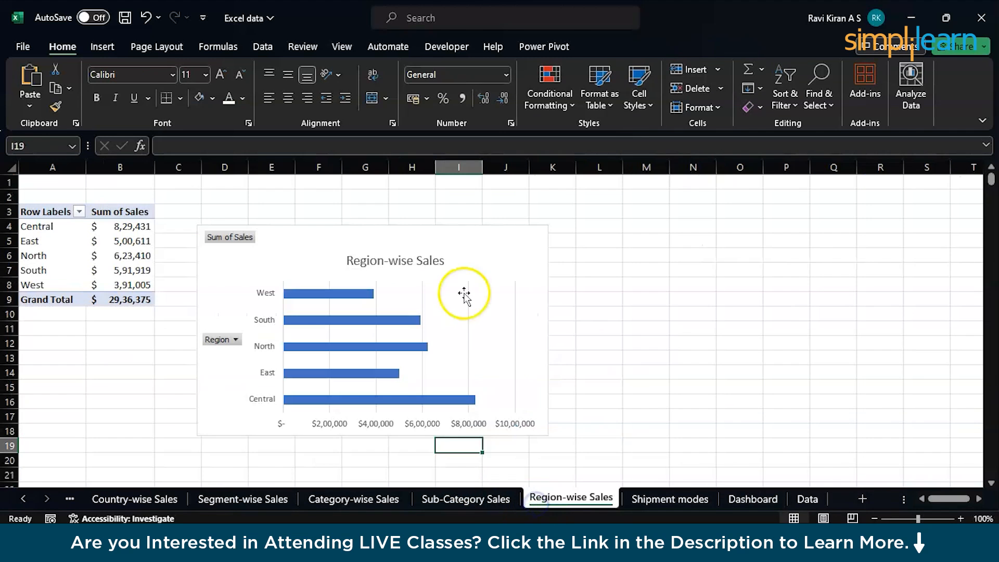
{"action": "left_click", "coordinate": [498, 239]}
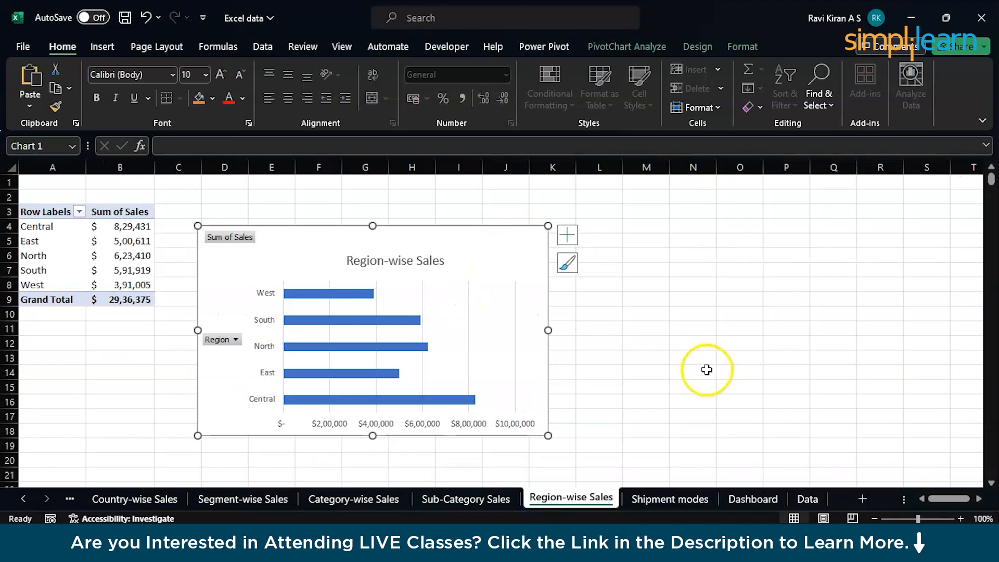
{"action": "left_click", "coordinate": [745, 498]}
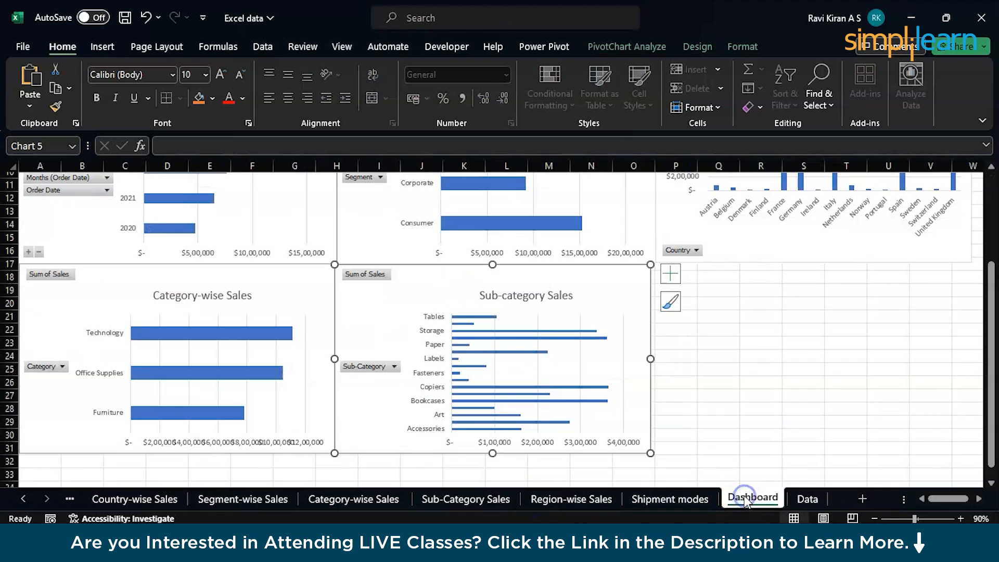
{"action": "left_click", "coordinate": [781, 357]}
{"action": "left_click_drag", "start_coordinate": [816, 361], "coordinate": [733, 276]}
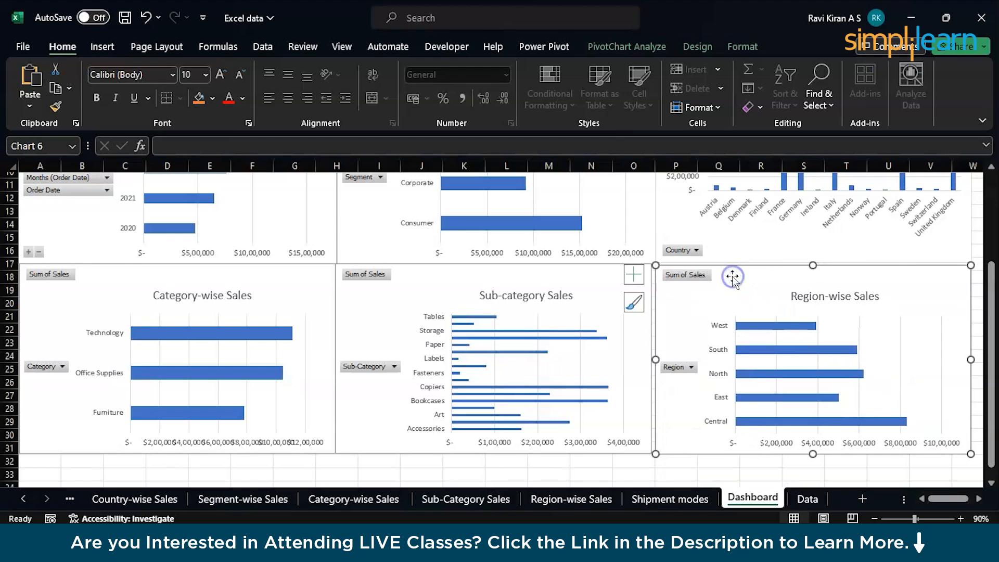
{"action": "left_click", "coordinate": [575, 267]}
{"action": "left_click_drag", "start_coordinate": [576, 267], "coordinate": [576, 269]}
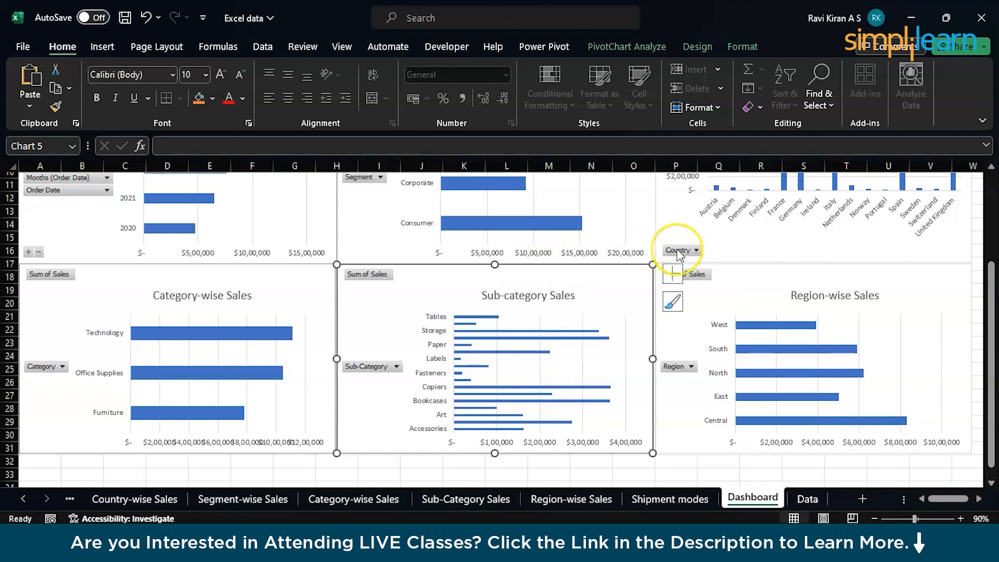
Step: Copy the Shipment Modes chart onto the Dashboard sheet and place it directly beneath the Category-wise Sales chart
{"action": "scroll", "coordinate": [669, 245], "scroll_direction": "up", "scroll_amount": 2}
{"action": "scroll", "coordinate": [595, 374], "scroll_direction": "down", "scroll_amount": 4}
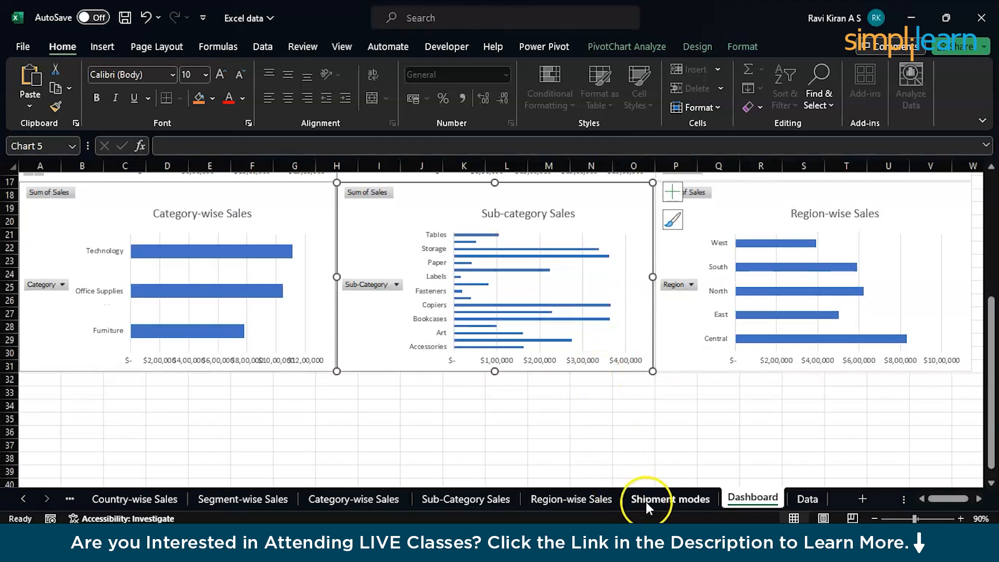
{"action": "left_click", "coordinate": [645, 499]}
{"action": "left_click", "coordinate": [350, 241]}
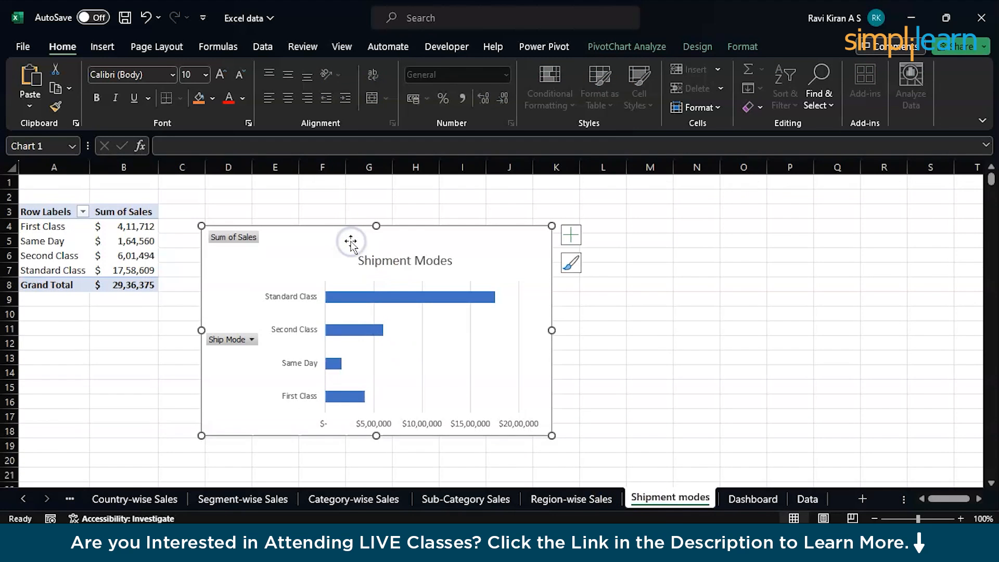
{"action": "left_click", "coordinate": [761, 498]}
{"action": "left_click", "coordinate": [471, 416]}
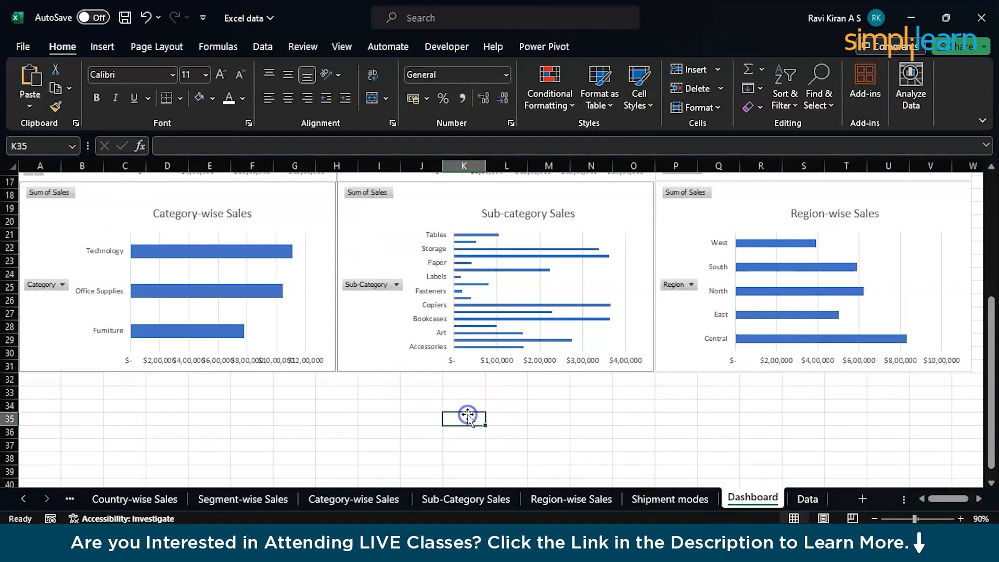
{"action": "key", "text": "ctrl+v"}
{"action": "left_click_drag", "start_coordinate": [640, 430], "coordinate": [215, 391]}
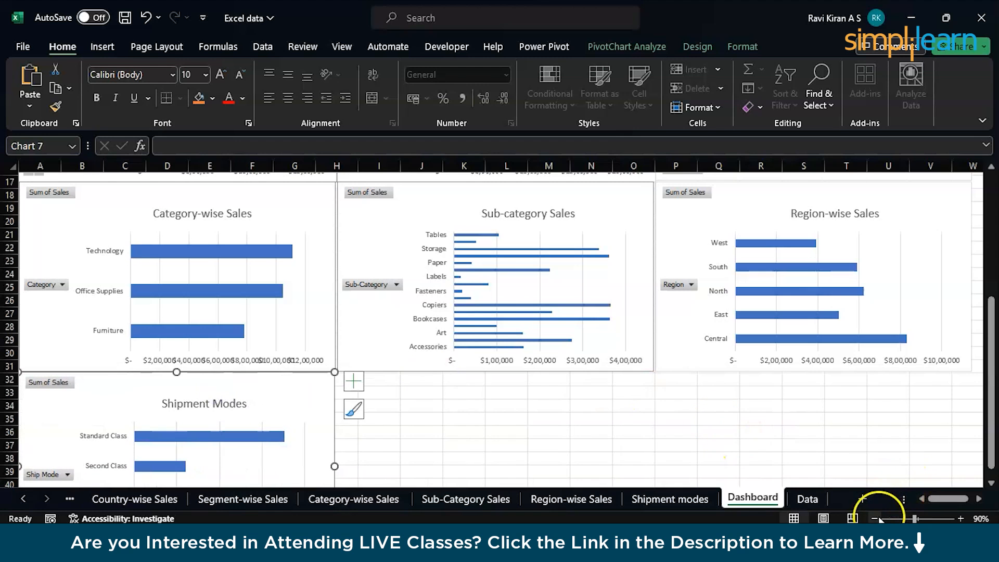
Step: Examine the overall dashboard layout at reduced zoom, from the title banner down to the Shipment Modes chart
{"action": "left_click", "coordinate": [876, 519]}
{"action": "left_click", "coordinate": [877, 519]}
{"action": "scroll", "coordinate": [832, 401], "scroll_direction": "up", "scroll_amount": 6}
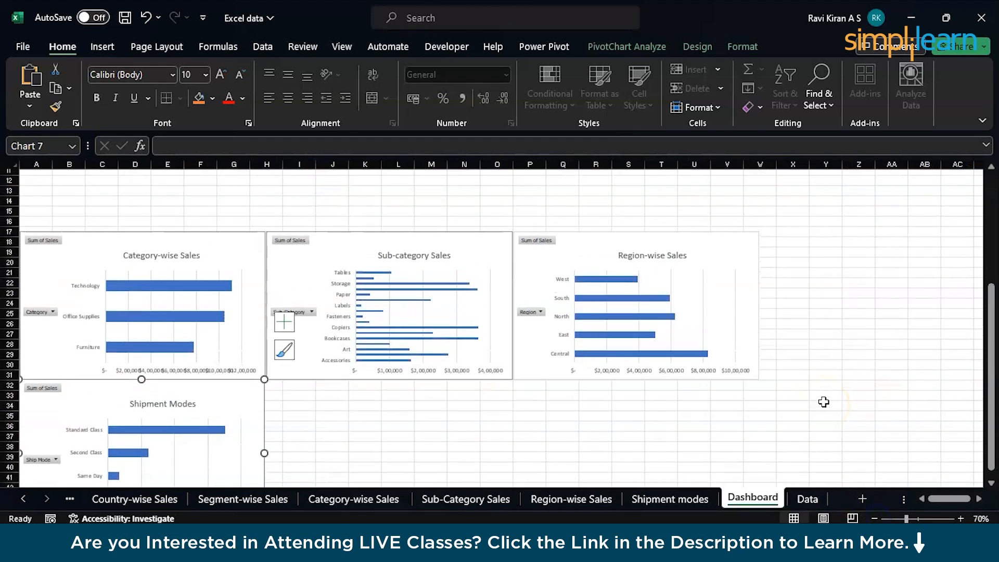
{"action": "scroll", "coordinate": [832, 292], "scroll_direction": "down", "scroll_amount": 4}
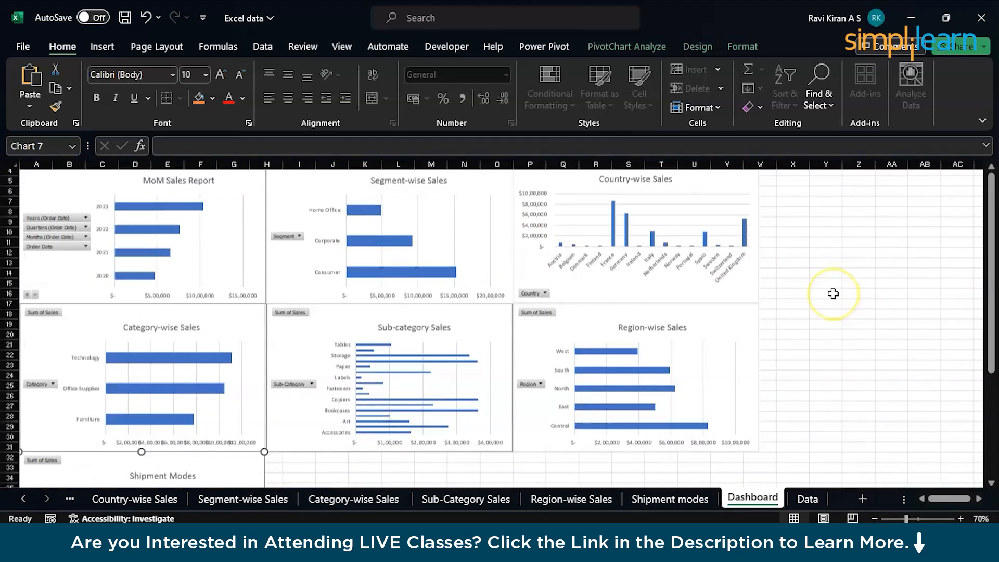
{"action": "scroll", "coordinate": [832, 292], "scroll_direction": "up", "scroll_amount": 4}
{"action": "scroll", "coordinate": [833, 293], "scroll_direction": "up", "scroll_amount": 3}
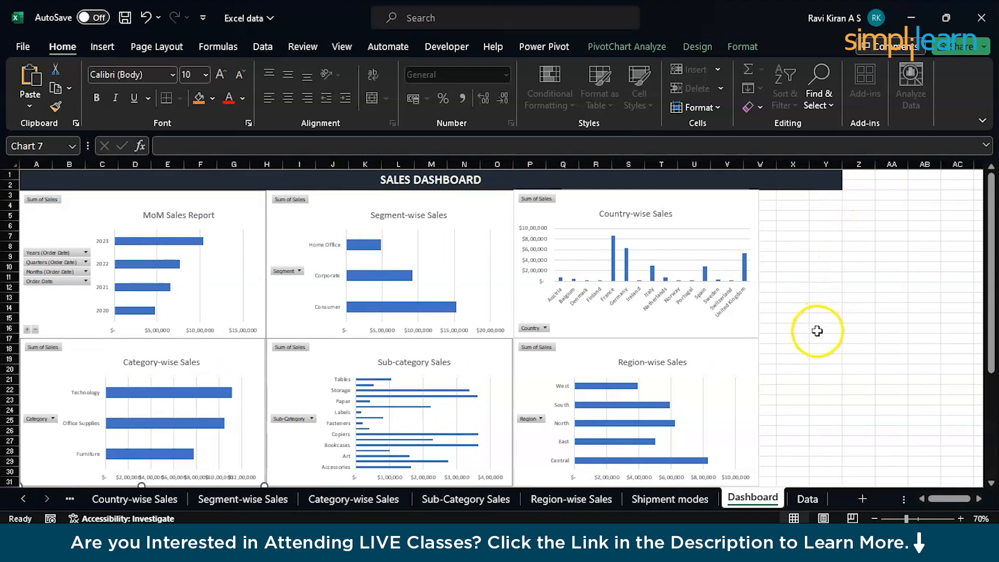
{"action": "scroll", "coordinate": [816, 338], "scroll_direction": "down", "scroll_amount": 5}
{"action": "scroll", "coordinate": [732, 384], "scroll_direction": "down", "scroll_amount": 3, "text": "ctrl"}
{"action": "scroll", "coordinate": [651, 297], "scroll_direction": "up", "scroll_amount": 2}
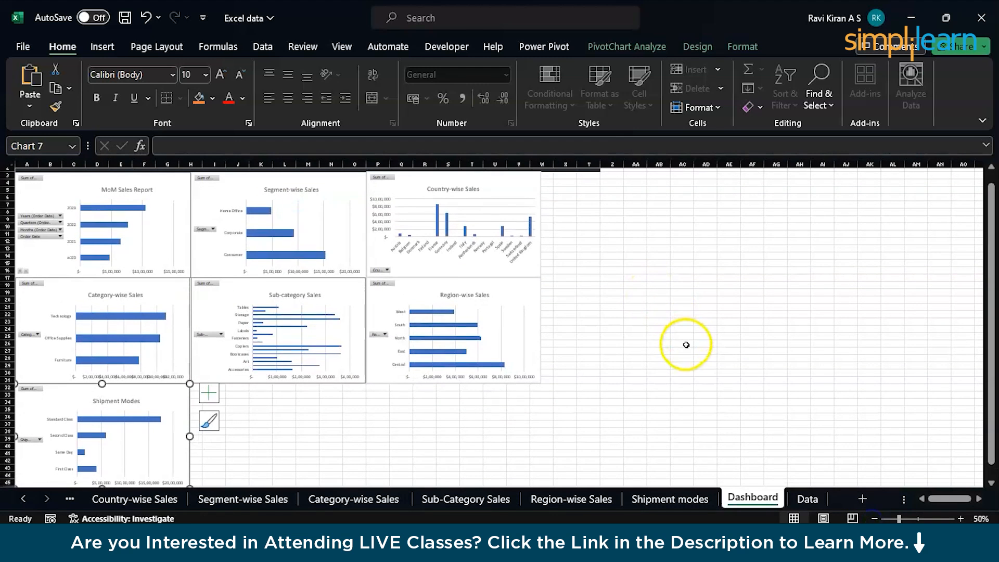
{"action": "left_click", "coordinate": [910, 519]}
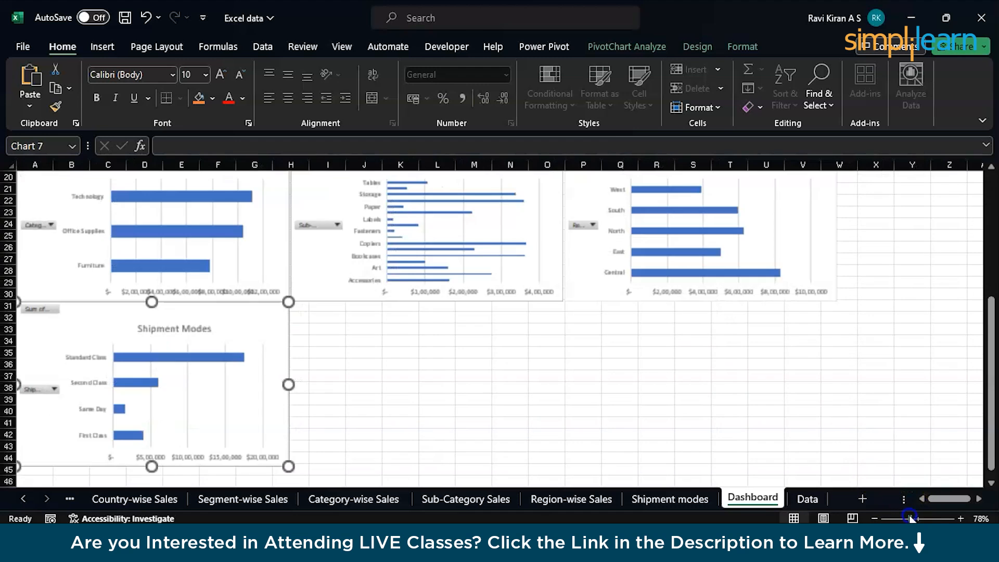
{"action": "scroll", "coordinate": [681, 299], "scroll_direction": "up", "scroll_amount": 6}
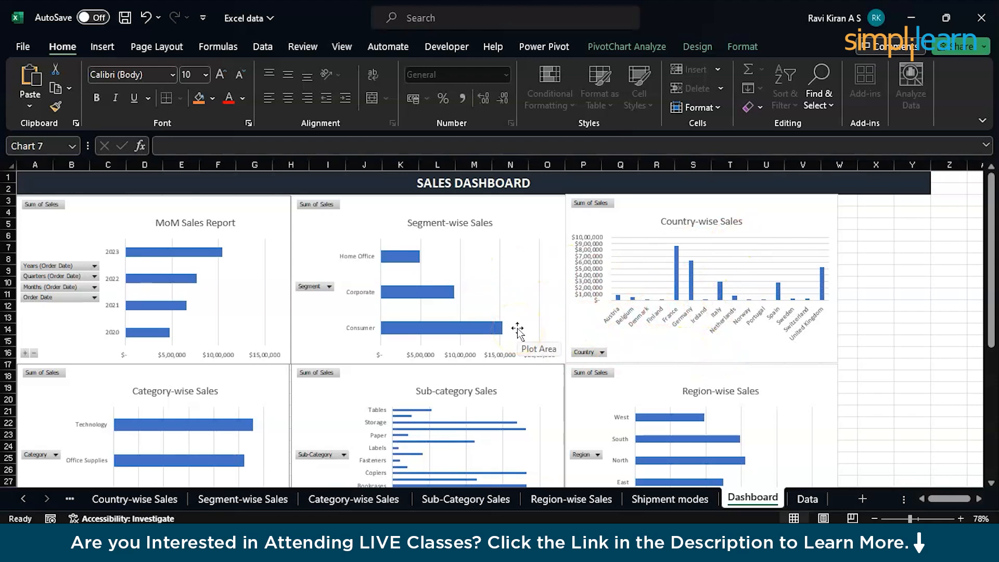
Step: Hide the Quick Access Toolbar, keeping the ribbon always shown
{"action": "left_click", "coordinate": [984, 122]}
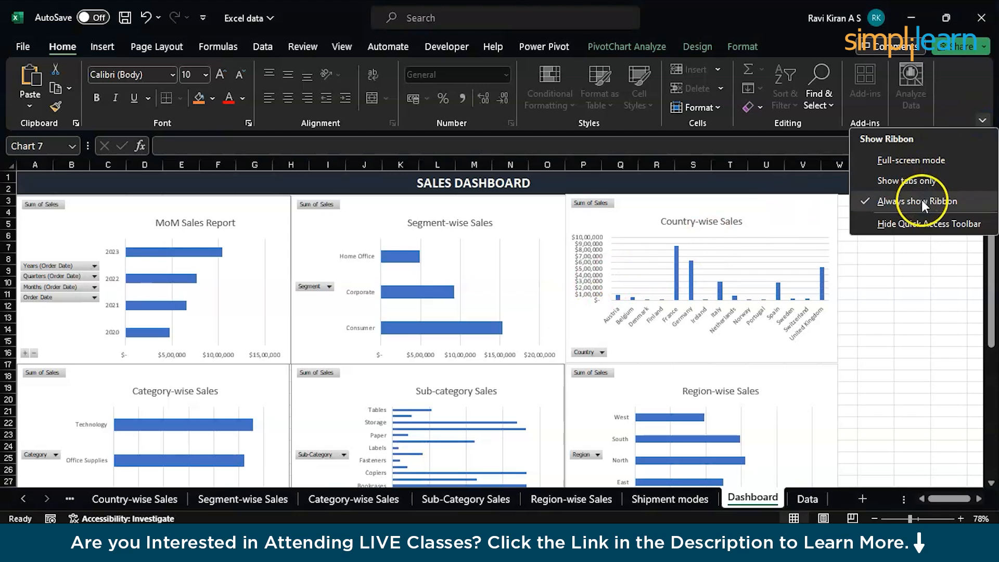
{"action": "left_click", "coordinate": [928, 223]}
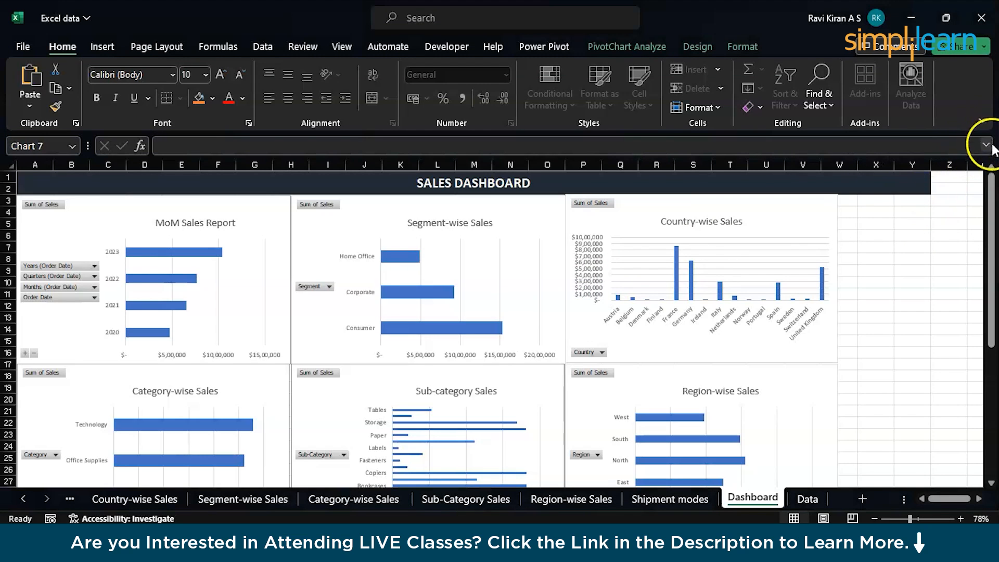
{"action": "left_click", "coordinate": [989, 125]}
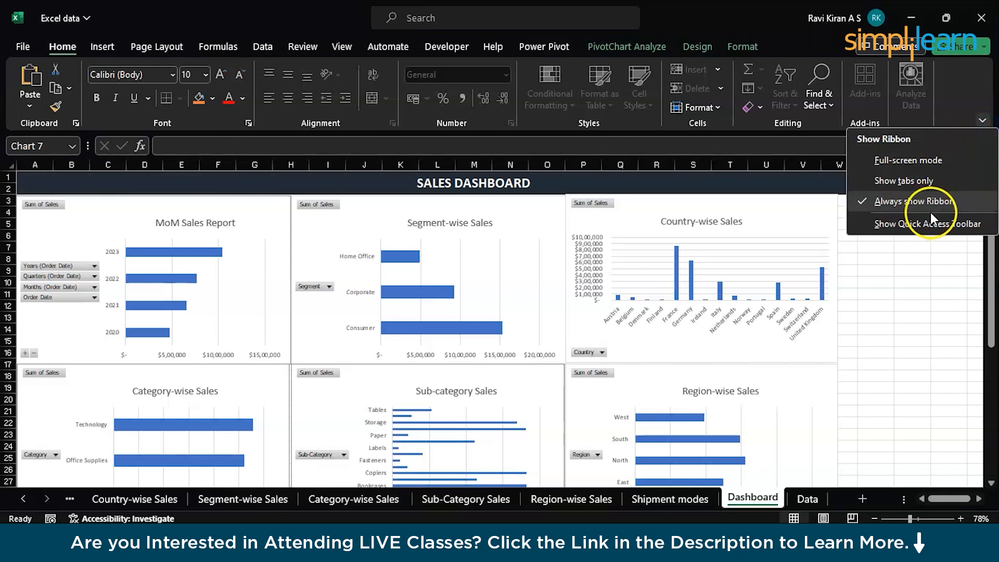
{"action": "left_click", "coordinate": [931, 243]}
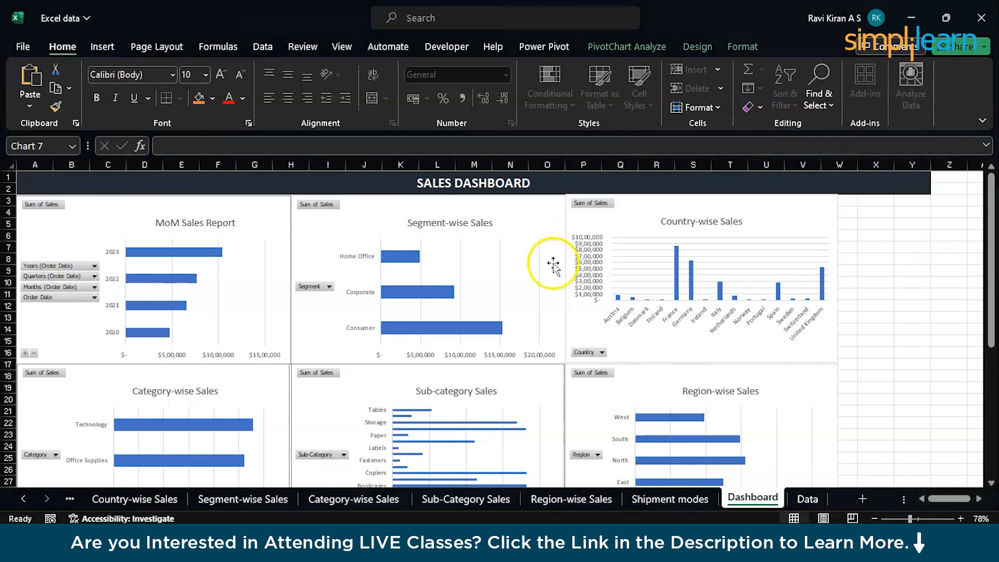
{"action": "scroll", "coordinate": [377, 331], "scroll_direction": "down", "scroll_amount": 2}
{"action": "scroll", "coordinate": [378, 331], "scroll_direction": "up", "scroll_amount": 2}
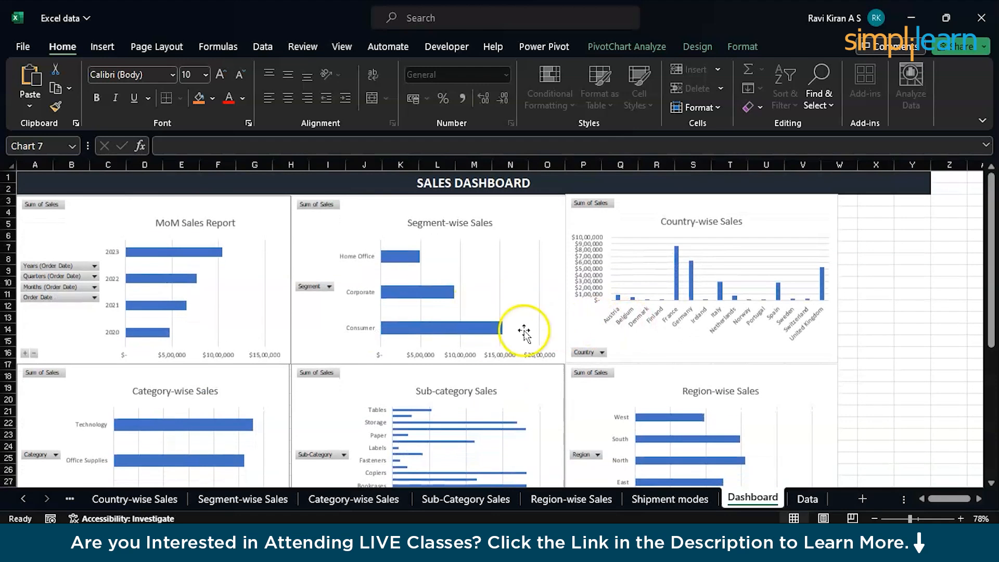
{"action": "mouse_move", "coordinate": [491, 337]}
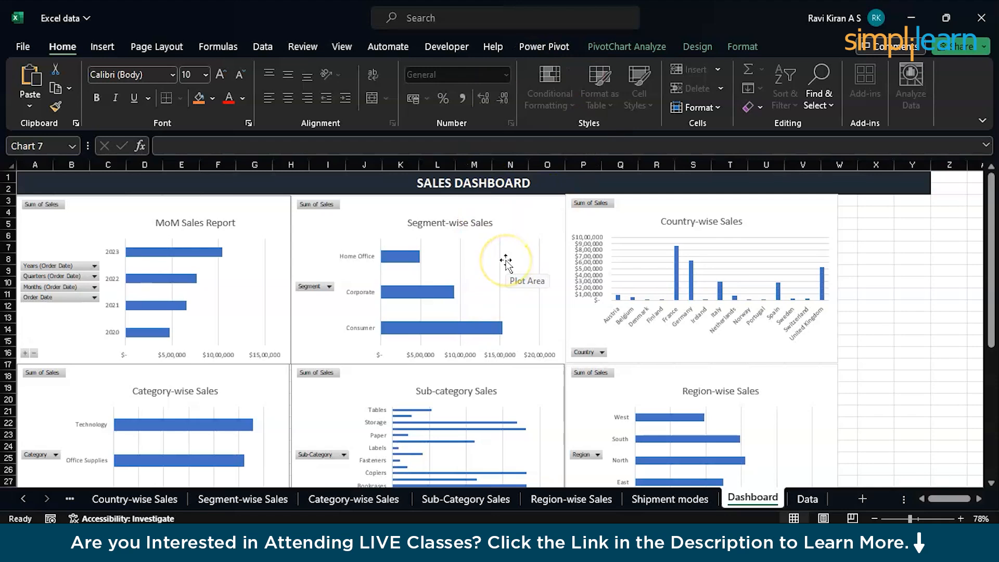
{"action": "scroll", "coordinate": [505, 263], "scroll_direction": "down", "scroll_amount": 3}
{"action": "scroll", "coordinate": [505, 263], "scroll_direction": "up", "scroll_amount": 3}
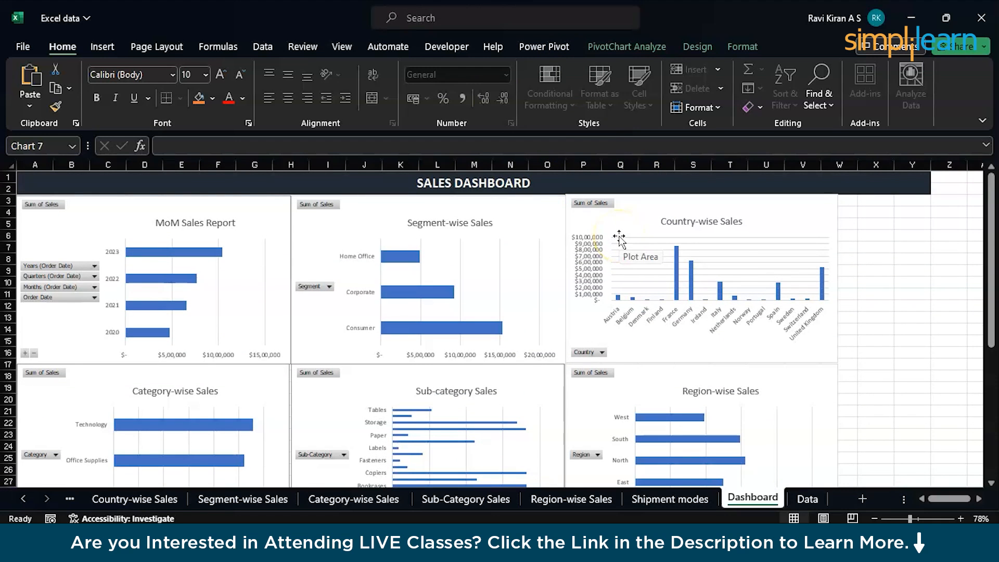
Step: Switch to ChatGPT in Chrome and ask "how do i add slicers to my dashboard" in the existing dashboard chat
{"action": "key", "text": "alt+Tab"}
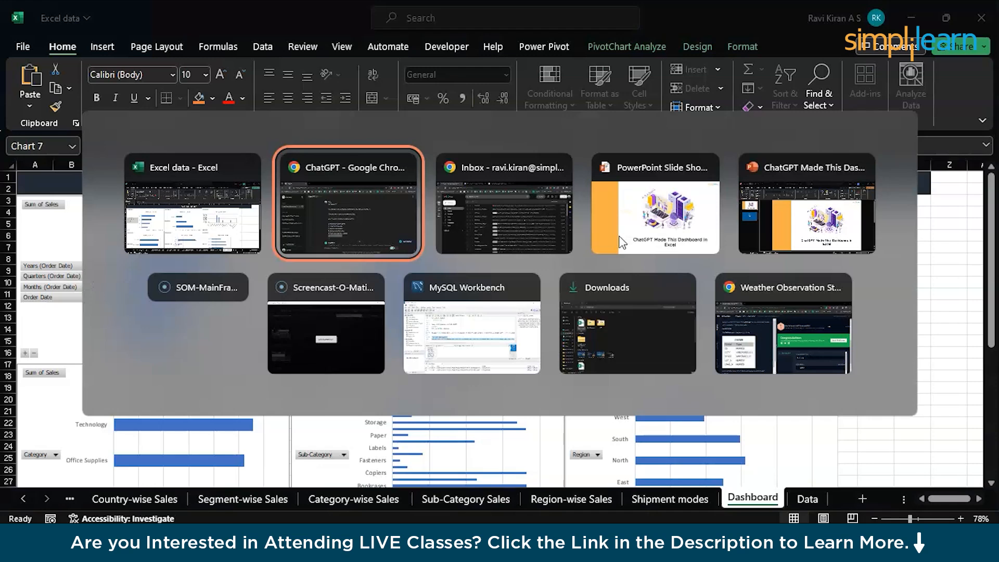
{"action": "left_click", "coordinate": [537, 487]}
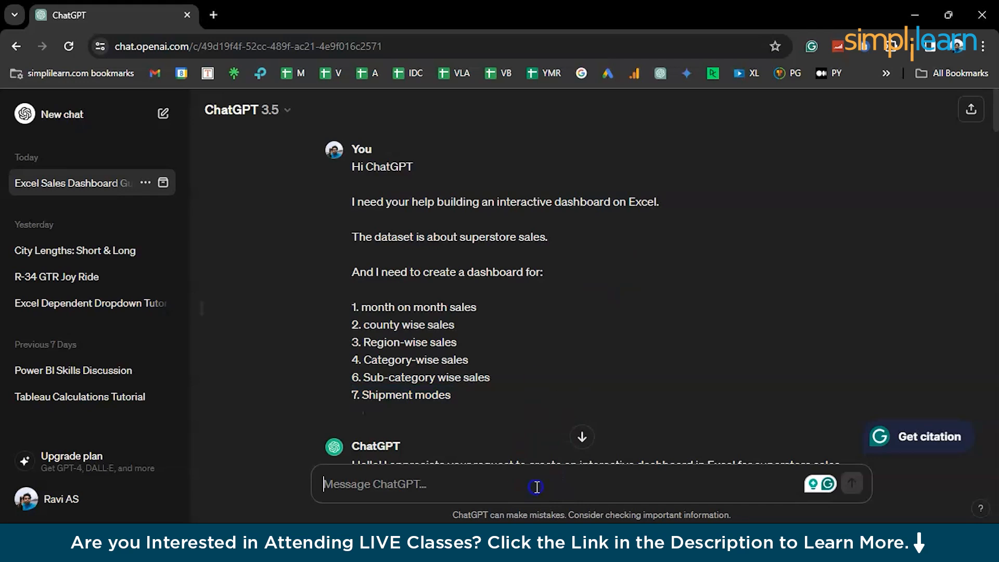
{"action": "type", "text": "h"}
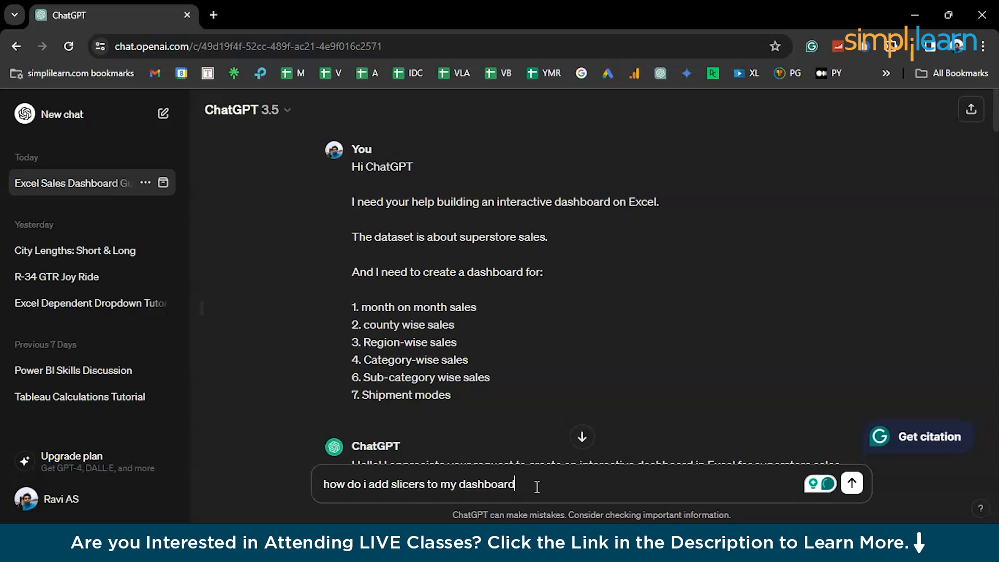
{"action": "key", "text": "Return"}
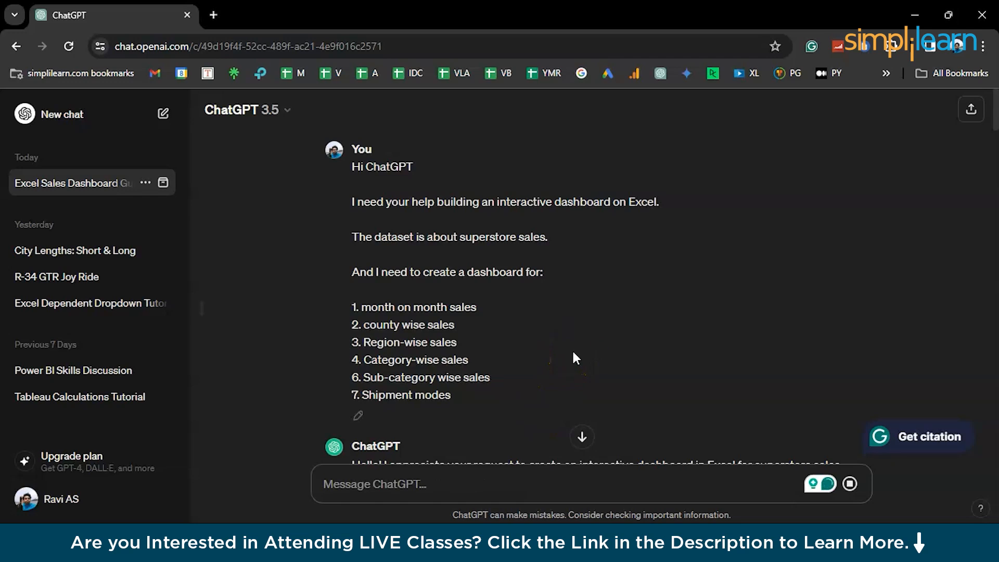
Step: Read ChatGPT's instructions for adding slicers, including connecting them to pivot tables or charts and testing interactivity
{"action": "scroll", "coordinate": [574, 352], "scroll_direction": "down", "scroll_amount": 15}
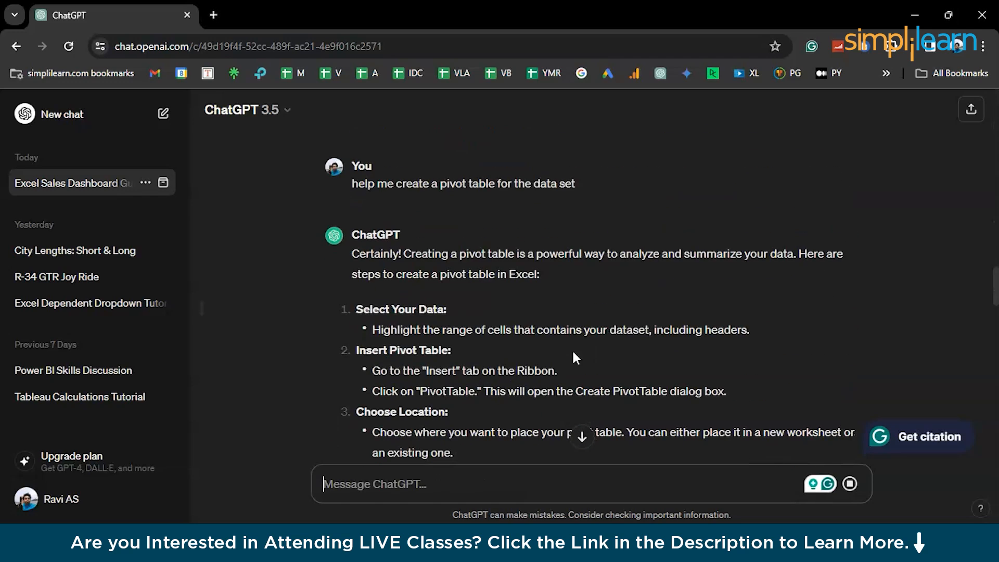
{"action": "scroll", "coordinate": [573, 353], "scroll_direction": "down", "scroll_amount": 2}
{"action": "scroll", "coordinate": [573, 353], "scroll_direction": "down", "scroll_amount": 10}
{"action": "scroll", "coordinate": [572, 348], "scroll_direction": "down", "scroll_amount": 10}
{"action": "left_click", "coordinate": [544, 375]}
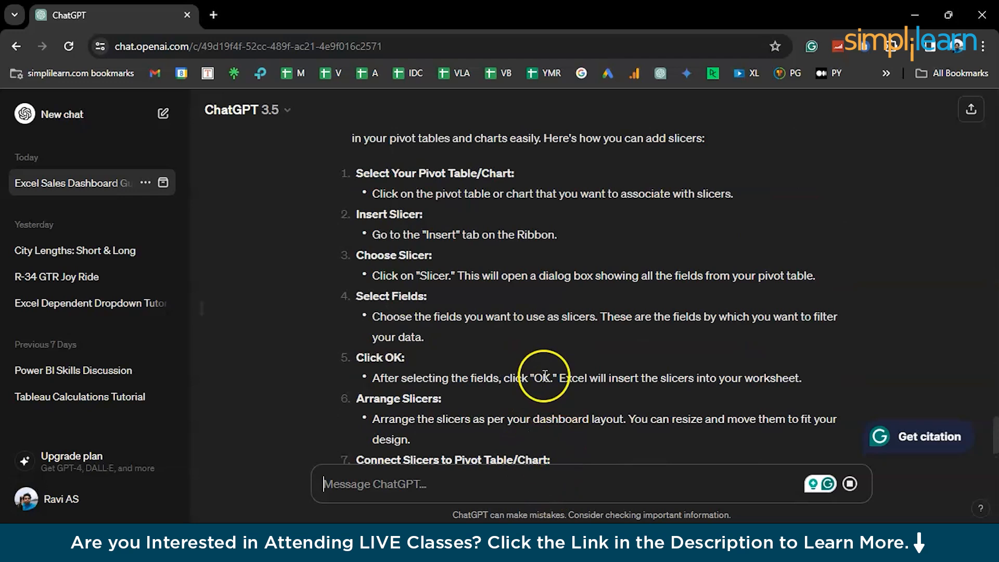
{"action": "scroll", "coordinate": [545, 376], "scroll_direction": "down", "scroll_amount": 4}
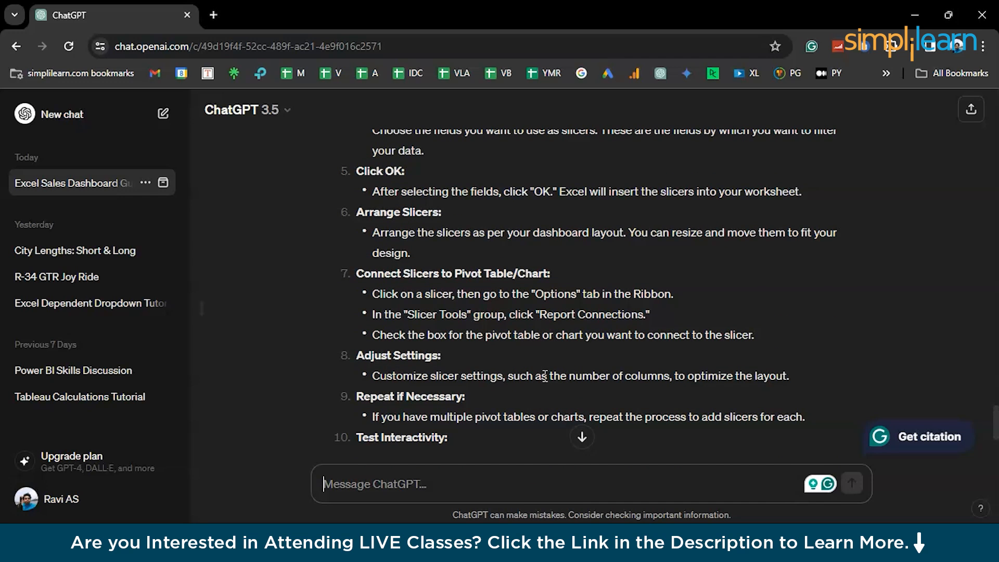
{"action": "scroll", "coordinate": [544, 375], "scroll_direction": "down", "scroll_amount": 1}
{"action": "left_click", "coordinate": [540, 320]}
{"action": "scroll", "coordinate": [540, 320], "scroll_direction": "down", "scroll_amount": 2}
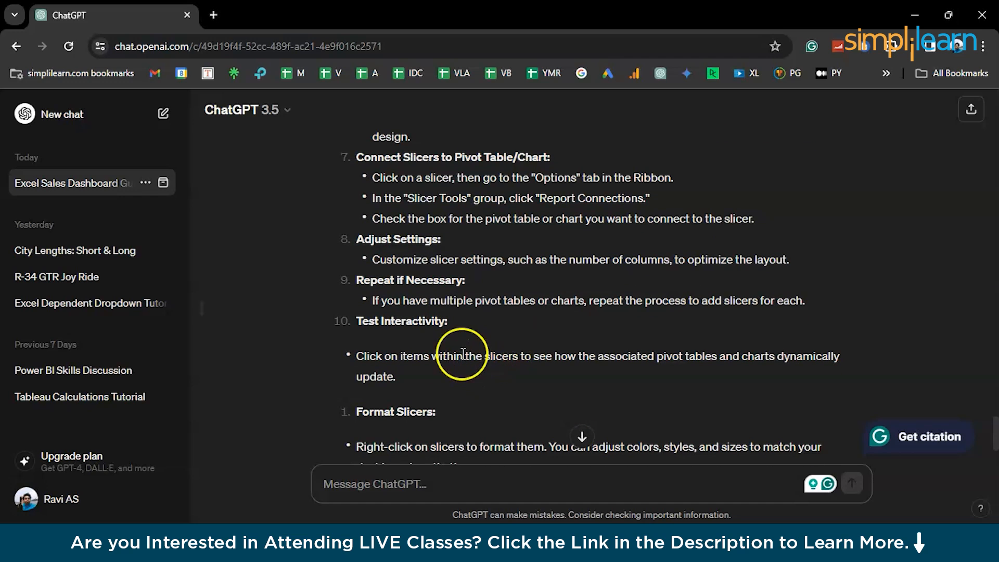
{"action": "double_click", "coordinate": [425, 322]}
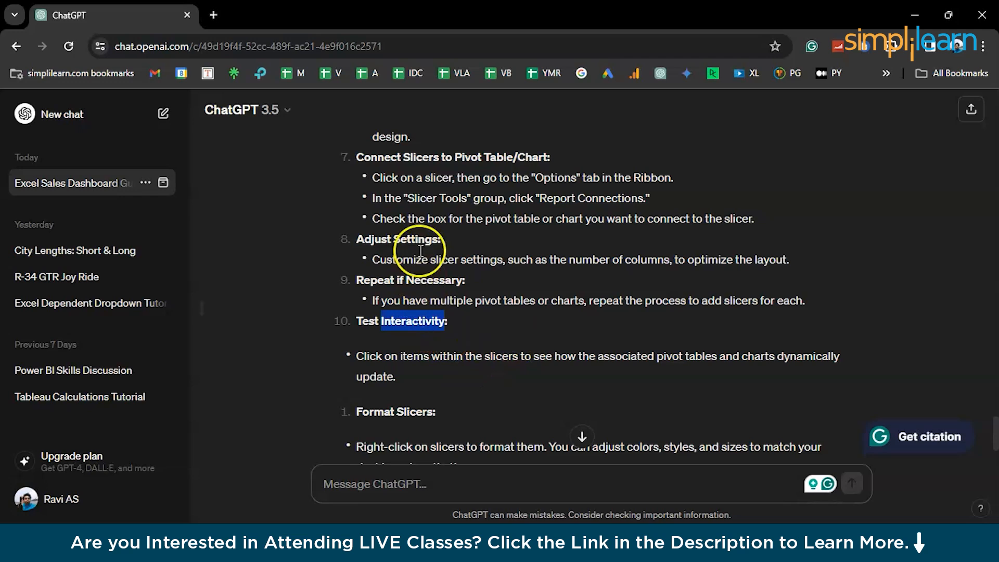
{"action": "triple_click", "coordinate": [451, 158]}
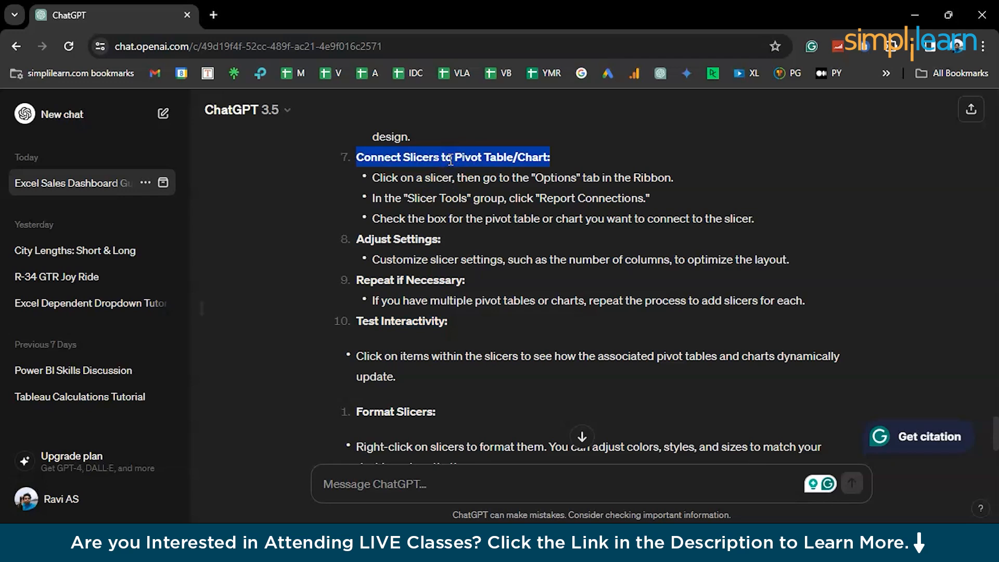
Step: Review ChatGPT's slicer guide again, from selecting the pivot table or chart through report connections, interactivity testing and slicer formatting
{"action": "double_click", "coordinate": [541, 201]}
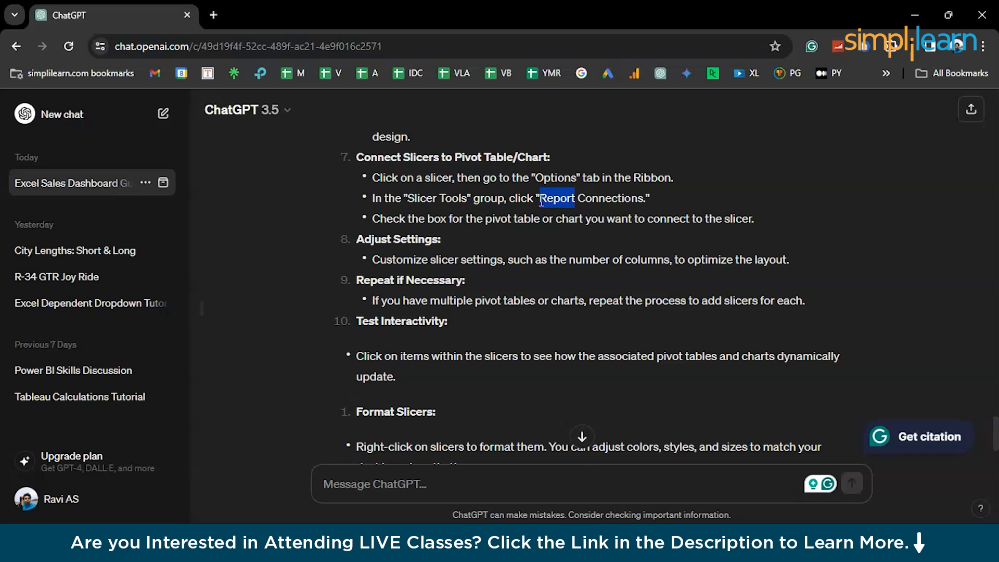
{"action": "scroll", "coordinate": [499, 224], "scroll_direction": "up", "scroll_amount": 5}
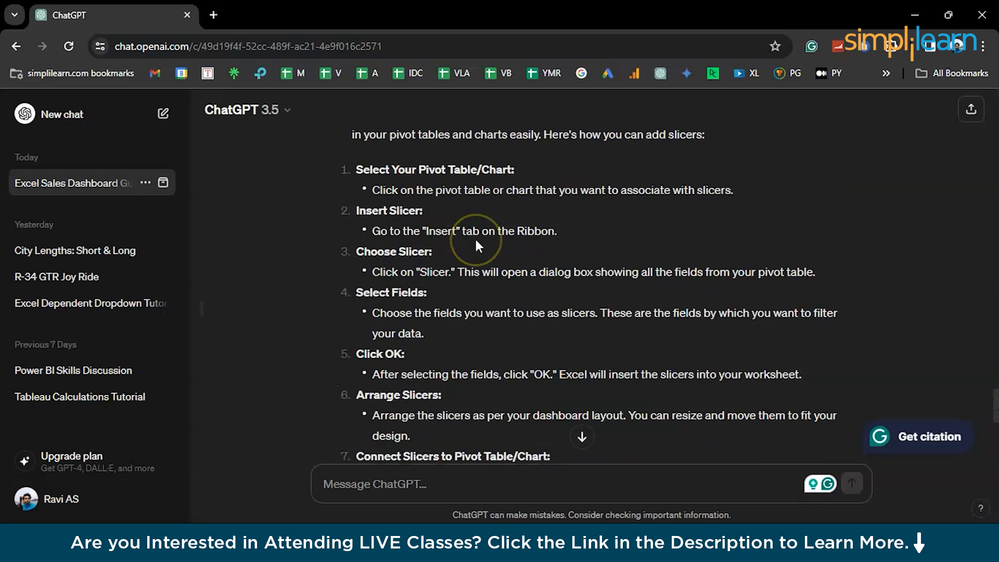
{"action": "scroll", "coordinate": [475, 242], "scroll_direction": "up", "scroll_amount": 1}
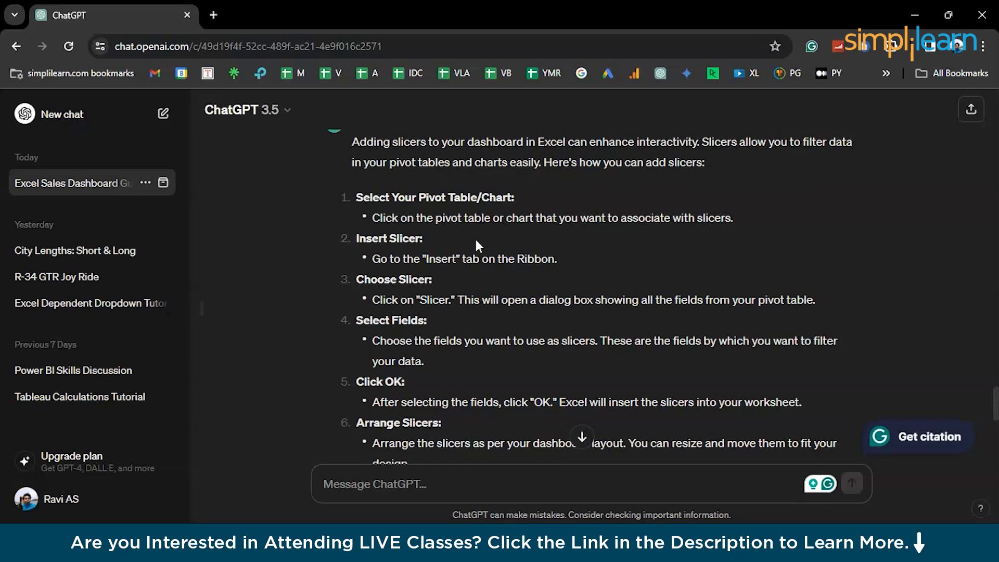
{"action": "triple_click", "coordinate": [446, 198]}
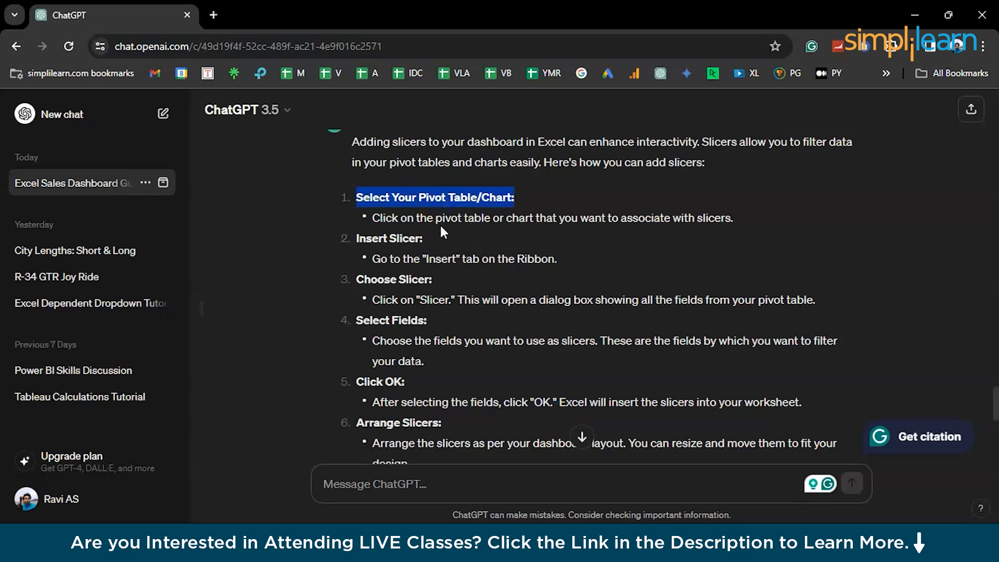
{"action": "triple_click", "coordinate": [424, 255]}
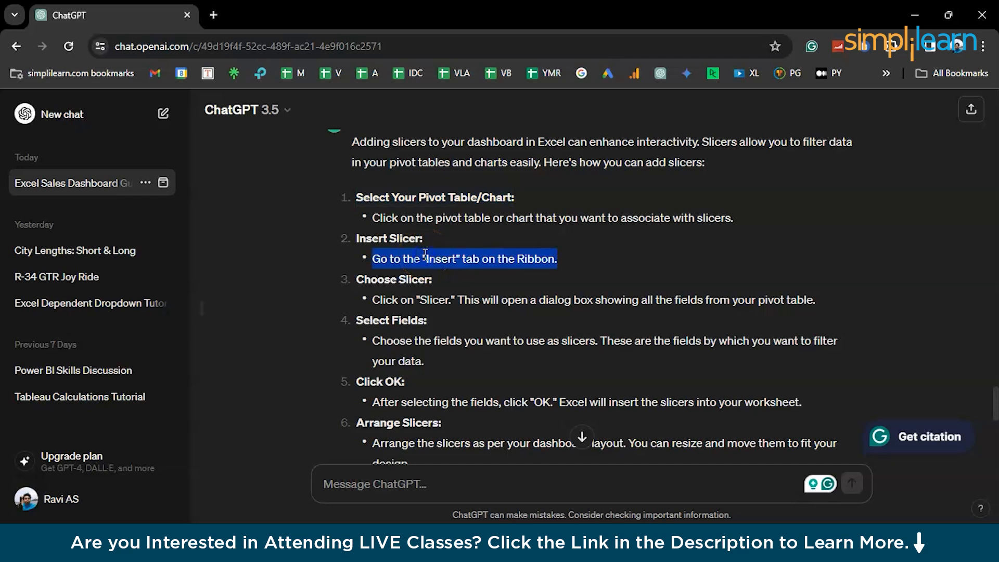
{"action": "scroll", "coordinate": [417, 270], "scroll_direction": "down", "scroll_amount": 3}
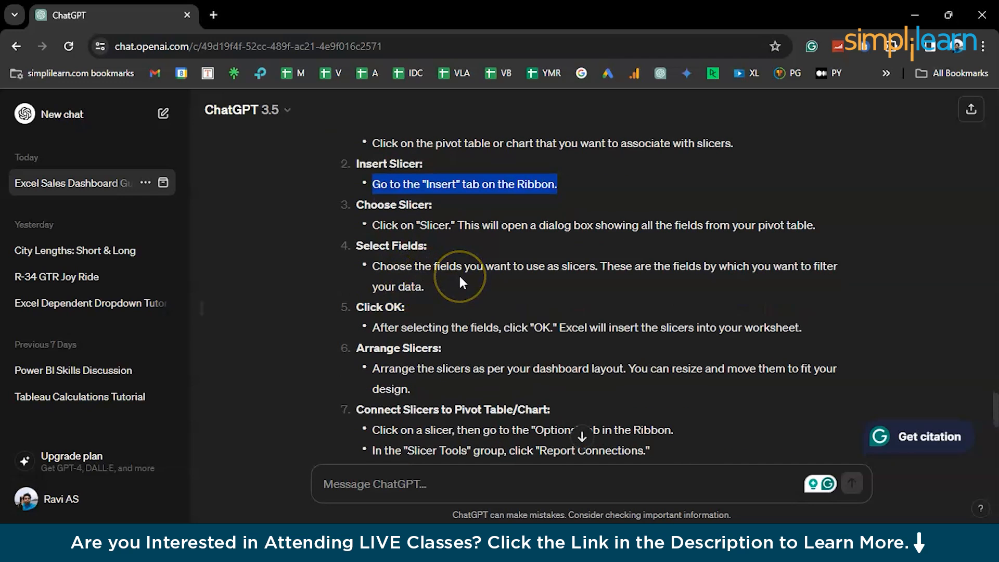
{"action": "scroll", "coordinate": [461, 278], "scroll_direction": "down", "scroll_amount": 1}
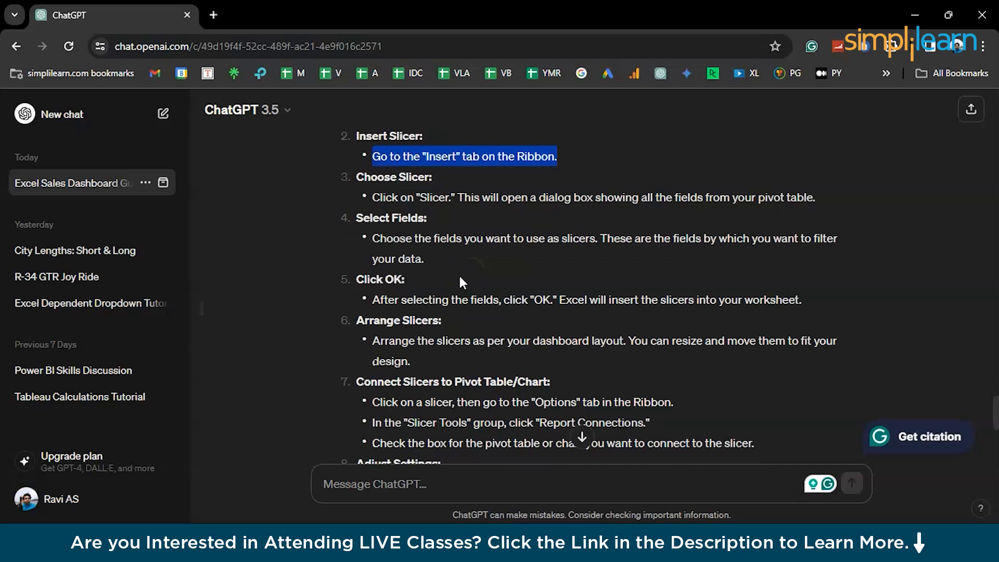
{"action": "scroll", "coordinate": [460, 280], "scroll_direction": "down", "scroll_amount": 2}
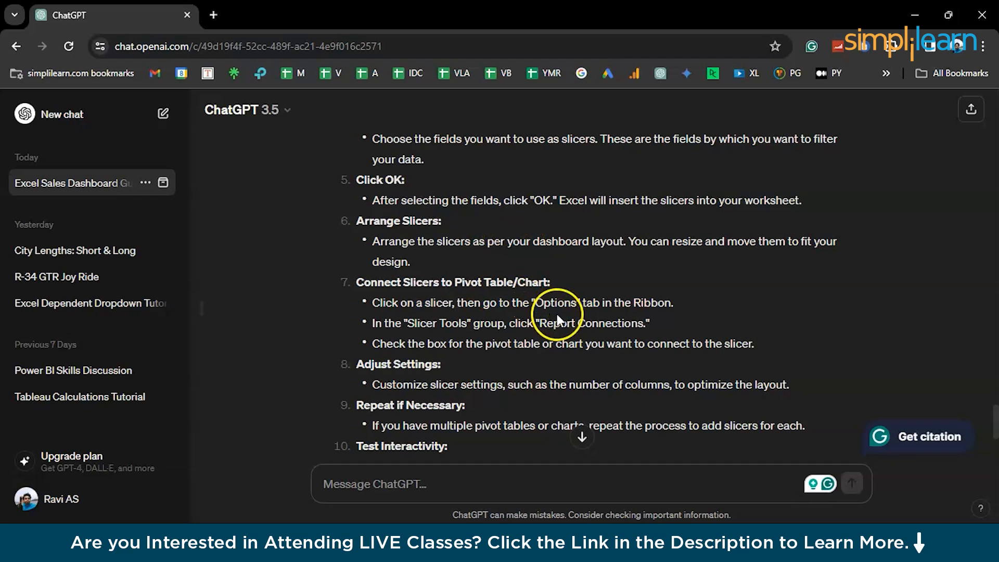
{"action": "scroll", "coordinate": [519, 369], "scroll_direction": "down", "scroll_amount": 2}
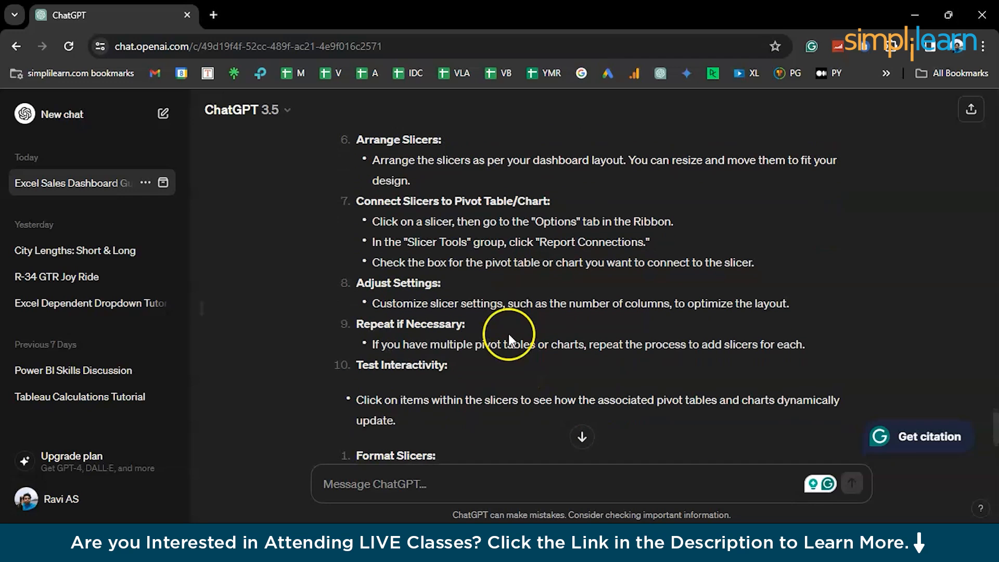
{"action": "scroll", "coordinate": [500, 347], "scroll_direction": "down", "scroll_amount": 3}
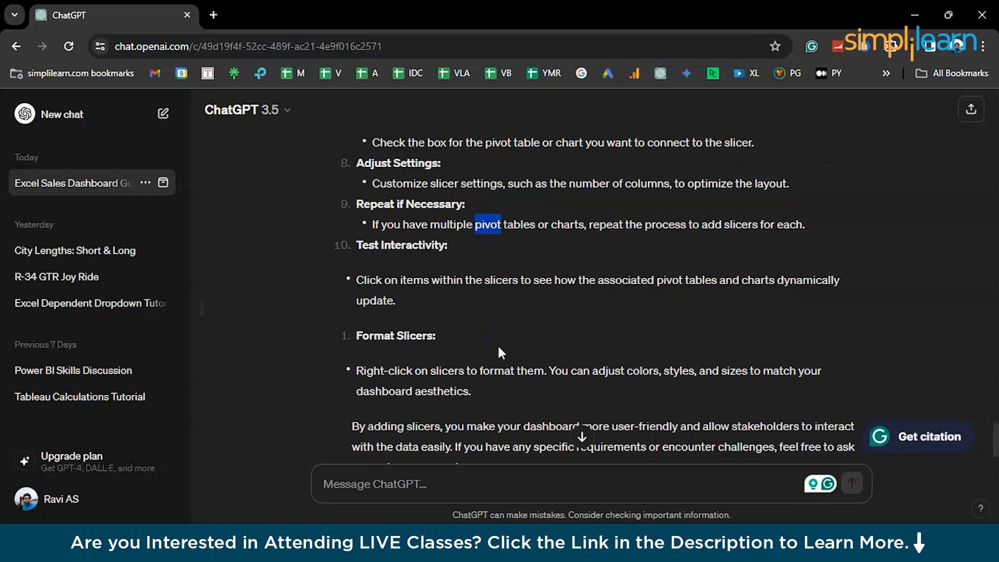
{"action": "scroll", "coordinate": [497, 345], "scroll_direction": "down", "scroll_amount": 2}
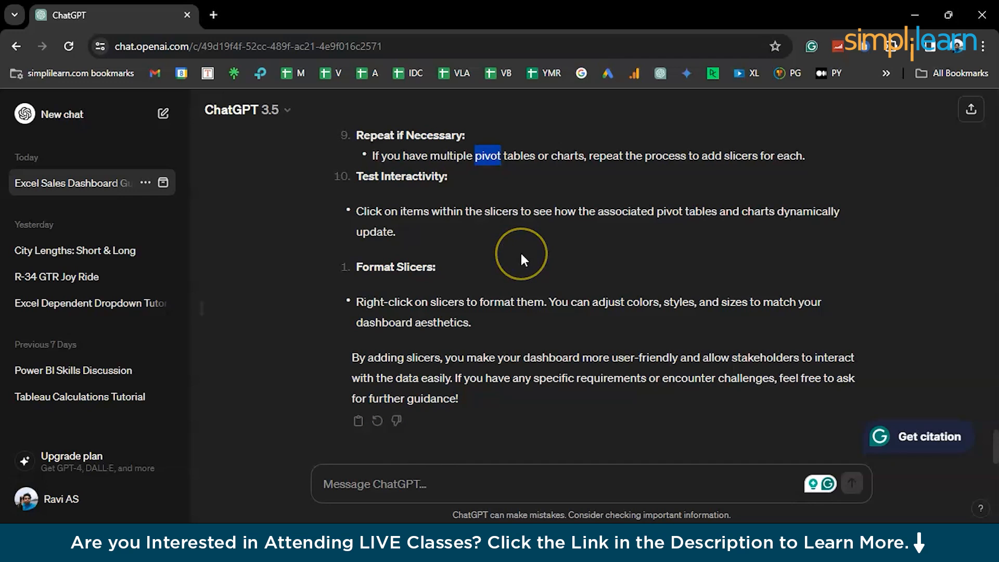
Step: Switch to Excel and start inserting slicers for the Segment-wise Sales chart, choosing the Order Date, Segment and Country fields
{"action": "key", "text": "alt+Tab"}
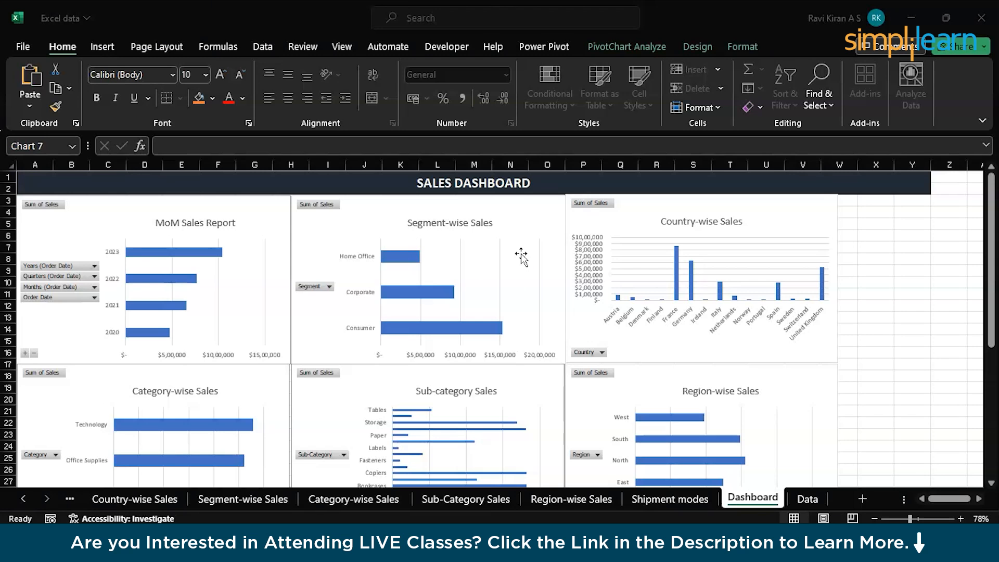
{"action": "left_click", "coordinate": [392, 280]}
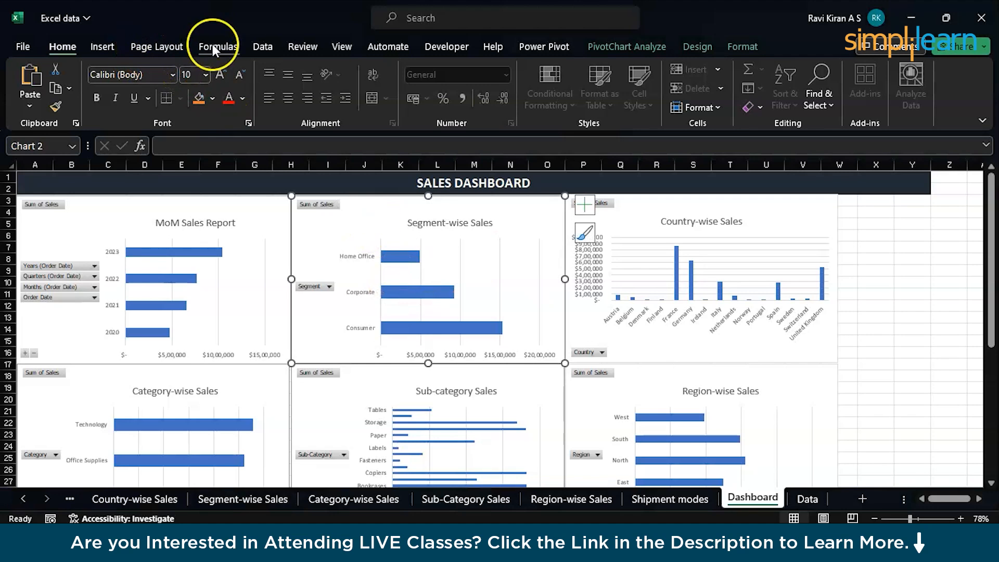
{"action": "left_click", "coordinate": [103, 47]}
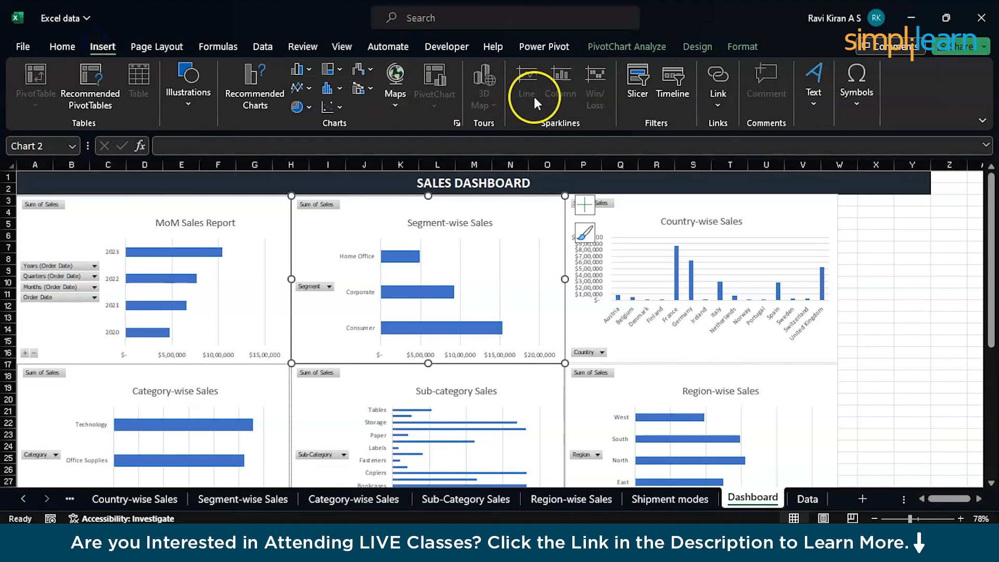
{"action": "left_click", "coordinate": [640, 93]}
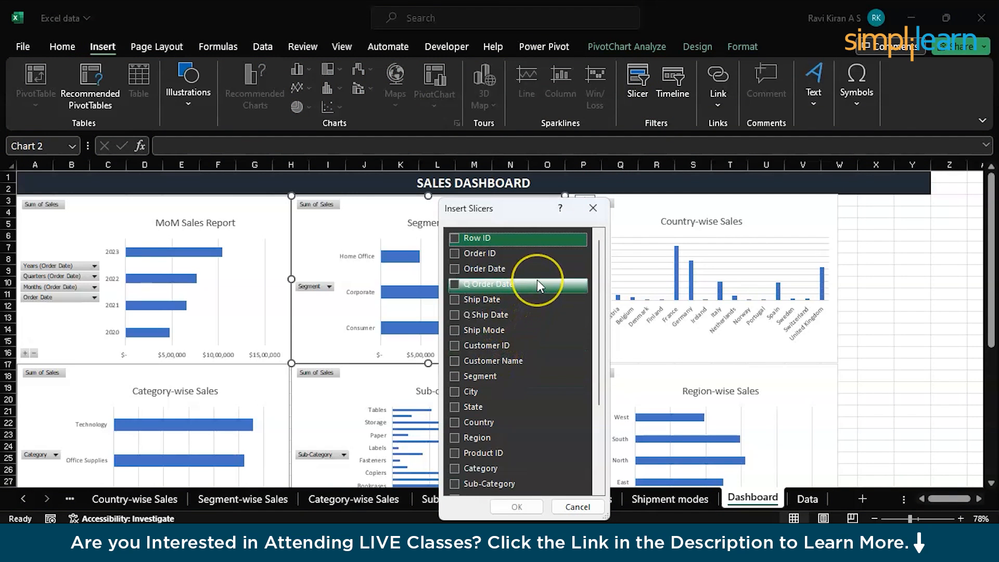
{"action": "left_click", "coordinate": [498, 376]}
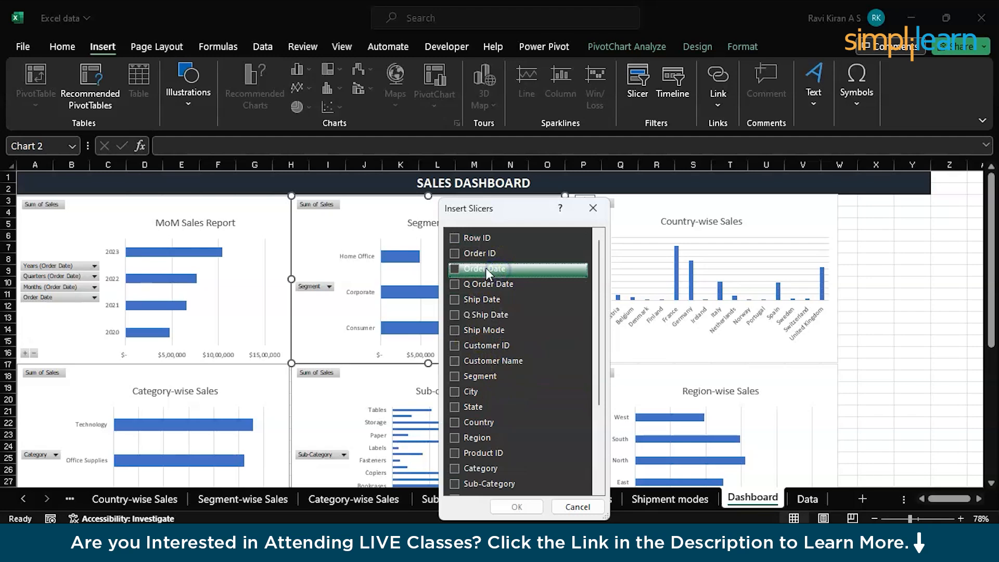
{"action": "left_click", "coordinate": [456, 270]}
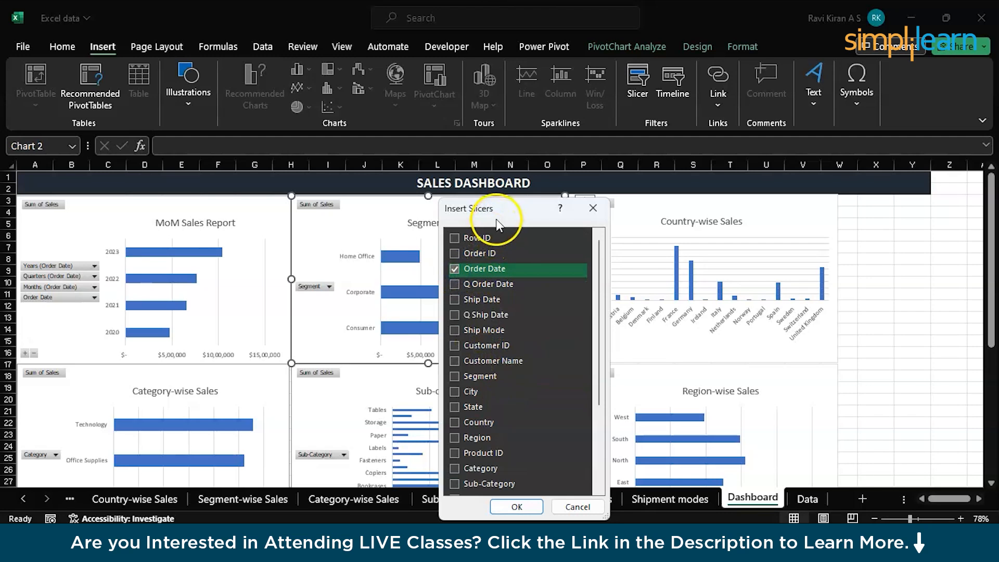
{"action": "left_click", "coordinate": [454, 376]}
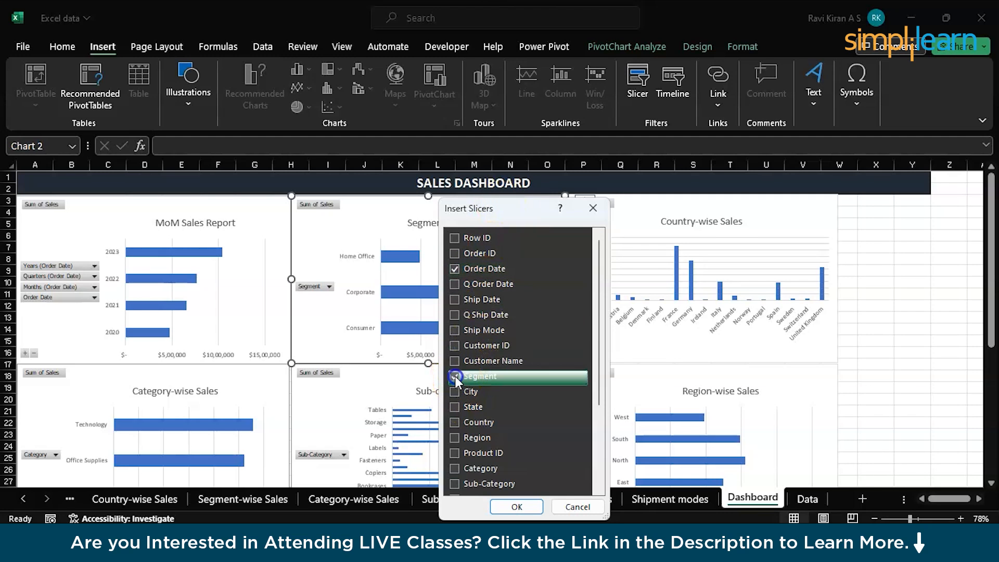
{"action": "left_click", "coordinate": [454, 424]}
Step: Add Category, Sub-Category, Region and Ship Mode to the chosen slicer fields and insert all the slicers on the dashboard
{"action": "scroll", "coordinate": [474, 396], "scroll_direction": "down", "scroll_amount": 1}
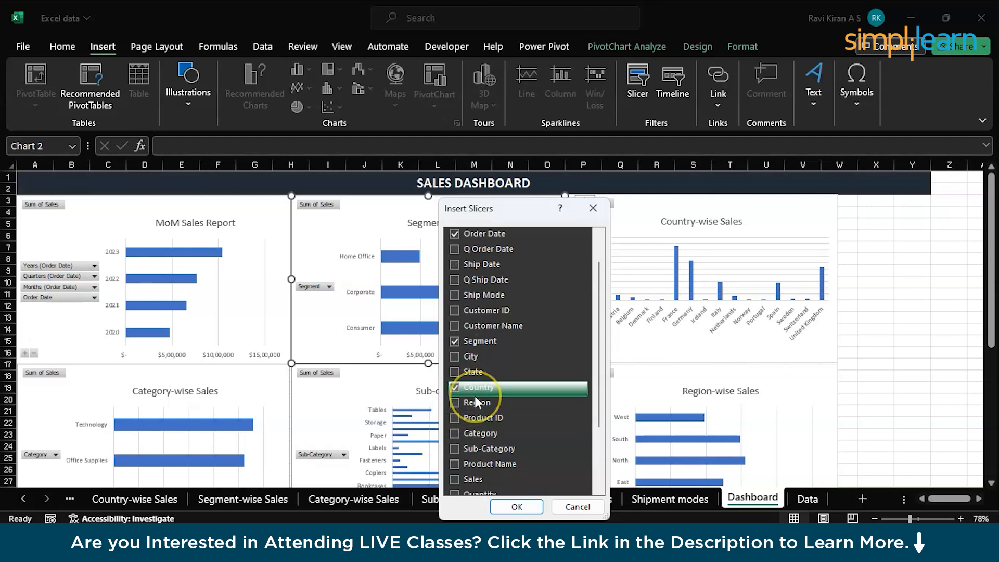
{"action": "left_click", "coordinate": [455, 433]}
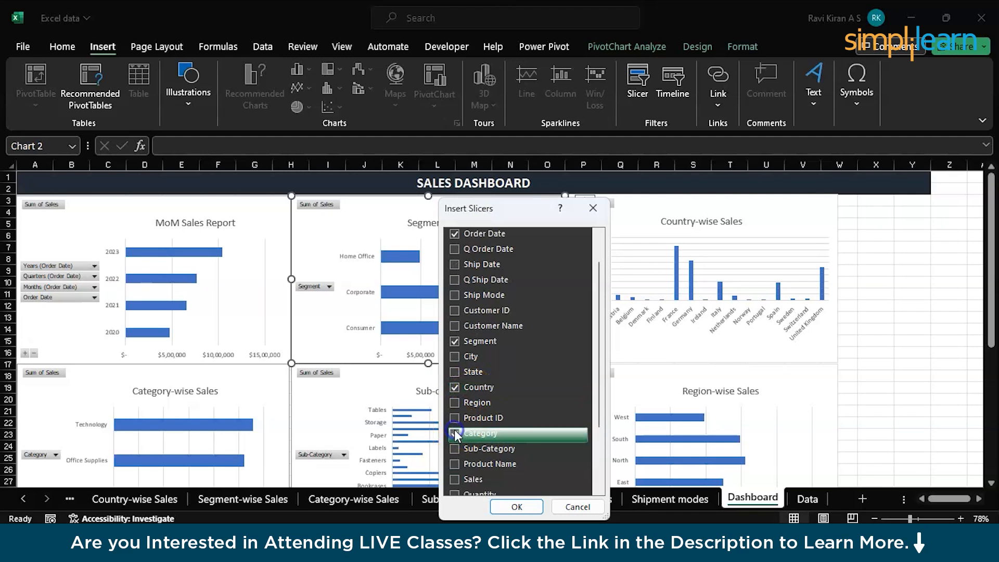
{"action": "left_click", "coordinate": [455, 449]}
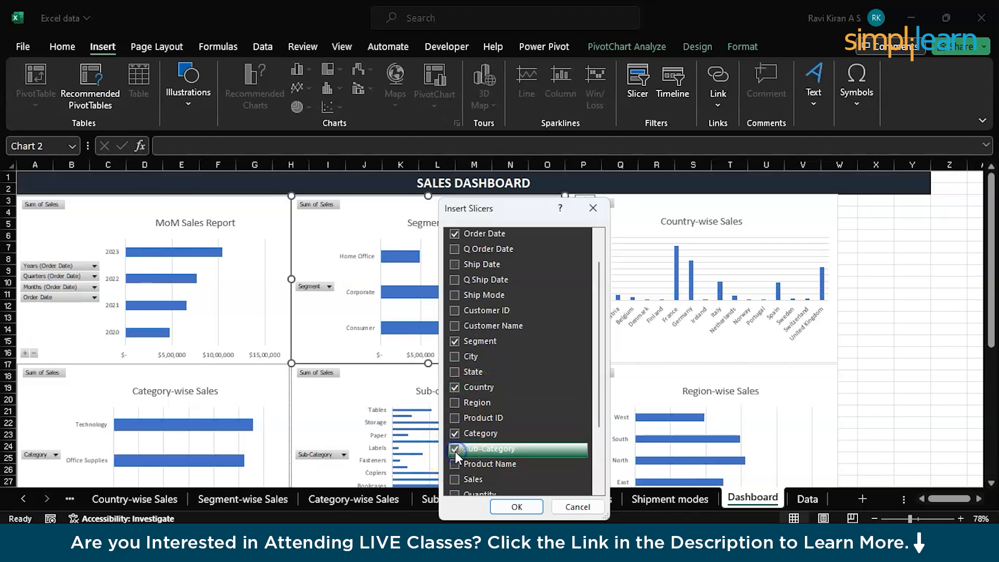
{"action": "scroll", "coordinate": [455, 451], "scroll_direction": "down", "scroll_amount": 1}
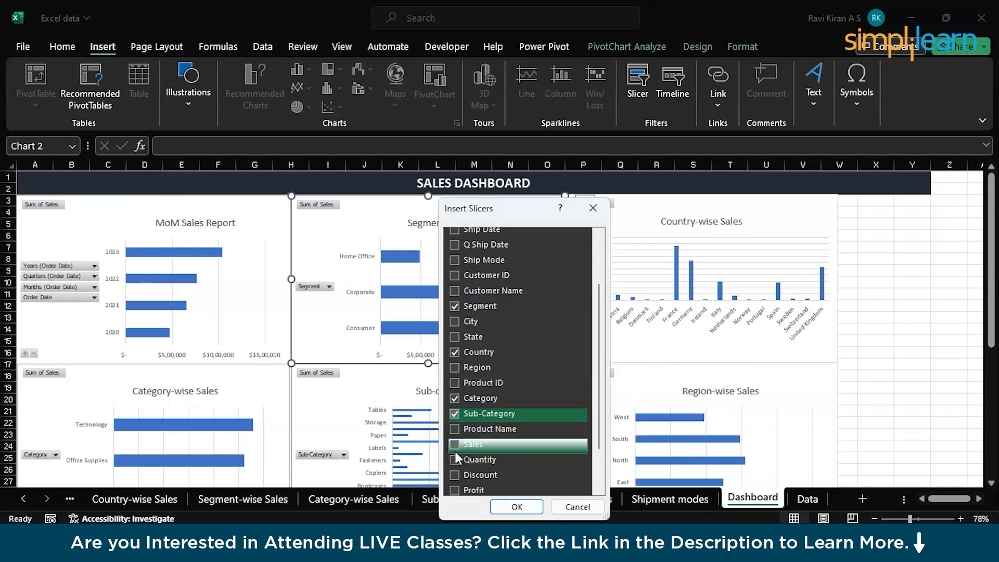
{"action": "left_click", "coordinate": [455, 368]}
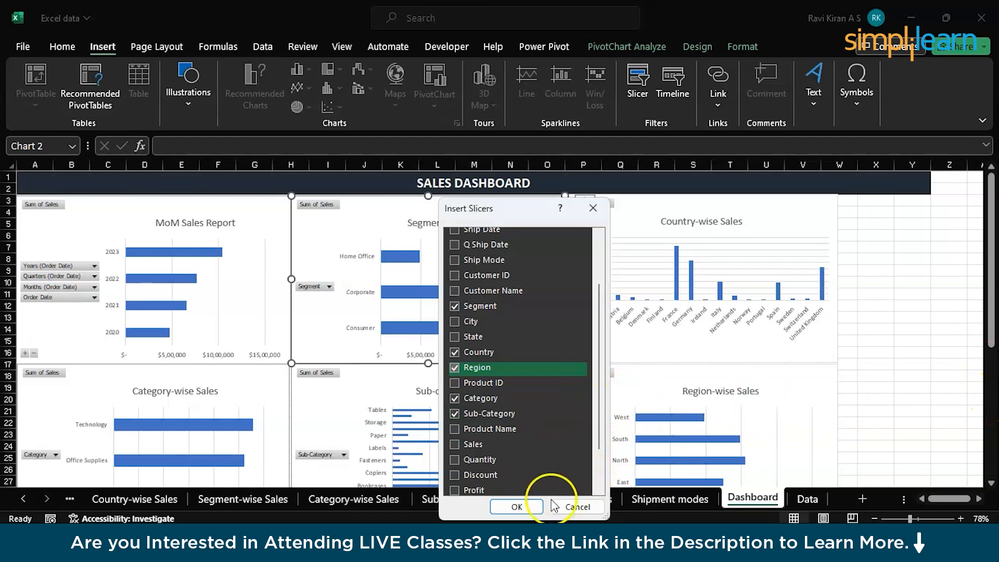
{"action": "scroll", "coordinate": [469, 301], "scroll_direction": "up", "scroll_amount": 1}
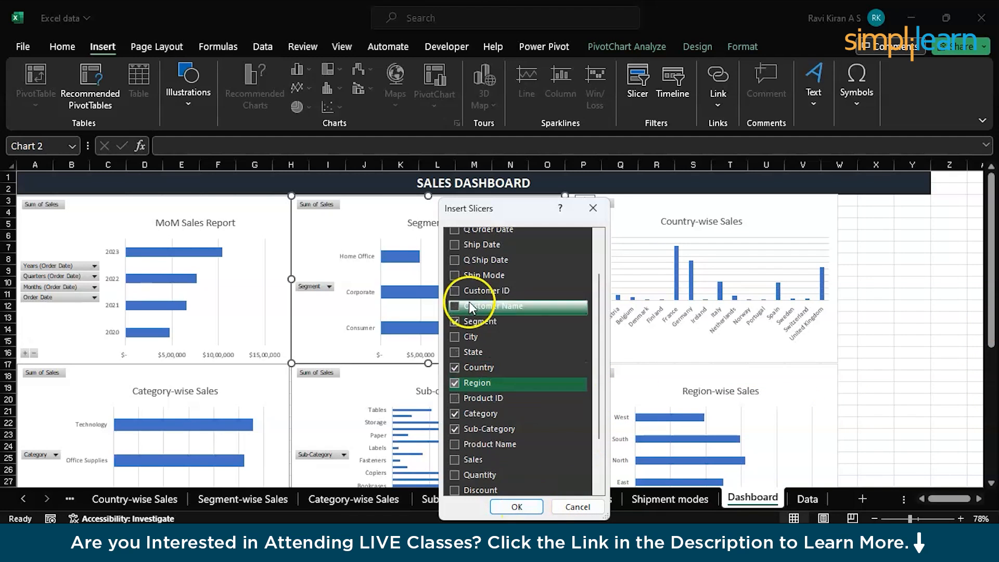
{"action": "left_click", "coordinate": [450, 273]}
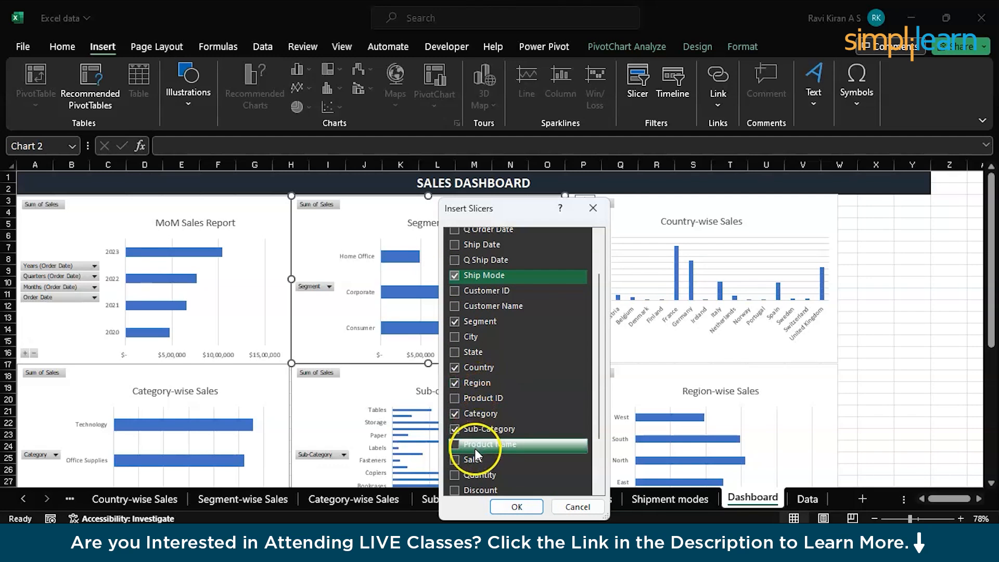
{"action": "scroll", "coordinate": [488, 308], "scroll_direction": "up", "scroll_amount": 1}
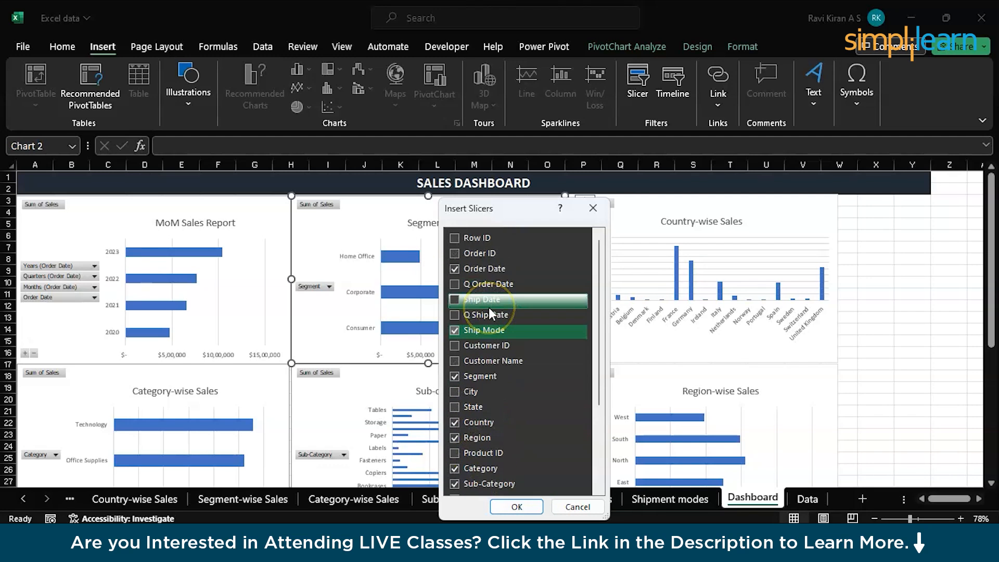
{"action": "left_click", "coordinate": [514, 507]}
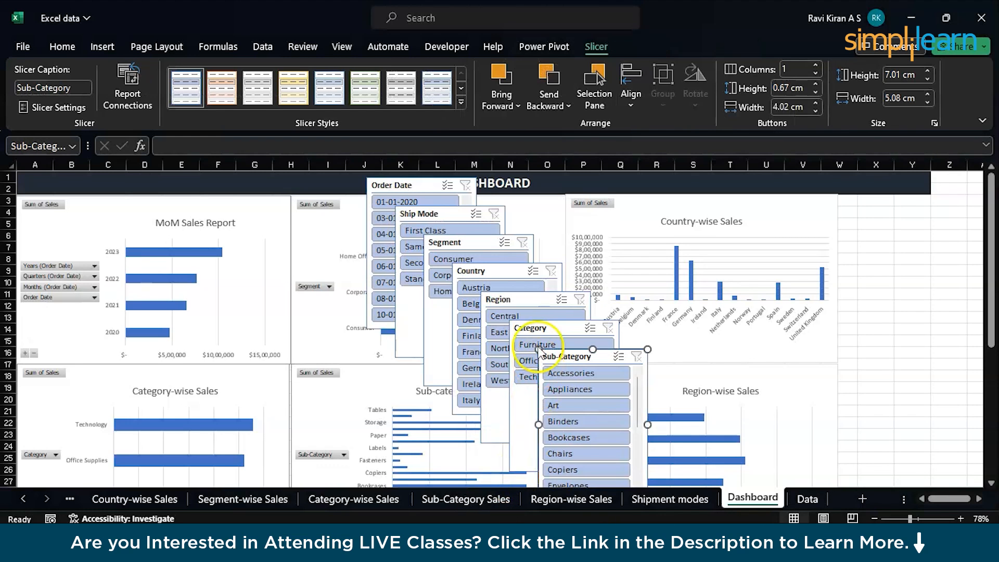
Step: Place the Order Date slicer beside the Country-wise Sales chart, with the Sub-Category slicer directly beneath it
{"action": "left_click_drag", "start_coordinate": [424, 185], "coordinate": [891, 202]}
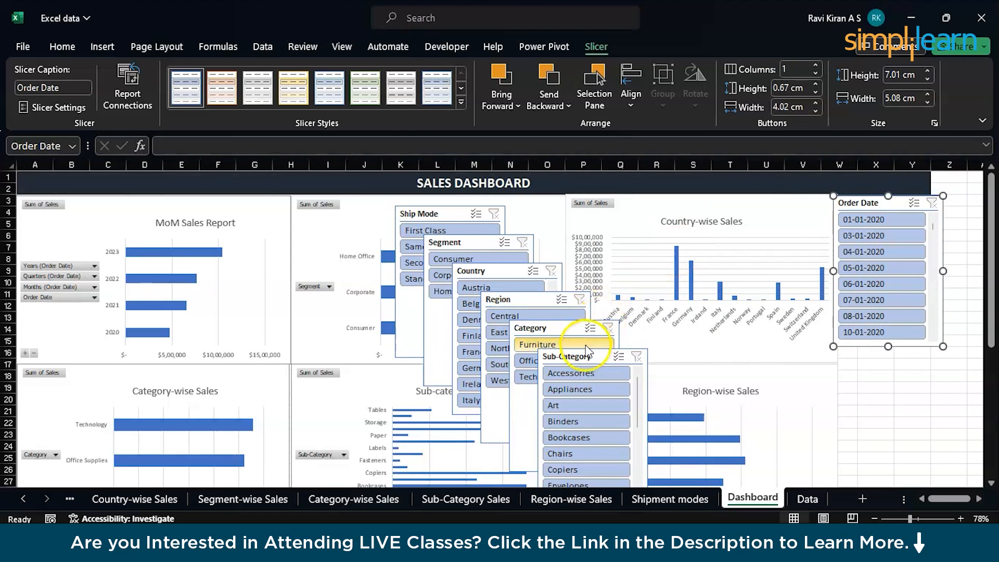
{"action": "left_click_drag", "start_coordinate": [585, 356], "coordinate": [881, 353]}
Step: Line up the Category, Region and Country slicers side by side in the row beside the Shipment Modes chart
{"action": "scroll", "coordinate": [739, 364], "scroll_direction": "down", "scroll_amount": 4}
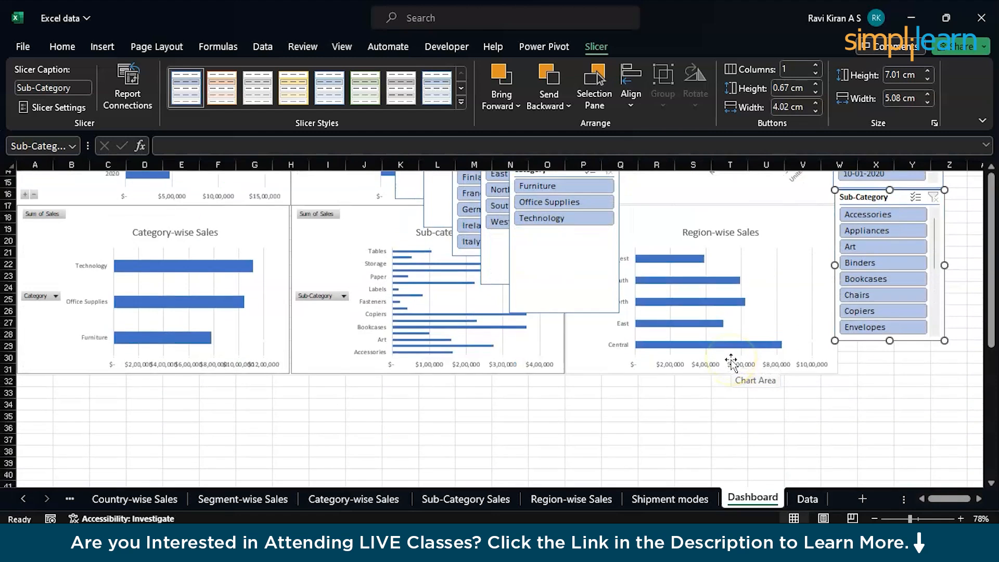
{"action": "left_click", "coordinate": [567, 189]}
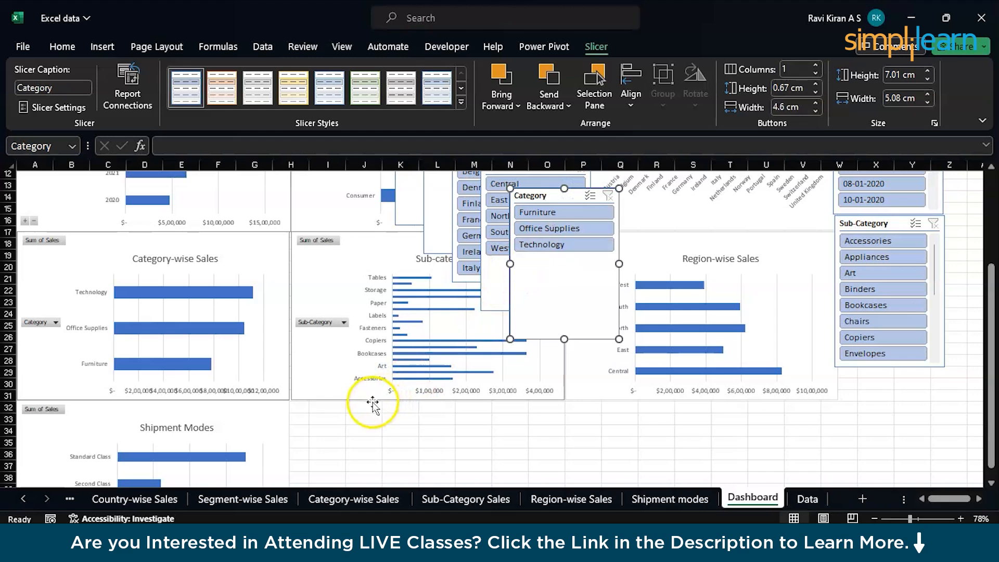
{"action": "left_click", "coordinate": [543, 193]}
{"action": "left_click_drag", "start_coordinate": [543, 192], "coordinate": [318, 404]}
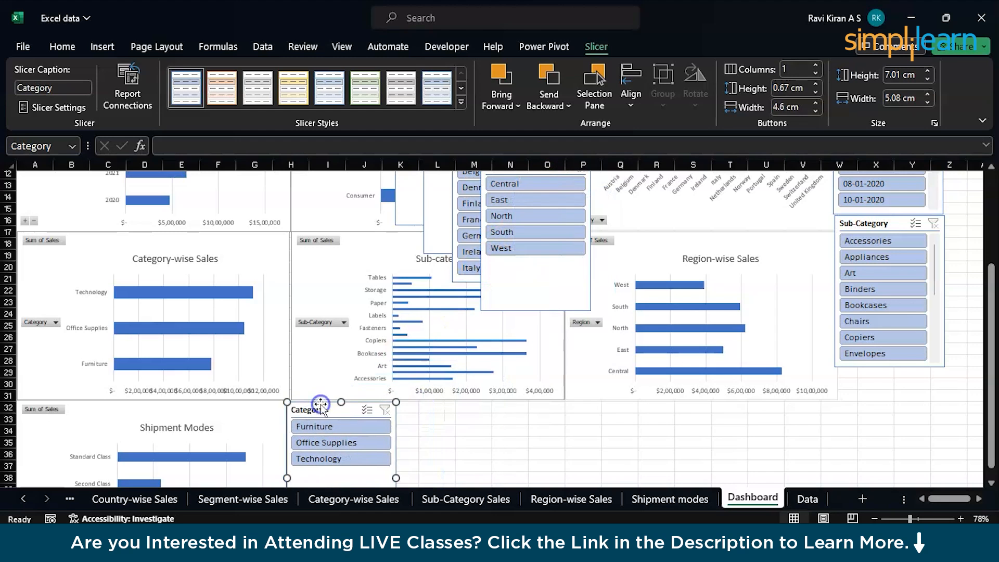
{"action": "scroll", "coordinate": [490, 335], "scroll_direction": "up", "scroll_amount": 2}
{"action": "left_click", "coordinate": [513, 239]}
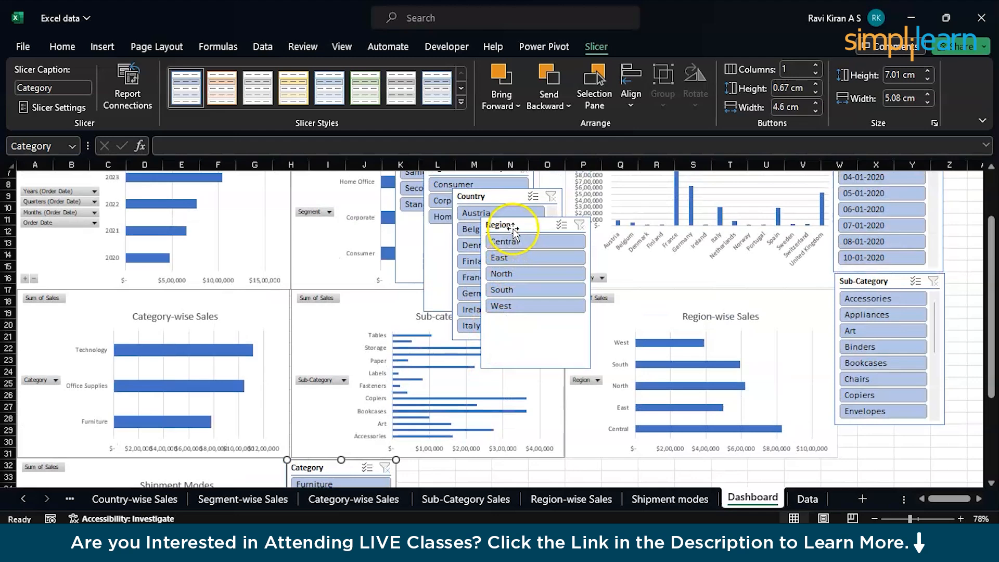
{"action": "left_click_drag", "start_coordinate": [511, 225], "coordinate": [510, 230]}
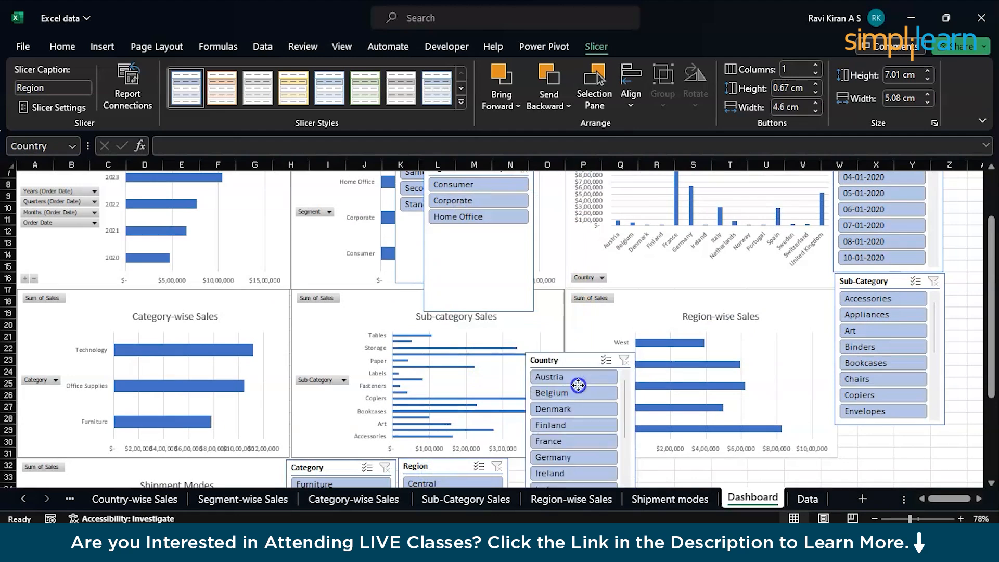
{"action": "left_click_drag", "start_coordinate": [577, 385], "coordinate": [563, 466]}
Step: Move the Segment slicer into the bottom slicer row, directly beside the Country slicer
{"action": "scroll", "coordinate": [459, 259], "scroll_direction": "up", "scroll_amount": 2}
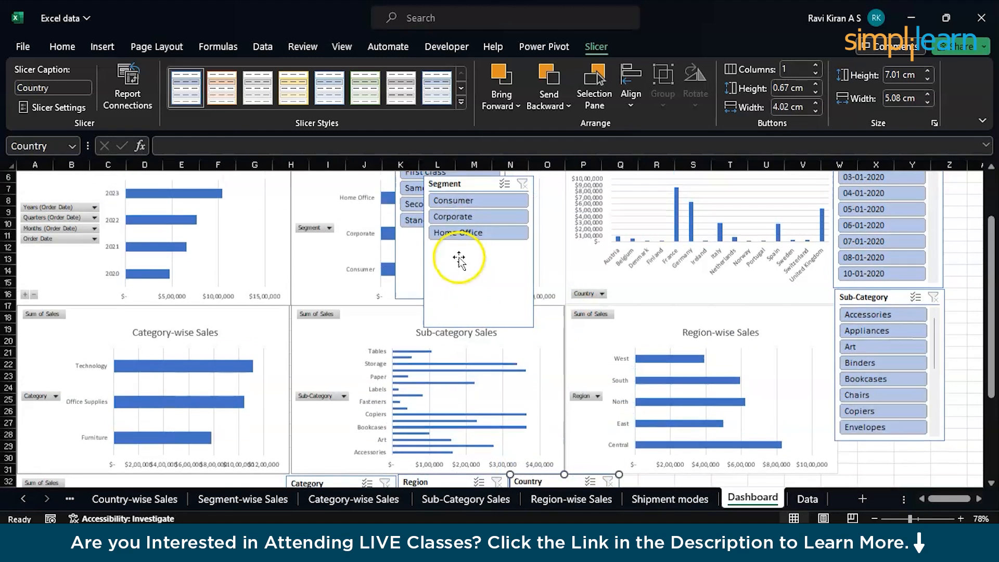
{"action": "left_click_drag", "start_coordinate": [472, 221], "coordinate": [631, 411]}
{"action": "scroll", "coordinate": [630, 413], "scroll_direction": "down", "scroll_amount": 3}
{"action": "scroll", "coordinate": [631, 413], "scroll_direction": "down", "scroll_amount": 1}
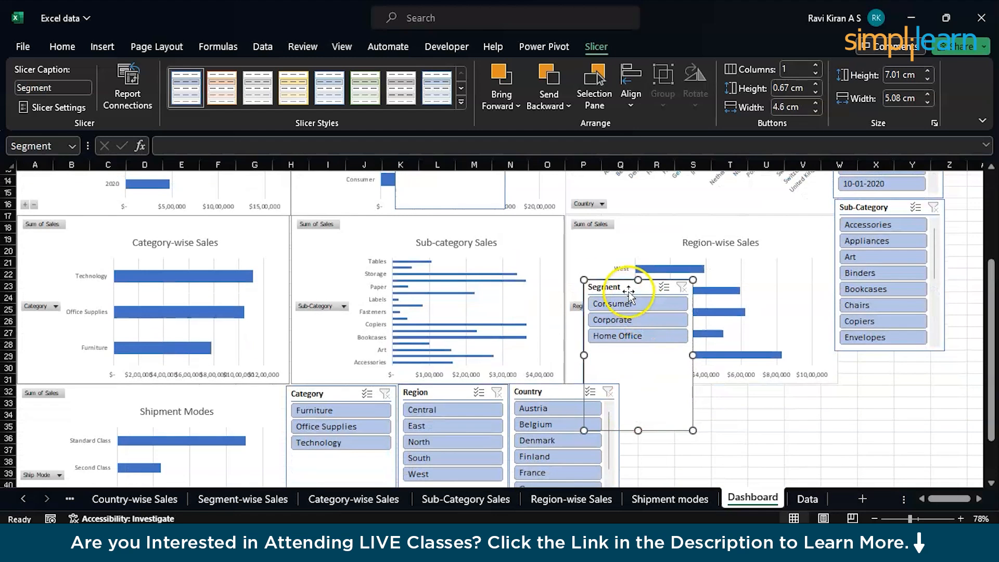
{"action": "left_click_drag", "start_coordinate": [631, 286], "coordinate": [662, 393]}
Step: Move the Ship Mode slicer off the Segment-wise Sales chart to the end of the slicer row, beside the Segment slicer
{"action": "scroll", "coordinate": [627, 316], "scroll_direction": "up", "scroll_amount": 3}
{"action": "scroll", "coordinate": [627, 317], "scroll_direction": "up", "scroll_amount": 2}
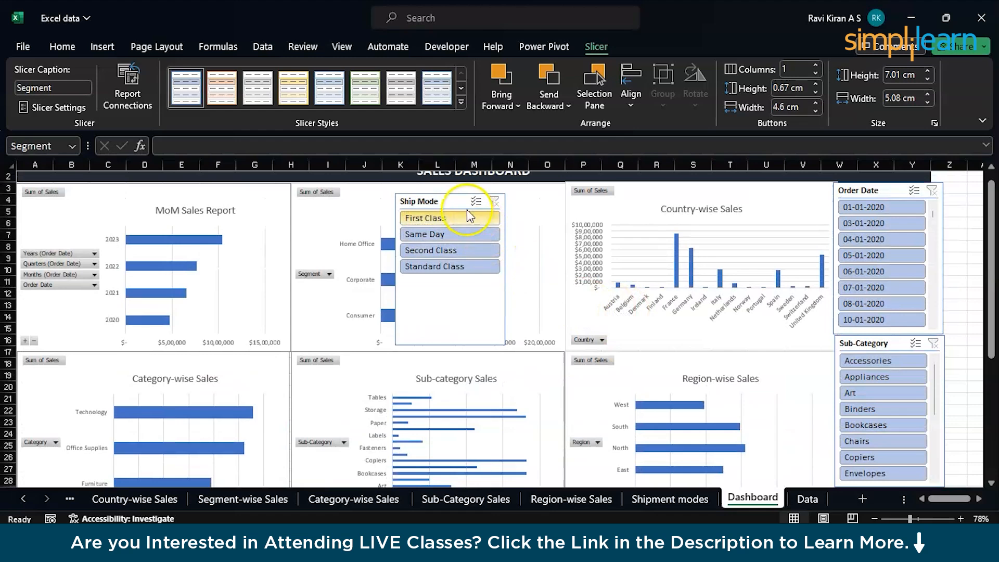
{"action": "left_click_drag", "start_coordinate": [461, 206], "coordinate": [793, 388]}
{"action": "scroll", "coordinate": [792, 388], "scroll_direction": "down", "scroll_amount": 2}
{"action": "scroll", "coordinate": [792, 388], "scroll_direction": "down", "scroll_amount": 3}
{"action": "left_click_drag", "start_coordinate": [779, 212], "coordinate": [787, 354]}
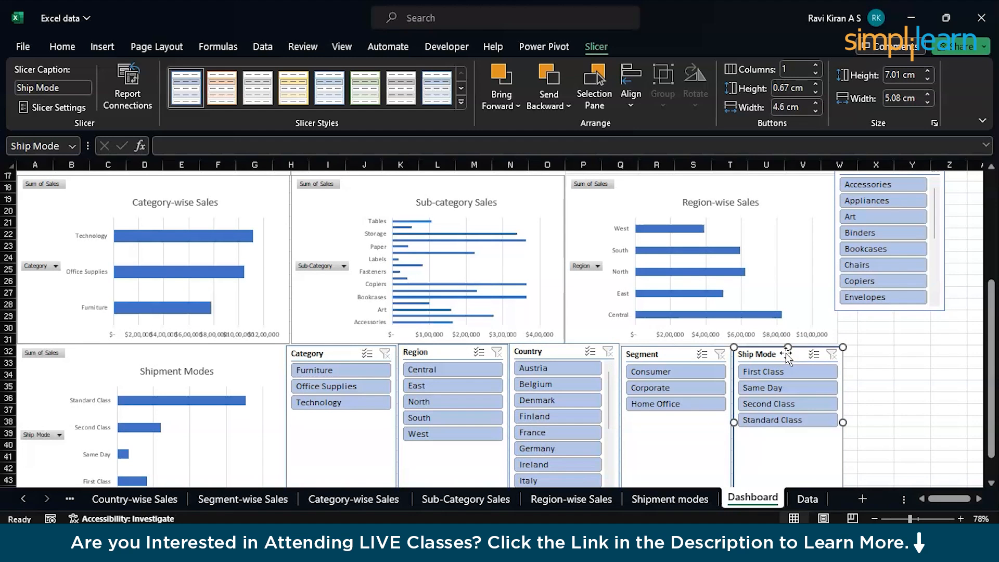
Step: Open the Order Date slicer's report connections and link it to the Category-wise Sales, Country-wise Sales and MoM Sales Report pivot tables
{"action": "scroll", "coordinate": [786, 353], "scroll_direction": "up", "scroll_amount": 5}
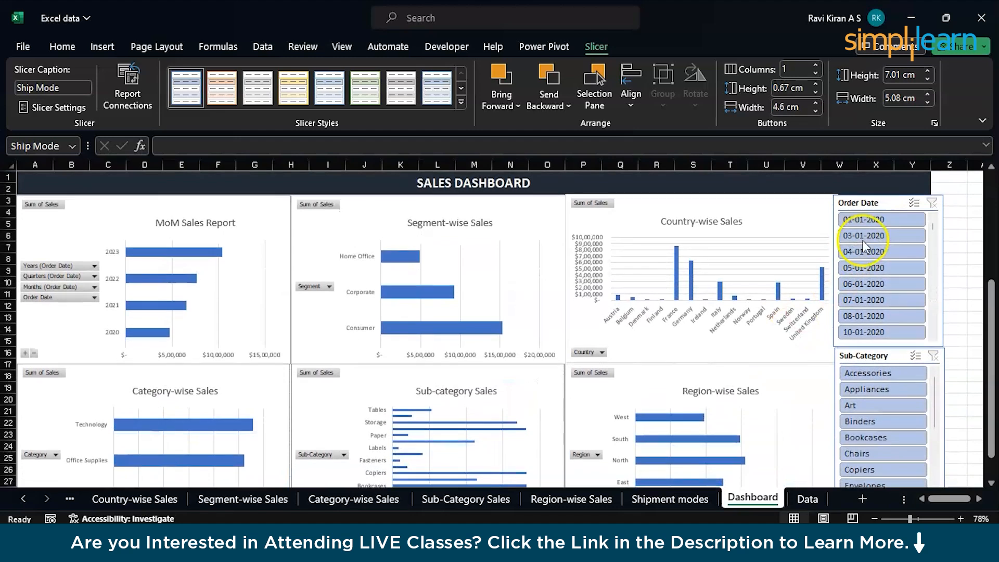
{"action": "left_click", "coordinate": [883, 204]}
{"action": "right_click", "coordinate": [883, 204]}
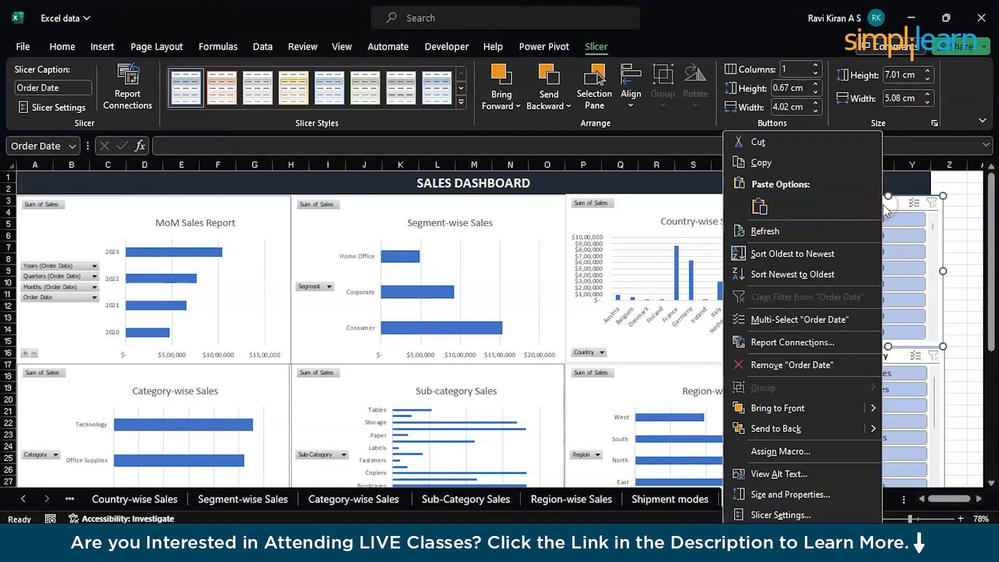
{"action": "left_click", "coordinate": [797, 343]}
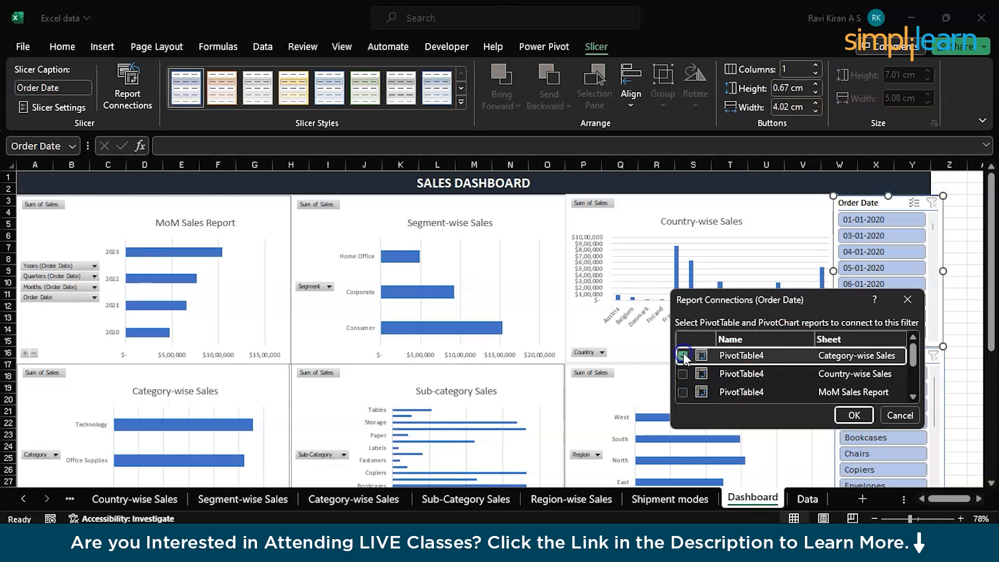
{"action": "left_click", "coordinate": [682, 374]}
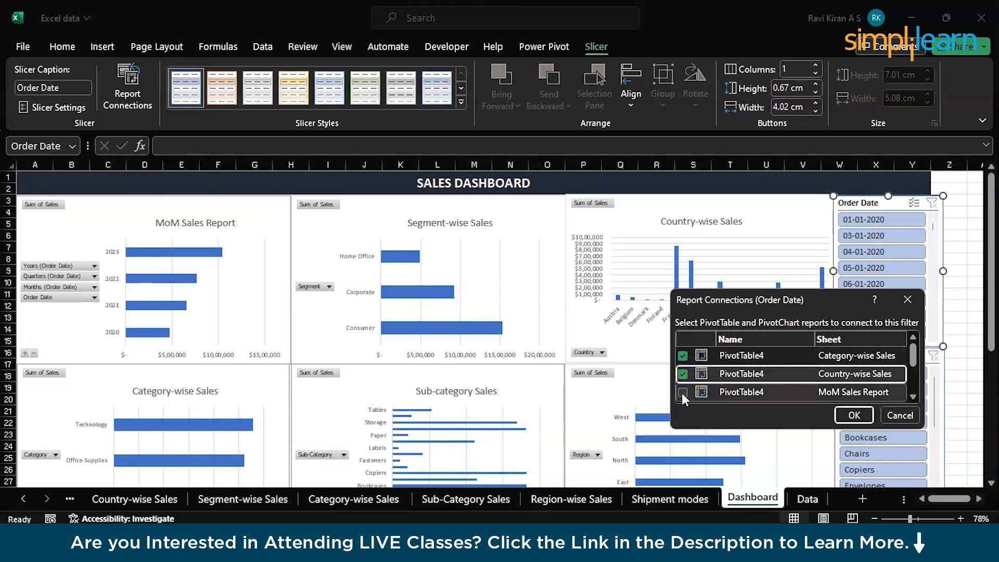
{"action": "left_click", "coordinate": [683, 393]}
Step: Link the Order Date slicer also to the Region-wise Sales, Shipment modes and Sub-Category Sales pivot tables and apply the connections
{"action": "scroll", "coordinate": [681, 395], "scroll_direction": "down", "scroll_amount": 1}
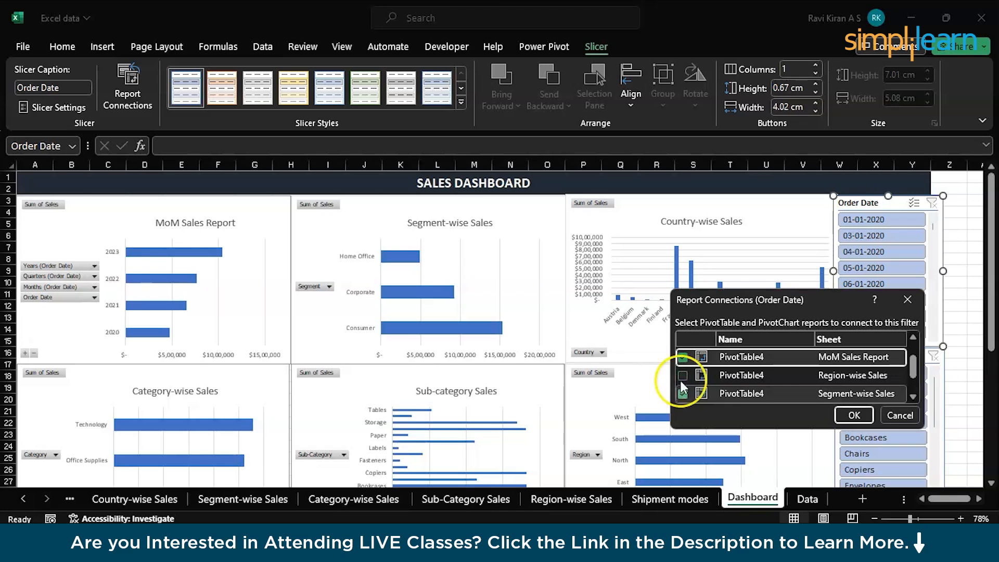
{"action": "left_click", "coordinate": [680, 375]}
{"action": "scroll", "coordinate": [679, 375], "scroll_direction": "down", "scroll_amount": 1}
{"action": "left_click", "coordinate": [681, 375]}
{"action": "left_click", "coordinate": [683, 393]}
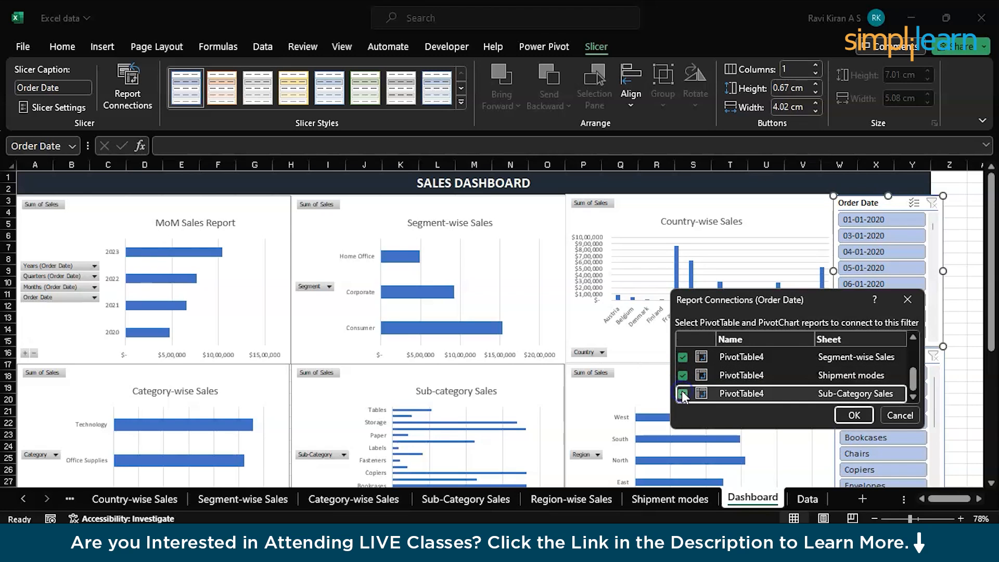
{"action": "scroll", "coordinate": [683, 395], "scroll_direction": "up", "scroll_amount": 2}
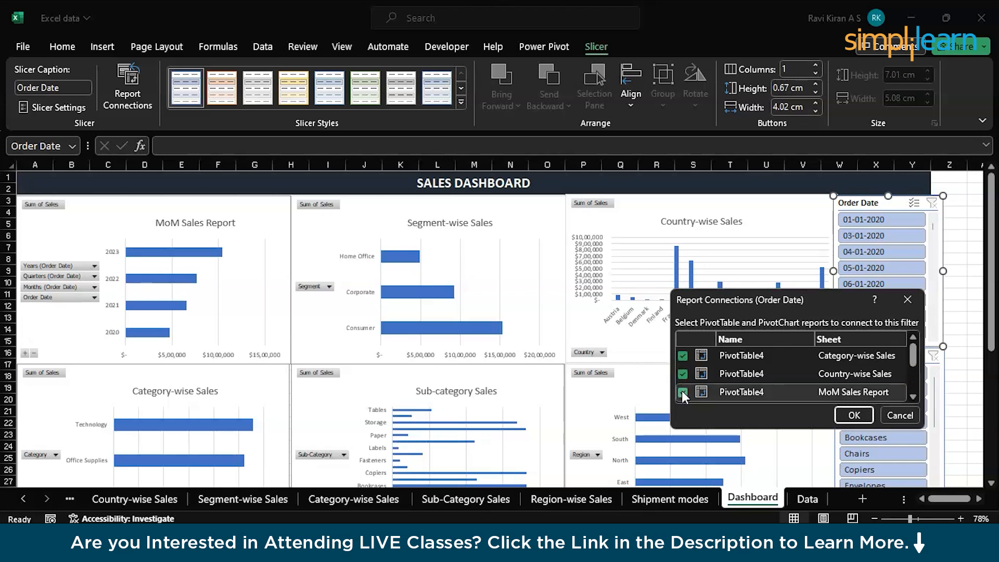
{"action": "left_click_drag", "start_coordinate": [763, 428], "coordinate": [765, 549]}
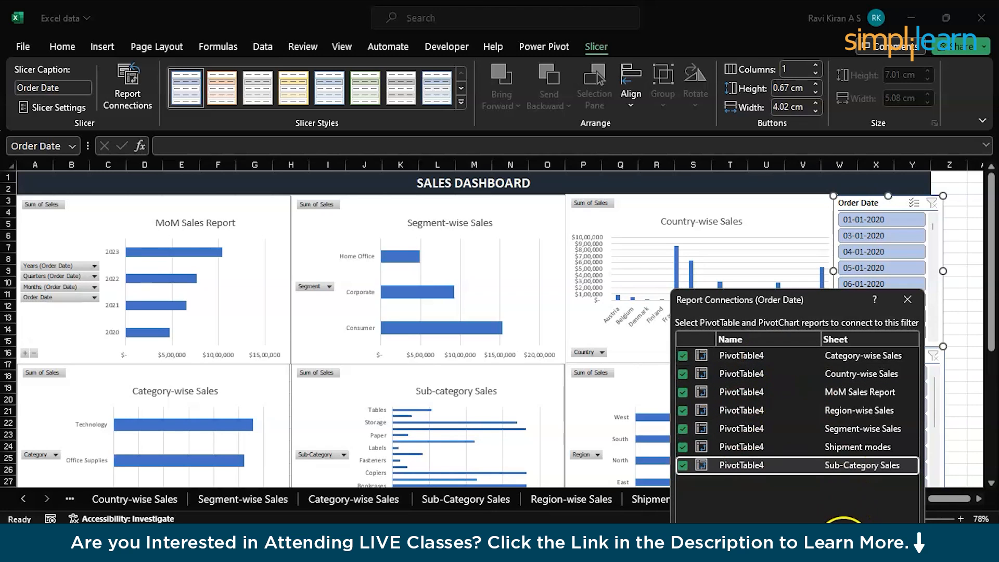
{"action": "left_click", "coordinate": [842, 533]}
Step: Connect the Sub-Category slicer to the Category-wise, Country-wise, MoM, Region-wise, Shipment modes and Sub-Category Sales pivot tables
{"action": "left_click", "coordinate": [873, 358]}
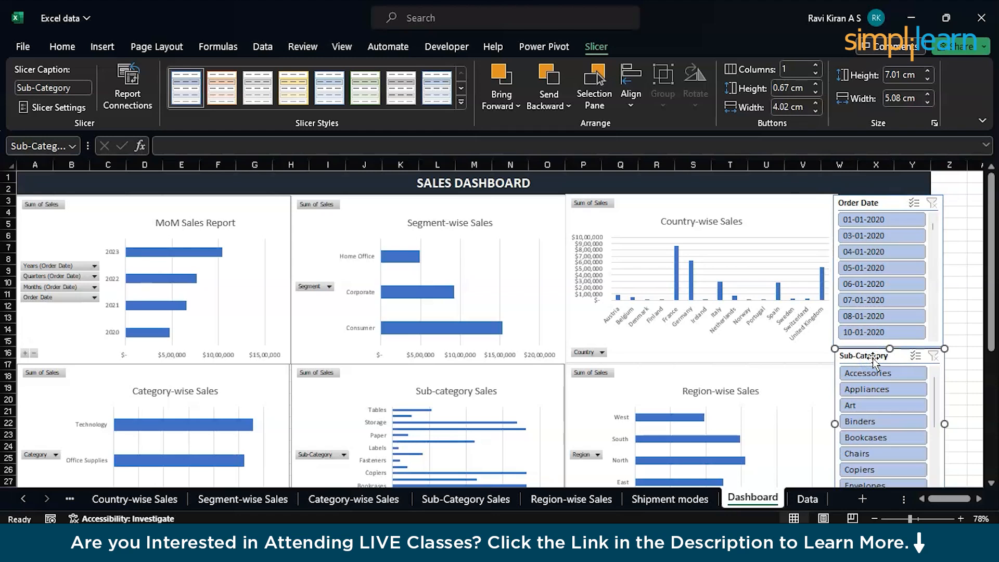
{"action": "right_click", "coordinate": [872, 358]}
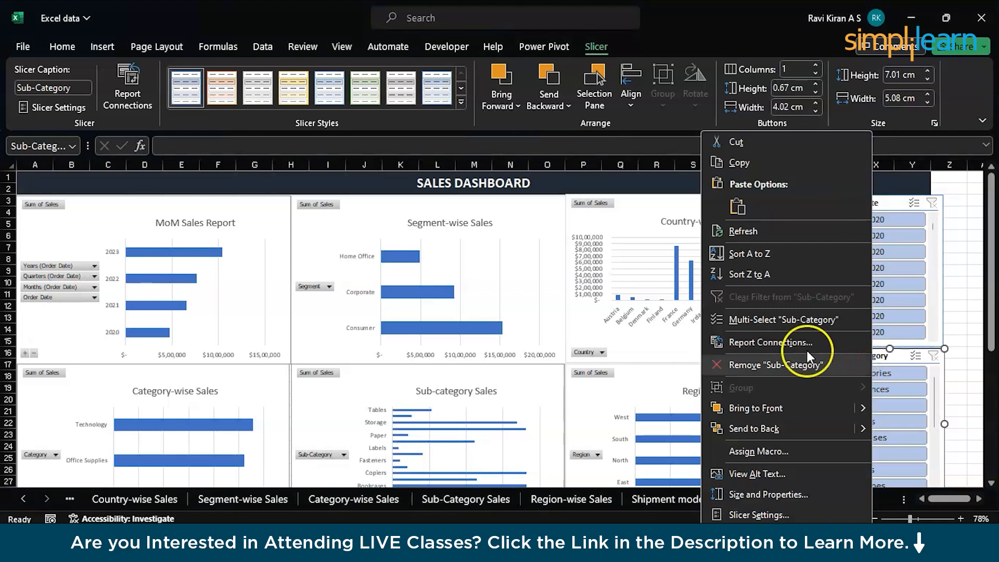
{"action": "left_click", "coordinate": [793, 344]}
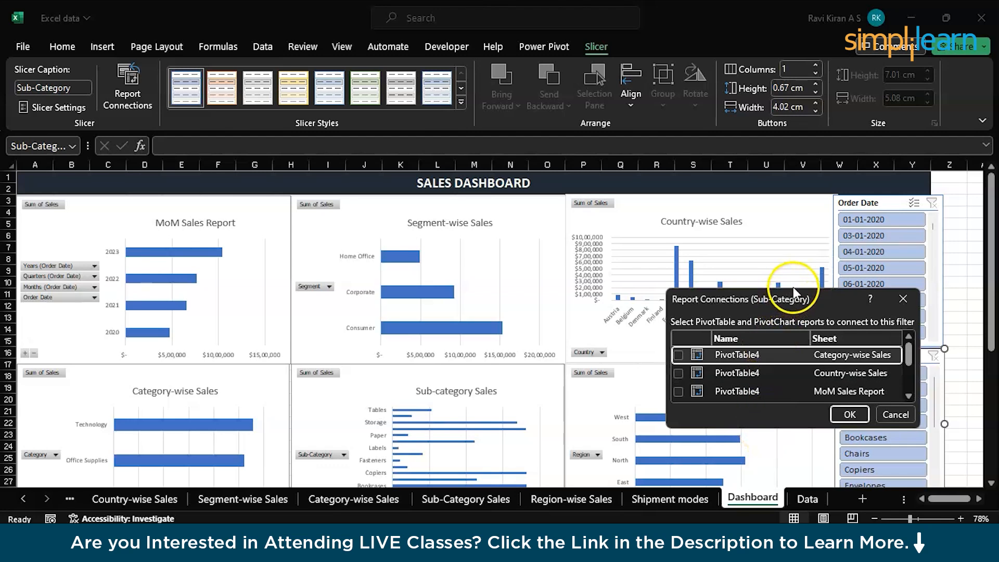
{"action": "left_click_drag", "start_coordinate": [802, 291], "coordinate": [847, 130]}
{"action": "left_click", "coordinate": [678, 194]}
{"action": "left_click", "coordinate": [678, 213]}
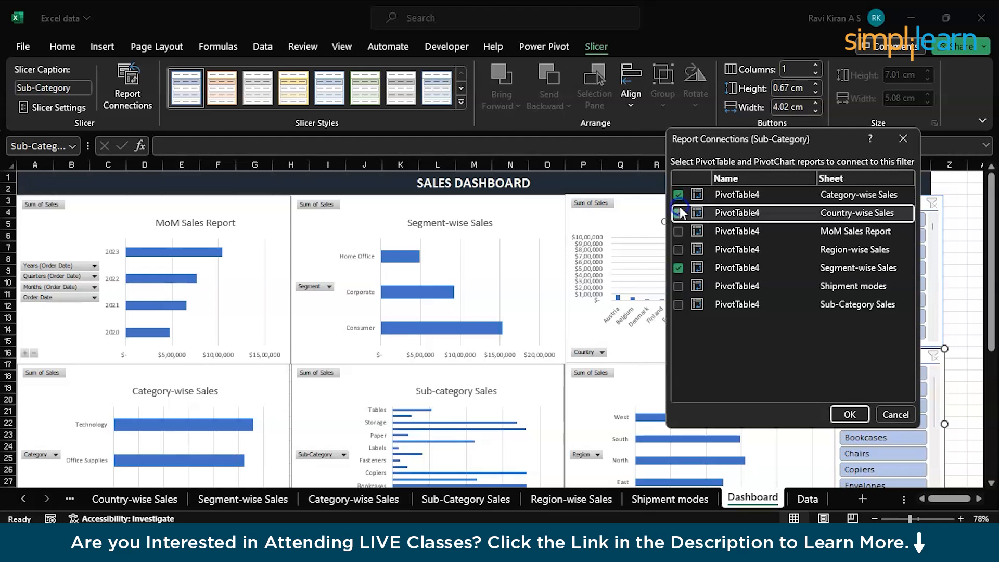
{"action": "left_click", "coordinate": [678, 231]}
{"action": "left_click", "coordinate": [679, 250]}
{"action": "left_click", "coordinate": [678, 286]}
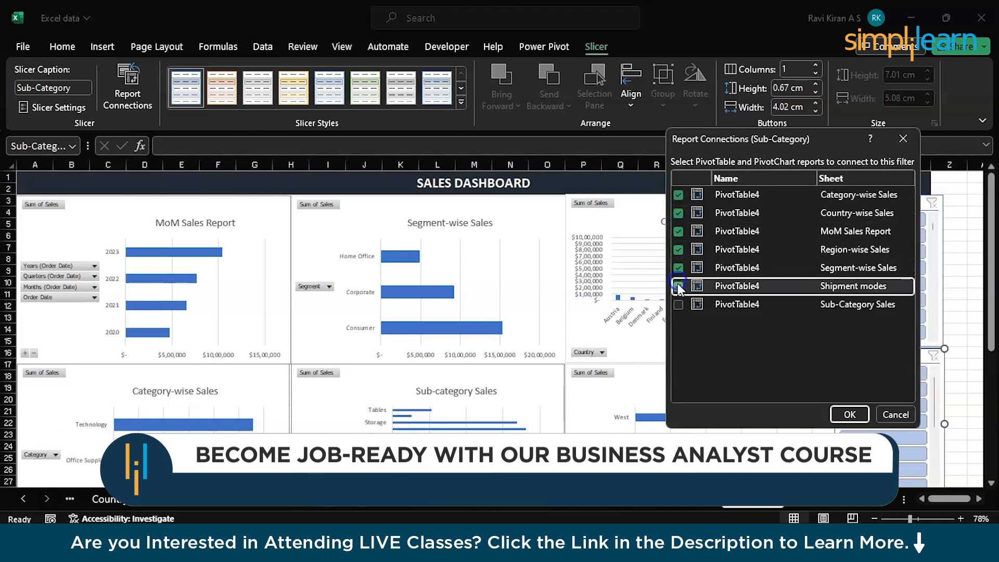
{"action": "left_click", "coordinate": [679, 304]}
{"action": "left_click", "coordinate": [849, 414]}
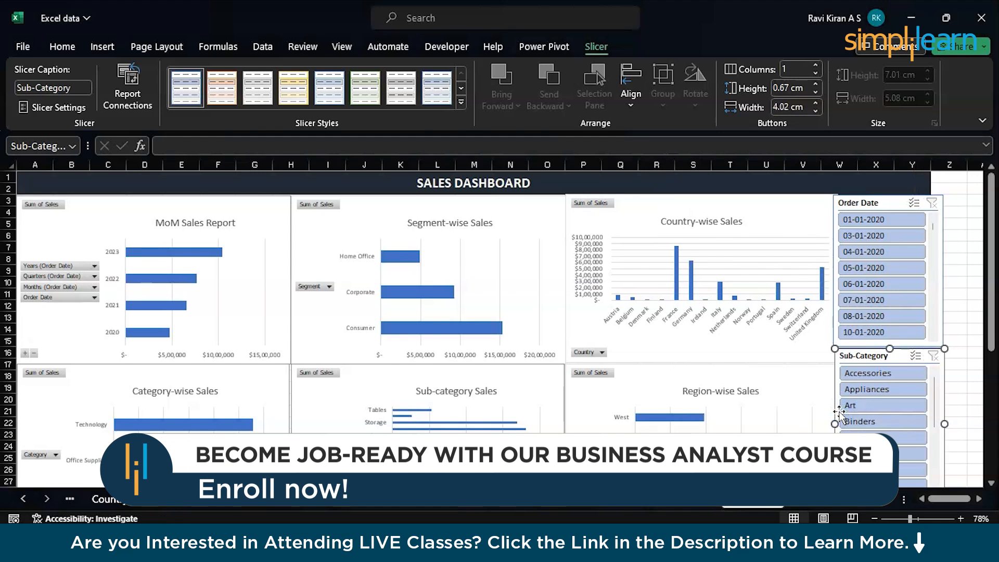
Step: Connect the Ship Mode slicer to the Category-wise, Country-wise, MoM, Region-wise, Shipment modes and Sub-Category Sales pivot tables
{"action": "scroll", "coordinate": [838, 411], "scroll_direction": "down", "scroll_amount": 5}
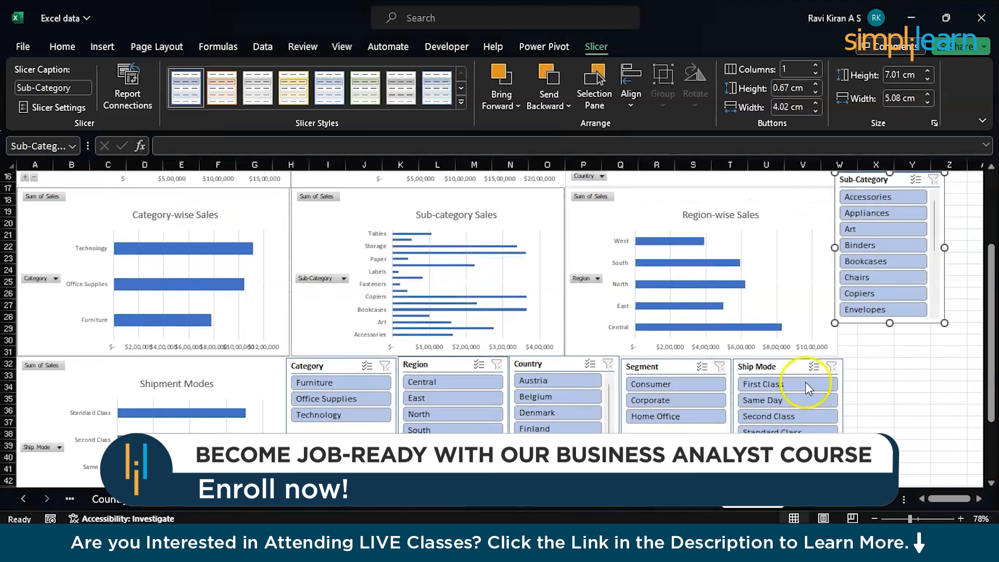
{"action": "left_click", "coordinate": [779, 364]}
{"action": "right_click", "coordinate": [779, 364]}
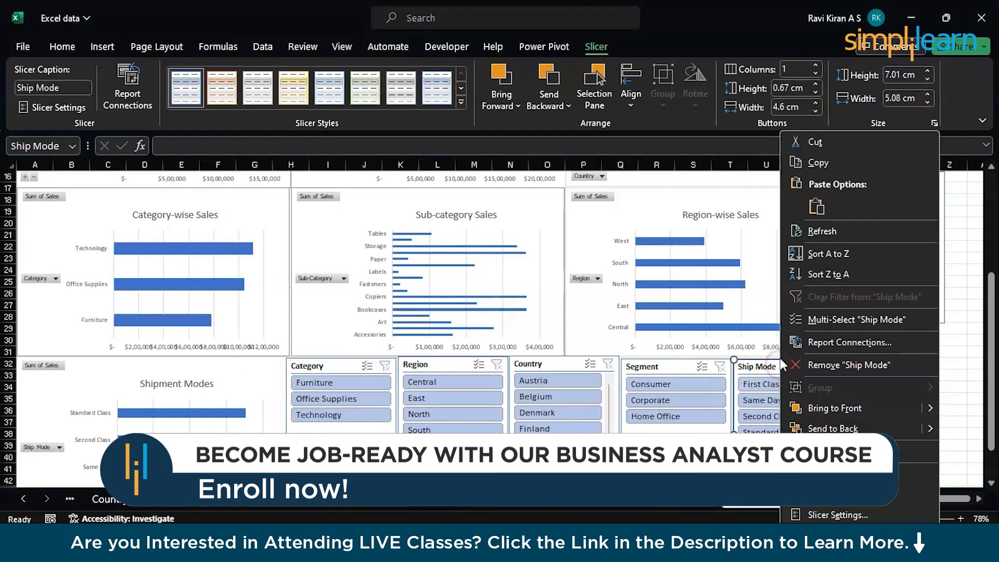
{"action": "left_click", "coordinate": [819, 339]}
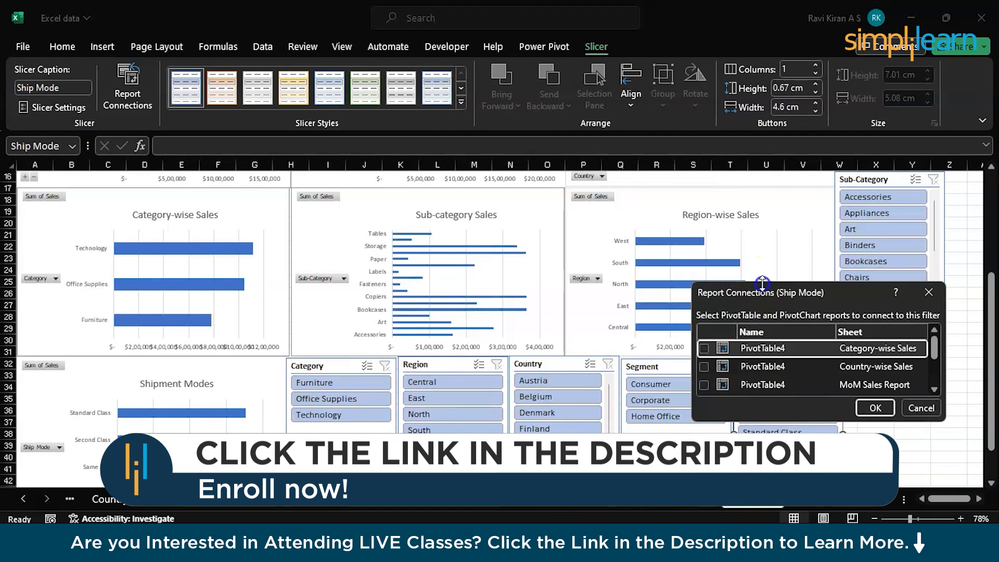
{"action": "left_click_drag", "start_coordinate": [762, 283], "coordinate": [790, 176]}
{"action": "left_click", "coordinate": [704, 242]}
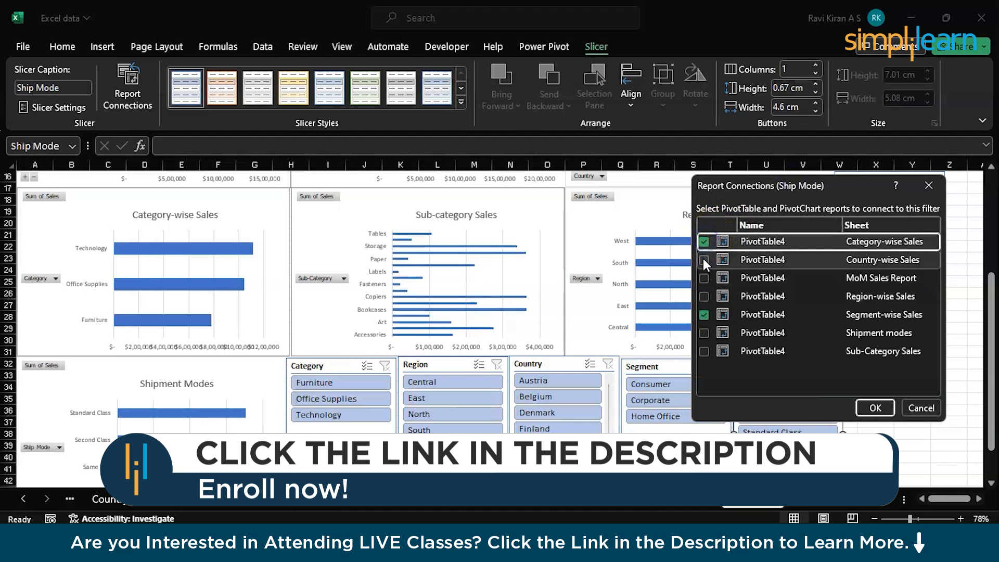
{"action": "left_click", "coordinate": [703, 260]}
{"action": "left_click", "coordinate": [703, 277]}
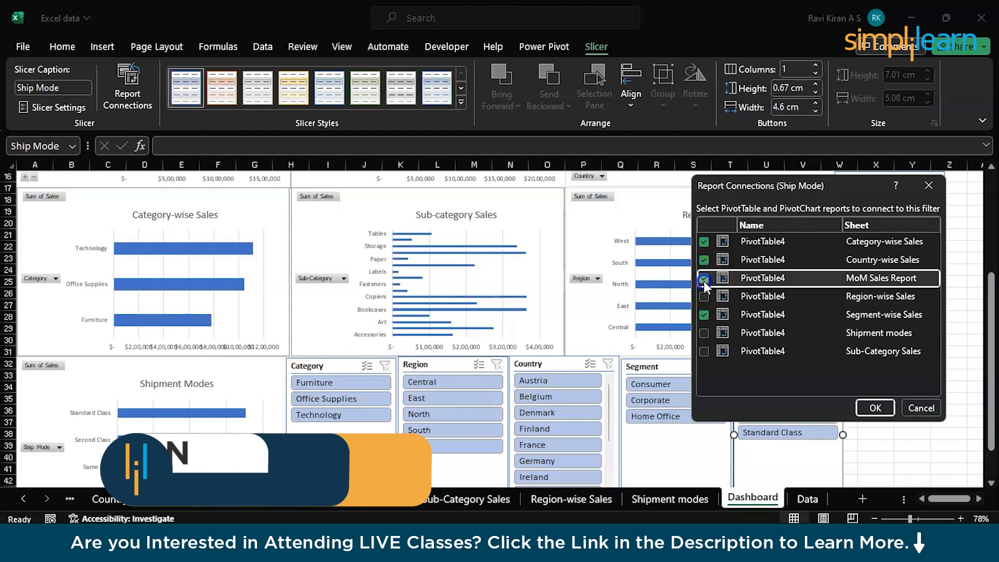
{"action": "left_click", "coordinate": [704, 296]}
{"action": "left_click", "coordinate": [704, 332]}
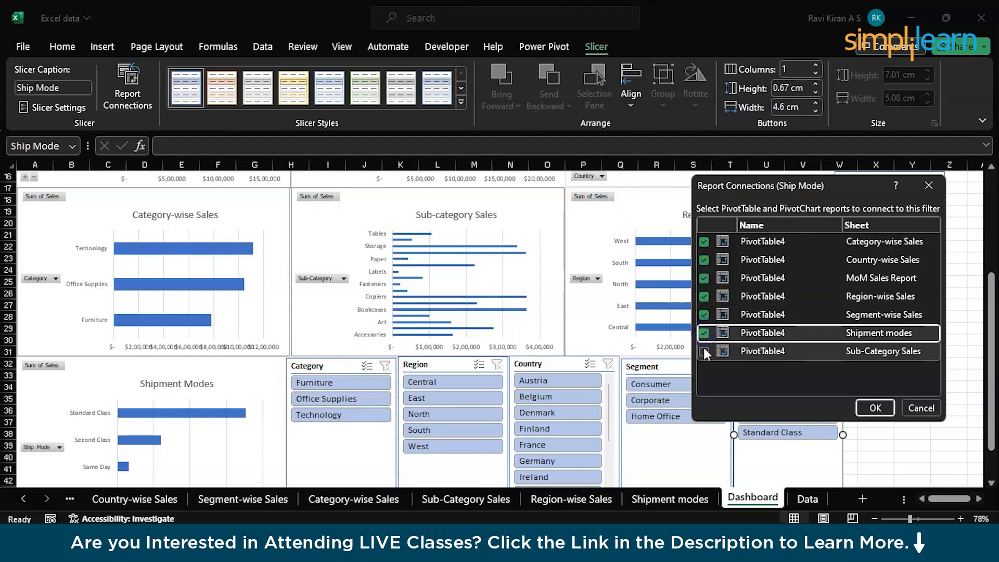
{"action": "left_click", "coordinate": [703, 351]}
{"action": "left_click", "coordinate": [874, 408]}
Step: Connect the Segment slicer to the Category-wise, Country-wise, MoM, Region-wise, Shipment modes and Sub-Category Sales pivot tables
{"action": "left_click", "coordinate": [682, 412]}
{"action": "right_click", "coordinate": [684, 412]}
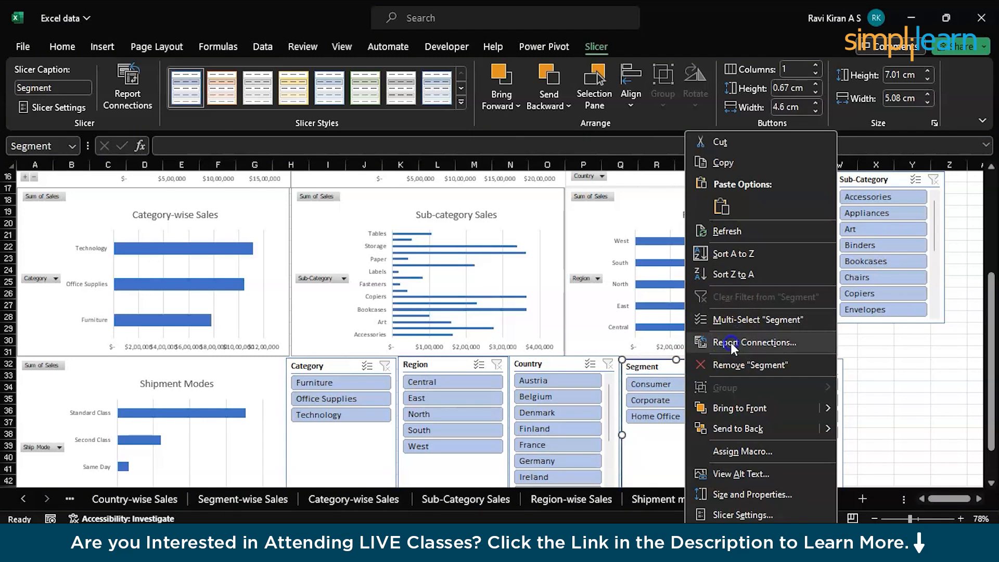
{"action": "left_click", "coordinate": [733, 341]}
{"action": "left_click_drag", "start_coordinate": [686, 288], "coordinate": [718, 169]}
{"action": "left_click", "coordinate": [617, 234]}
{"action": "left_click", "coordinate": [616, 252]}
{"action": "left_click", "coordinate": [616, 269]}
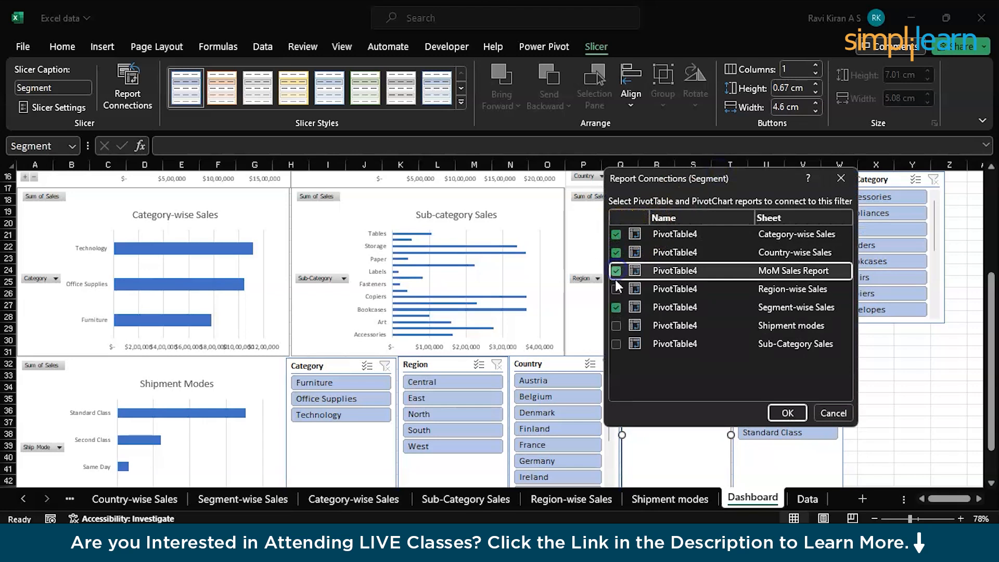
{"action": "left_click", "coordinate": [616, 289]}
{"action": "left_click", "coordinate": [616, 325]}
{"action": "left_click", "coordinate": [616, 343]}
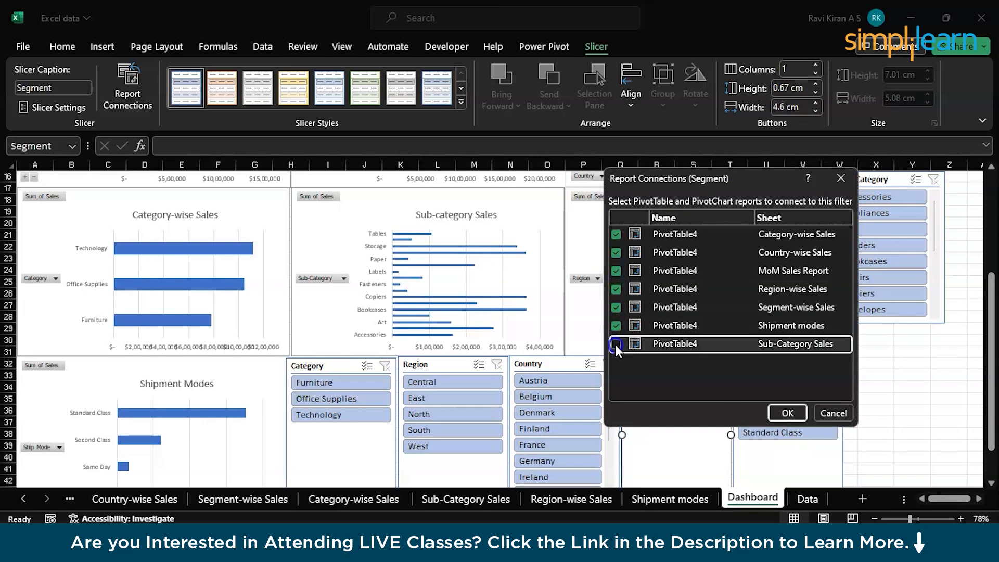
{"action": "left_click", "coordinate": [787, 413]}
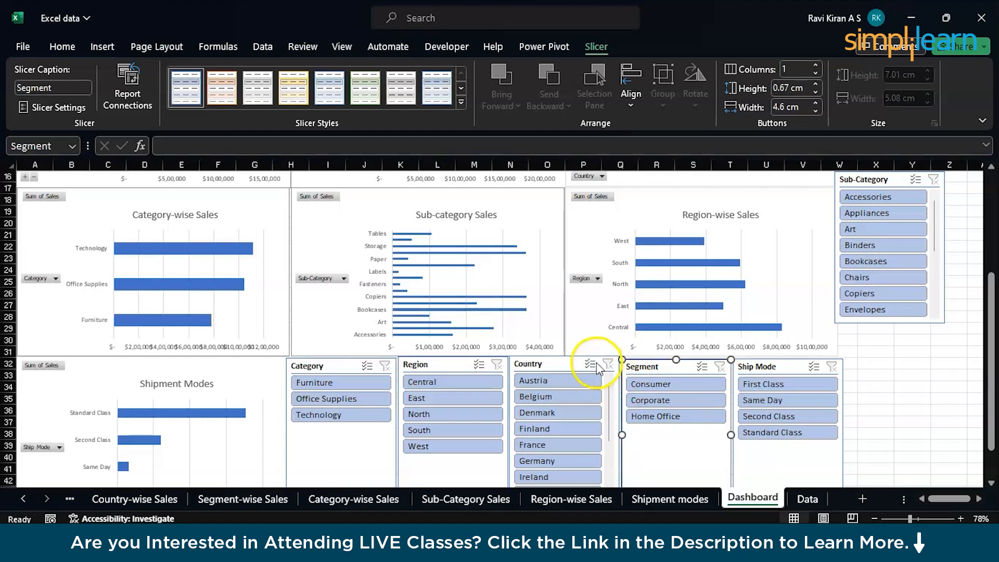
Step: Connect the Country slicer to the Category-wise, Country-wise, MoM, Region-wise, Shipment modes and Sub-Category Sales pivot tables
{"action": "left_click", "coordinate": [572, 364]}
{"action": "right_click", "coordinate": [567, 362]}
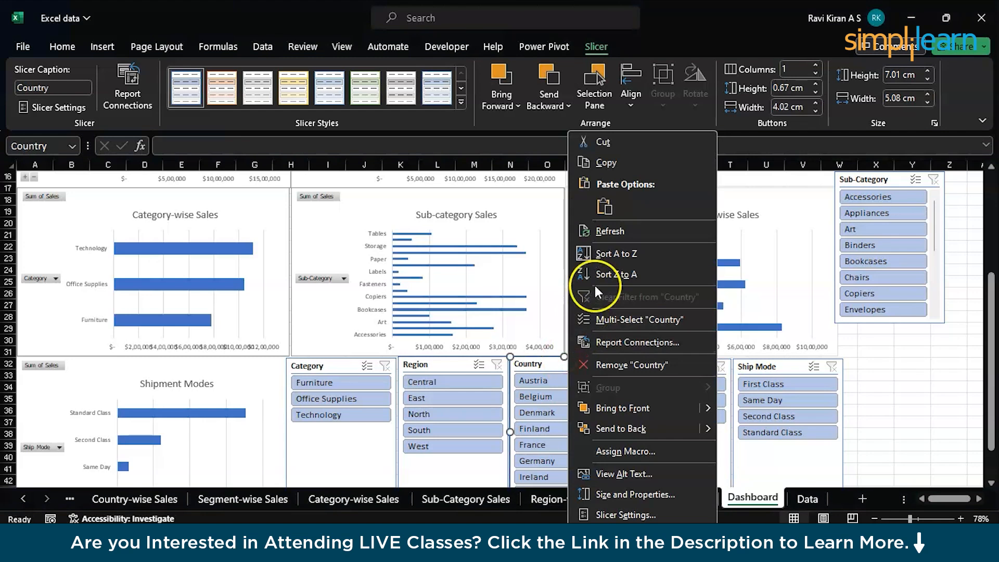
{"action": "left_click", "coordinate": [609, 339]}
{"action": "left_click_drag", "start_coordinate": [563, 282], "coordinate": [597, 167]}
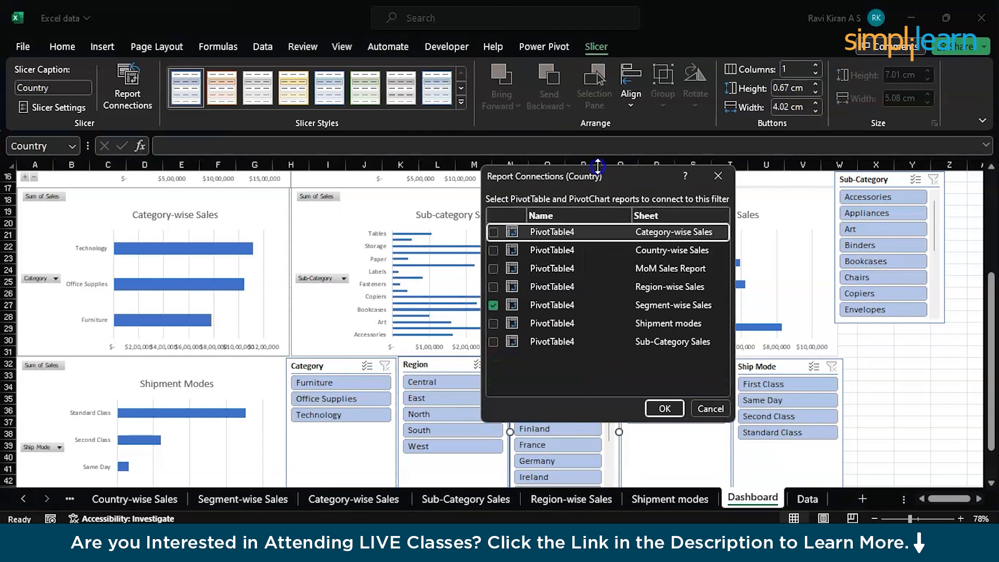
{"action": "left_click", "coordinate": [493, 232]}
{"action": "left_click", "coordinate": [493, 250]}
{"action": "left_click", "coordinate": [493, 268]}
{"action": "left_click", "coordinate": [493, 286]}
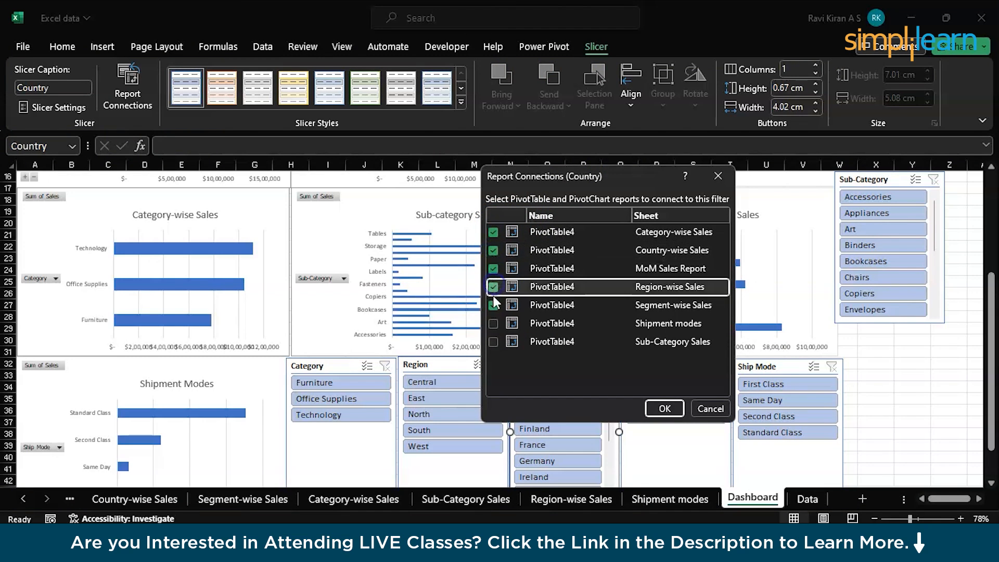
{"action": "left_click", "coordinate": [492, 324]}
{"action": "left_click", "coordinate": [493, 341]}
{"action": "left_click", "coordinate": [664, 408]}
Step: Connect the Region slicer to the Category-wise, Country-wise, MoM, Region-wise, Shipment modes and Sub-Category Sales pivot tables
{"action": "left_click", "coordinate": [458, 363]}
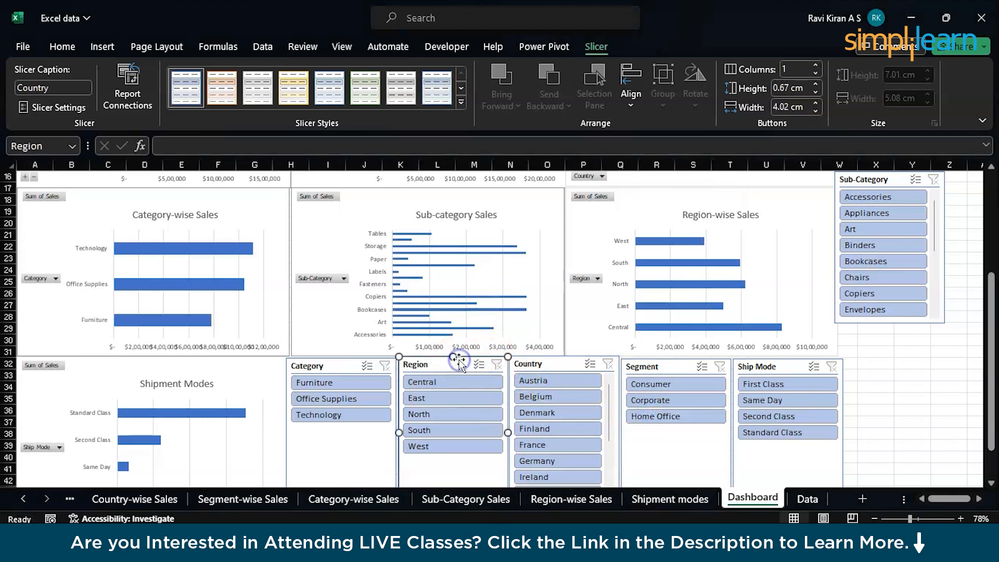
{"action": "right_click", "coordinate": [458, 361]}
{"action": "left_click", "coordinate": [498, 346]}
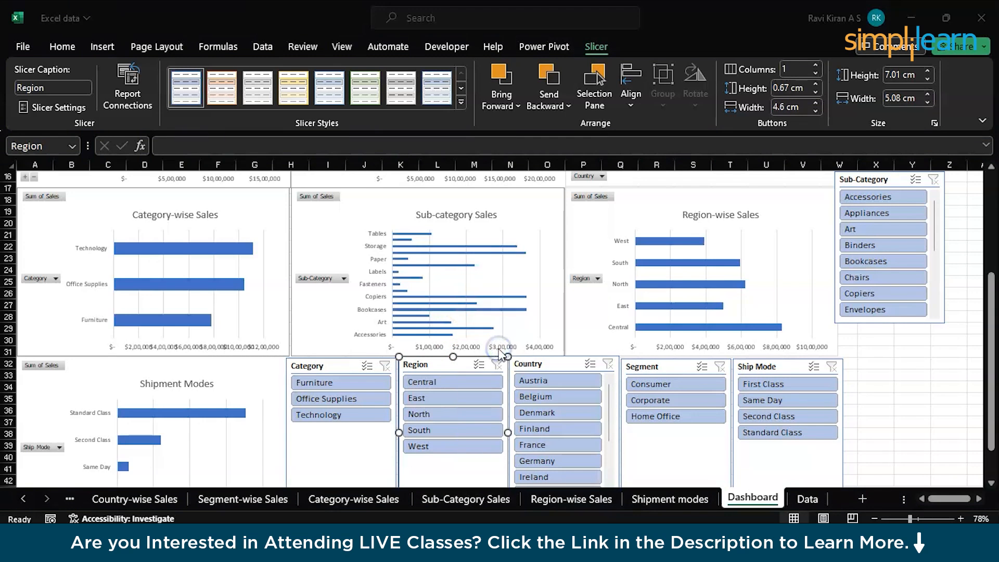
{"action": "left_click_drag", "start_coordinate": [486, 296], "coordinate": [509, 208]}
{"action": "left_click", "coordinate": [385, 271]}
{"action": "left_click", "coordinate": [383, 290]}
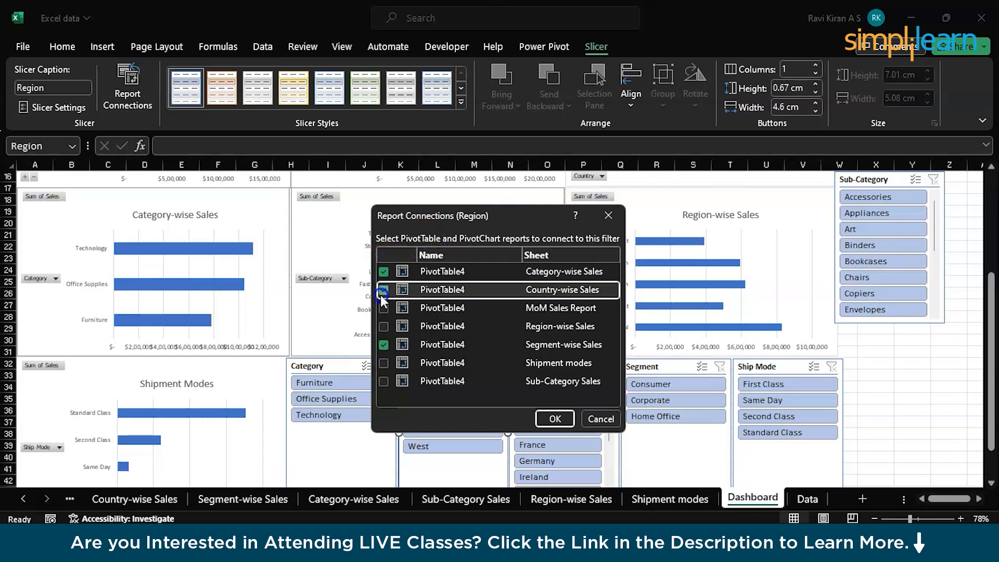
{"action": "left_click", "coordinate": [383, 307]}
{"action": "left_click", "coordinate": [383, 326]}
{"action": "left_click", "coordinate": [384, 363]}
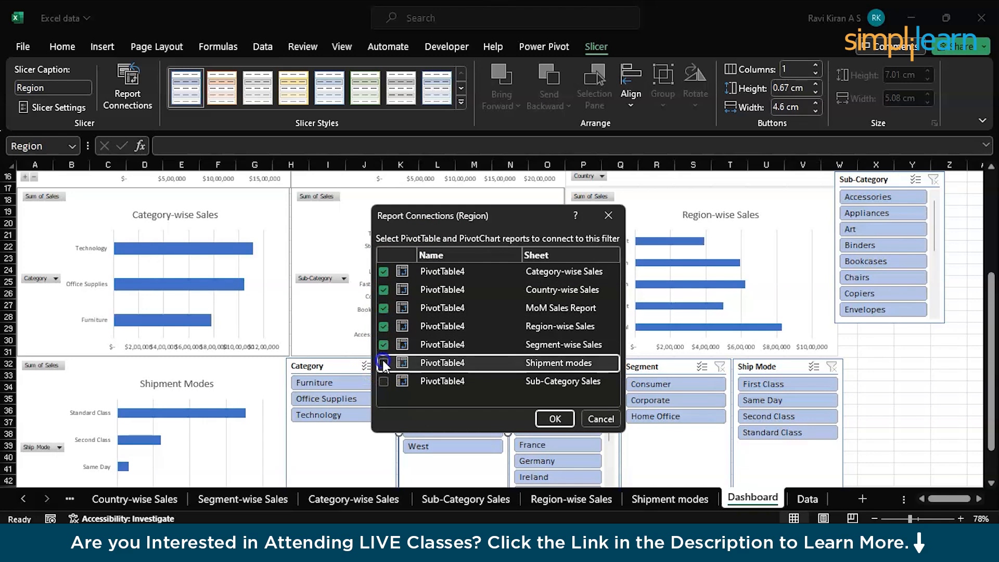
{"action": "left_click", "coordinate": [383, 381]}
{"action": "left_click", "coordinate": [553, 417]}
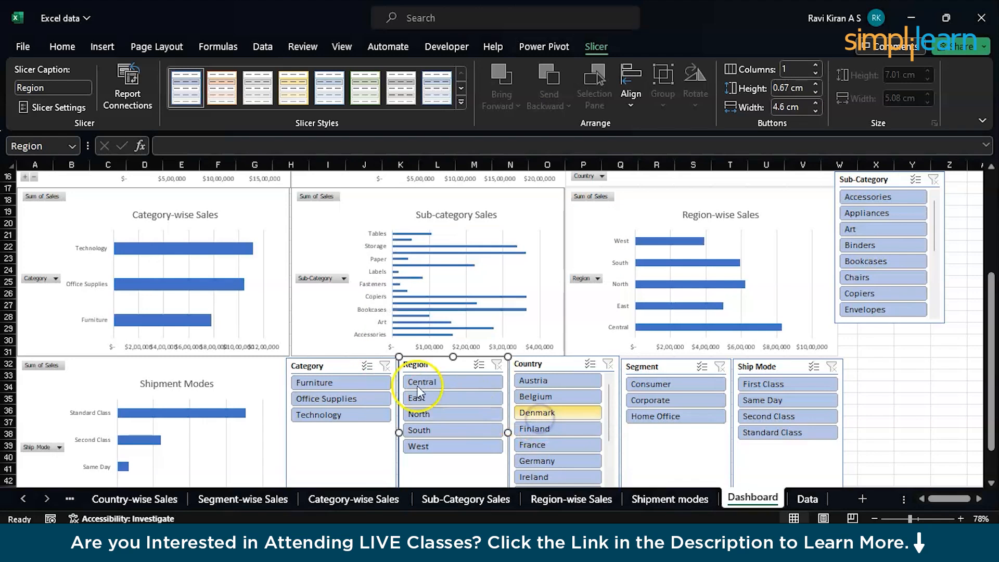
Step: Connect the Category slicer to the Category-wise, Country-wise, MoM, Region-wise, Shipment modes and Sub-Category Sales pivot tables
{"action": "left_click", "coordinate": [340, 359]}
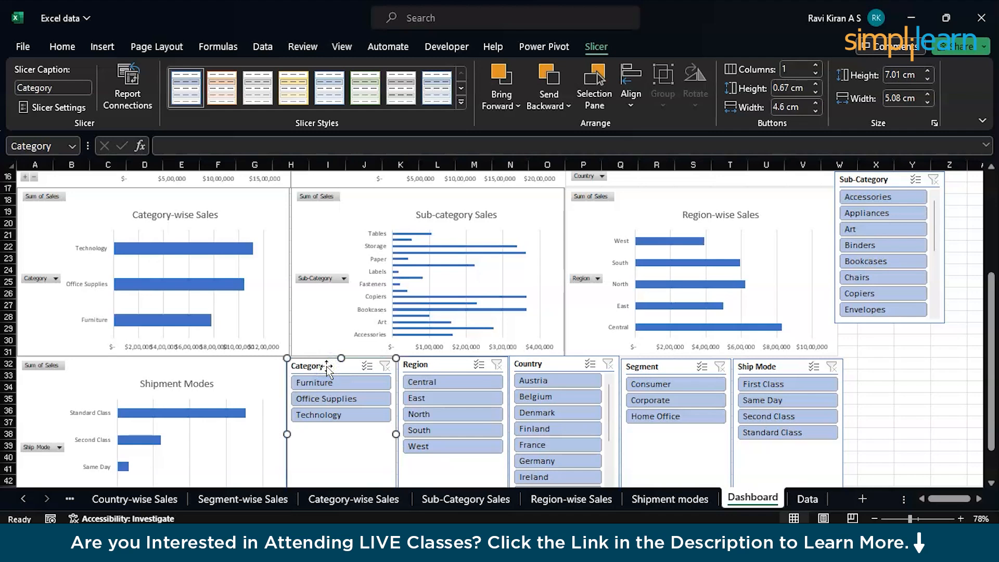
{"action": "right_click", "coordinate": [327, 368]}
{"action": "left_click", "coordinate": [388, 341]}
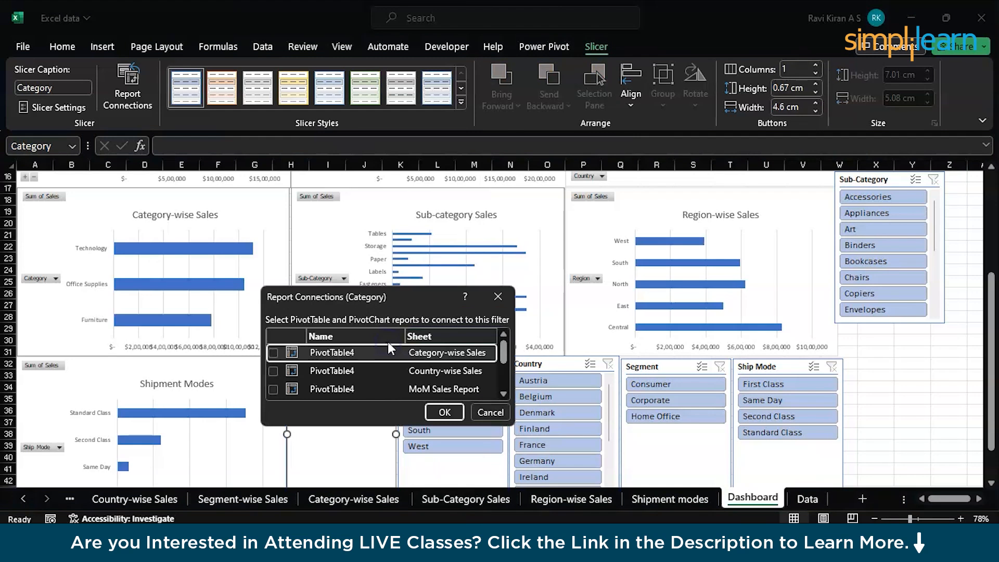
{"action": "left_click_drag", "start_coordinate": [379, 286], "coordinate": [425, 195]}
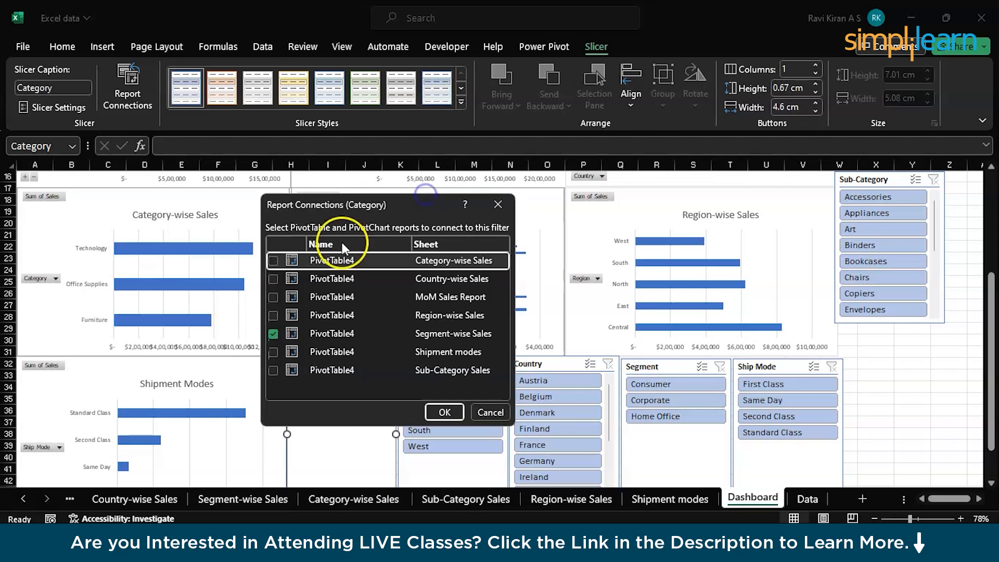
{"action": "left_click", "coordinate": [273, 260]}
{"action": "left_click", "coordinate": [273, 278]}
{"action": "left_click", "coordinate": [273, 296]}
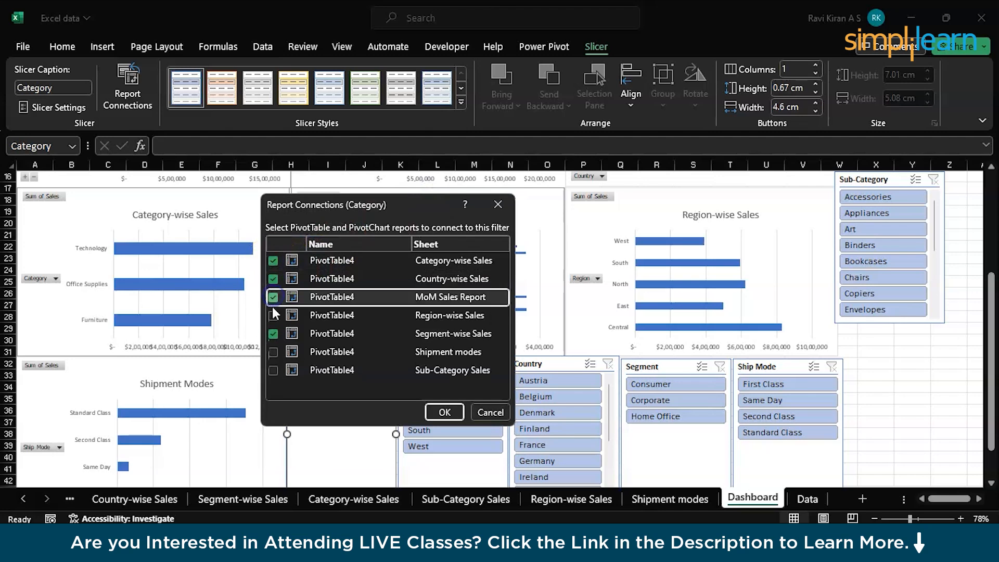
{"action": "left_click", "coordinate": [273, 315]}
{"action": "left_click", "coordinate": [272, 352]}
{"action": "left_click", "coordinate": [272, 370]}
{"action": "left_click", "coordinate": [442, 412]}
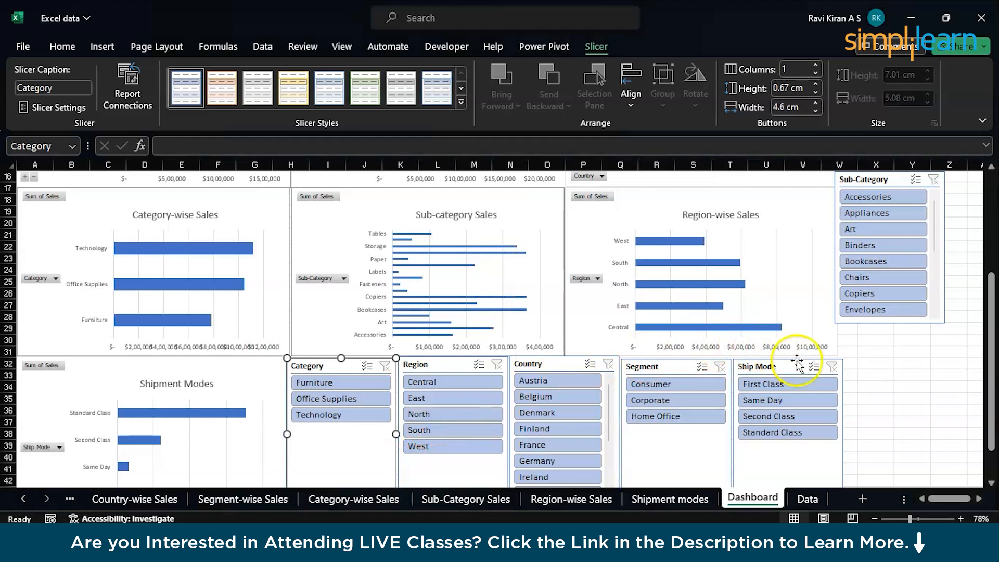
Step: Filter the dashboard to the order date 20-11-2023 using the Order Date slicer
{"action": "scroll", "coordinate": [867, 364], "scroll_direction": "up", "scroll_amount": 2}
{"action": "scroll", "coordinate": [868, 364], "scroll_direction": "up", "scroll_amount": 4}
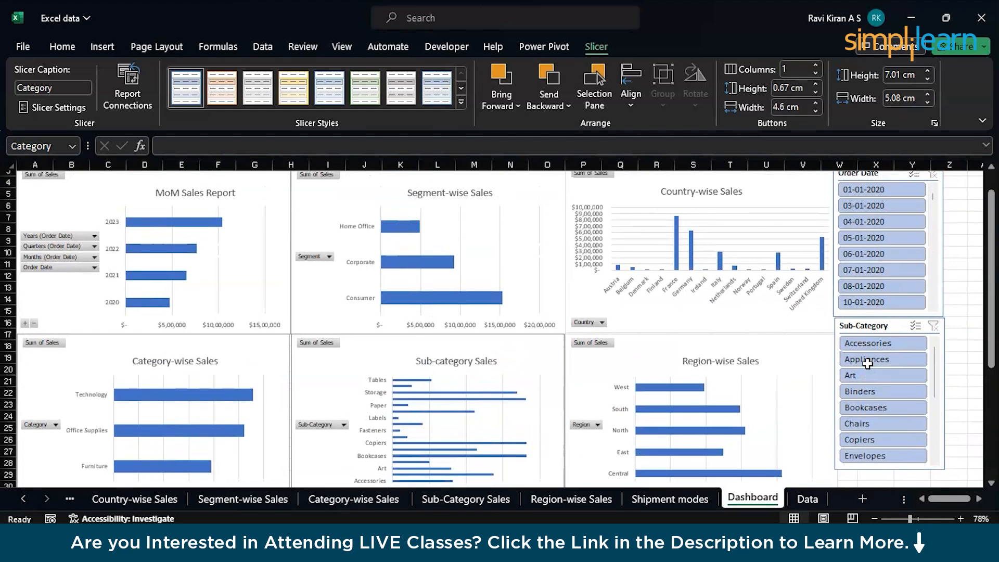
{"action": "scroll", "coordinate": [867, 364], "scroll_direction": "up", "scroll_amount": 1}
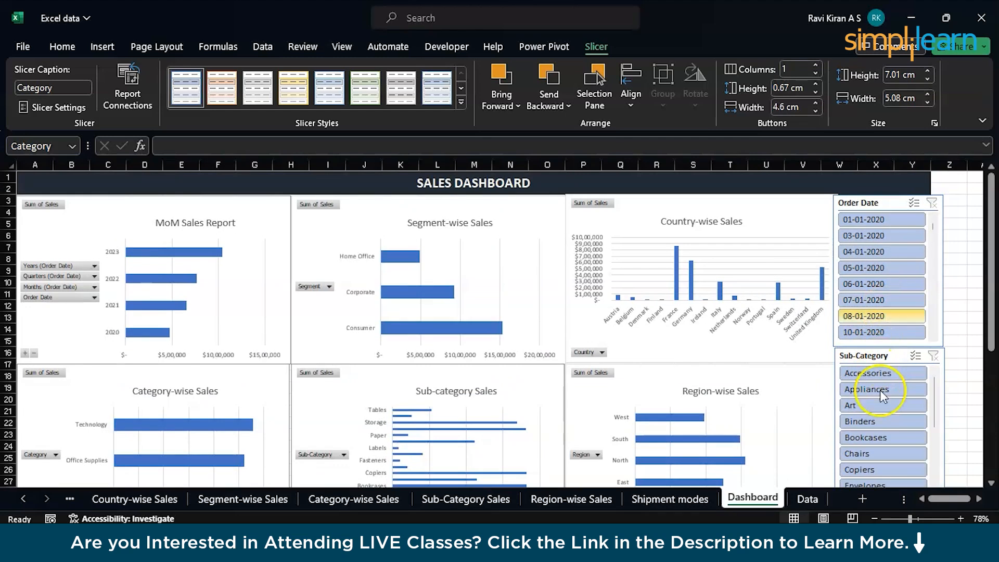
{"action": "scroll", "coordinate": [879, 404], "scroll_direction": "down", "scroll_amount": 1}
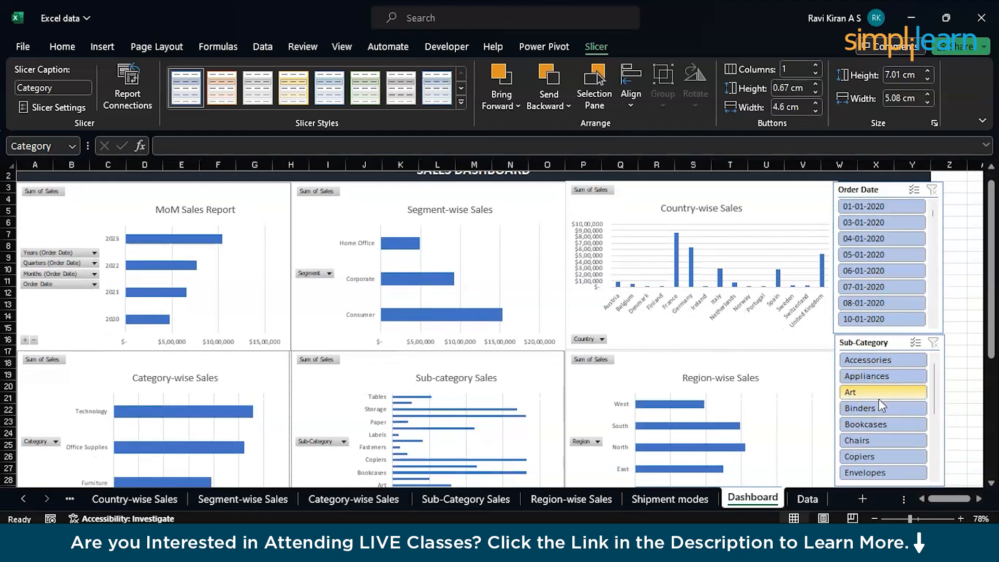
{"action": "left_click", "coordinate": [922, 201]}
{"action": "left_click_drag", "start_coordinate": [934, 217], "coordinate": [934, 262]}
{"action": "scroll", "coordinate": [871, 301], "scroll_direction": "down", "scroll_amount": 4}
{"action": "scroll", "coordinate": [871, 302], "scroll_direction": "down", "scroll_amount": 3}
{"action": "scroll", "coordinate": [871, 301], "scroll_direction": "up", "scroll_amount": 7}
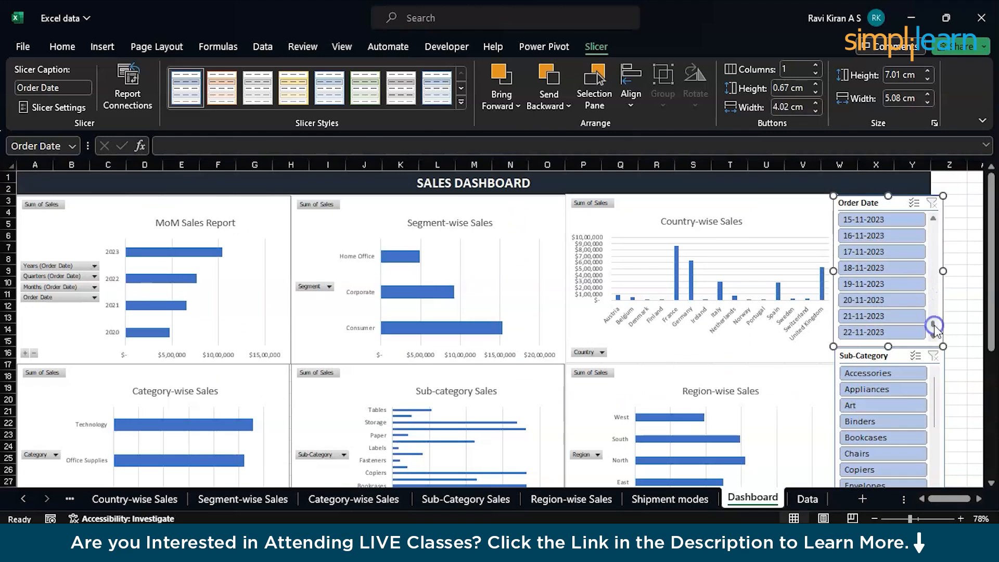
{"action": "left_click", "coordinate": [897, 302]}
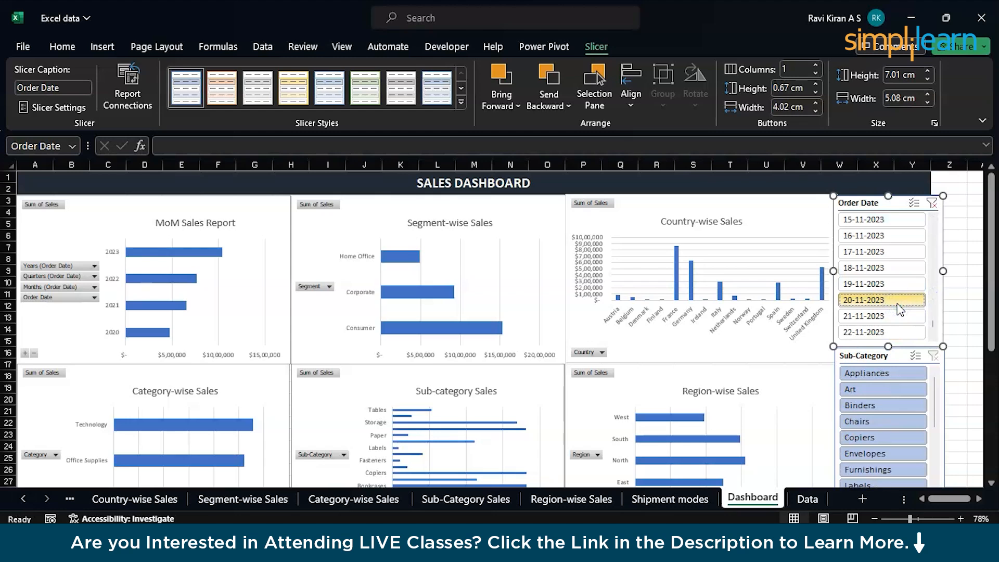
Step: Filter the dashboard to United Kingdom with the Country slicer and review the charts
{"action": "scroll", "coordinate": [949, 392], "scroll_direction": "down", "scroll_amount": 6}
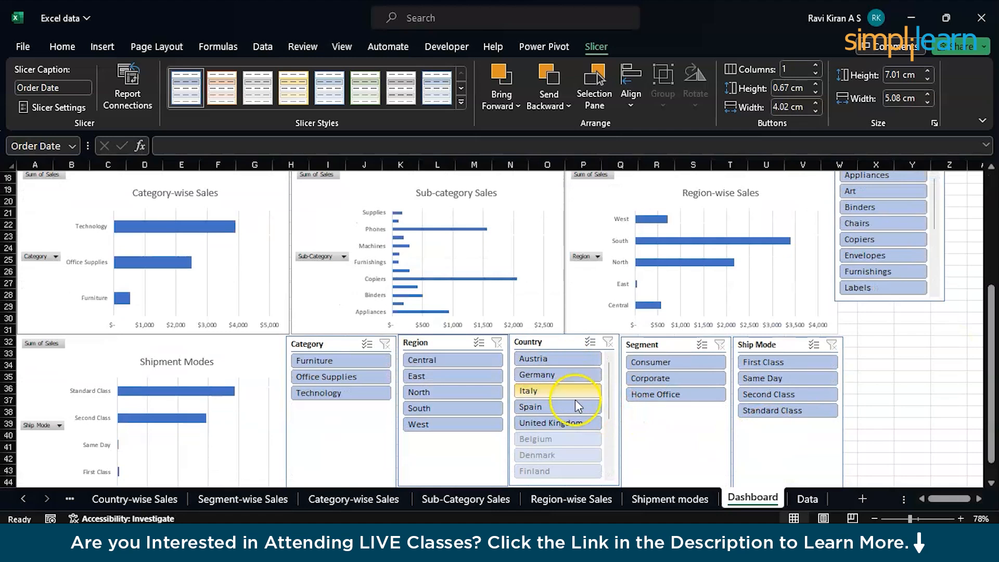
{"action": "left_click", "coordinate": [572, 422]}
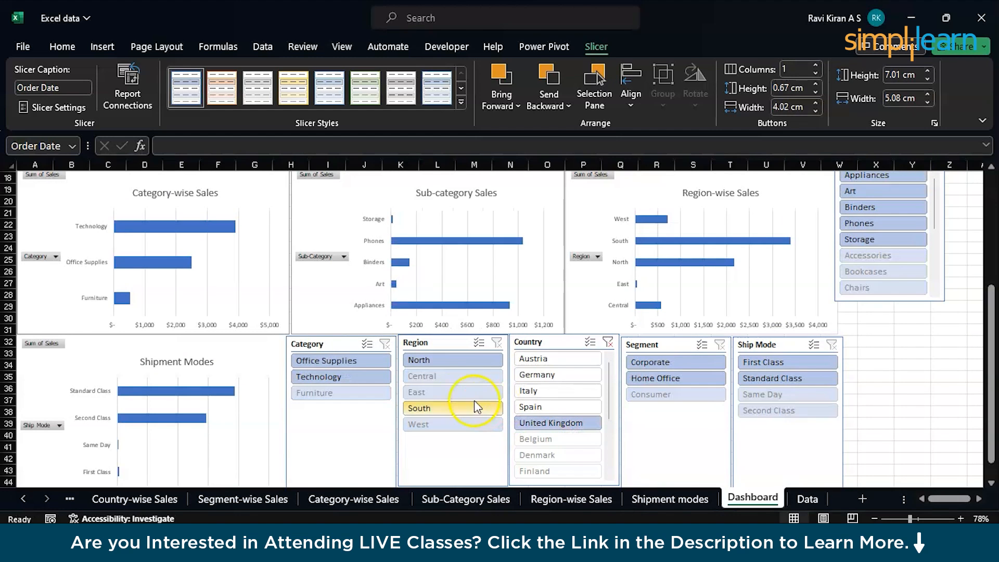
{"action": "scroll", "coordinate": [548, 363], "scroll_direction": "up", "scroll_amount": 2}
{"action": "scroll", "coordinate": [547, 364], "scroll_direction": "up", "scroll_amount": 1}
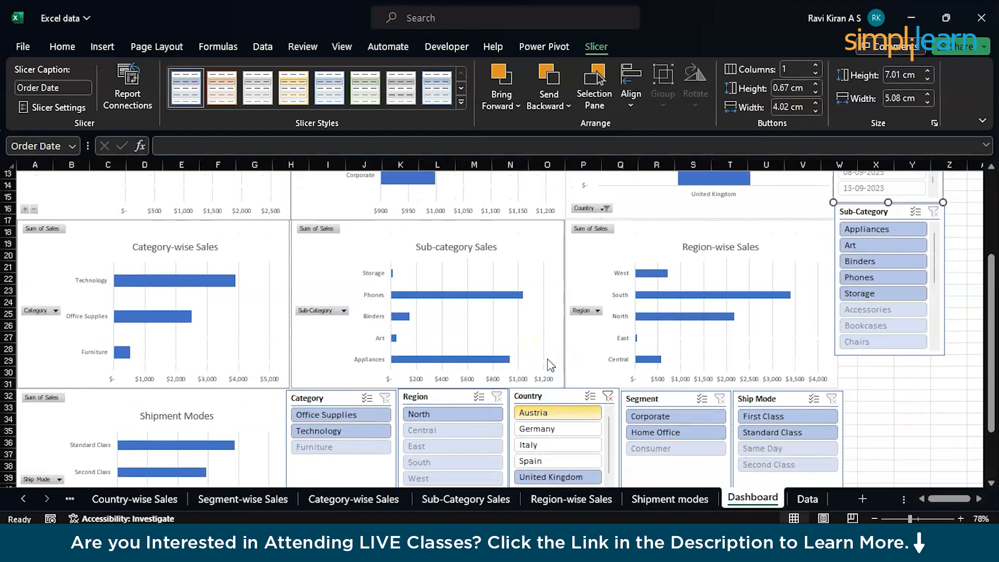
{"action": "scroll", "coordinate": [700, 314], "scroll_direction": "up", "scroll_amount": 2}
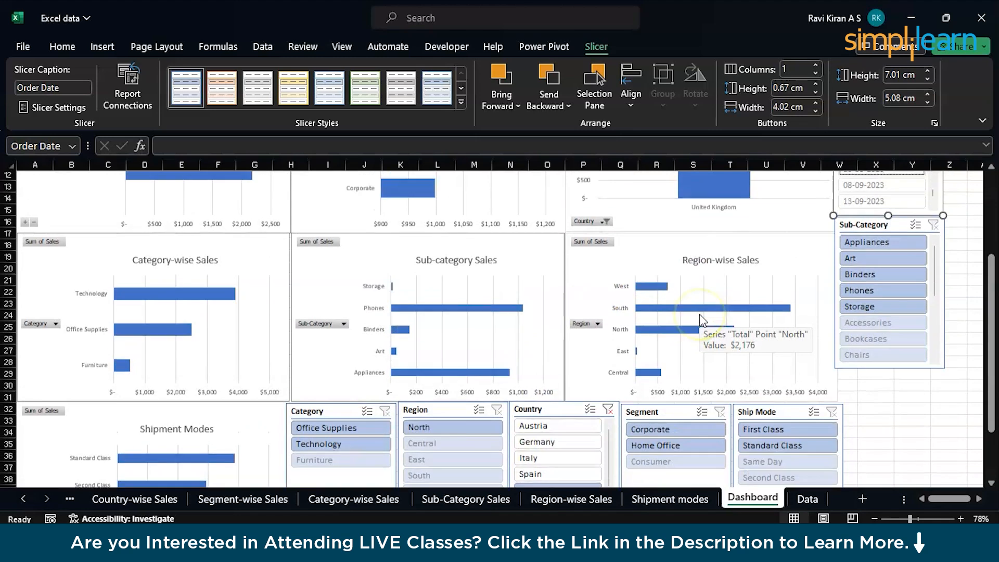
{"action": "scroll", "coordinate": [796, 344], "scroll_direction": "up", "scroll_amount": 1}
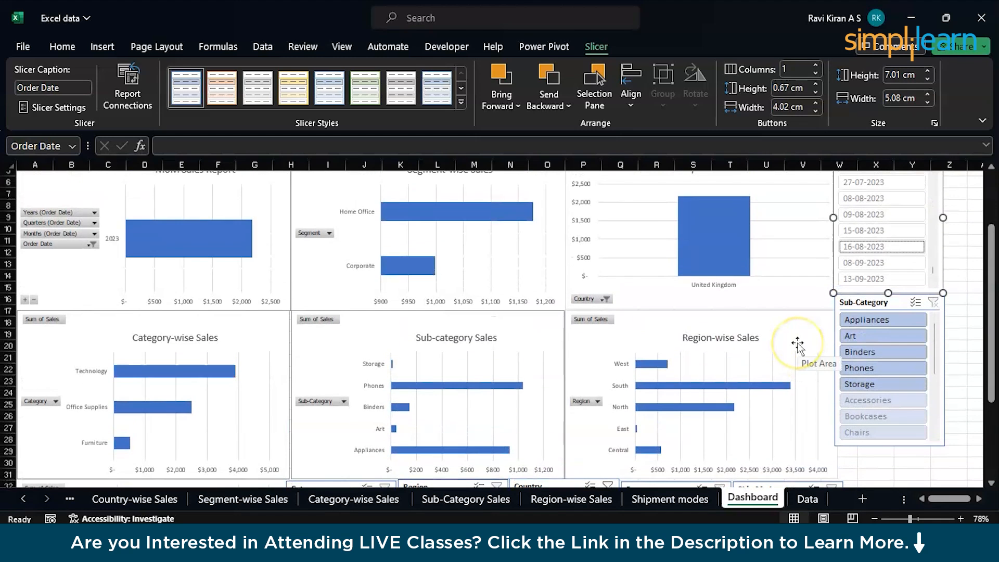
Step: Narrow the dashboard to Phones with the Sub-Category slicer and review the filtered charts and slicers
{"action": "left_click", "coordinate": [857, 368]}
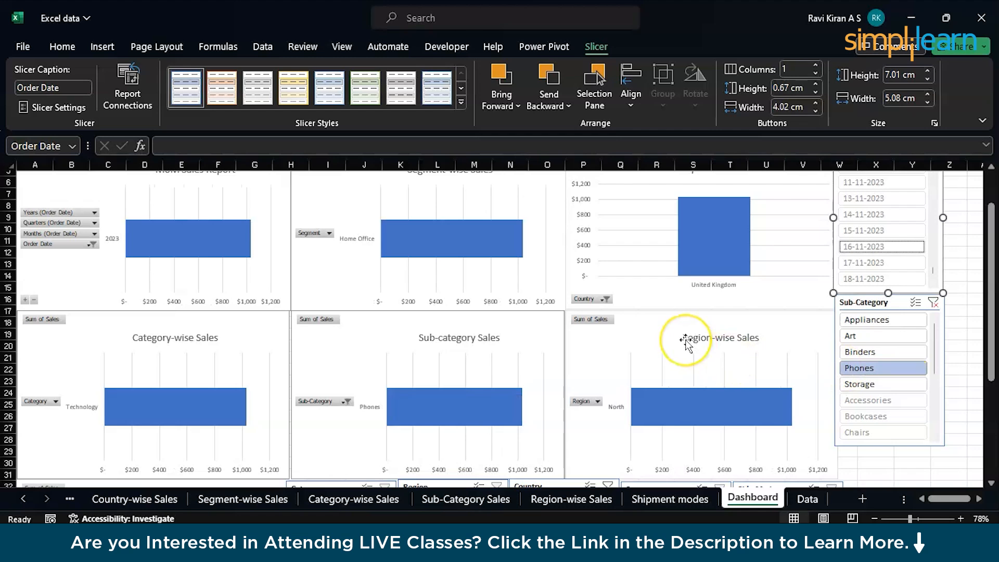
{"action": "scroll", "coordinate": [687, 339], "scroll_direction": "down", "scroll_amount": 1}
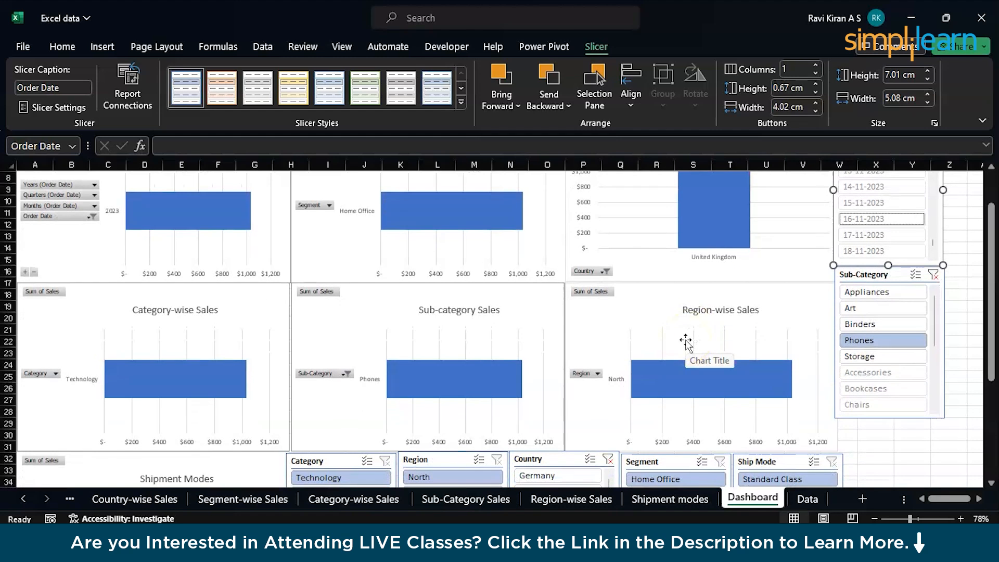
{"action": "scroll", "coordinate": [686, 341], "scroll_direction": "down", "scroll_amount": 2}
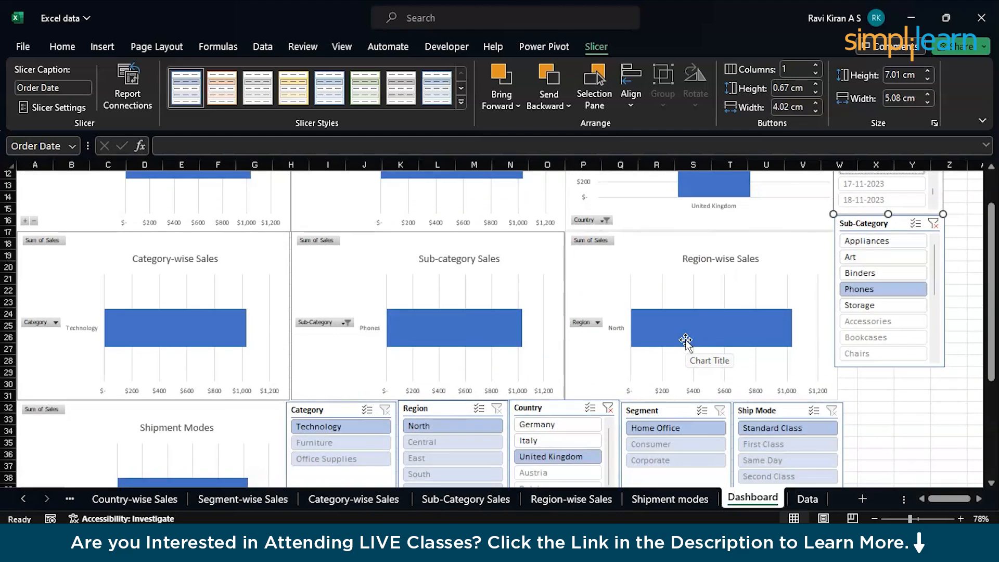
{"action": "scroll", "coordinate": [685, 341], "scroll_direction": "up", "scroll_amount": 3}
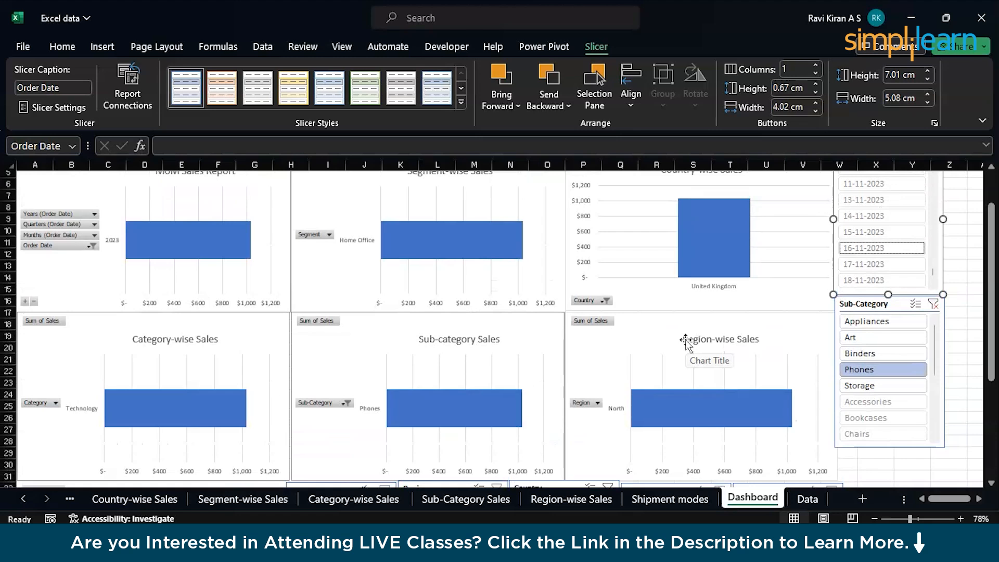
{"action": "scroll", "coordinate": [685, 341], "scroll_direction": "down", "scroll_amount": 3}
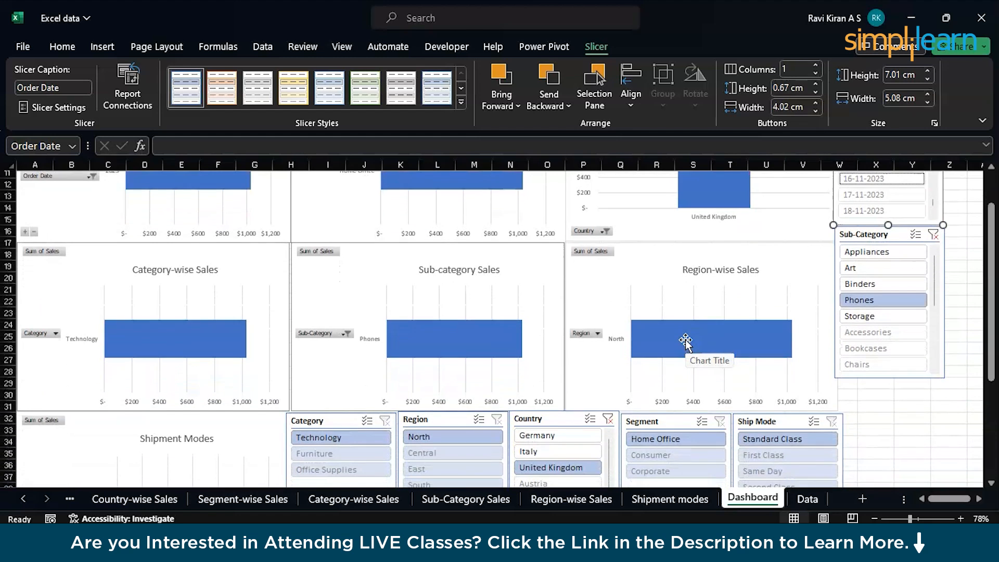
{"action": "scroll", "coordinate": [686, 341], "scroll_direction": "down", "scroll_amount": 1}
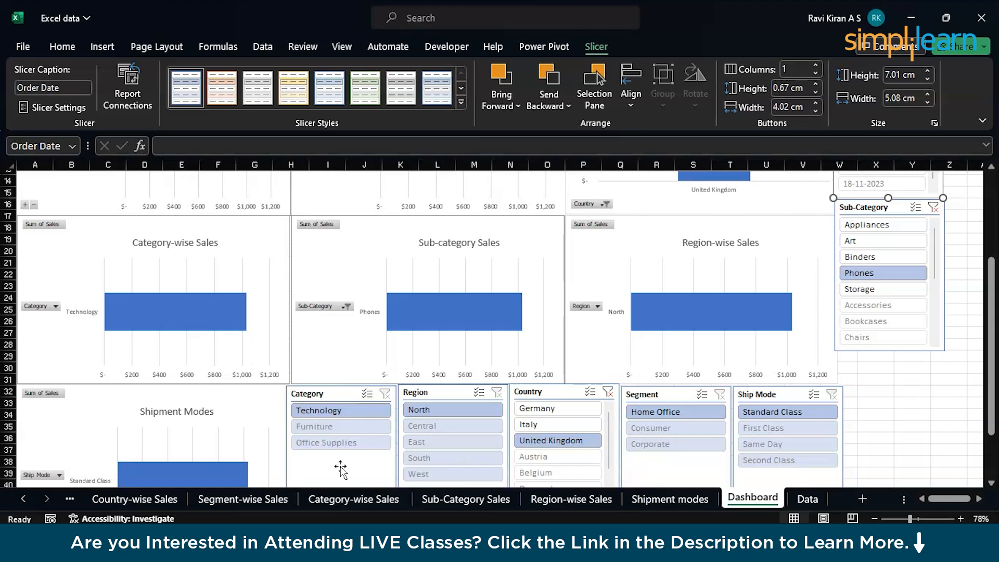
Step: Clear the filters on the Order Date, Sub-Category, Country and Region slicers
{"action": "scroll", "coordinate": [341, 469], "scroll_direction": "up", "scroll_amount": 4}
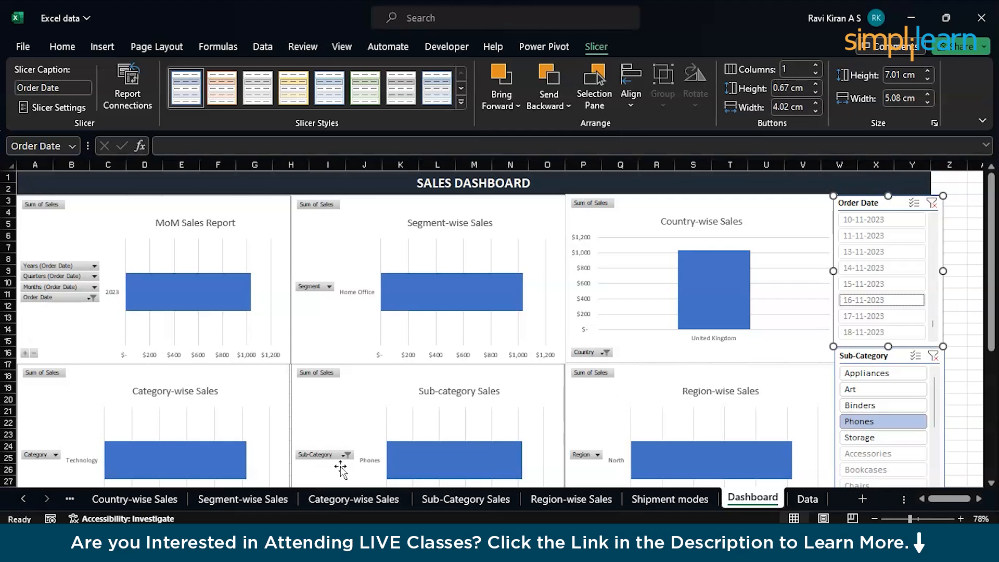
{"action": "left_click", "coordinate": [933, 204]}
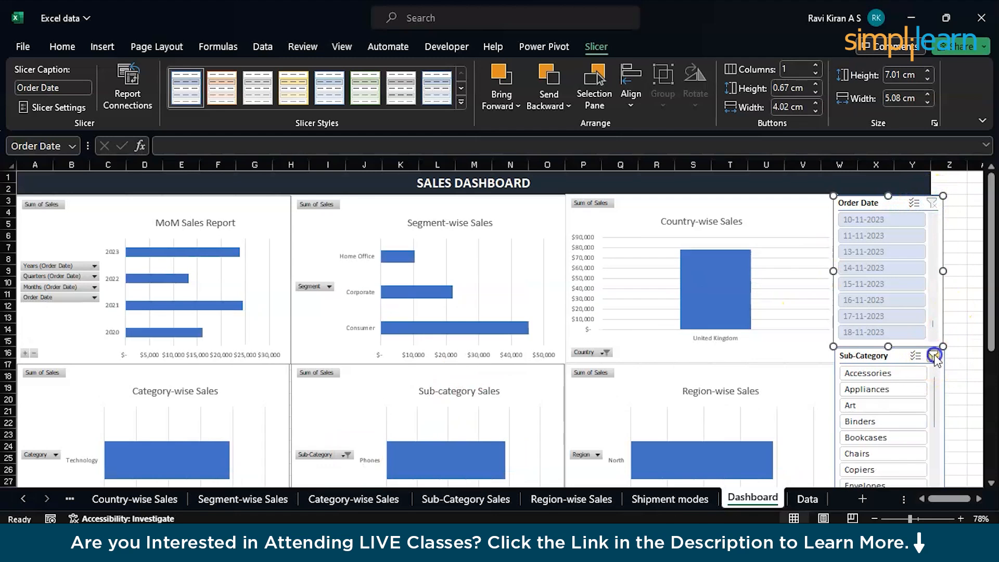
{"action": "left_click", "coordinate": [934, 356]}
{"action": "scroll", "coordinate": [859, 383], "scroll_direction": "down", "scroll_amount": 5}
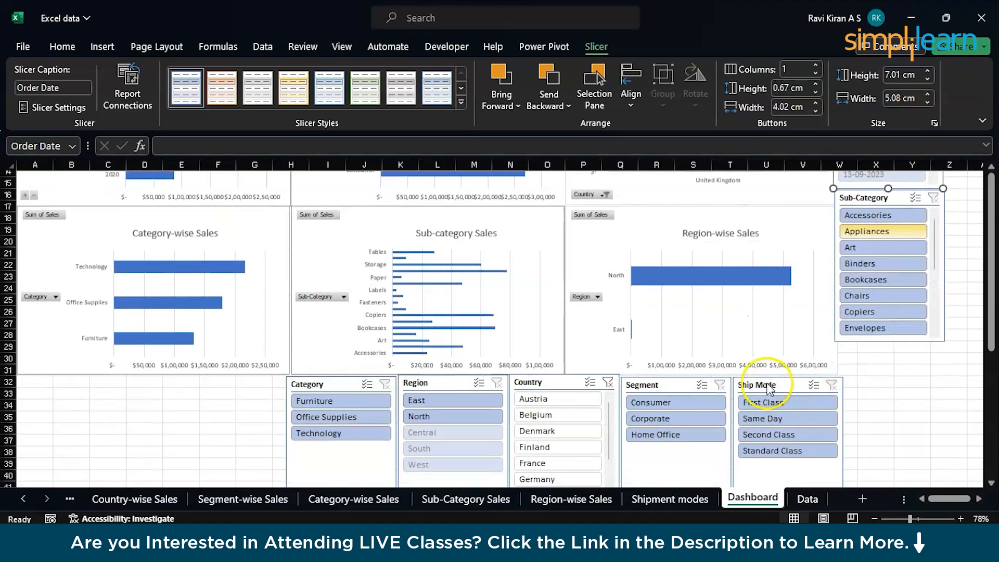
{"action": "left_click", "coordinate": [608, 385]}
{"action": "left_click", "coordinate": [495, 383]}
{"action": "scroll", "coordinate": [469, 387], "scroll_direction": "up", "scroll_amount": 5}
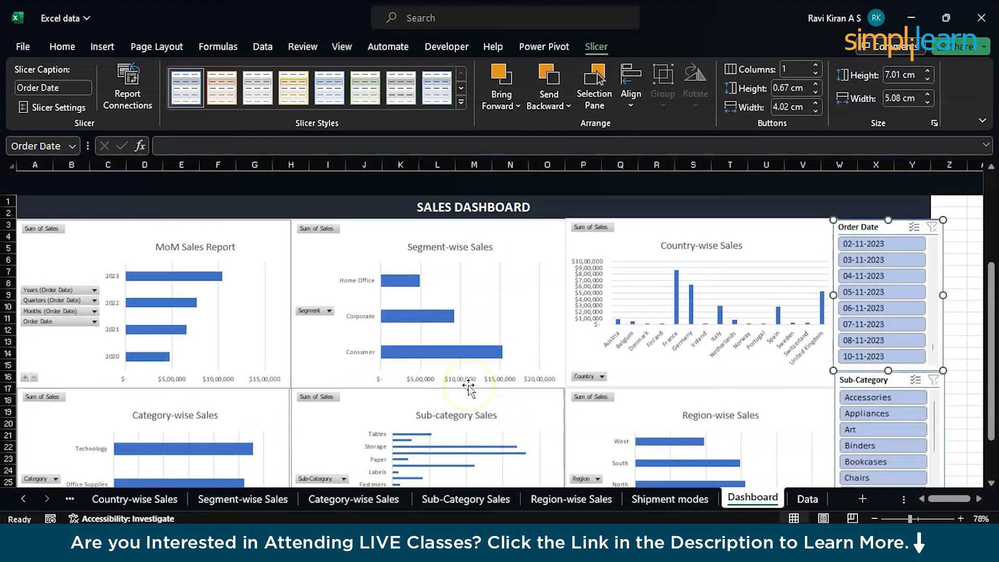
{"action": "scroll", "coordinate": [468, 387], "scroll_direction": "down", "scroll_amount": 1}
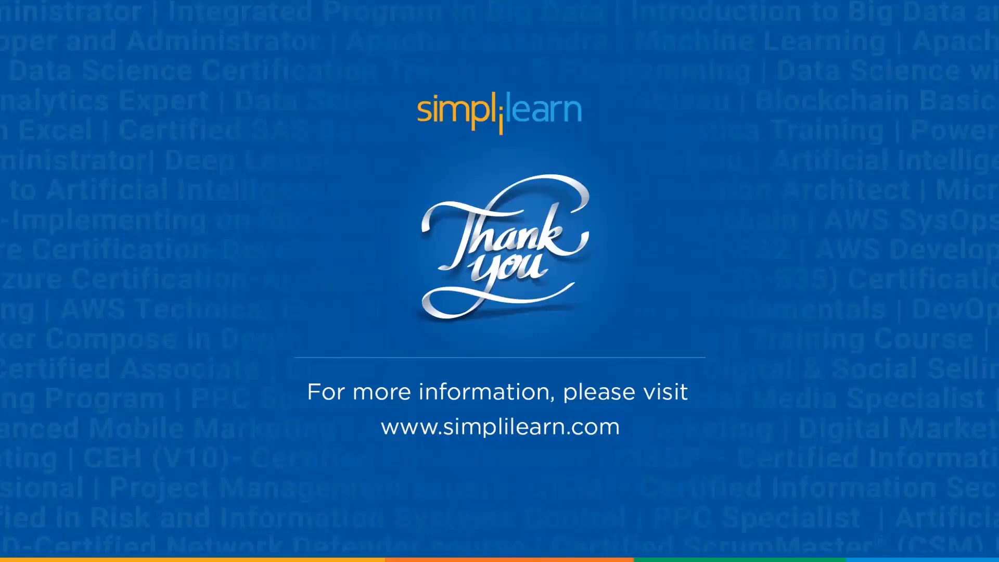